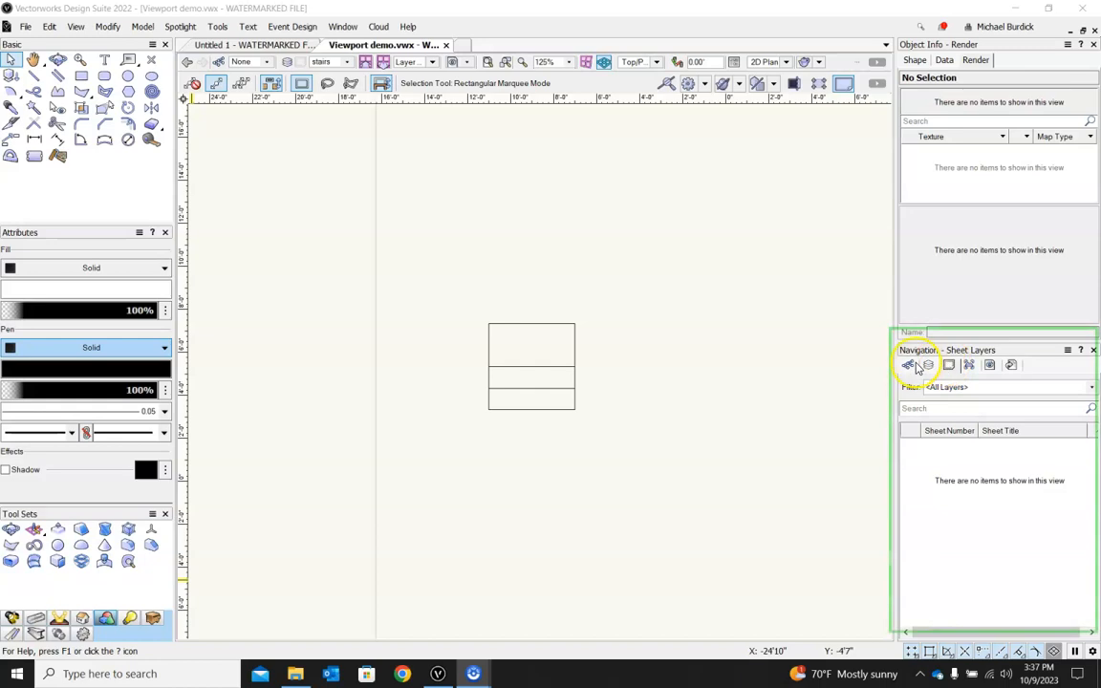
# Create a new sheet layer numbered Sht-1 with the title Stairs.
pyautogui.click(929, 366)
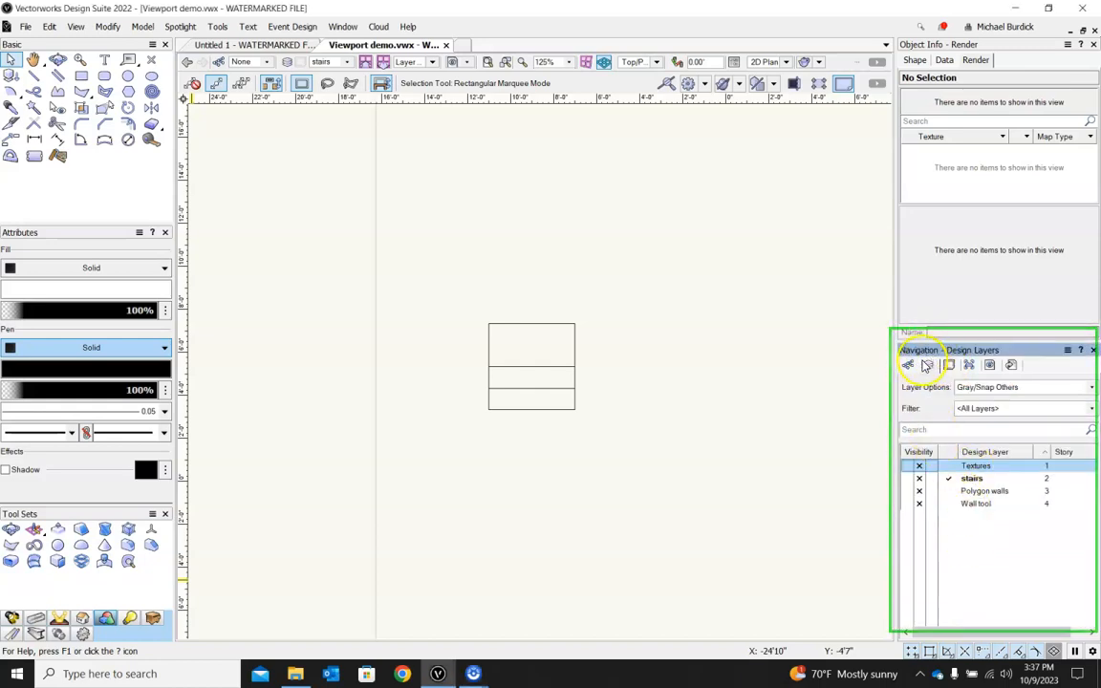
pyautogui.click(908, 365)
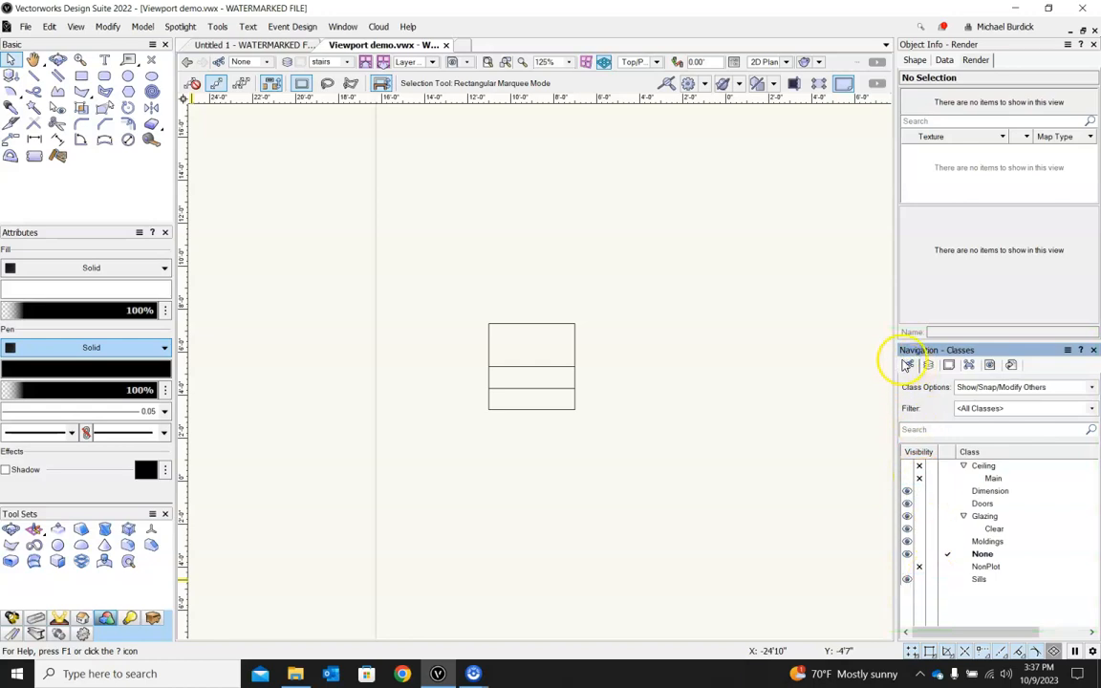
pyautogui.click(950, 365)
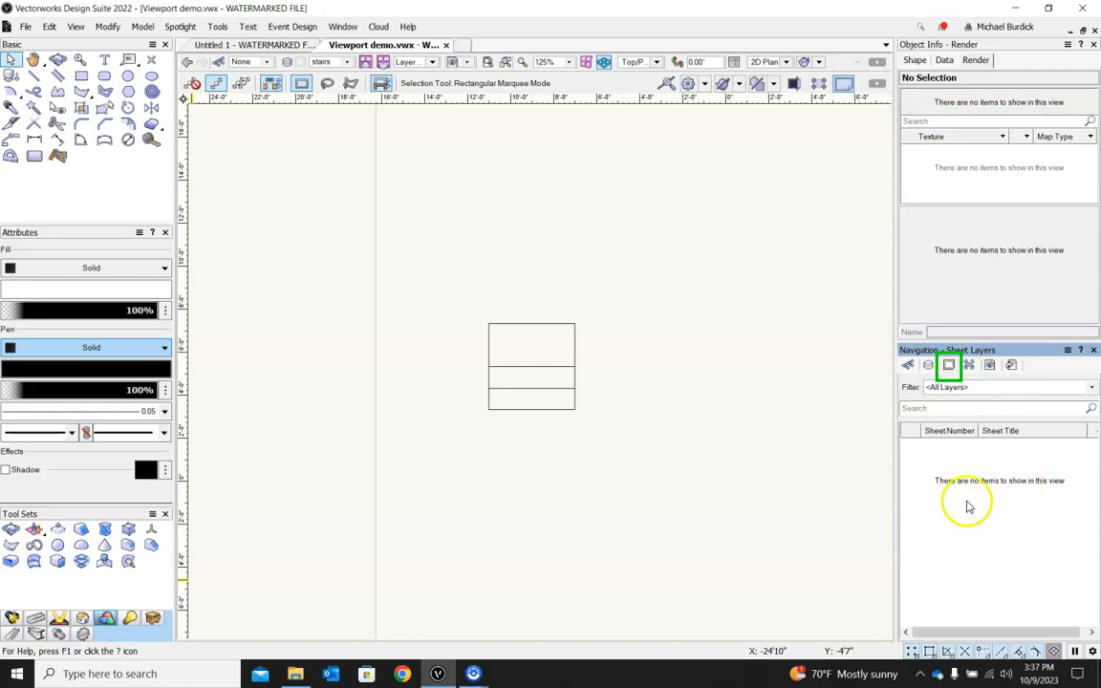
pyautogui.rightClick(963, 503)
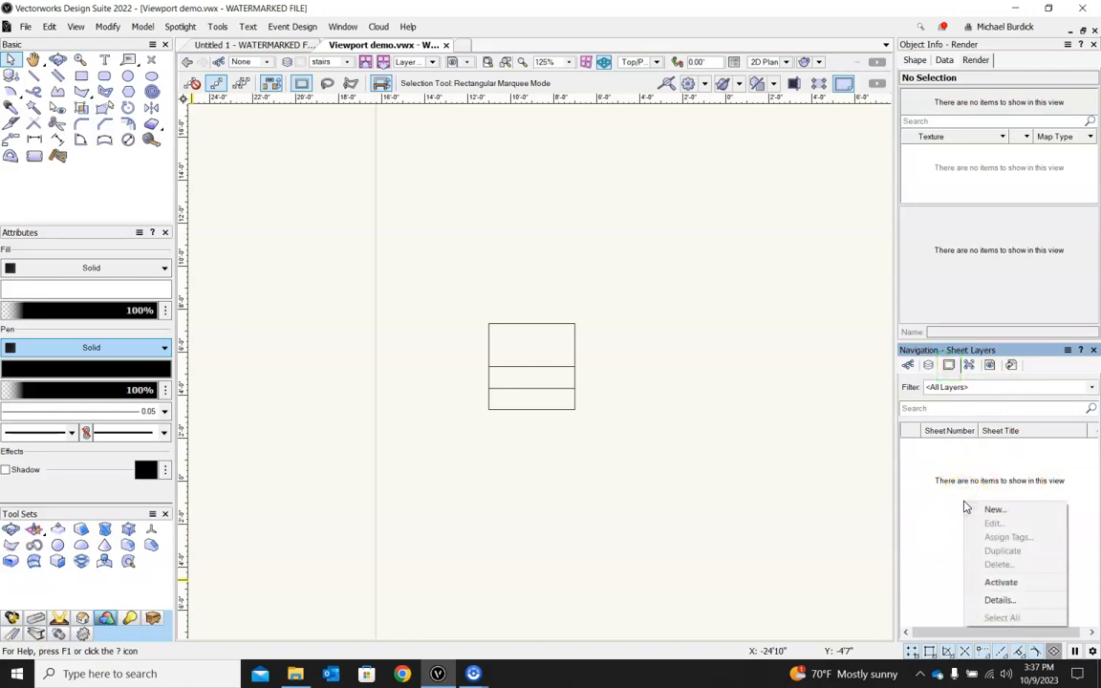
pyautogui.click(990, 511)
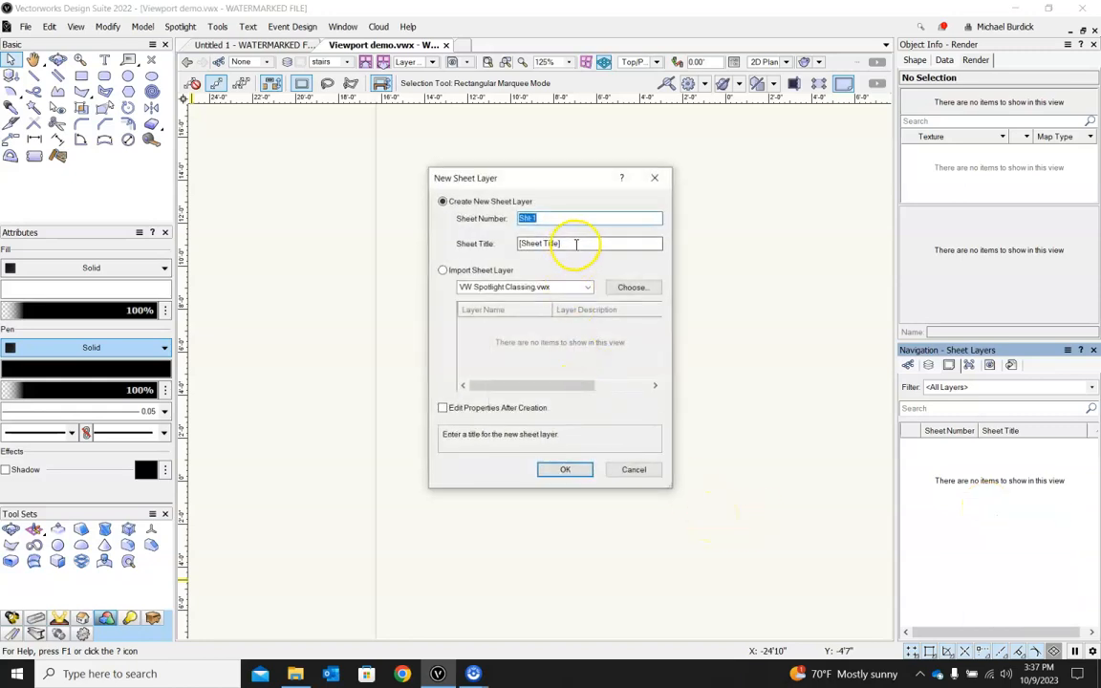
pyautogui.moveTo(575, 247); pyautogui.dragTo(449, 245)
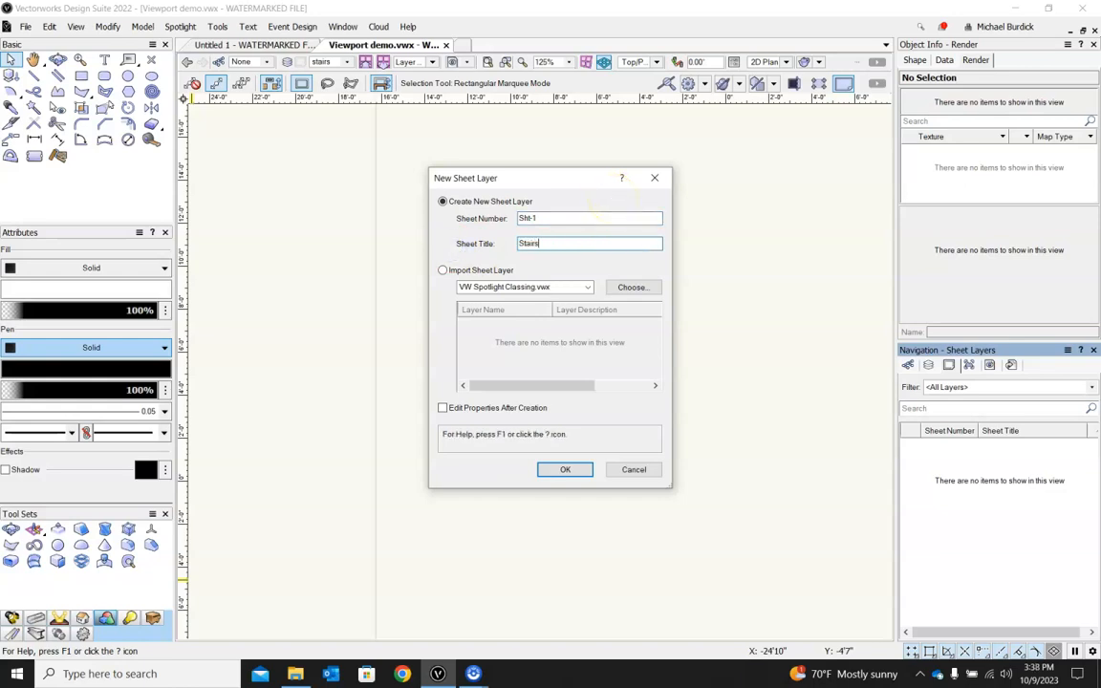
pyautogui.click(547, 469)
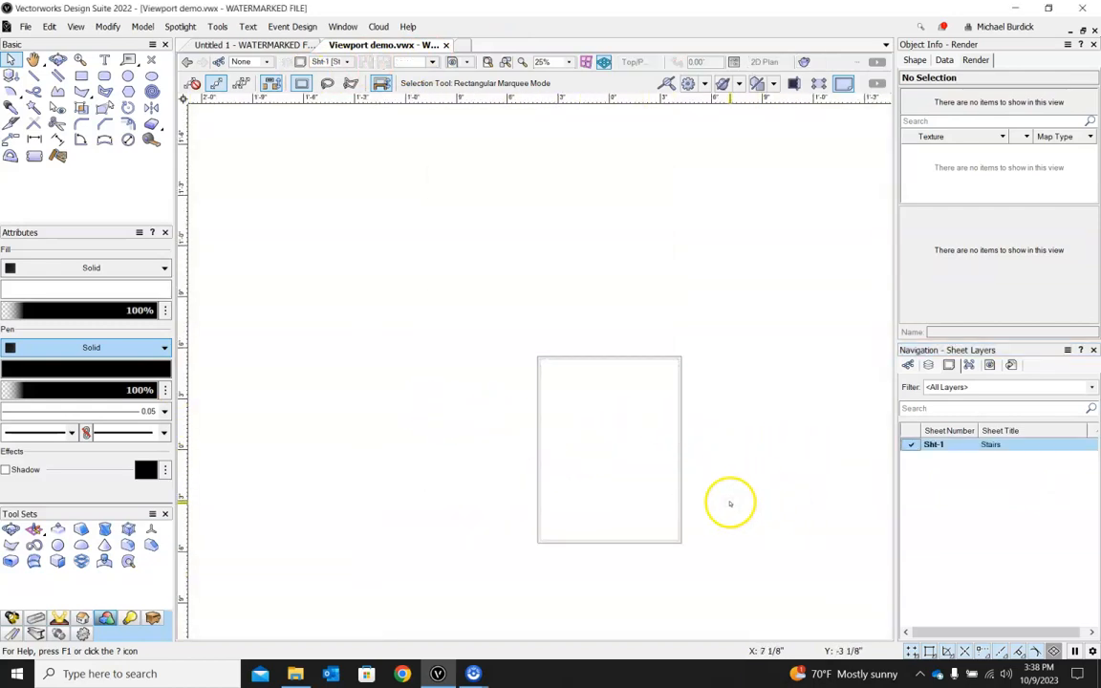
# Open the sheet's page setup and allow printable area sizes that are unavailable in the printer setup.
pyautogui.scroll(2, 735, 560)
pyautogui.scroll(-2, 732, 555)
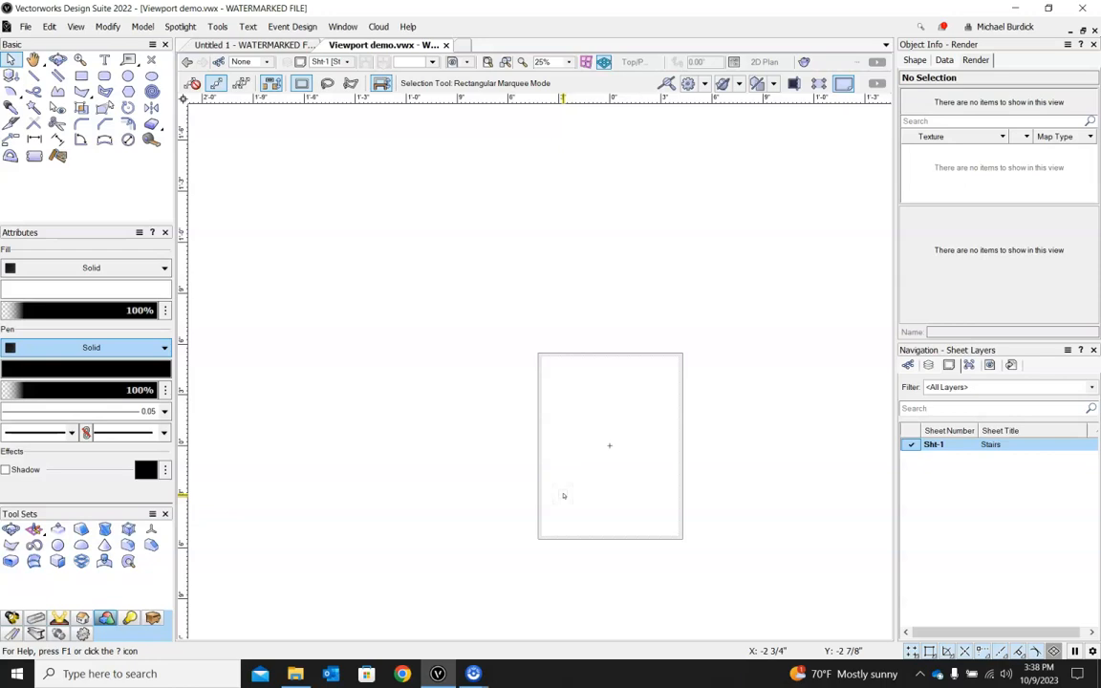
pyautogui.click(26, 29)
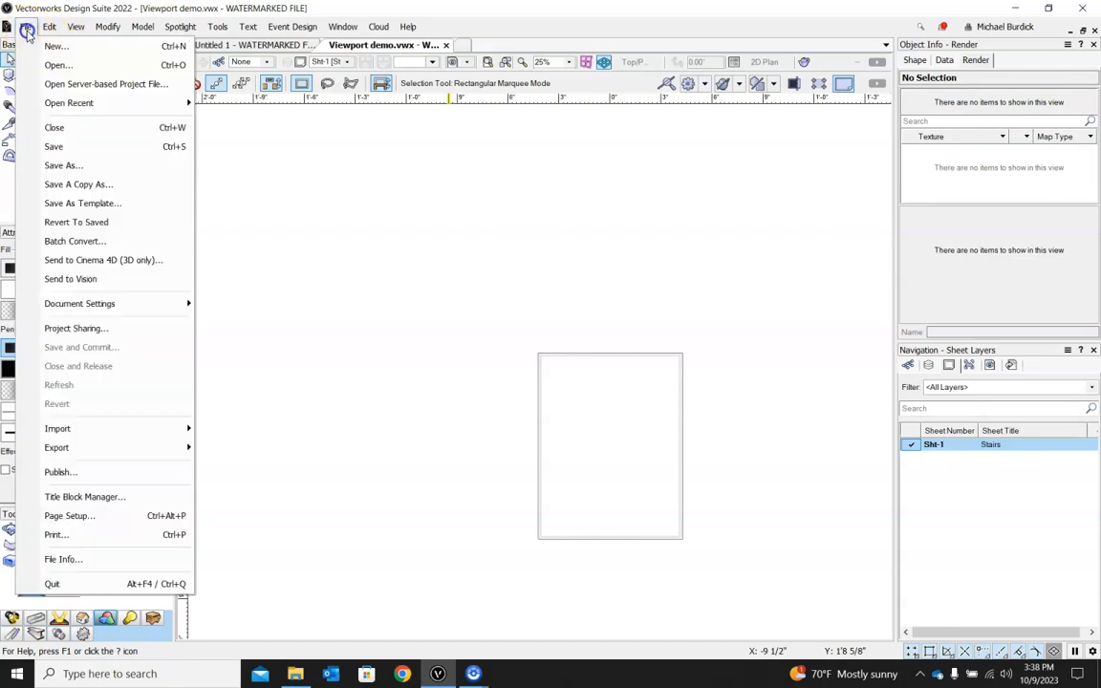
pyautogui.click(80, 517)
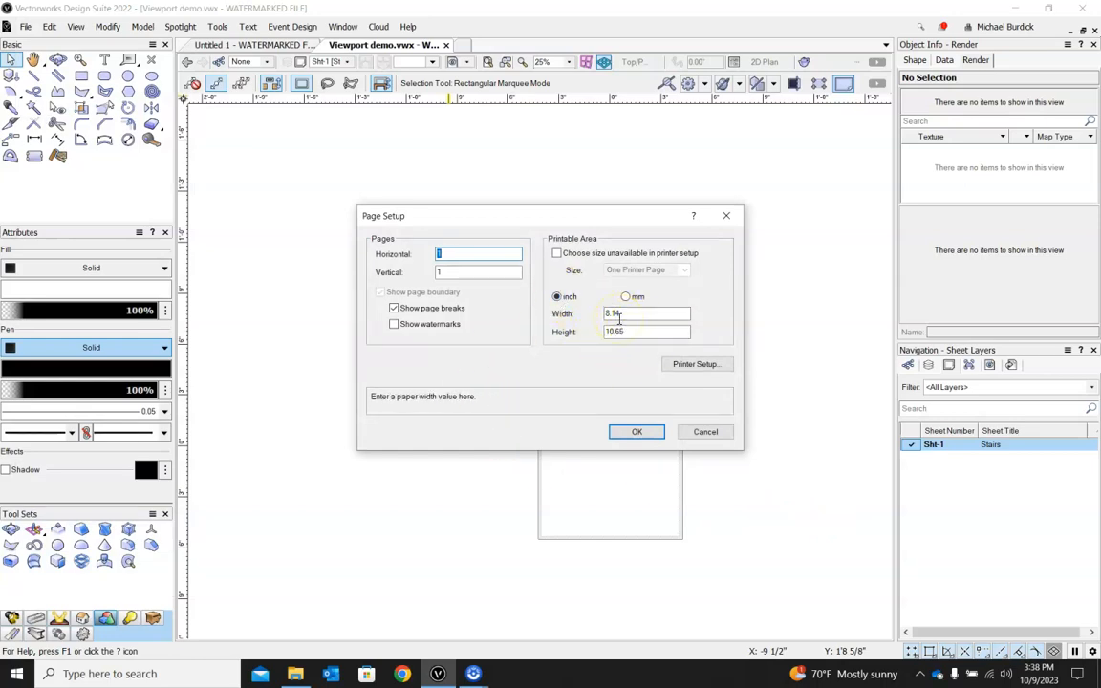
pyautogui.click(556, 254)
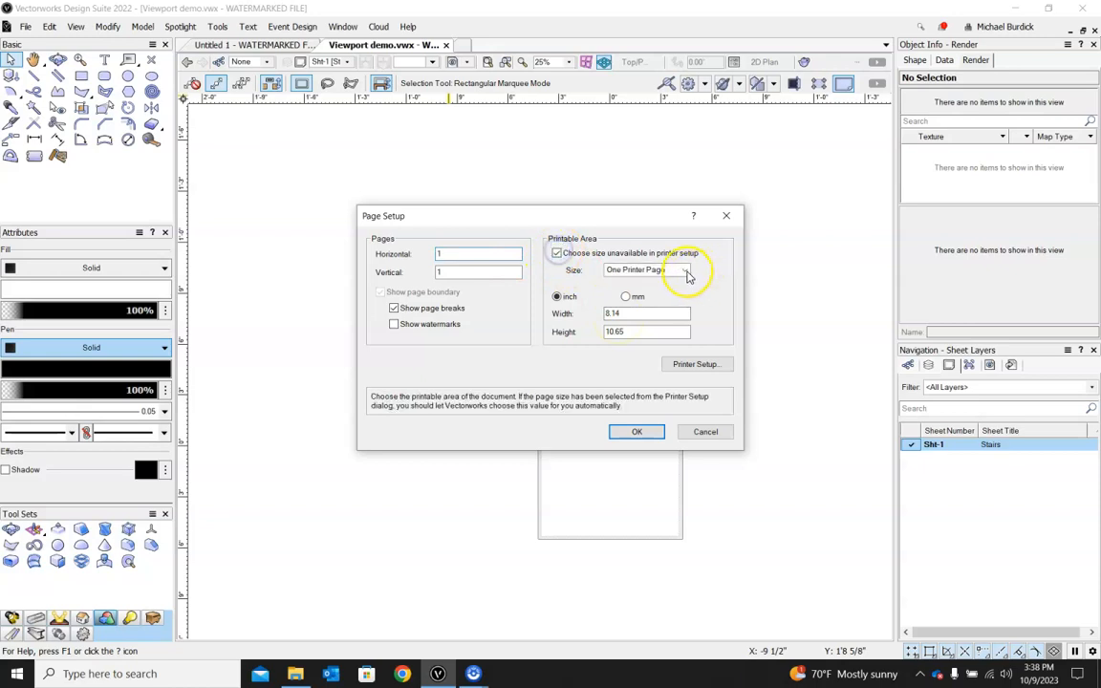
# Try the ASME B and ASME D sizes for the sheet's printable area.
pyautogui.click(684, 271)
pyautogui.click(640, 313)
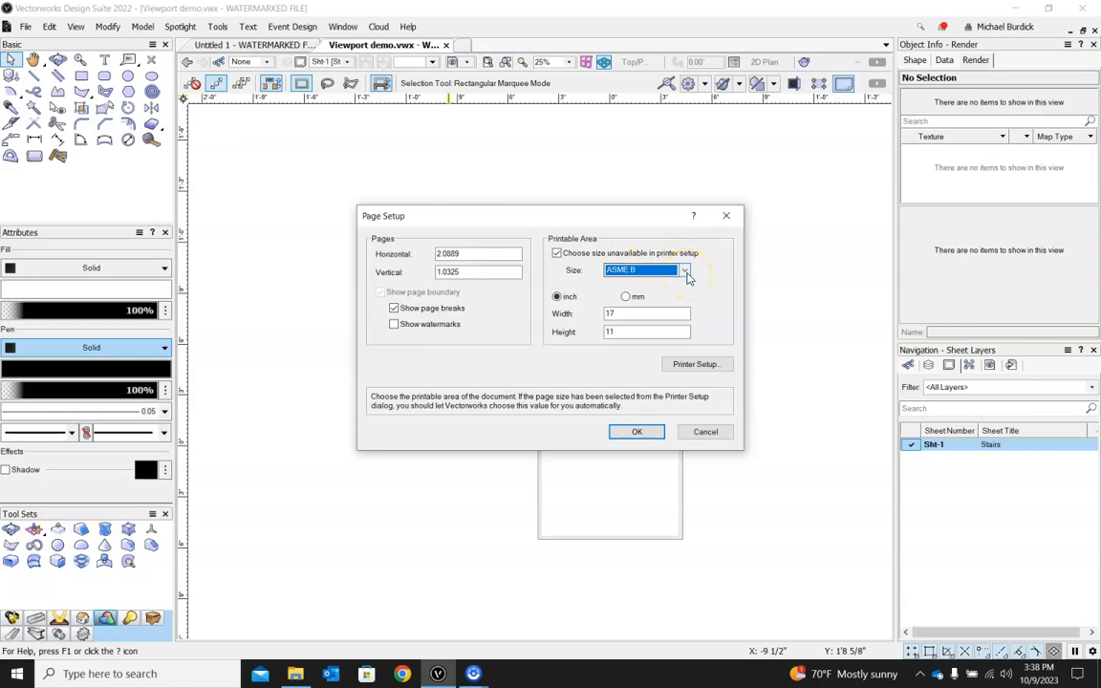
pyautogui.click(684, 271)
pyautogui.click(625, 322)
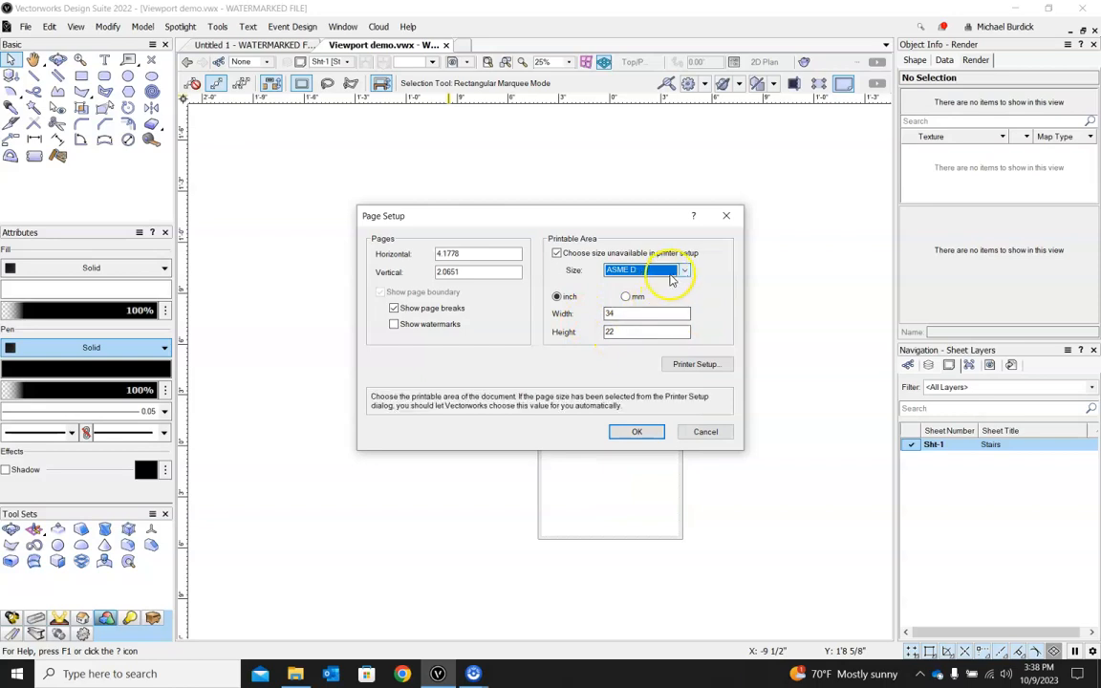
pyautogui.click(684, 272)
pyautogui.click(594, 285)
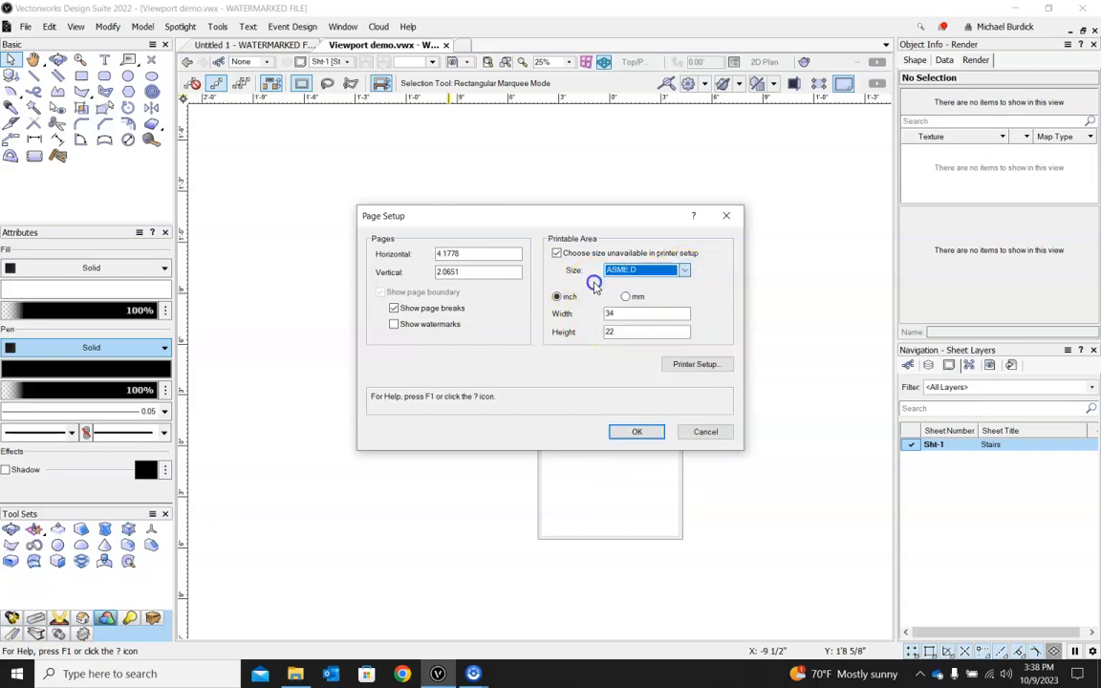
# Set the sheet's printable area to ASME A and apply the page setup.
pyautogui.click(680, 273)
pyautogui.click(614, 284)
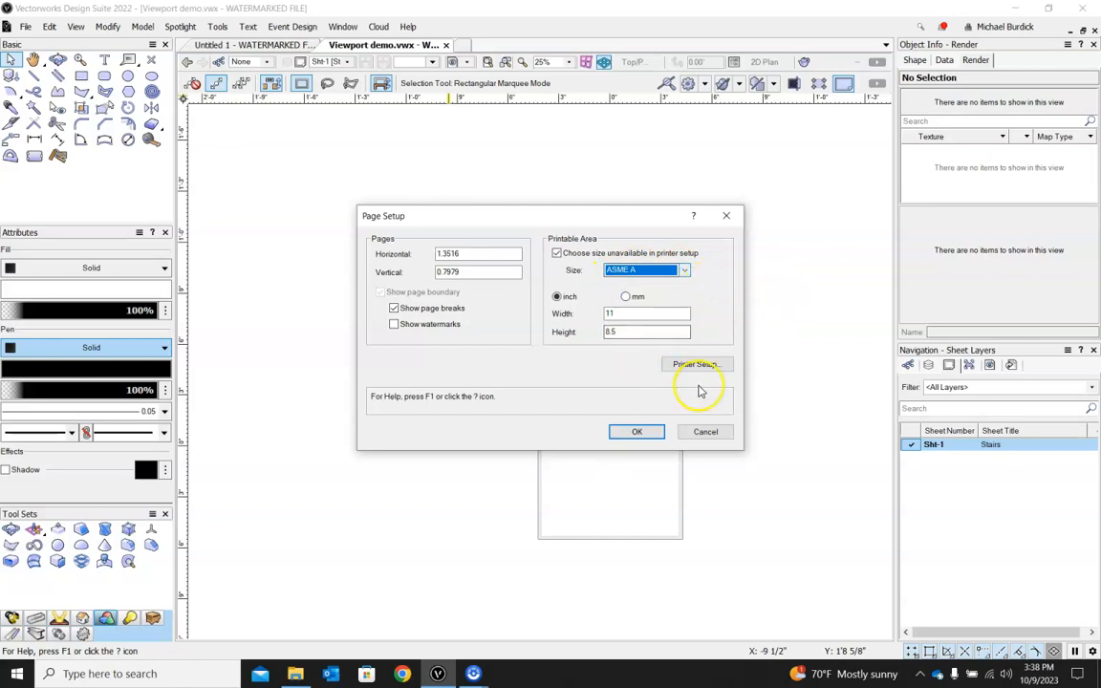
pyautogui.click(630, 435)
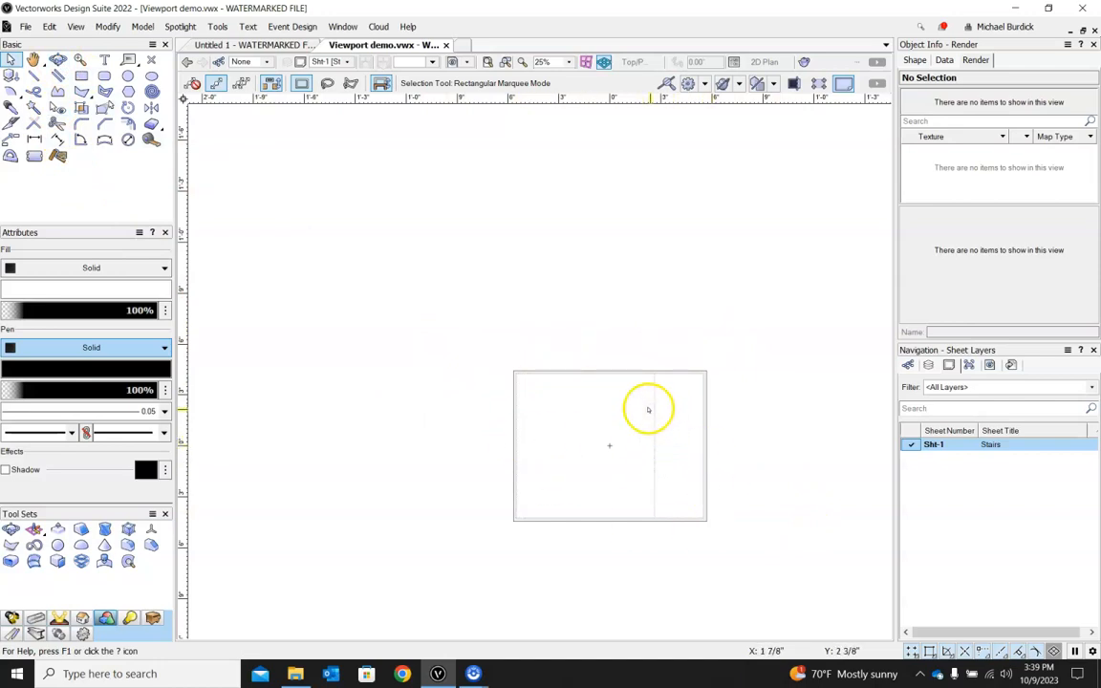
pyautogui.click(33, 74)
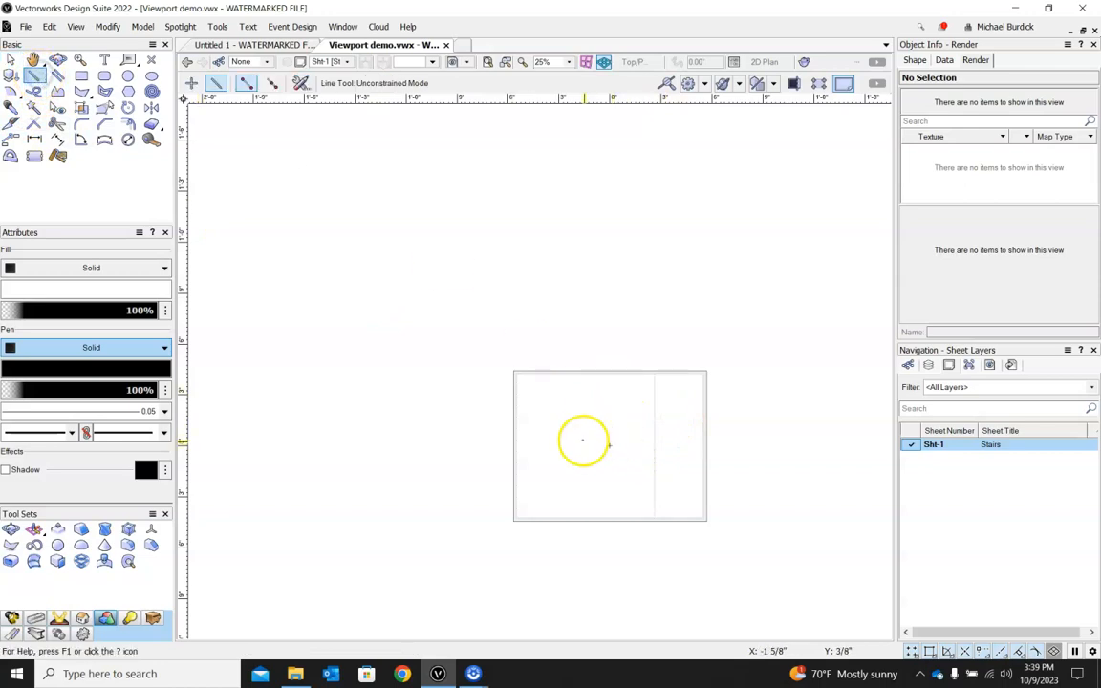
pyautogui.click(582, 439)
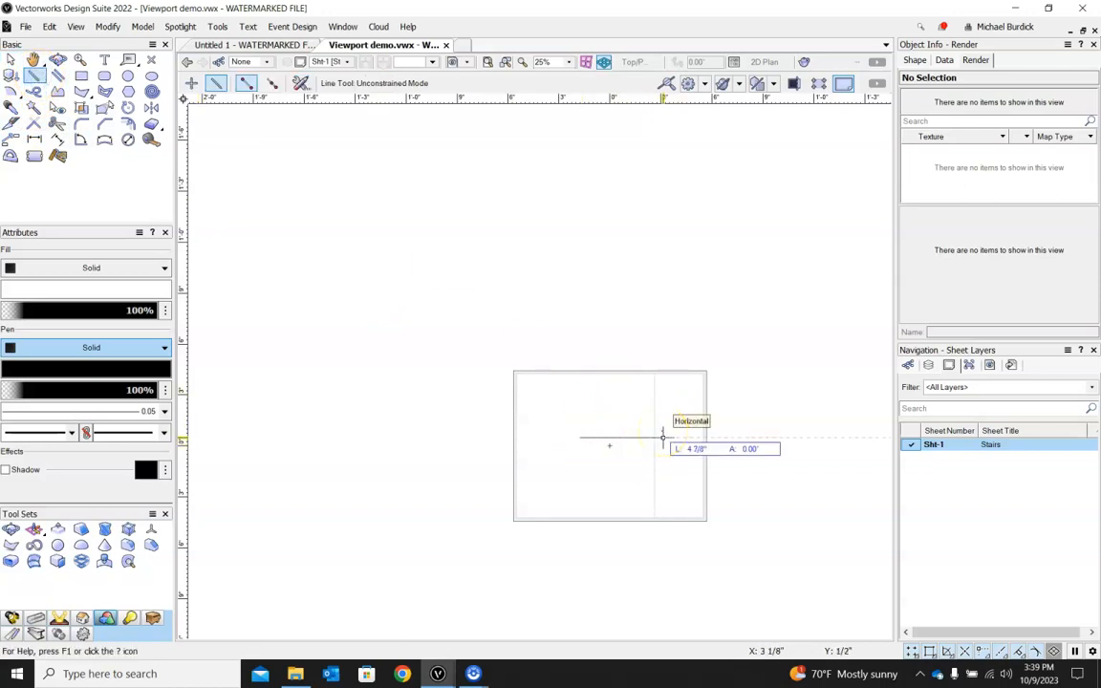
pyautogui.press('Escape')
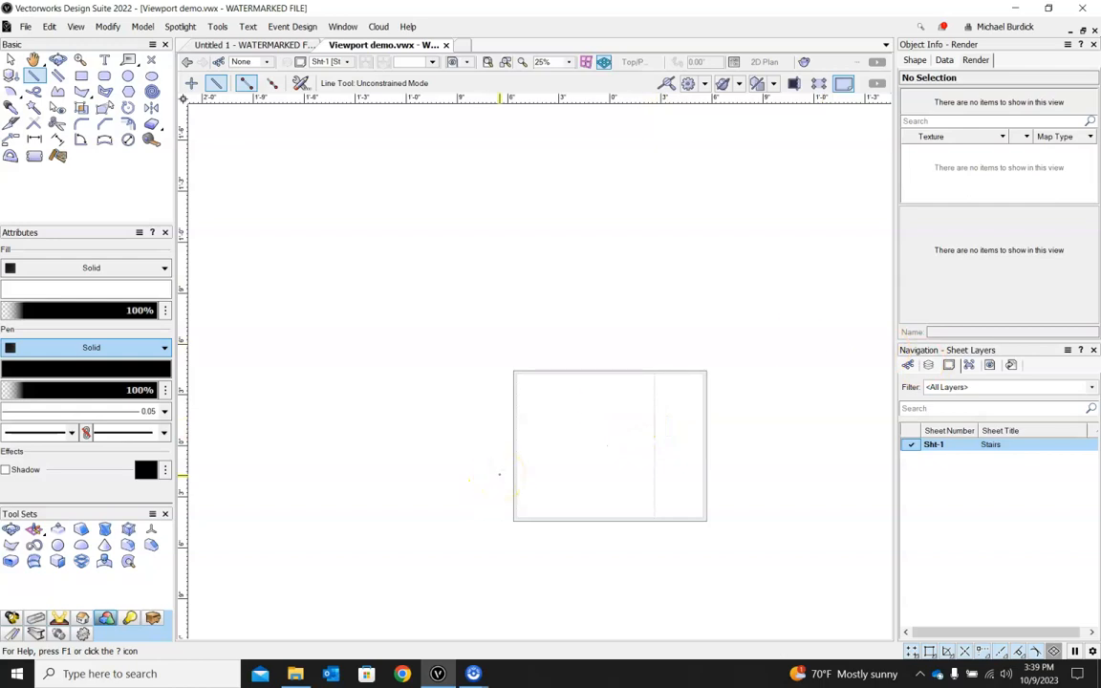
# Activate the stairs design layer and inspect the steps in 3D from both sides.
pyautogui.click(930, 365)
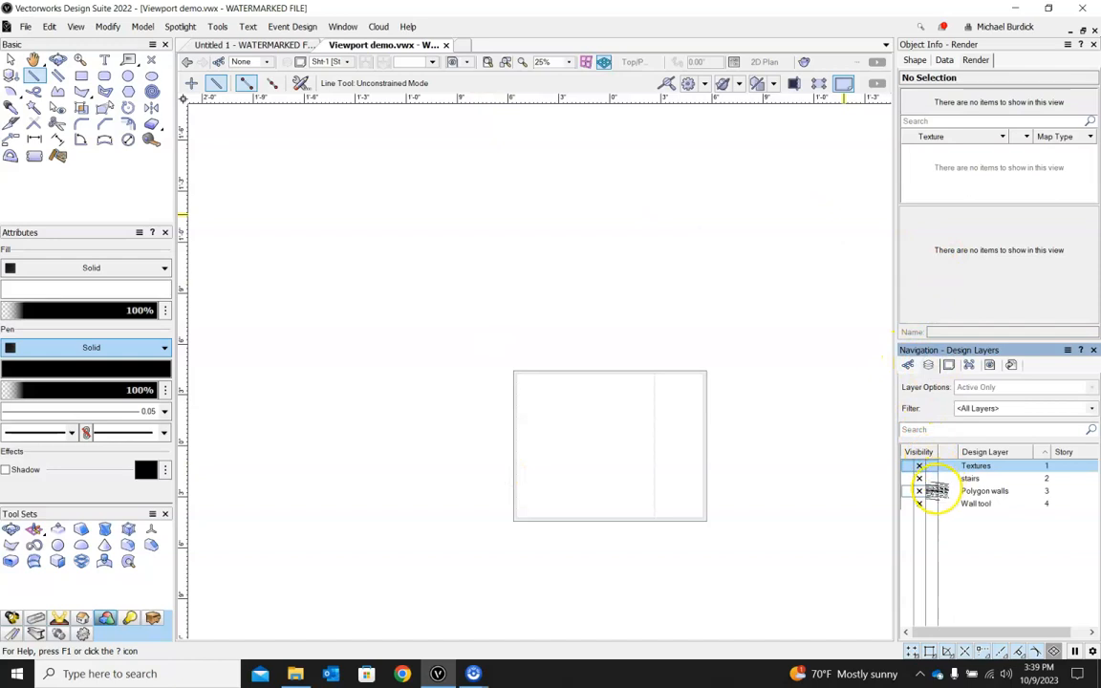
pyautogui.click(947, 480)
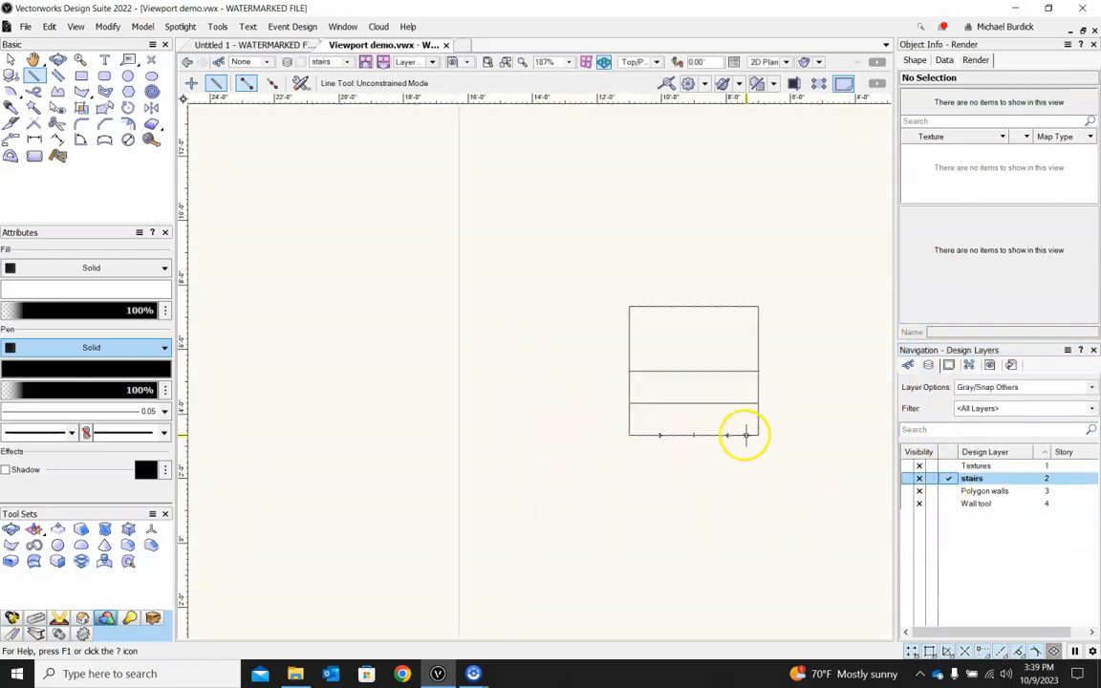
pyautogui.moveTo(634, 504)
pyautogui.keyDown('shift'); pyautogui.mouseDown(button='middle')
pyautogui.moveTo(647, 503)
pyautogui.moveTo(793, 293)
pyautogui.mouseUp(button='middle'); pyautogui.keyUp('shift')
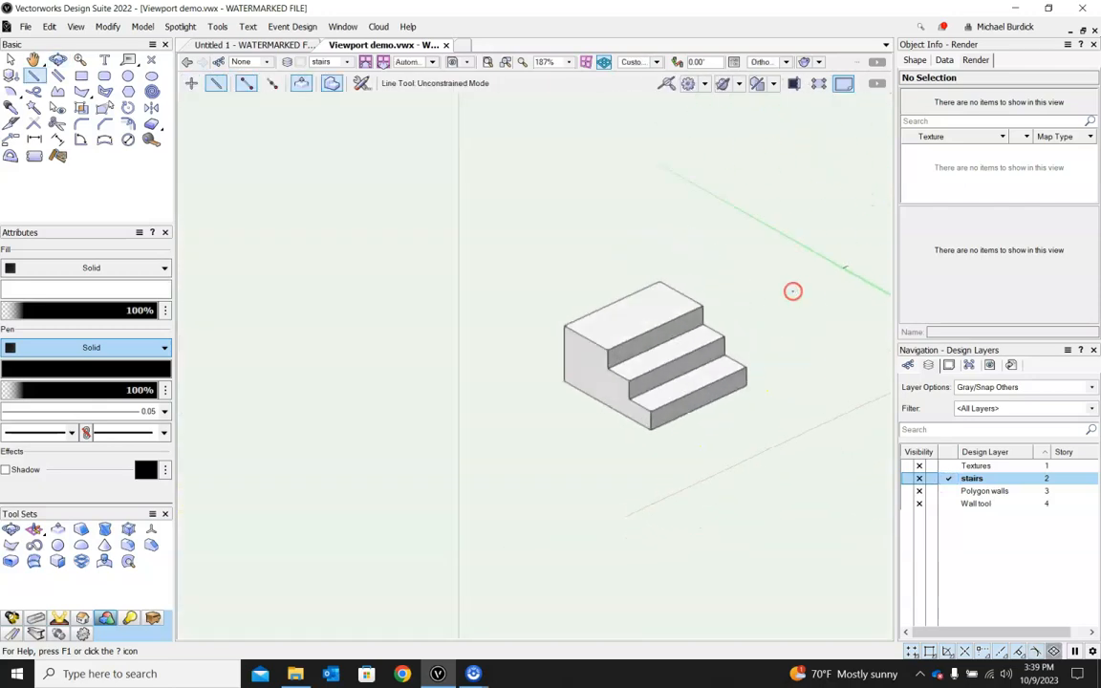
pyautogui.scroll(-2, 437, 370)
pyautogui.scroll(3, 543, 371)
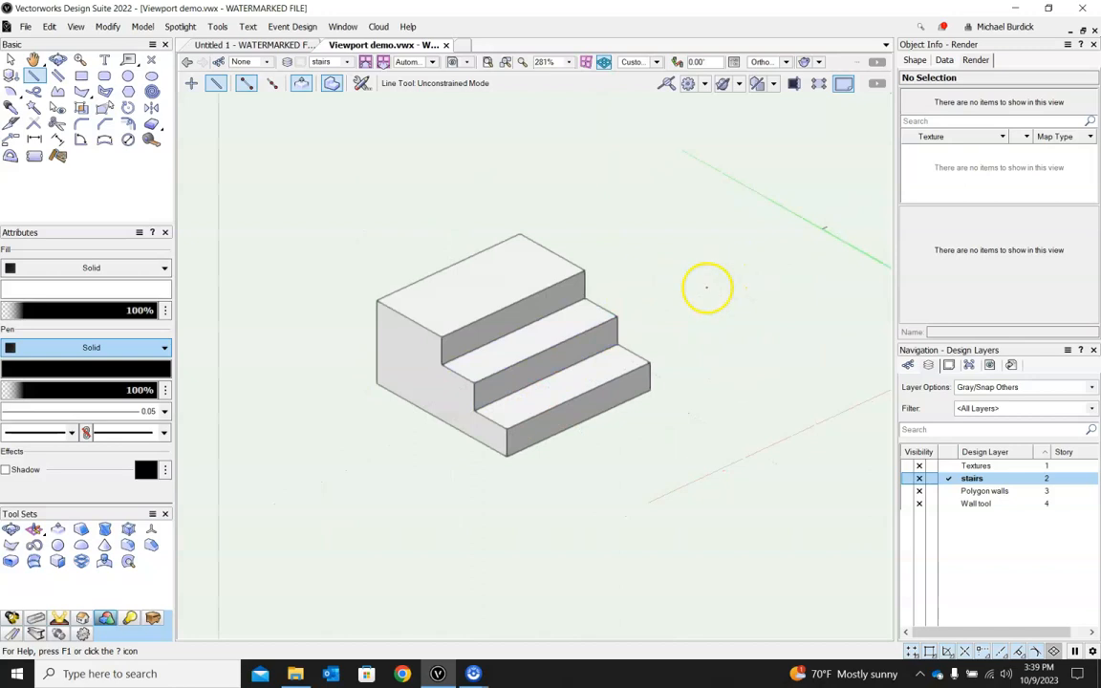
pyautogui.keyDown('shift'); pyautogui.moveTo(784, 331); pyautogui.dragTo(472, 291, button='middle'); pyautogui.keyUp('shift')
pyautogui.scroll(-1, 606, 347)
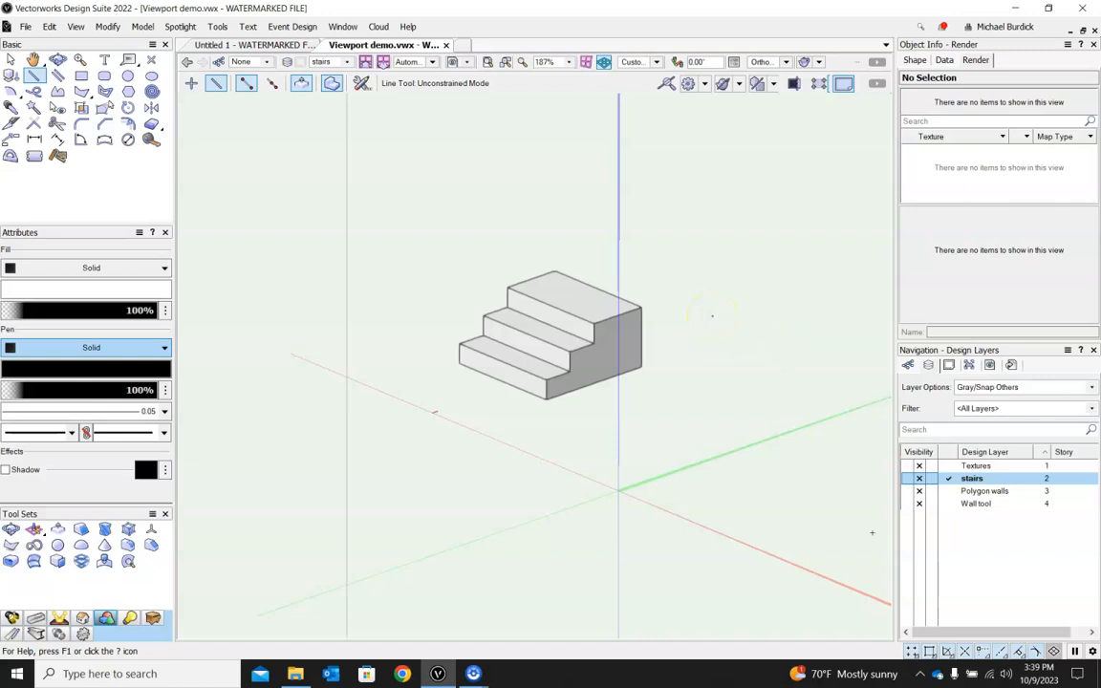
# Examine the stairs in the Top/Plan, Front and Left views, and return to Top/Plan.
pyautogui.hotkey('ctrl', '5')
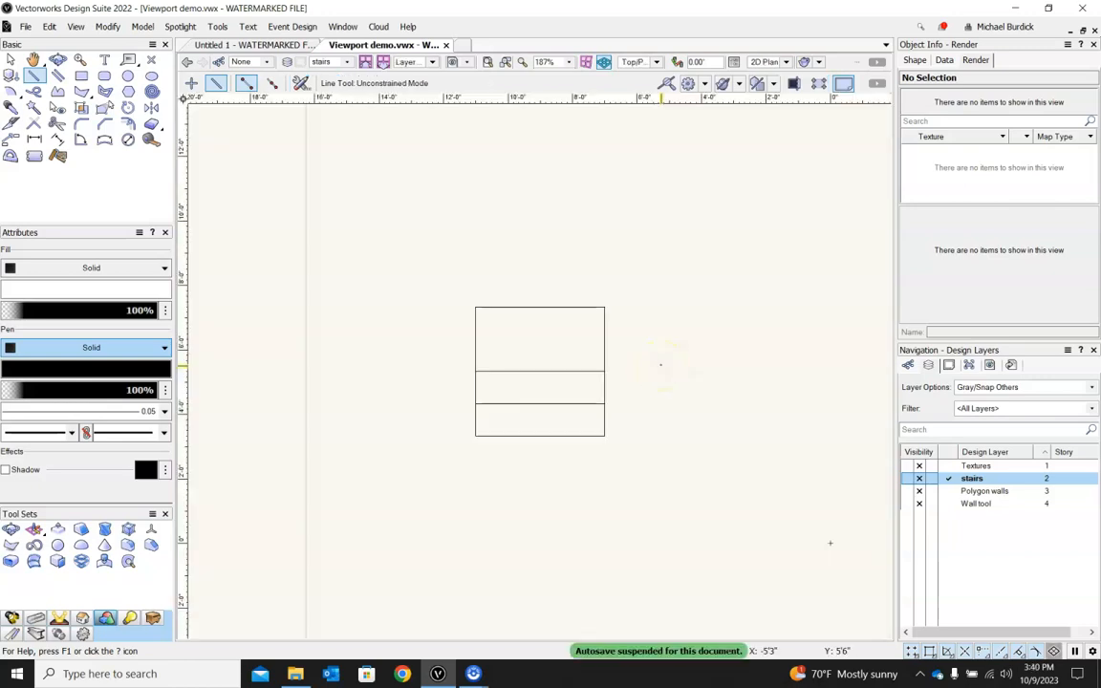
pyautogui.press('2')
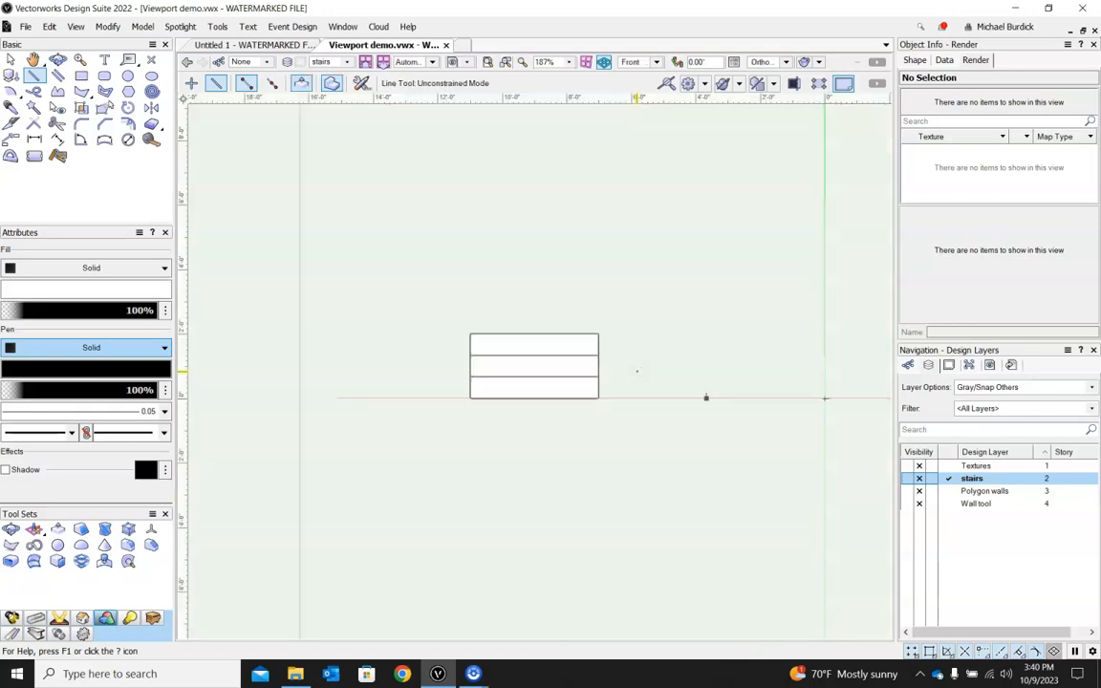
pyautogui.press('6')
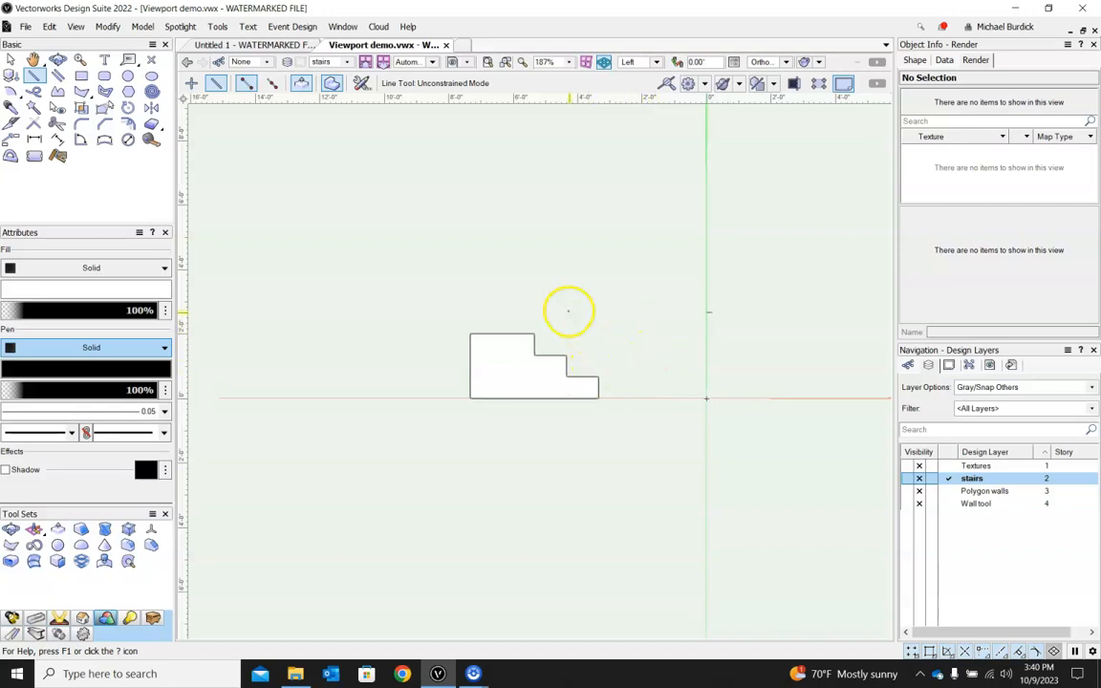
pyautogui.press('F5')
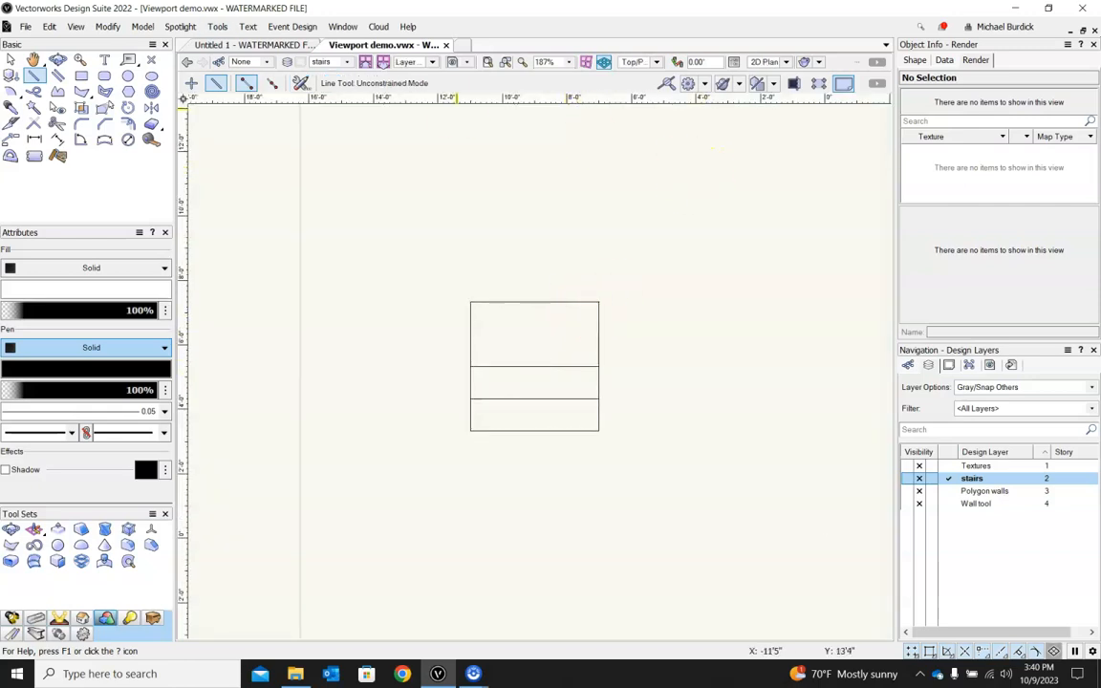
# Create a Top/Plan viewport of the stairs on sheet layer Sht-1 [Stairs] at a scale of 1/2"=1'0".
pyautogui.click(73, 27)
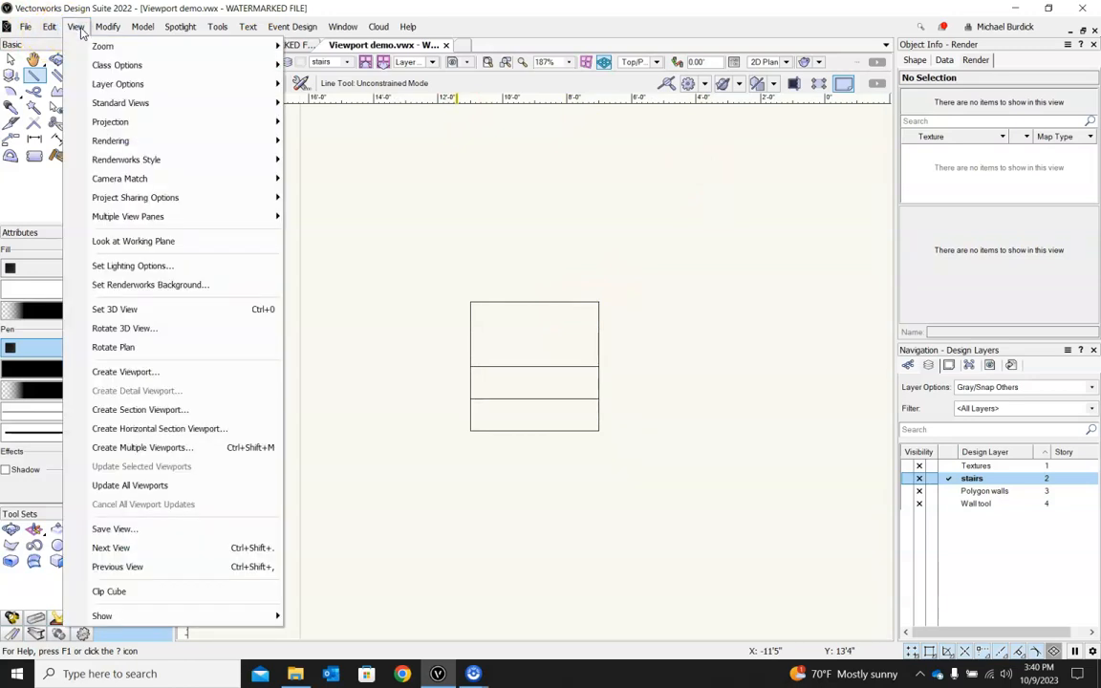
pyautogui.click(161, 376)
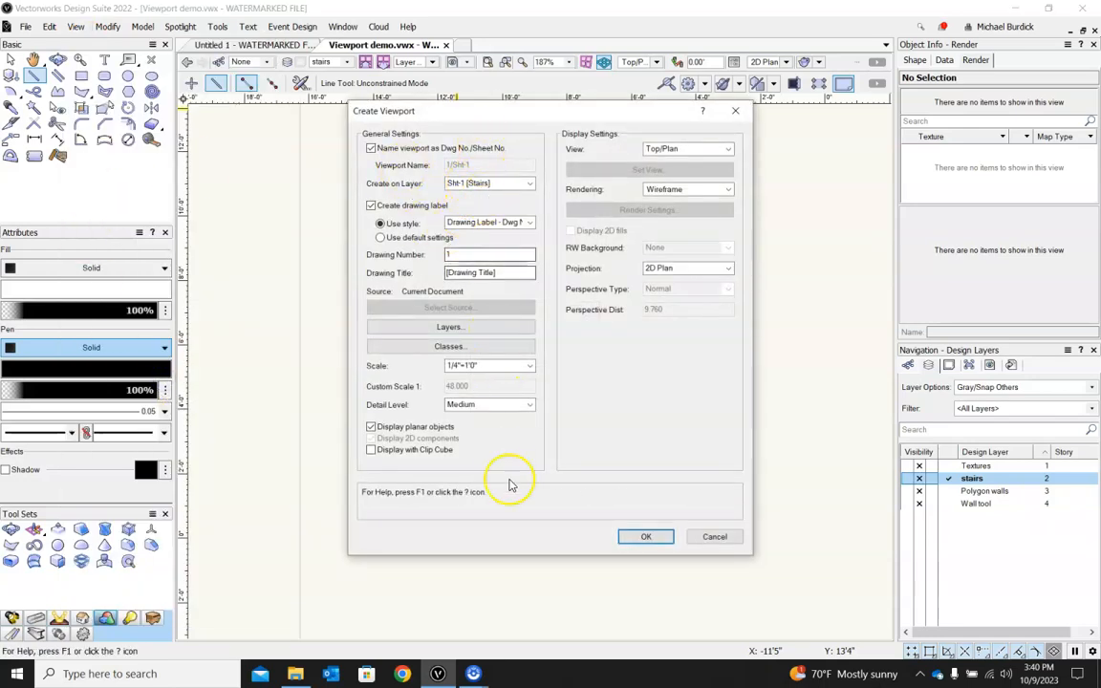
pyautogui.click(487, 184)
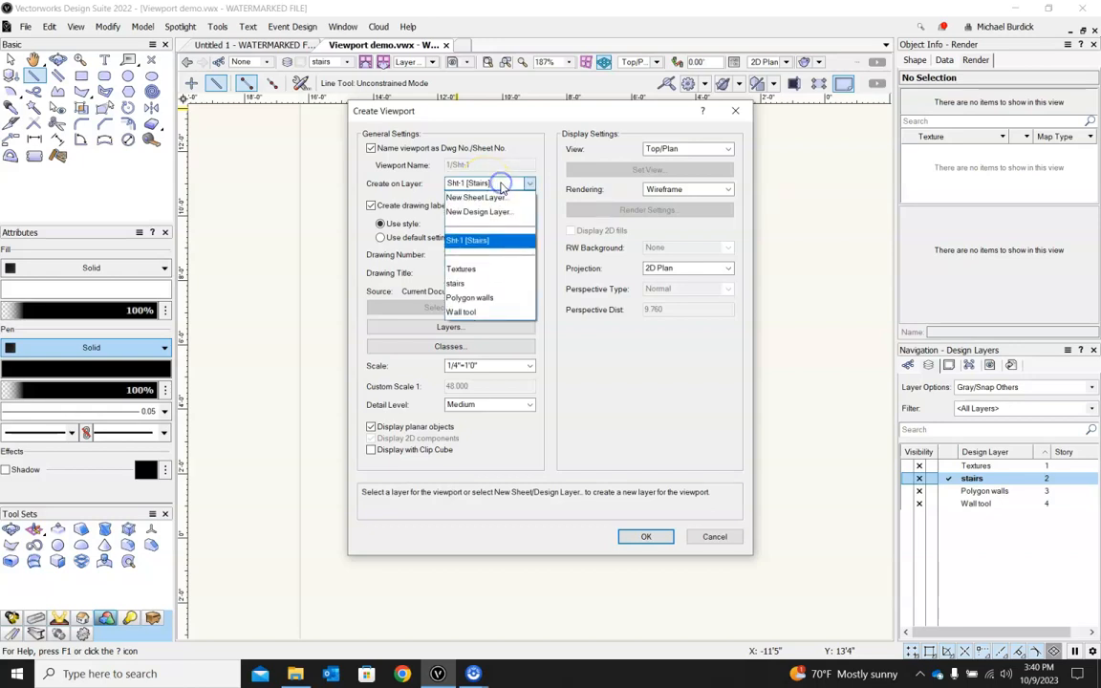
pyautogui.click(481, 239)
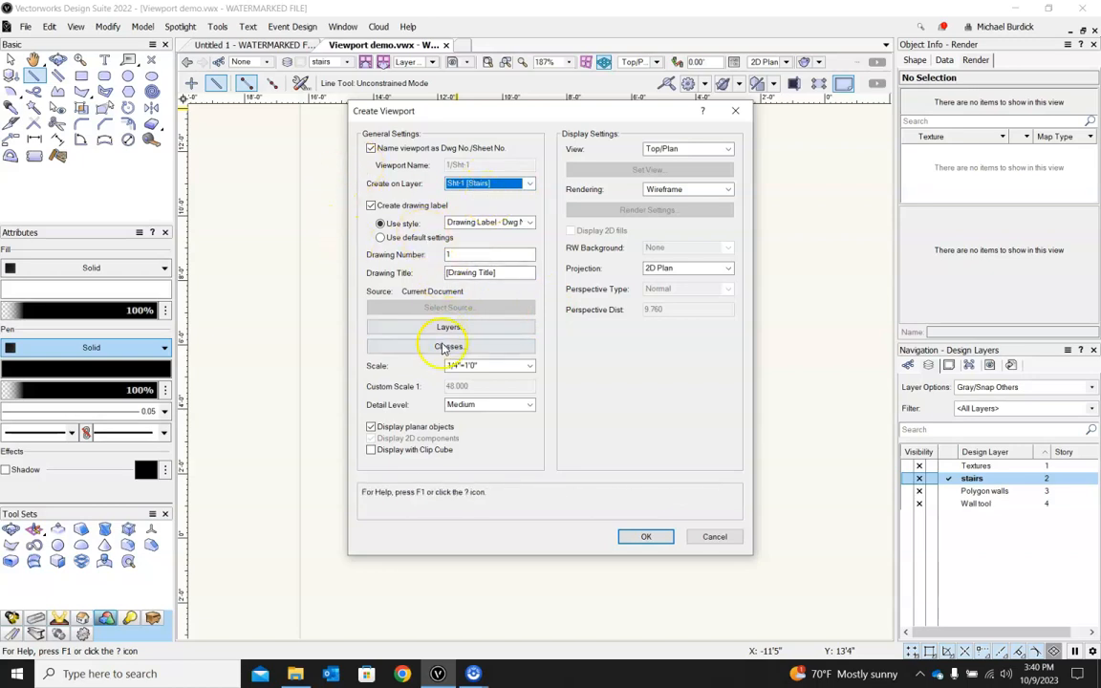
pyautogui.click(528, 365)
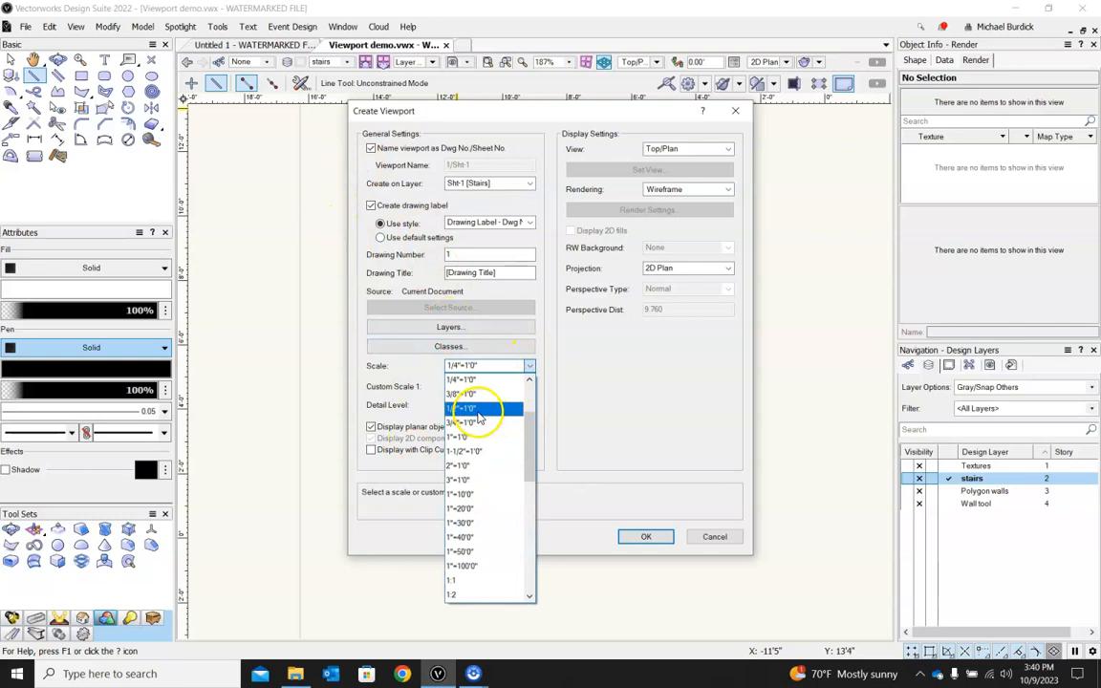
pyautogui.click(477, 410)
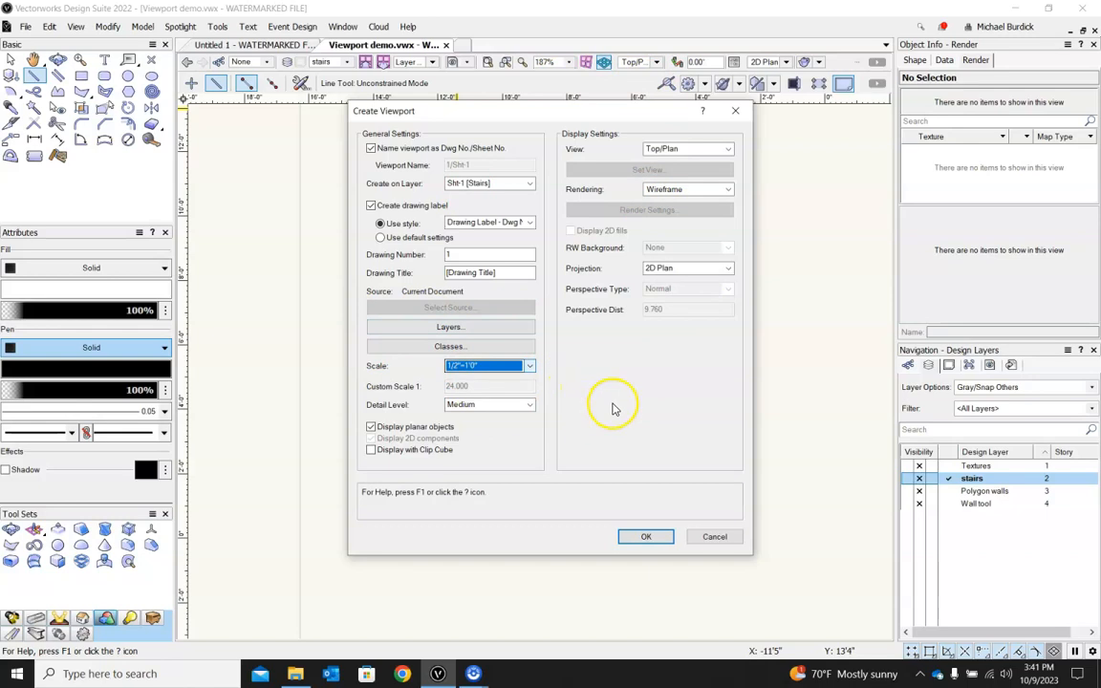
pyautogui.click(633, 536)
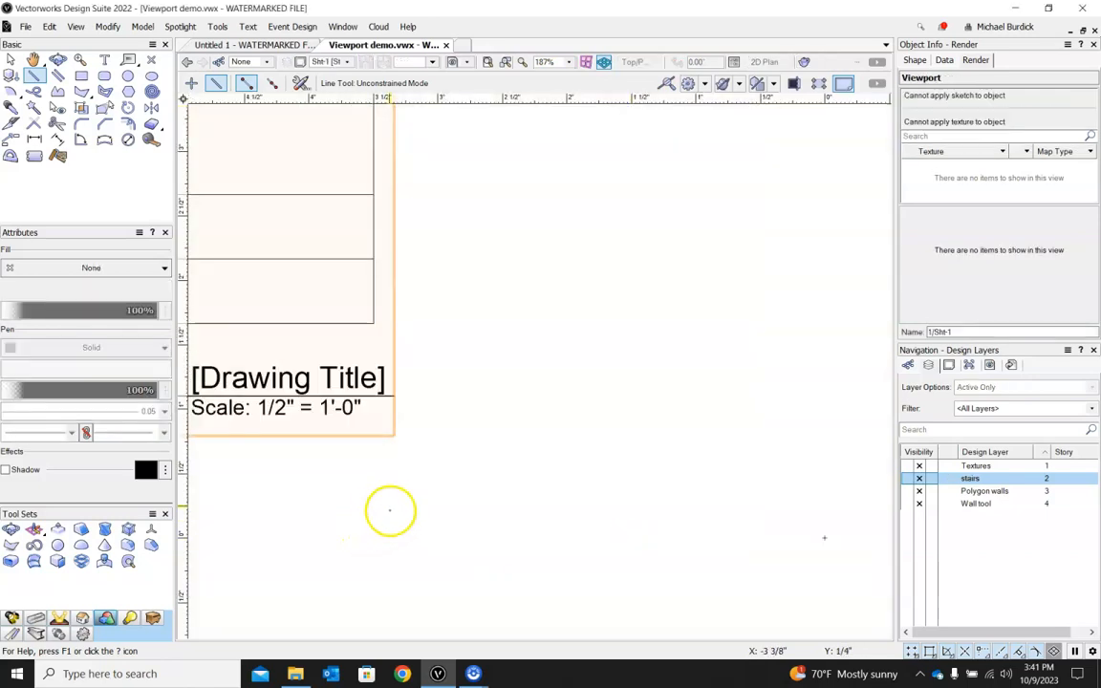
# Move the Top/Plan viewport from the sheet's upper-left corner to the middle, at about X -1.786", Y 1 5/8".
pyautogui.scroll(-2, 680, 445)
pyautogui.scroll(-2, 650, 419)
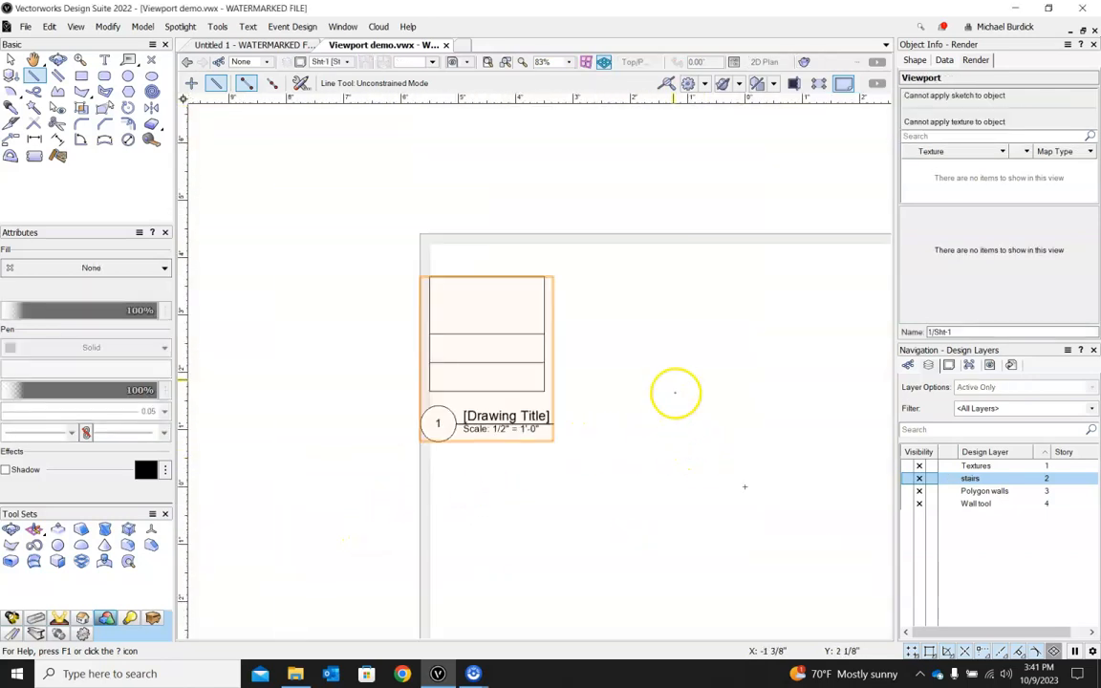
pyautogui.scroll(-5, 516, 332)
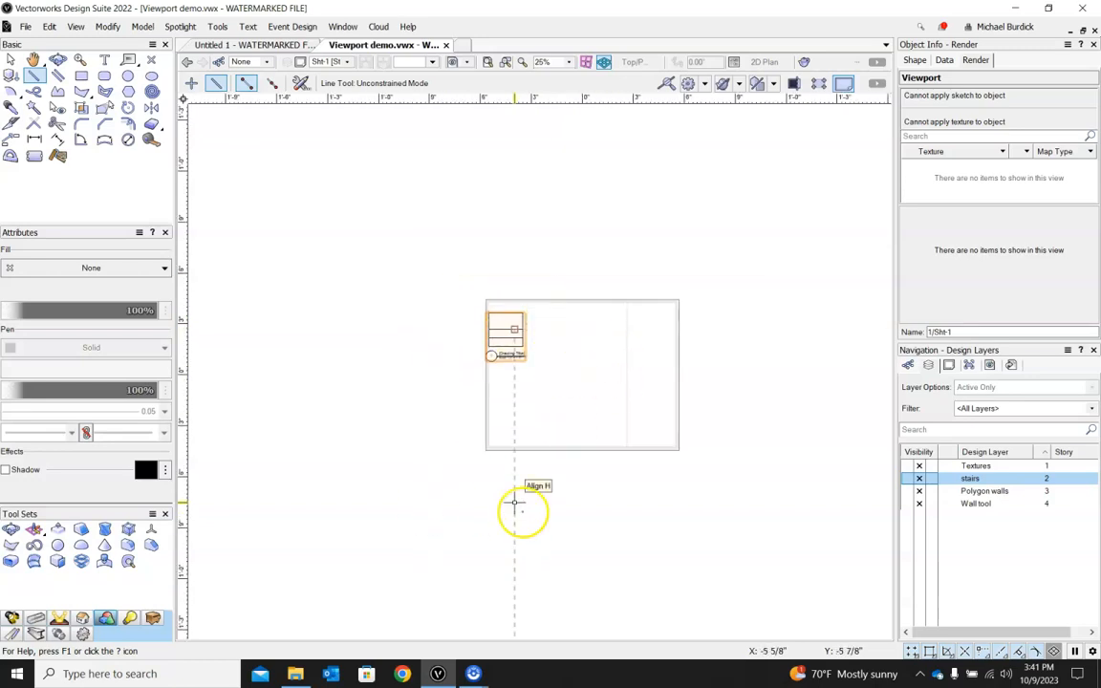
pyautogui.press('x')
pyautogui.moveTo(505, 328); pyautogui.dragTo(571, 364)
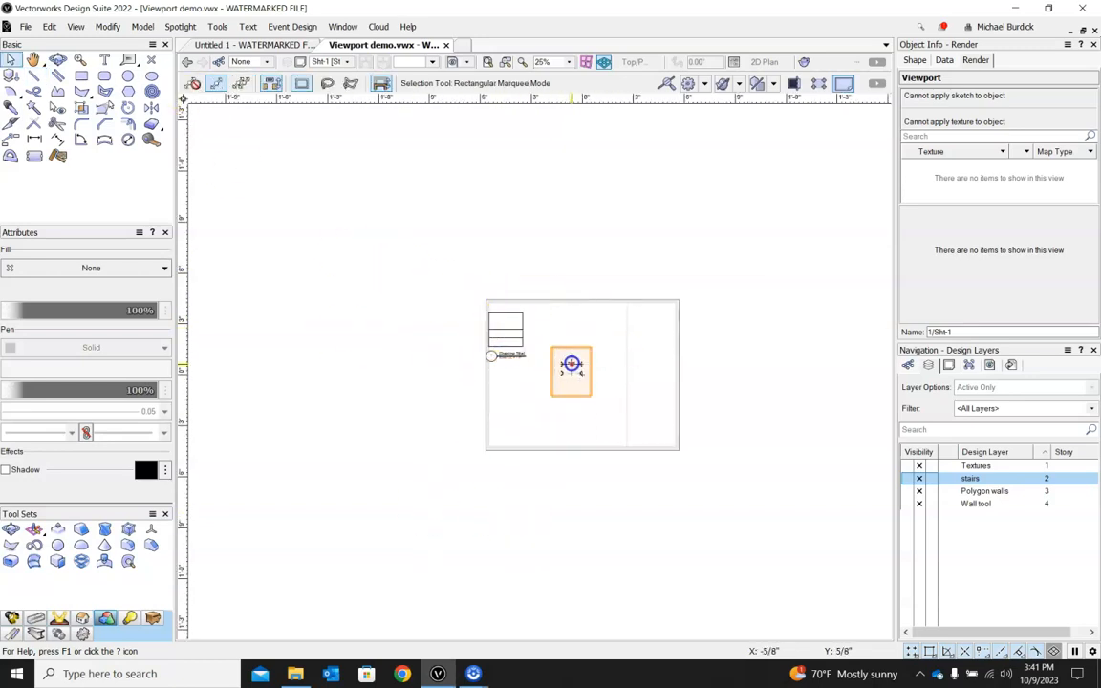
pyautogui.scroll(3, 595, 383)
pyautogui.click(710, 393)
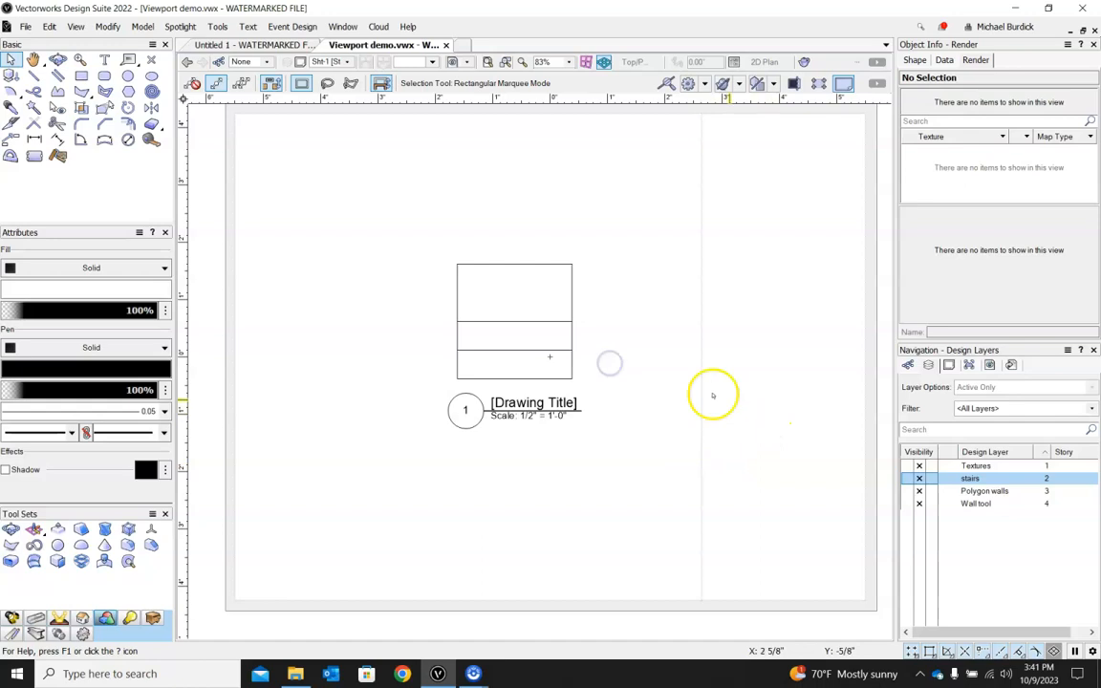
# Set the drawing title of the Top/Plan viewport to "Top view".
pyautogui.click(538, 415)
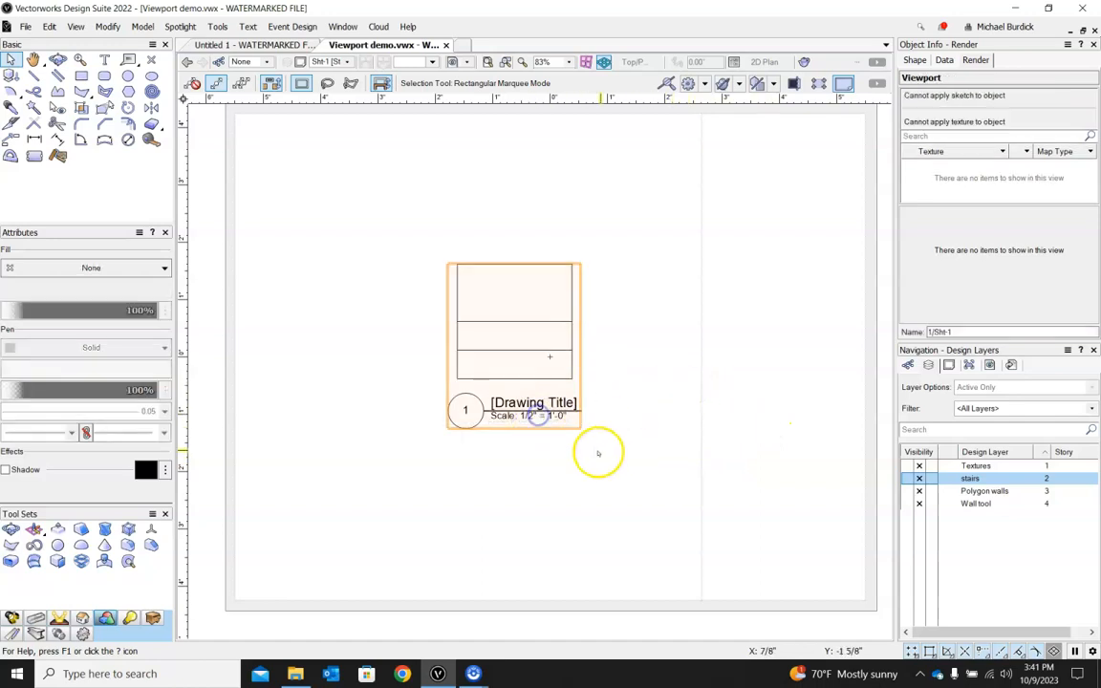
pyautogui.click(912, 60)
pyautogui.scroll(-1, 971, 220)
pyautogui.click(1040, 225)
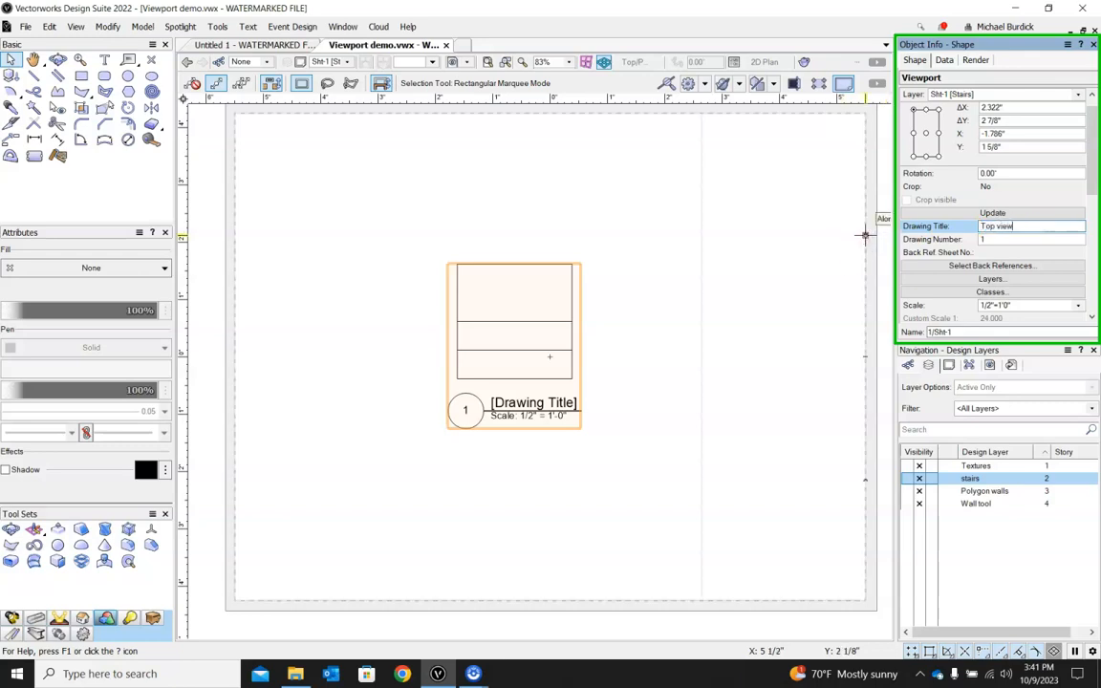
pyautogui.press('Return')
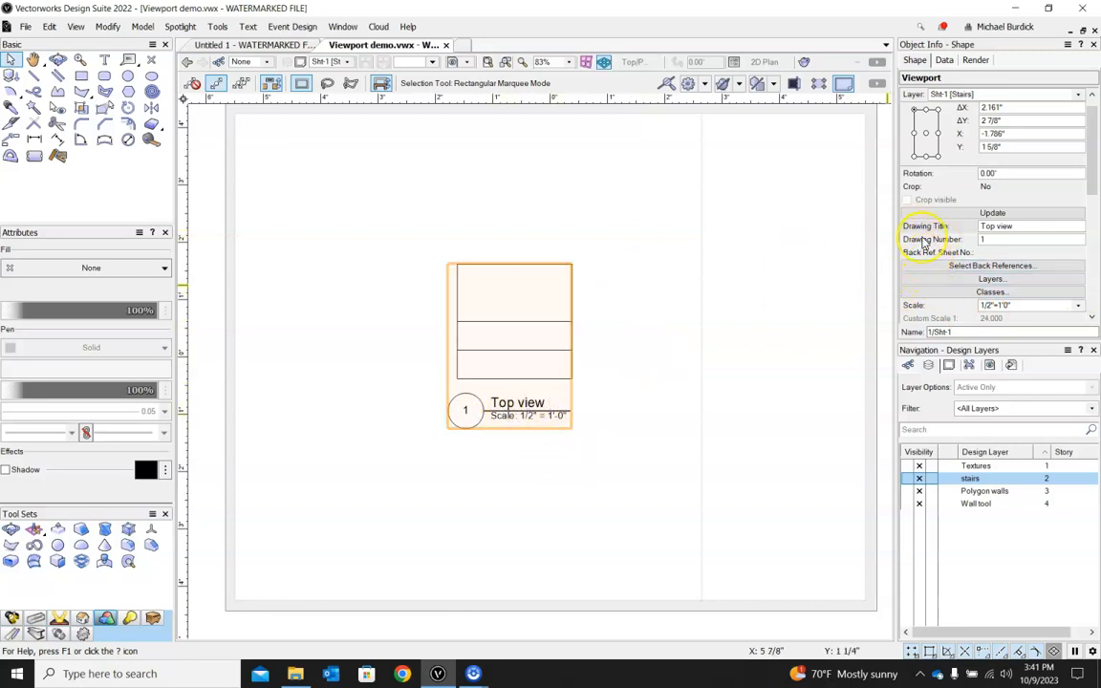
pyautogui.scroll(1, 923, 244)
pyautogui.scroll(-5, 924, 244)
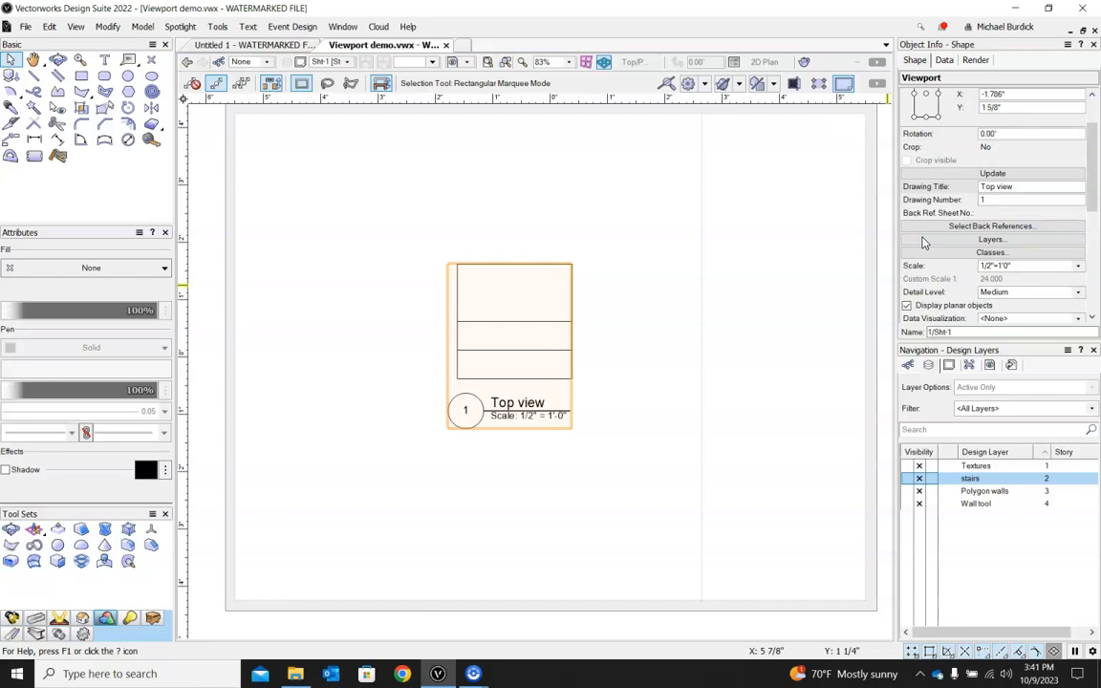
pyautogui.scroll(-5, 923, 244)
pyautogui.scroll(8, 923, 248)
pyautogui.scroll(2, 920, 249)
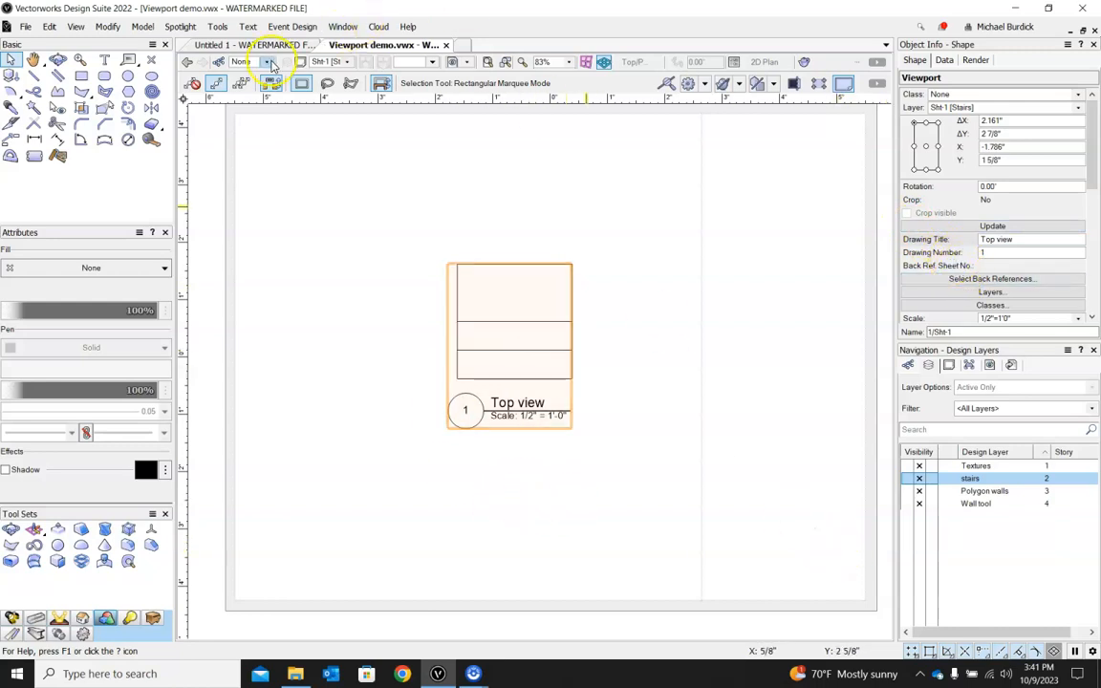
# Activate the stairs design layer and show the stairs in the Right view.
pyautogui.click(929, 367)
pyautogui.click(947, 478)
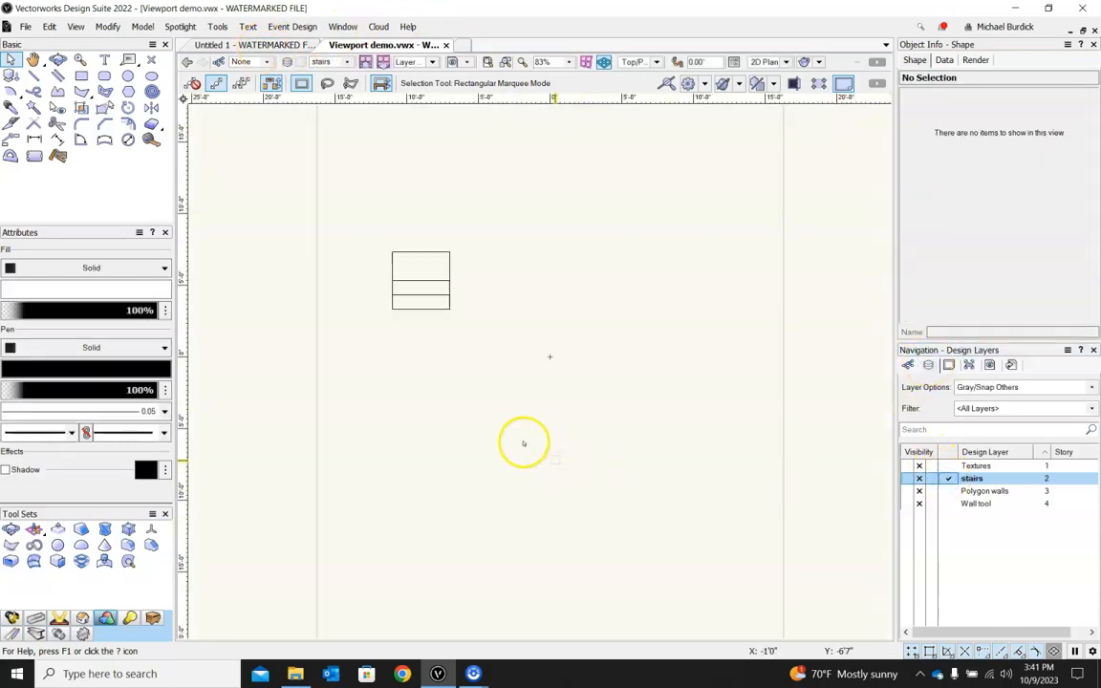
pyautogui.press('KP_6')
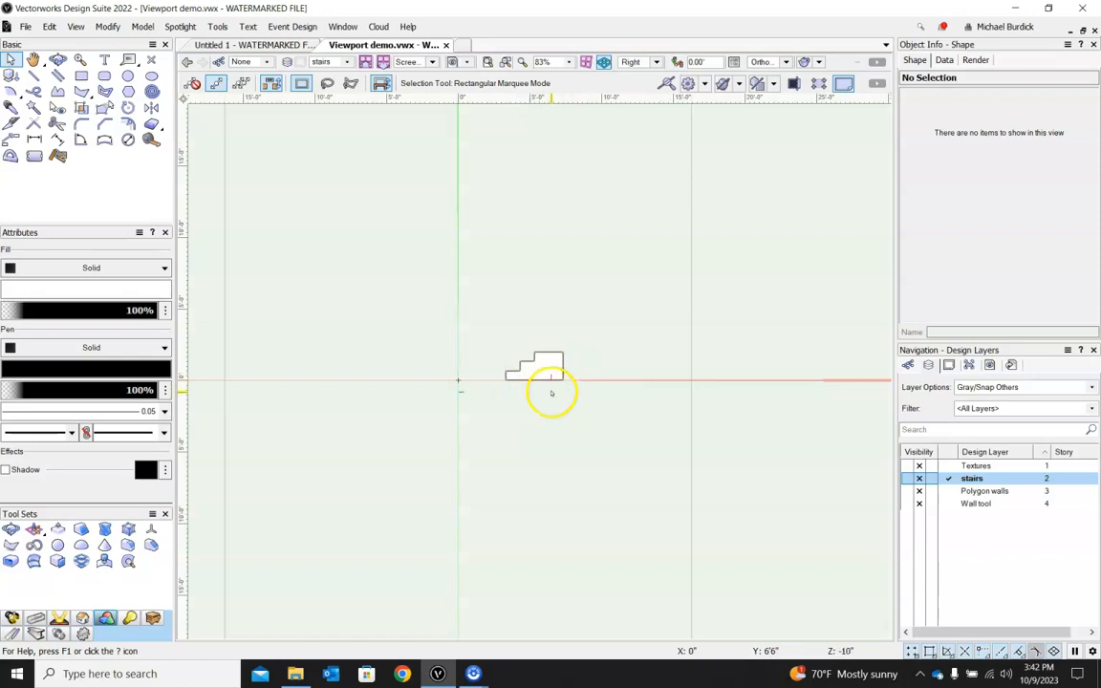
pyautogui.scroll(2, 521, 393)
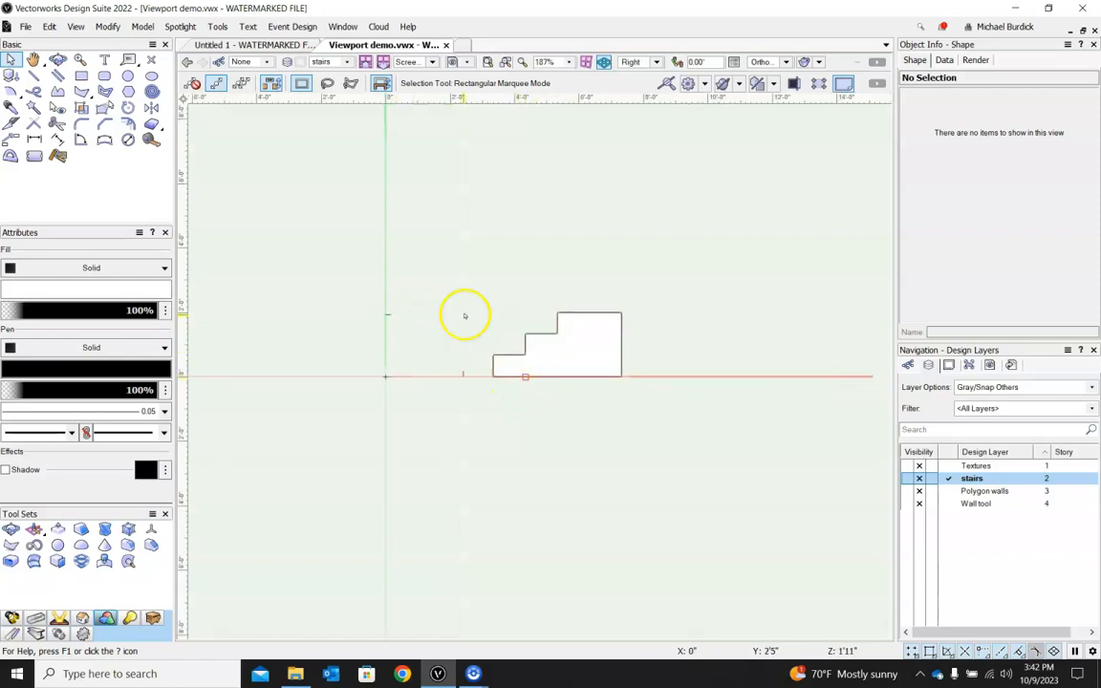
pyautogui.scroll(1, 465, 320)
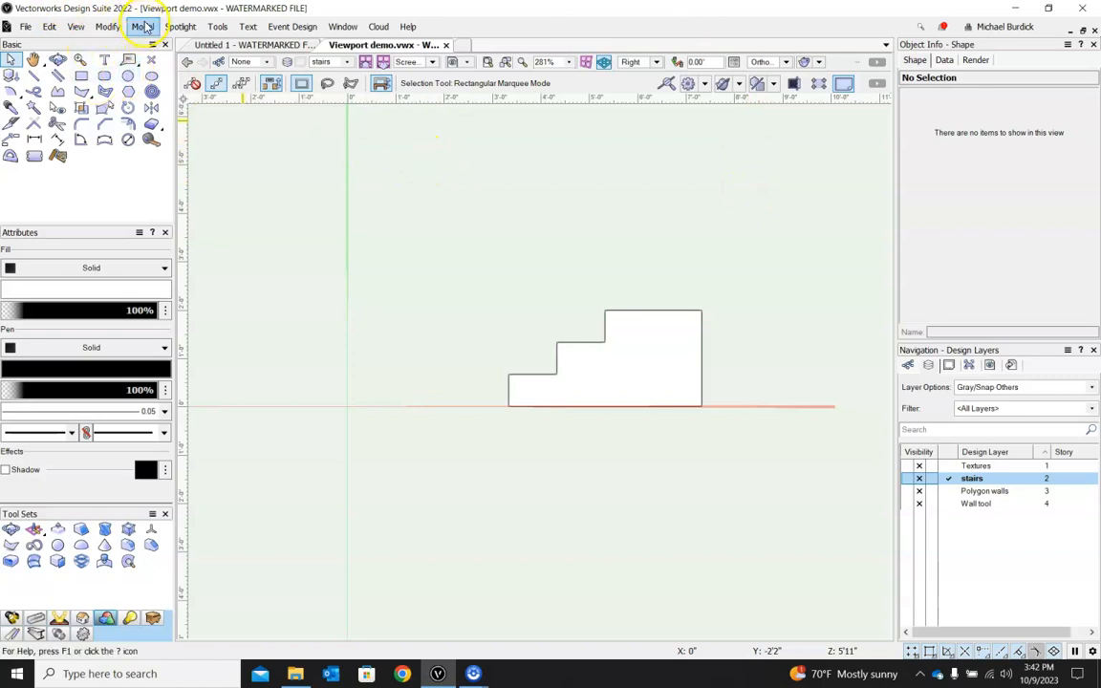
pyautogui.click(657, 63)
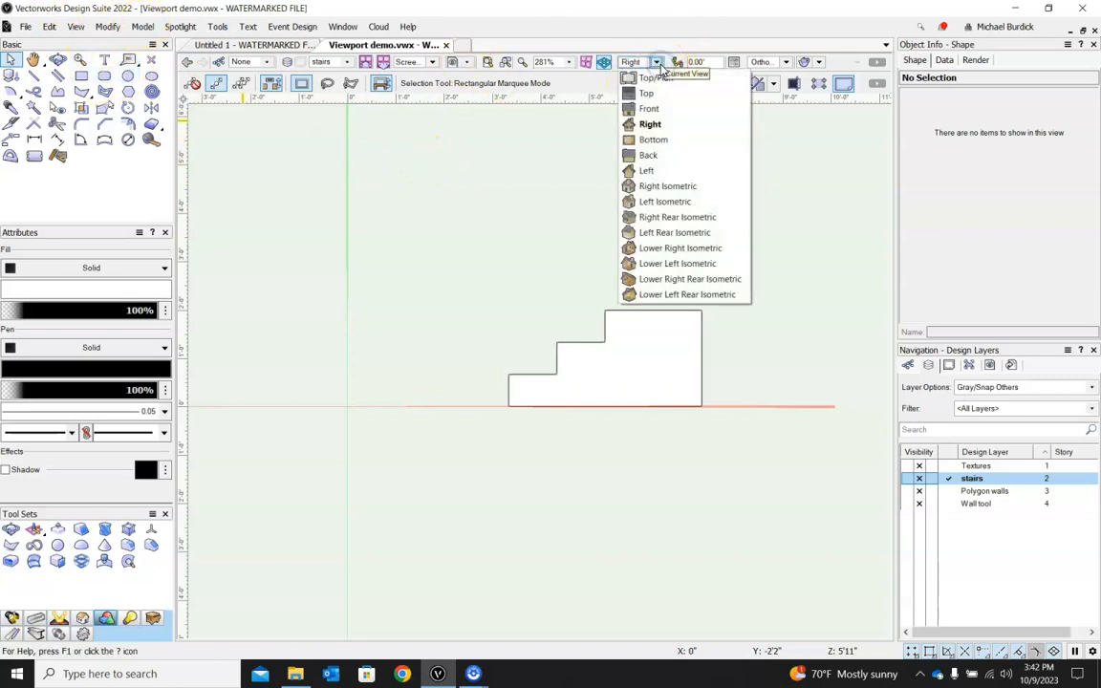
pyautogui.click(659, 64)
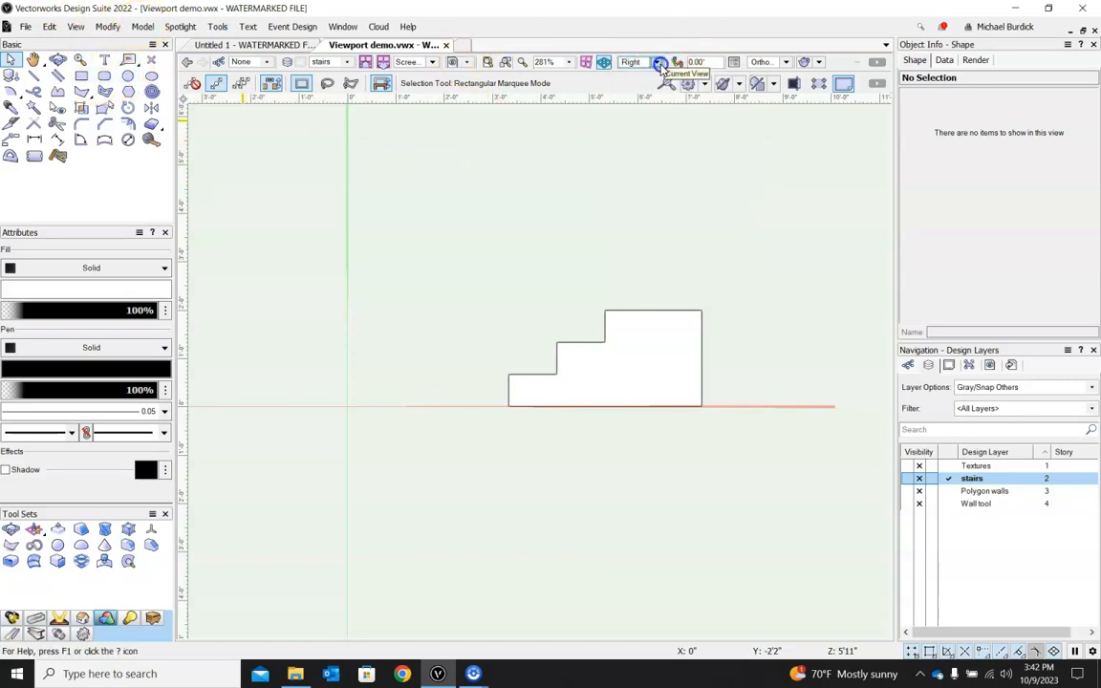
# Start a new viewport of the stairs' Right view with its rendering set to Hidden Line.
pyautogui.click(76, 28)
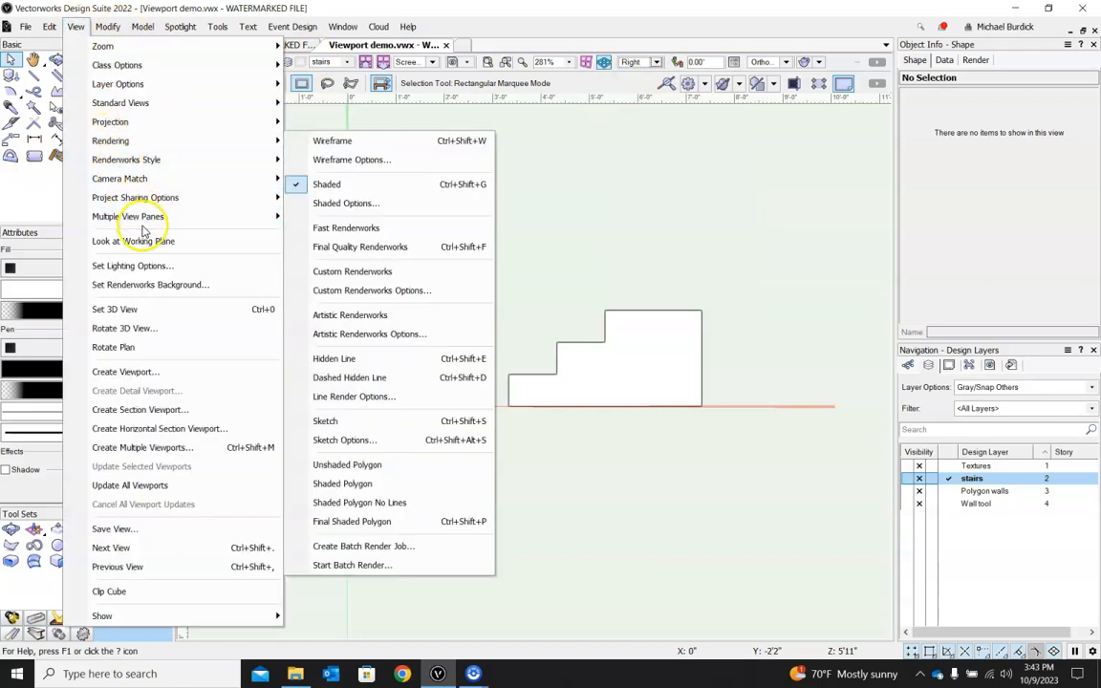
pyautogui.click(153, 373)
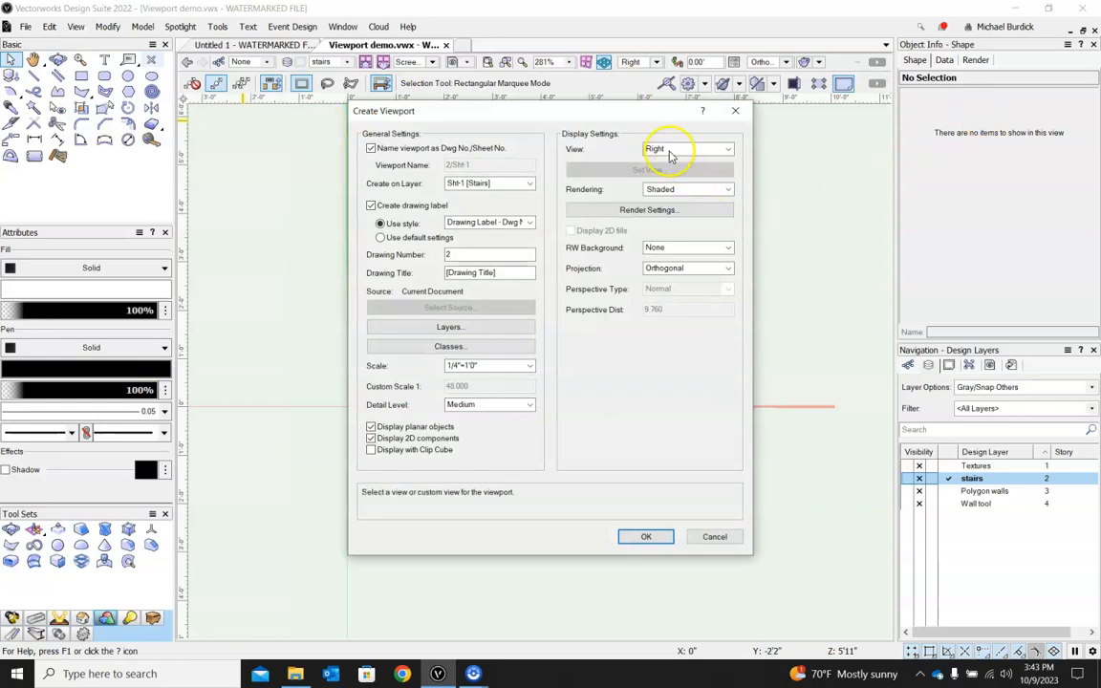
pyautogui.click(729, 190)
pyautogui.click(707, 207)
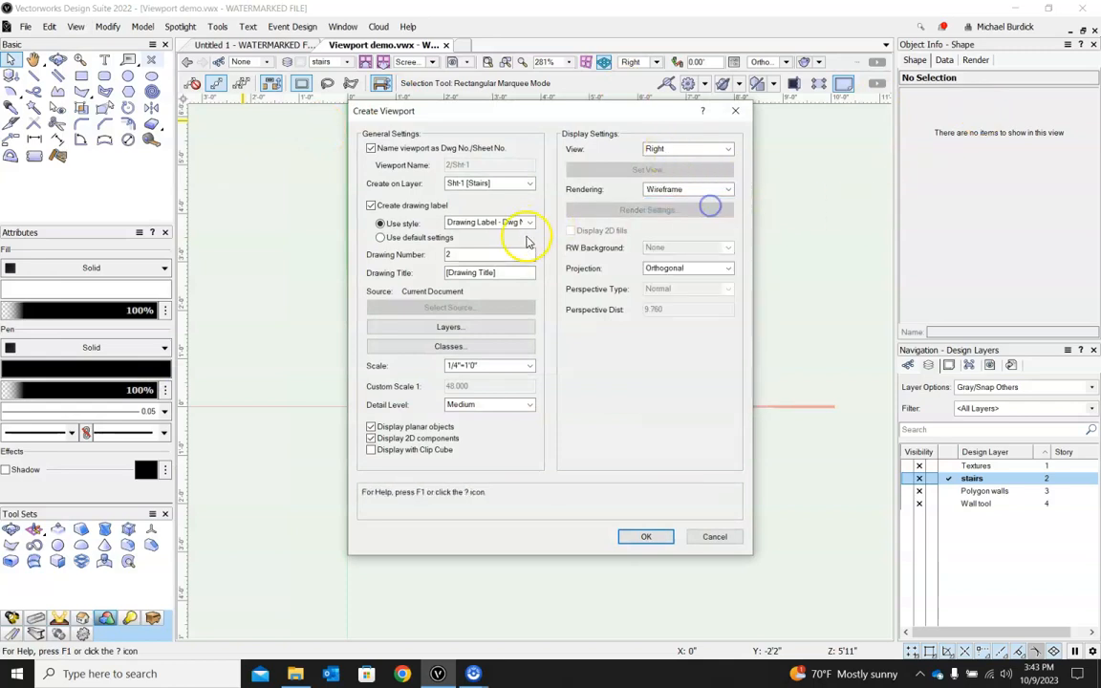
pyautogui.click(662, 189)
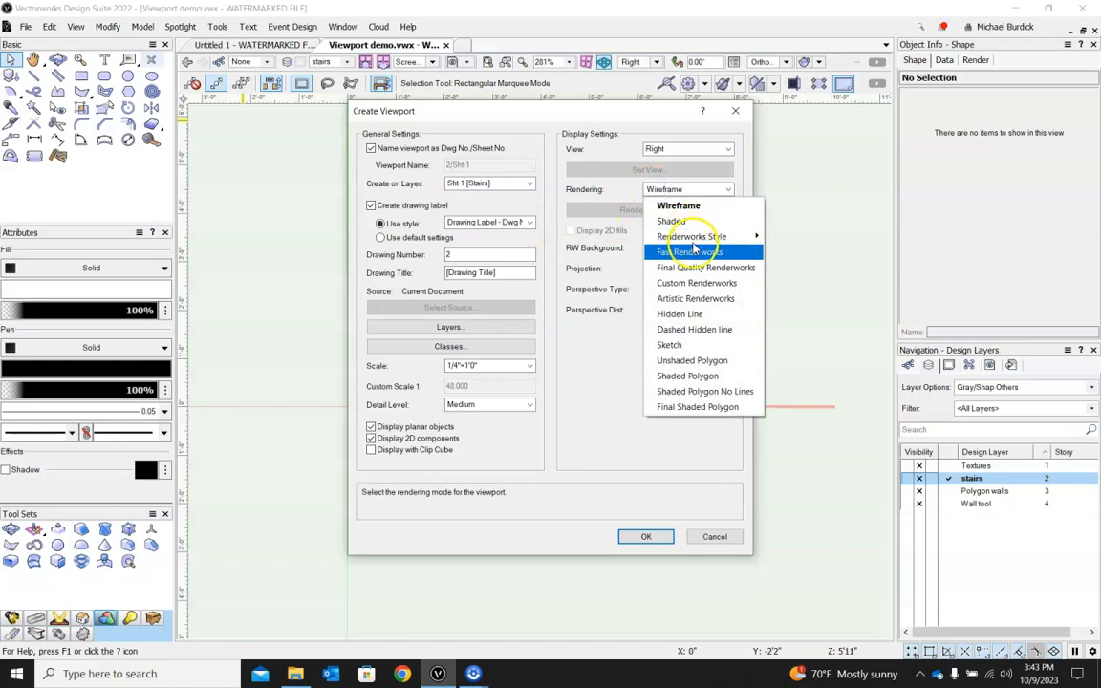
pyautogui.click(687, 315)
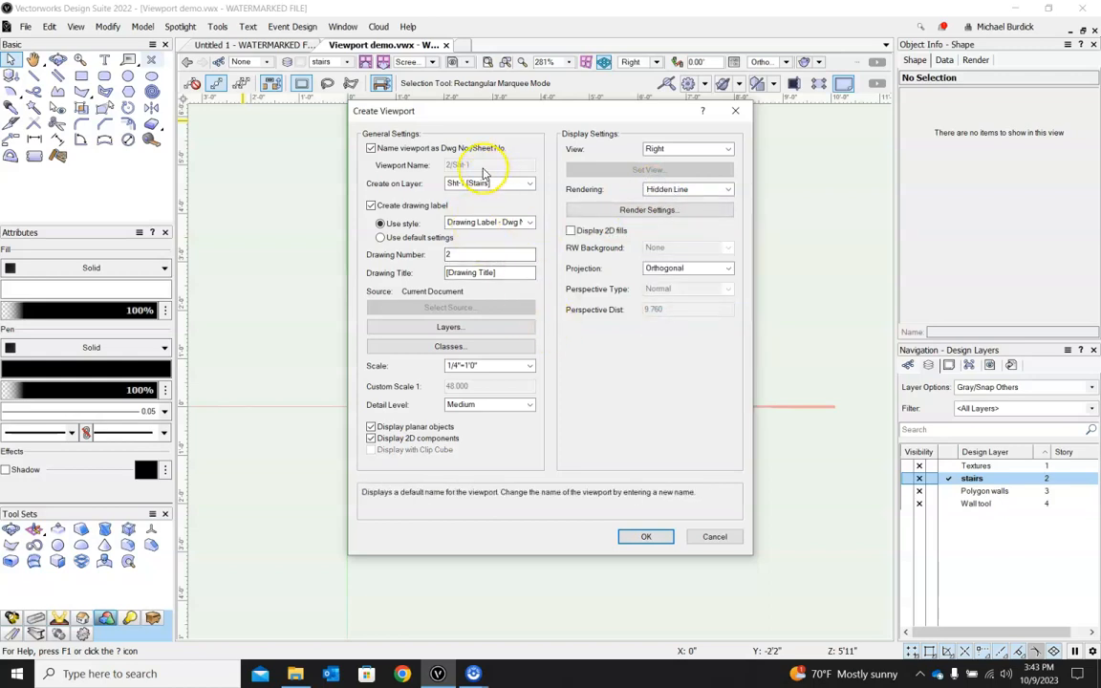
# Create the viewport on Sht-1 [Stairs] at a scale of 1/2"=1'0" and update its rendering.
pyautogui.click(483, 366)
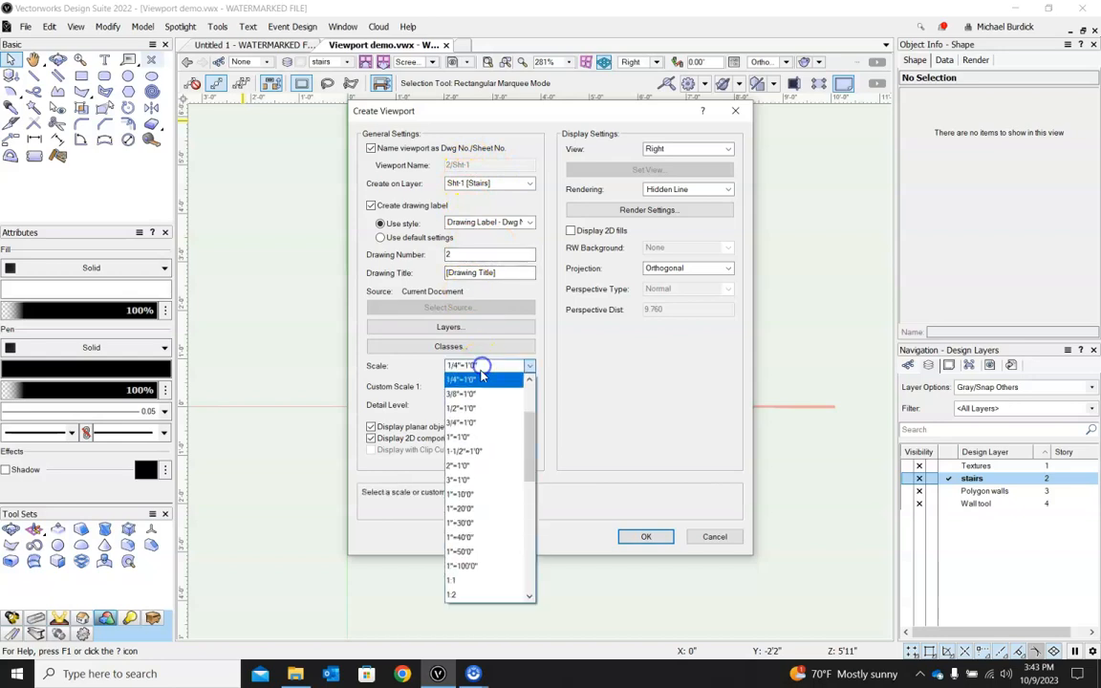
pyautogui.click(475, 409)
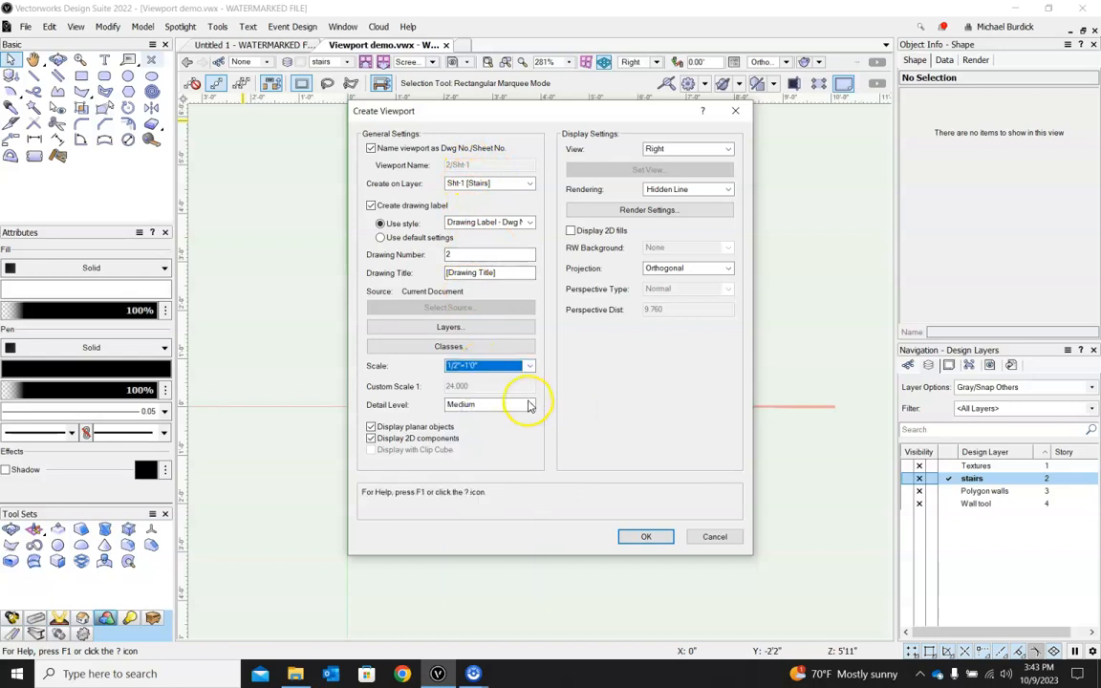
pyautogui.click(481, 183)
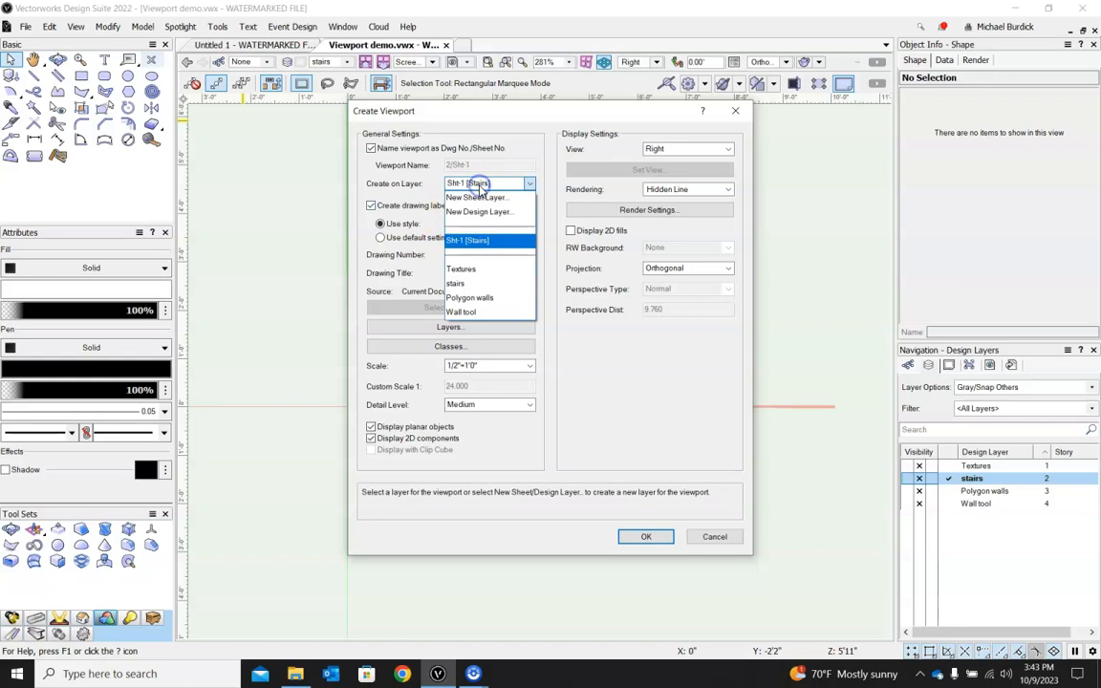
pyautogui.click(480, 238)
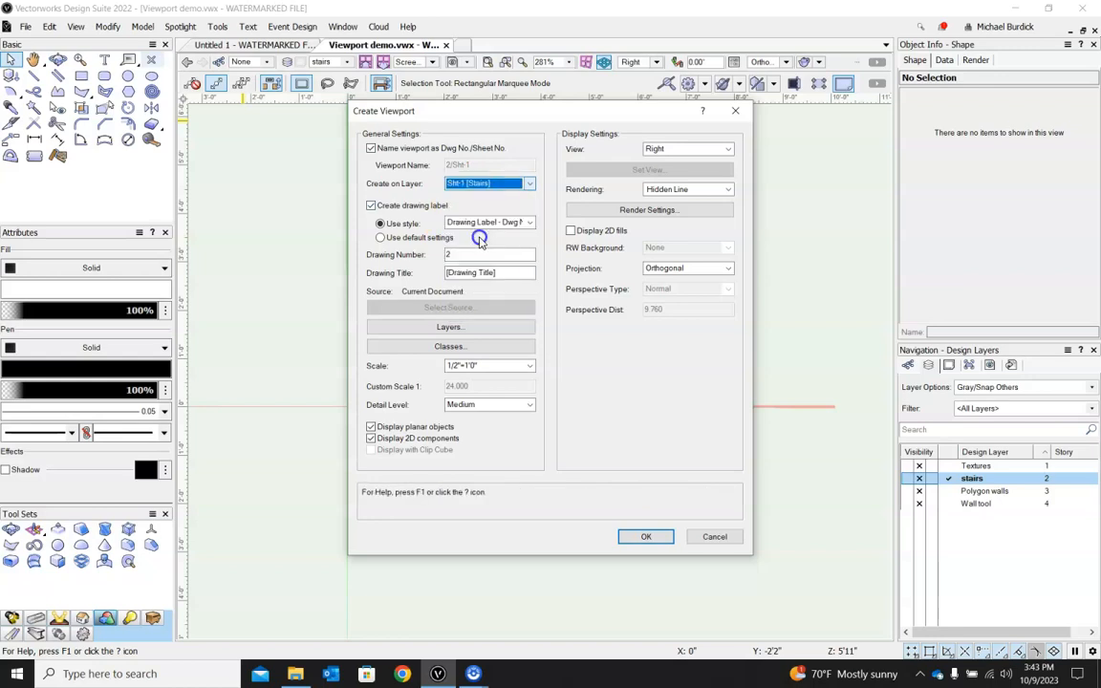
pyautogui.click(647, 537)
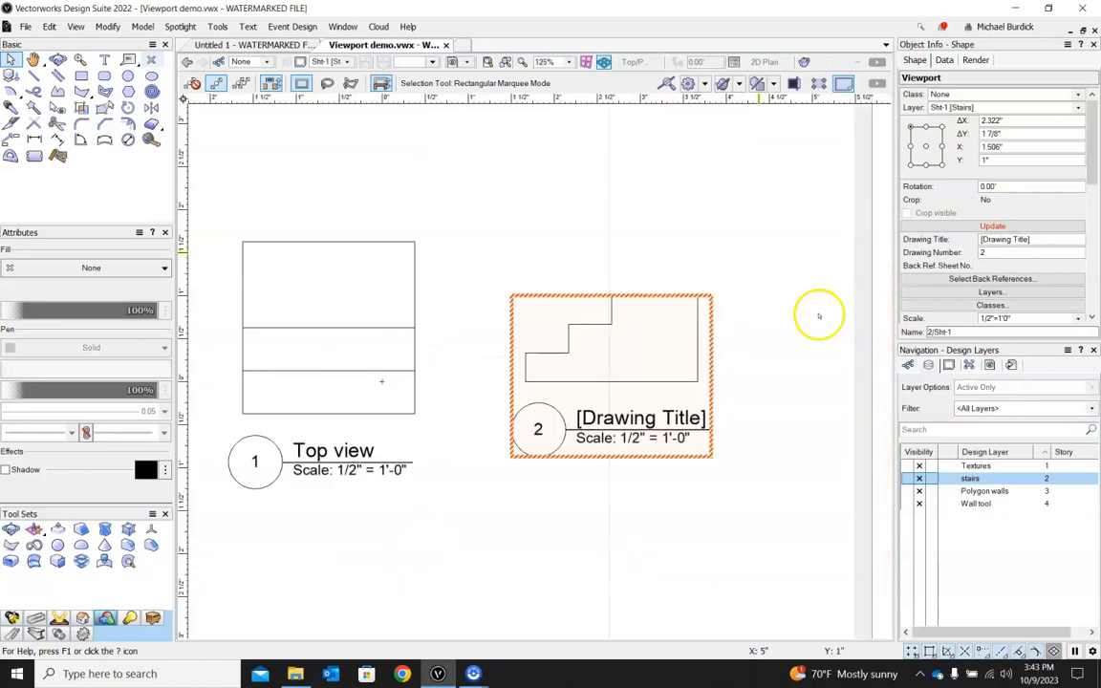
pyautogui.click(924, 225)
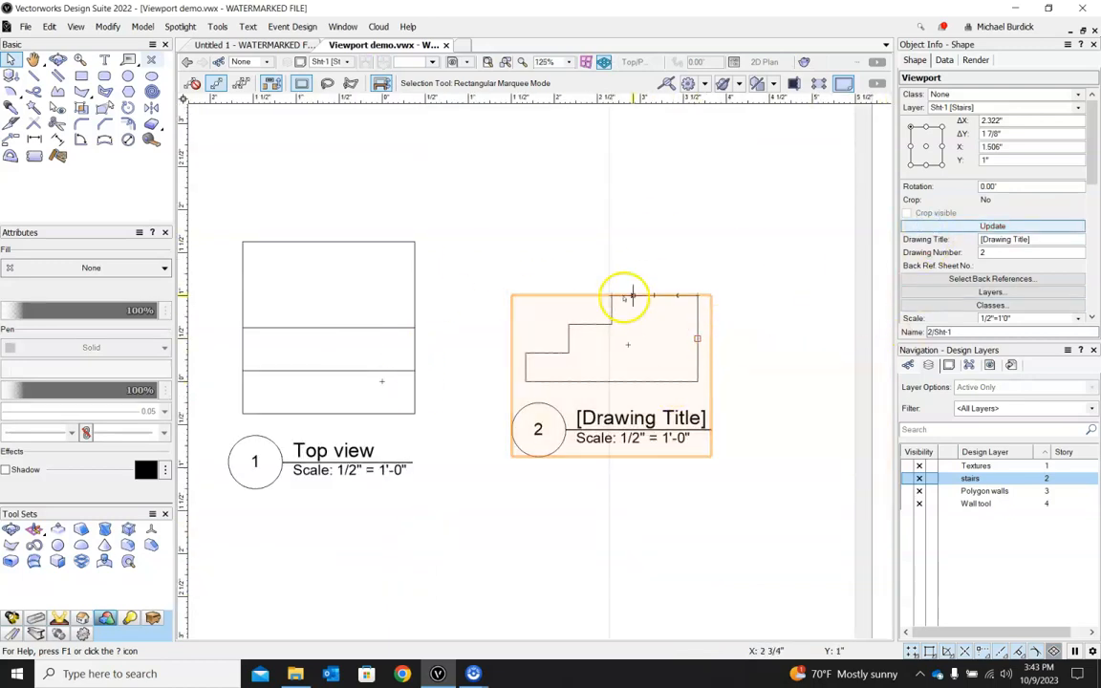
# Move the Top view viewport up to about X -2.286", Y 3 3/4" and the Right-view viewport to about X 1.727", Y 0.438".
pyautogui.scroll(-3, 368, 387)
pyautogui.keyDown('shift'); pyautogui.click(342, 322); pyautogui.keyUp('shift')
pyautogui.moveTo(342, 322); pyautogui.dragTo(323, 242)
pyautogui.click(488, 385)
pyautogui.moveTo(488, 385); pyautogui.dragTo(497, 407)
pyautogui.scroll(-2, 669, 398)
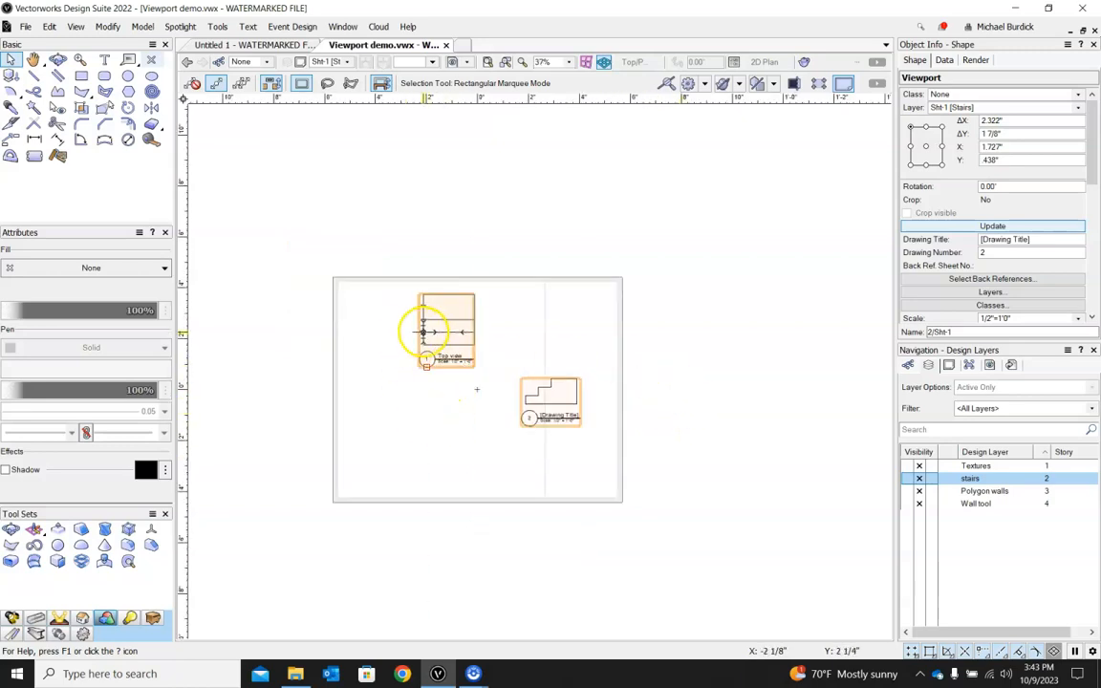
# Duplicate the Top view viewport and place the copy below the original at about X -2 1/2", Y -1/4".
pyautogui.click(419, 329)
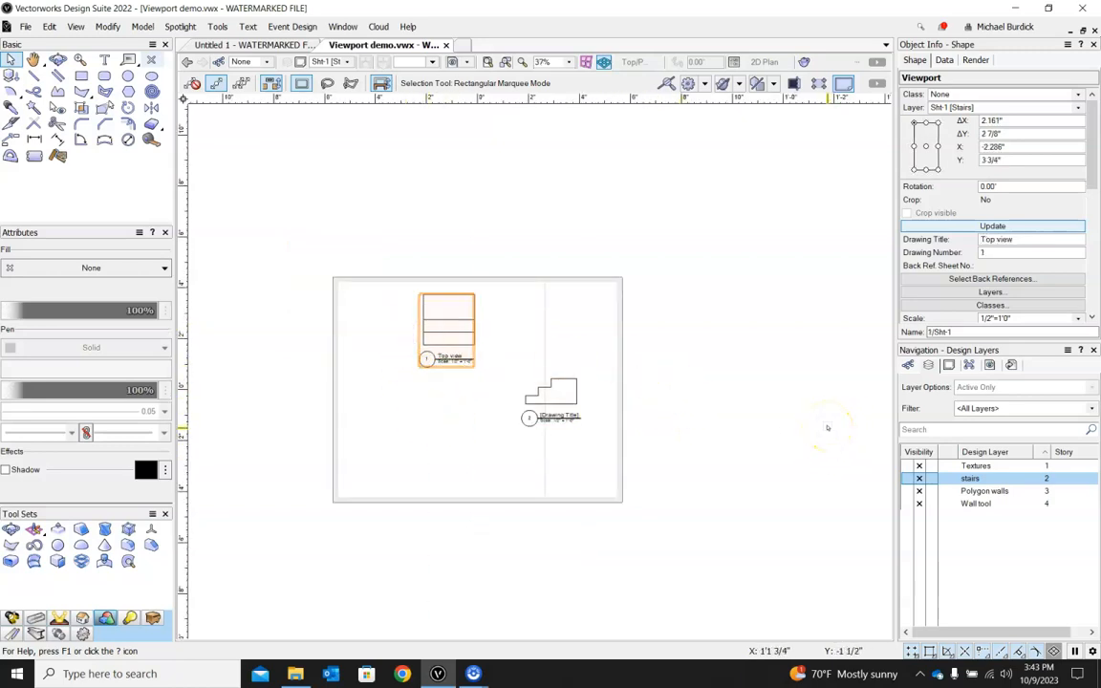
pyautogui.moveTo(437, 332)
pyautogui.mouseDown()
pyautogui.moveTo(437, 358)
pyautogui.moveTo(437, 334)
pyautogui.mouseUp()
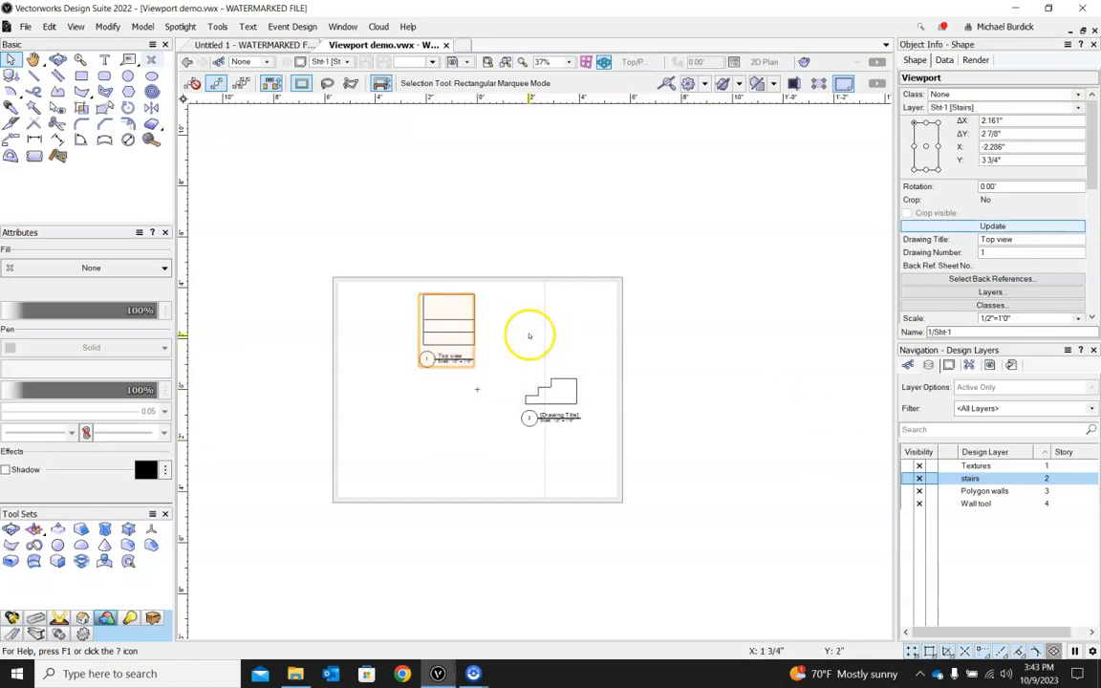
pyautogui.click(428, 437)
pyautogui.hotkey('ctrl', 'v')
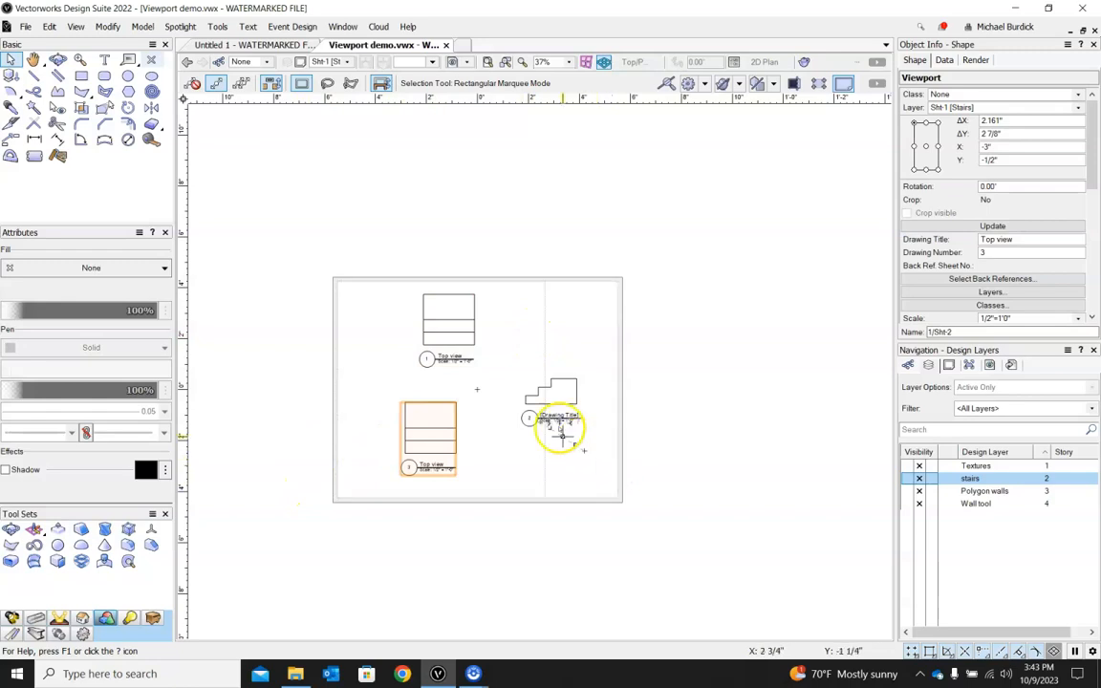
pyautogui.moveTo(445, 437); pyautogui.dragTo(459, 431)
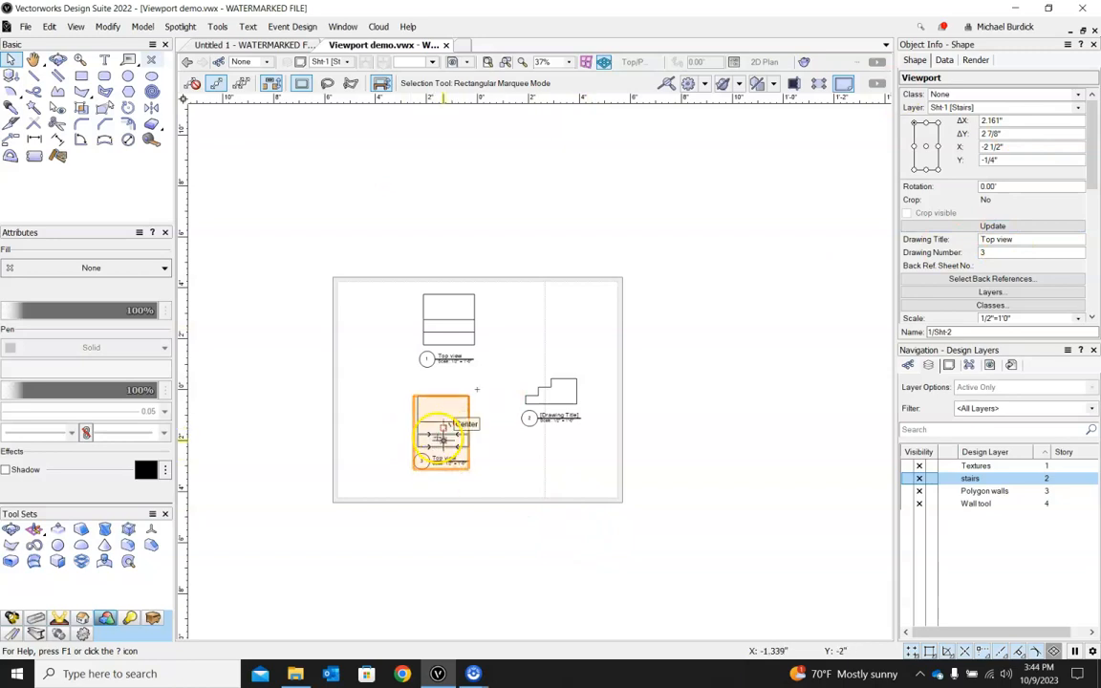
# Change the view of the duplicated lower viewport from Top/Plan to Front.
pyautogui.scroll(-1, 978, 202)
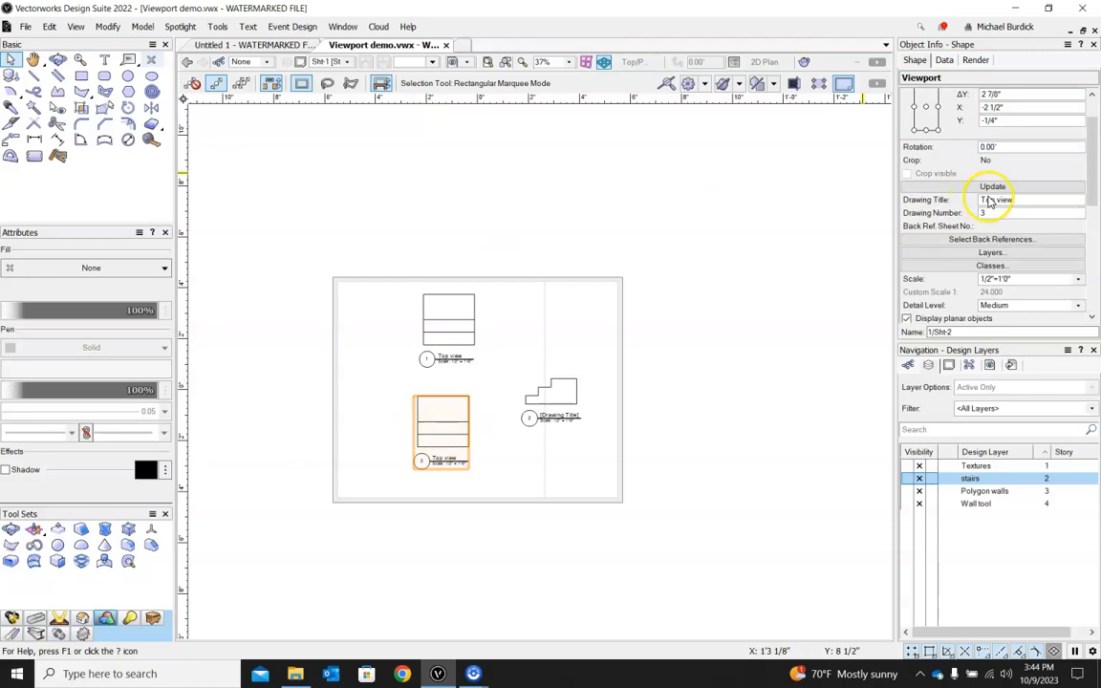
pyautogui.scroll(-2, 1011, 207)
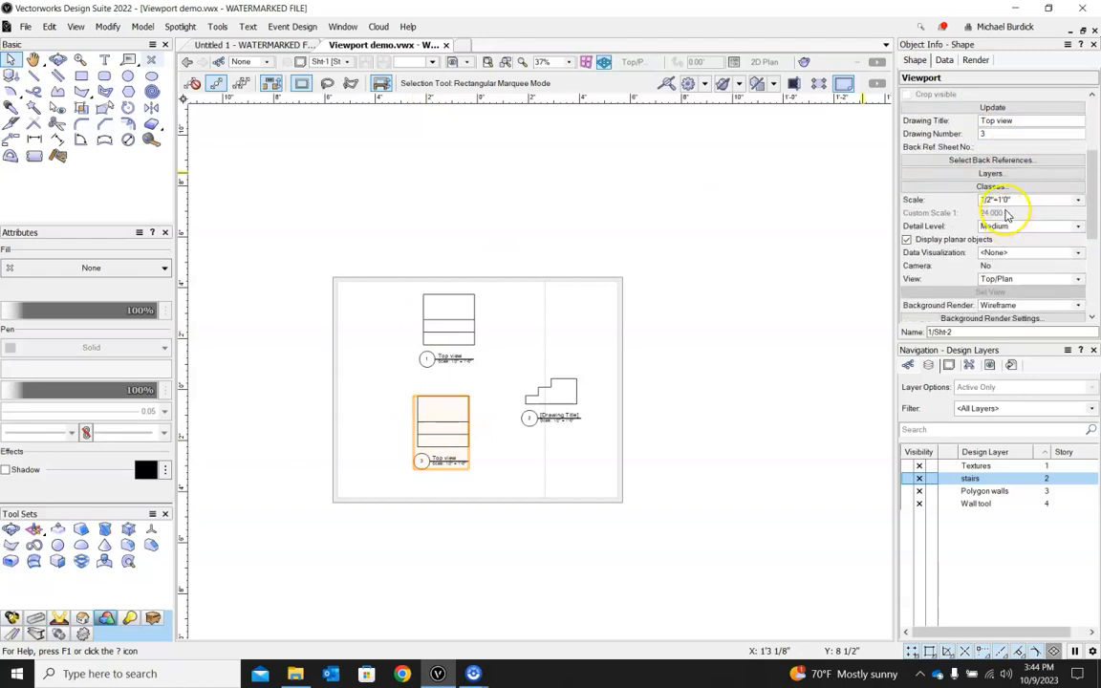
pyautogui.scroll(-1, 1013, 216)
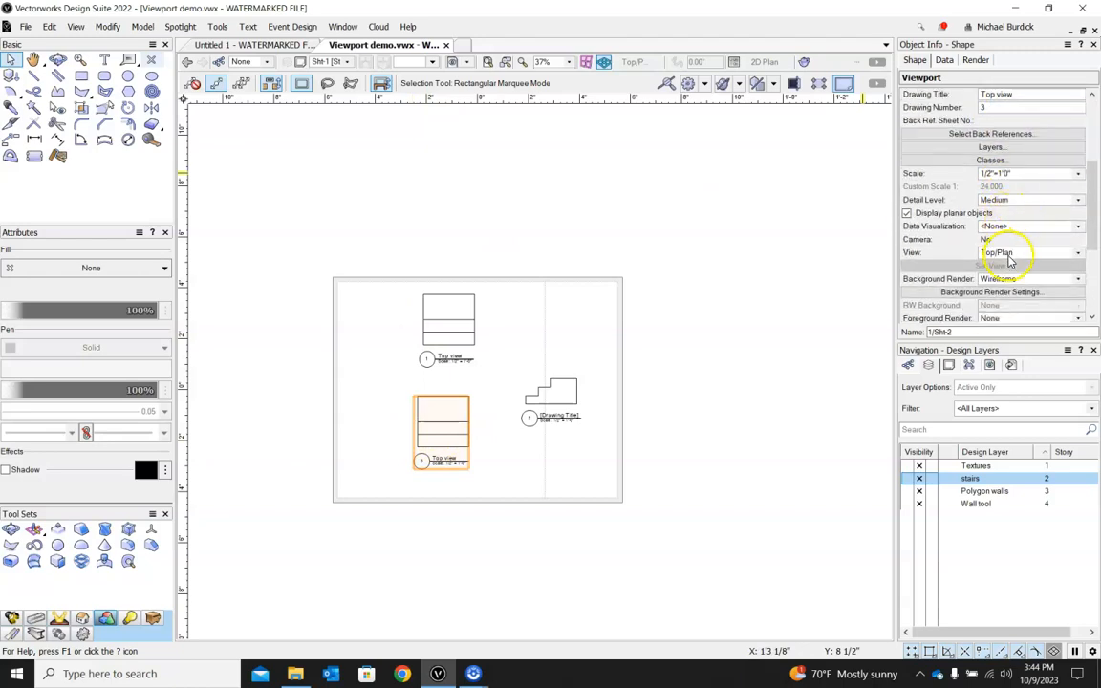
pyautogui.click(1009, 254)
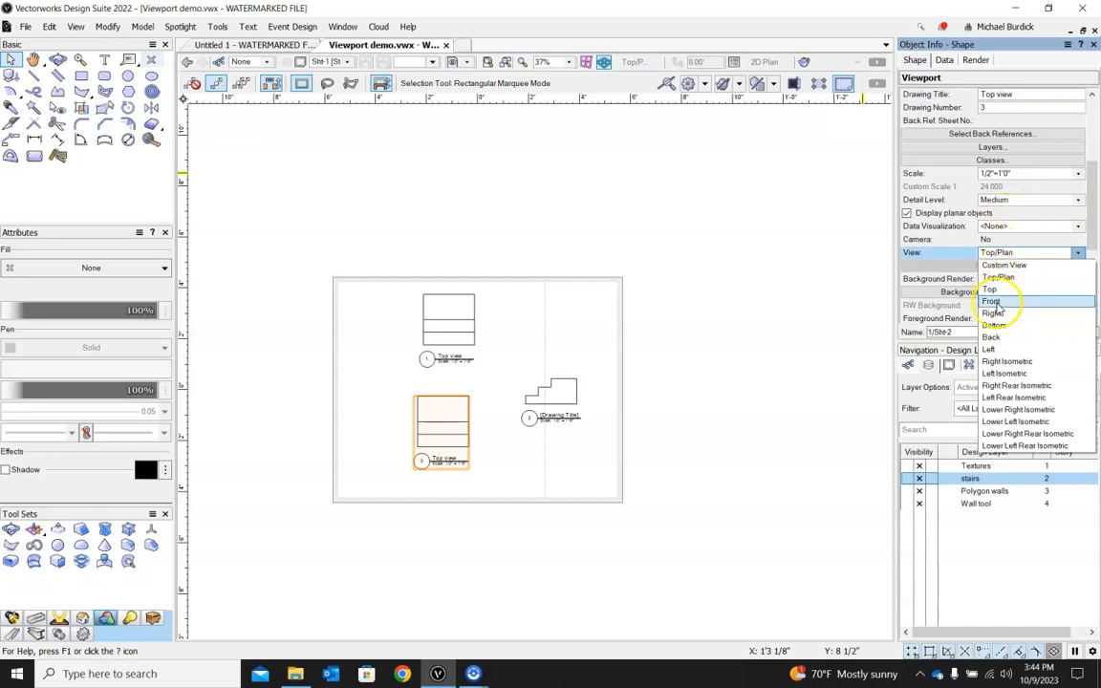
pyautogui.click(992, 302)
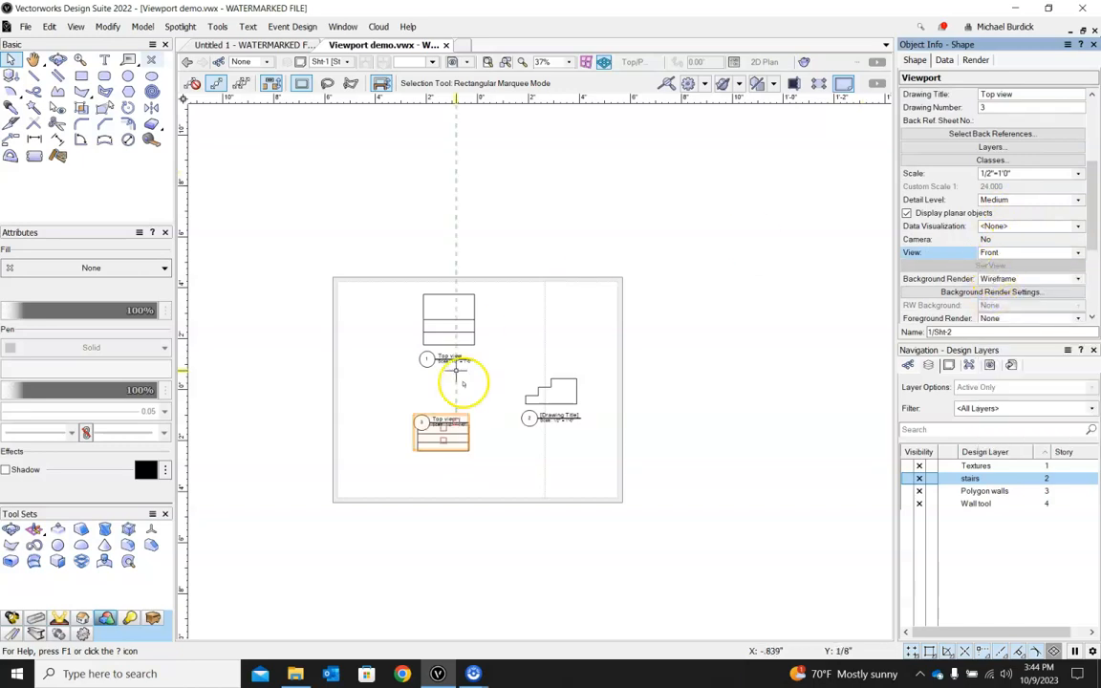
# In viewport 3's annotations, move the drawing label below the stair front view to about X -5'0", Y -6'4.77".
pyautogui.scroll(5, 441, 432)
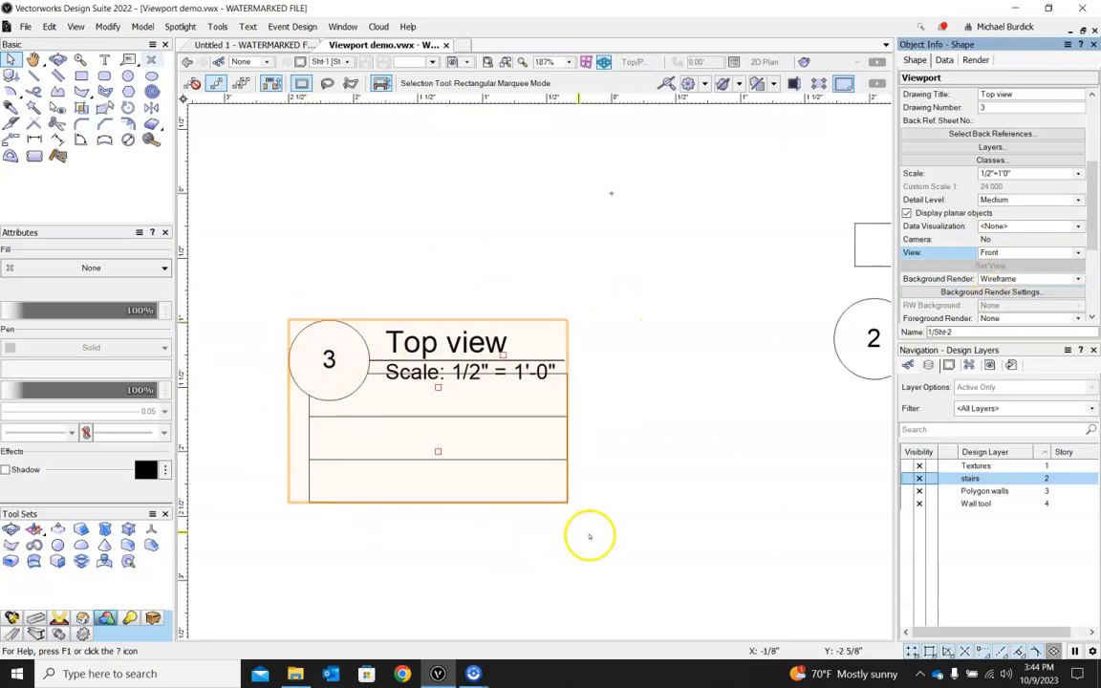
pyautogui.scroll(-3, 644, 511)
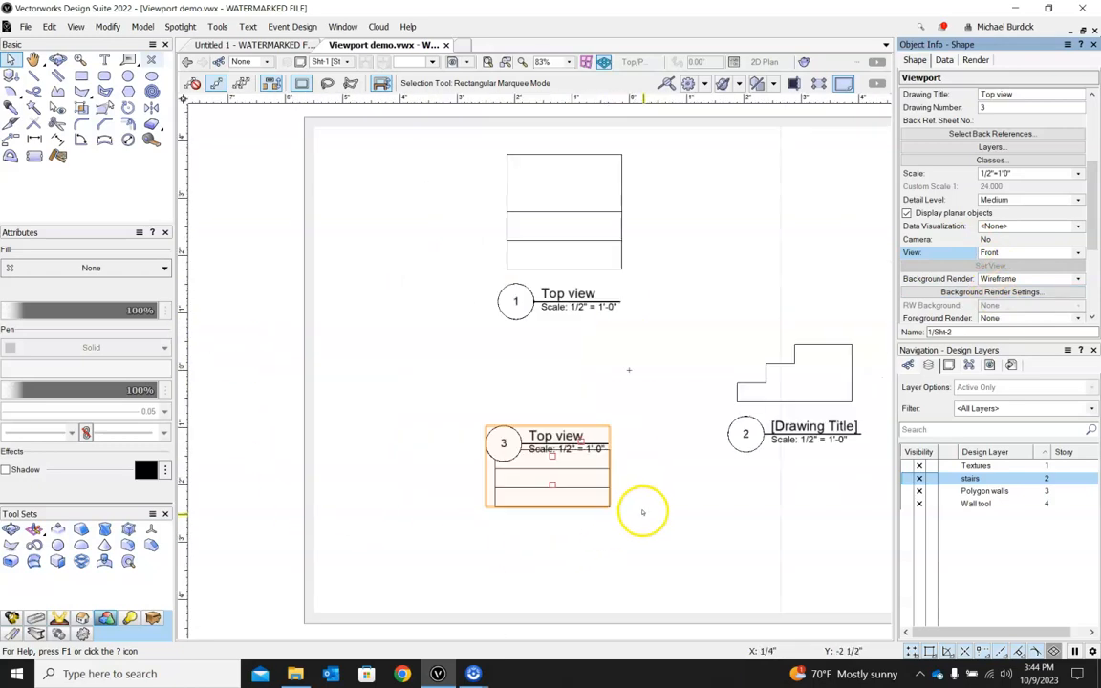
pyautogui.doubleClick(574, 436)
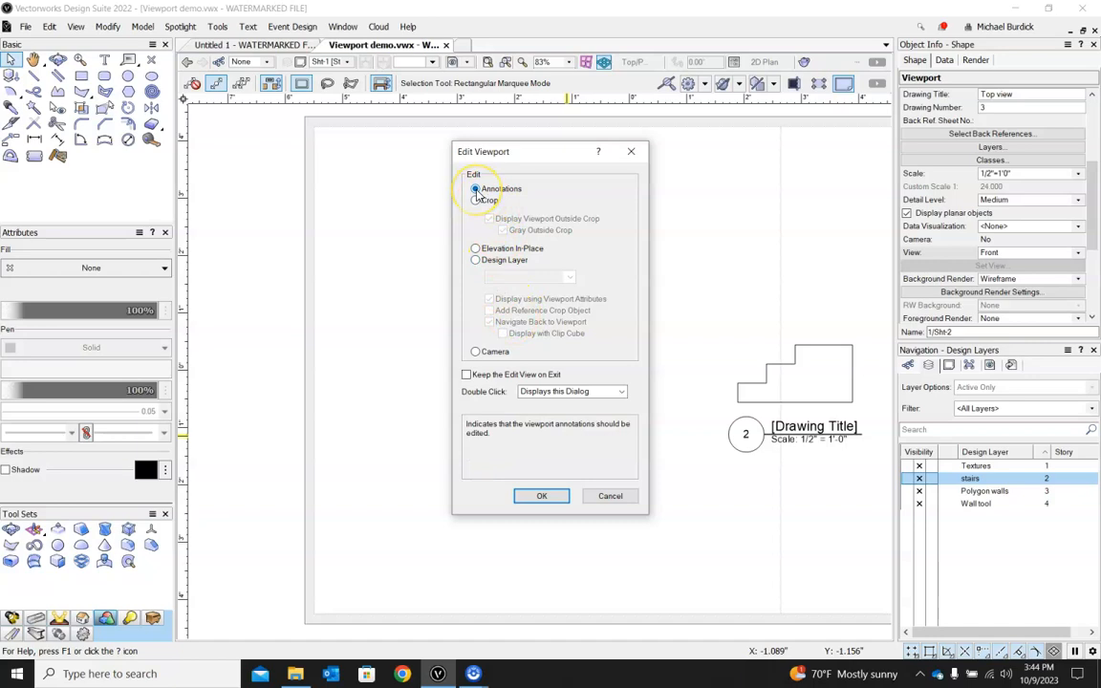
pyautogui.click(542, 496)
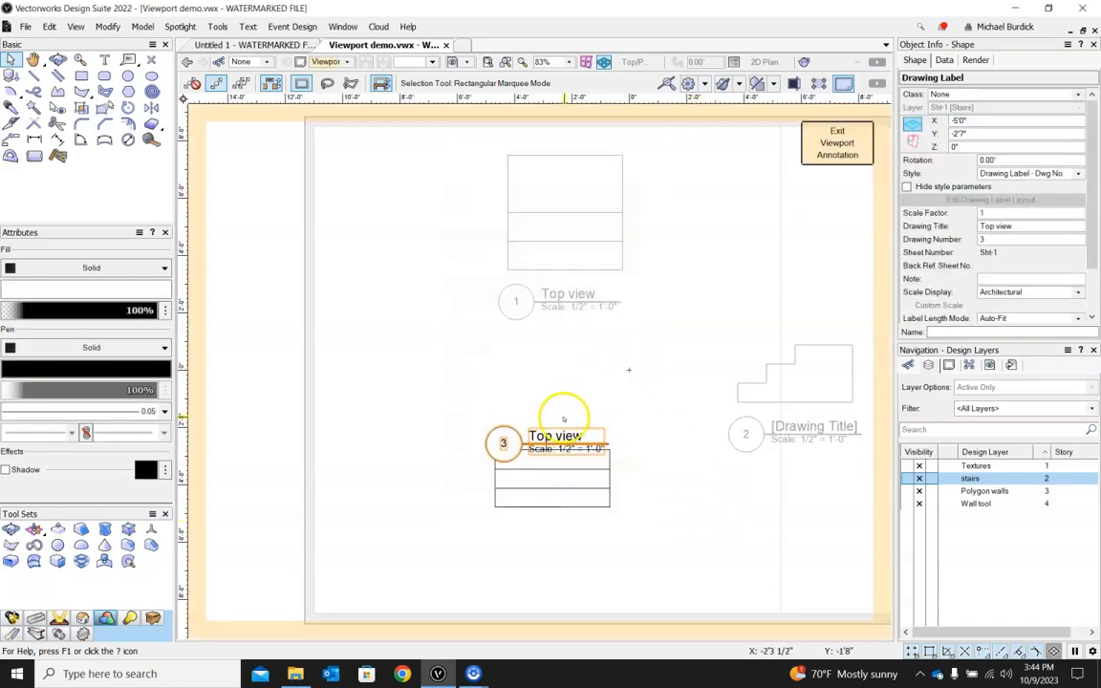
pyautogui.moveTo(554, 436)
pyautogui.mouseDown()
pyautogui.moveTo(553, 545)
pyautogui.moveTo(573, 541)
pyautogui.mouseUp()
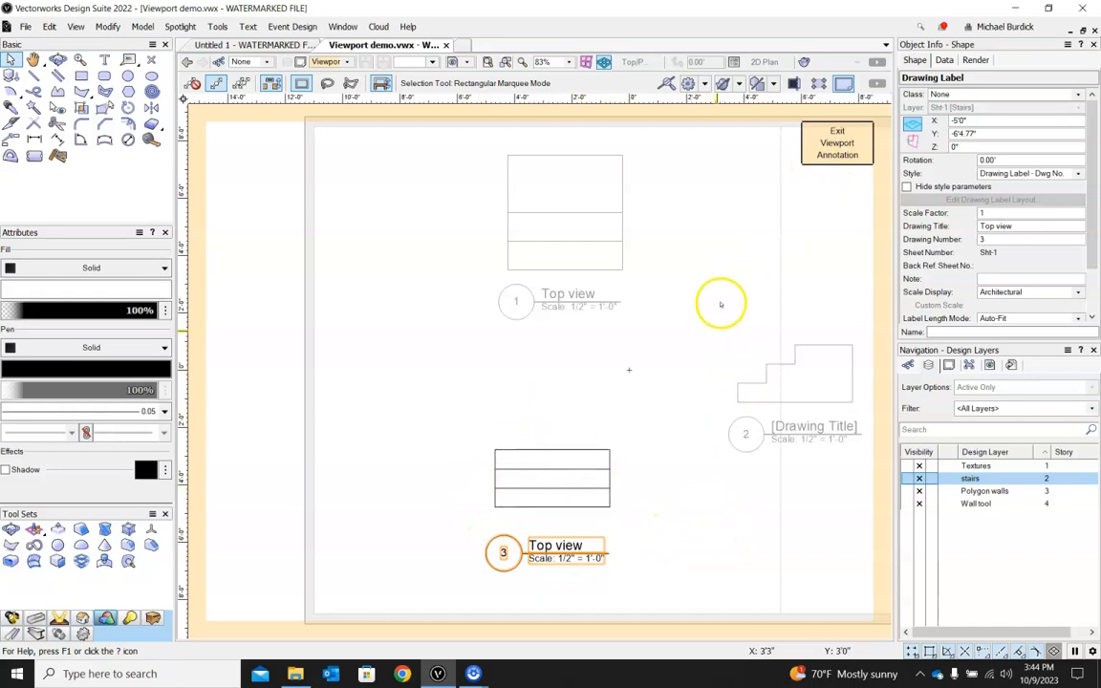
pyautogui.click(836, 144)
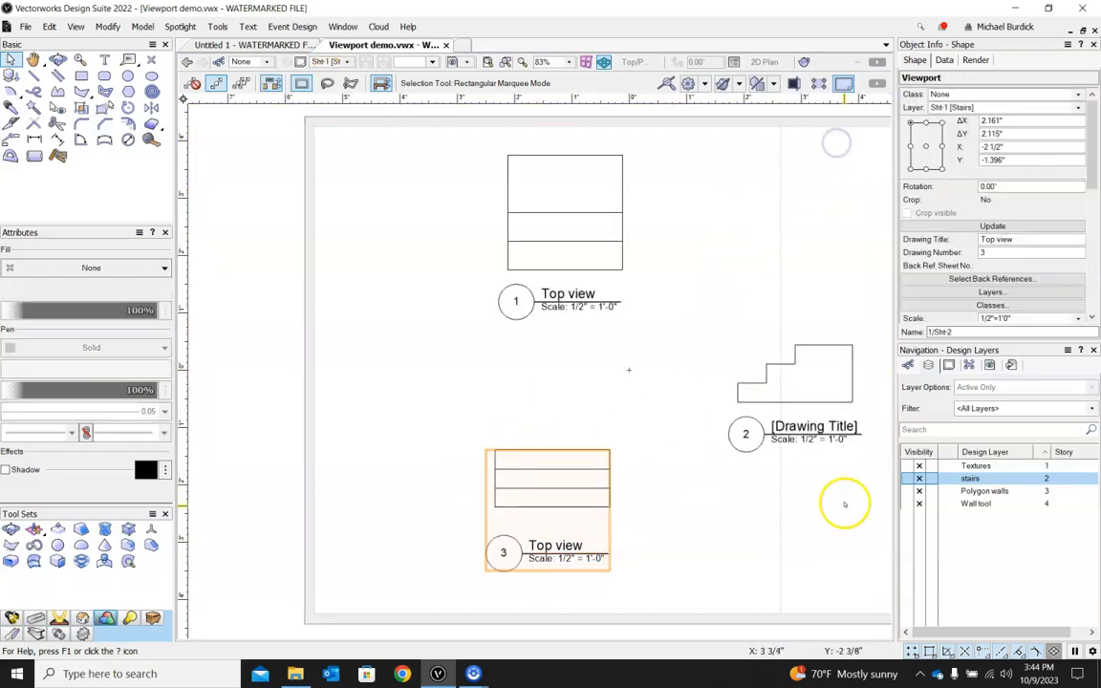
# Crop viewport 3 with a rectangle of about 6'2" by 3'9 1/2" drawn around the front view of the stairs.
pyautogui.doubleClick(551, 469)
pyautogui.click(474, 200)
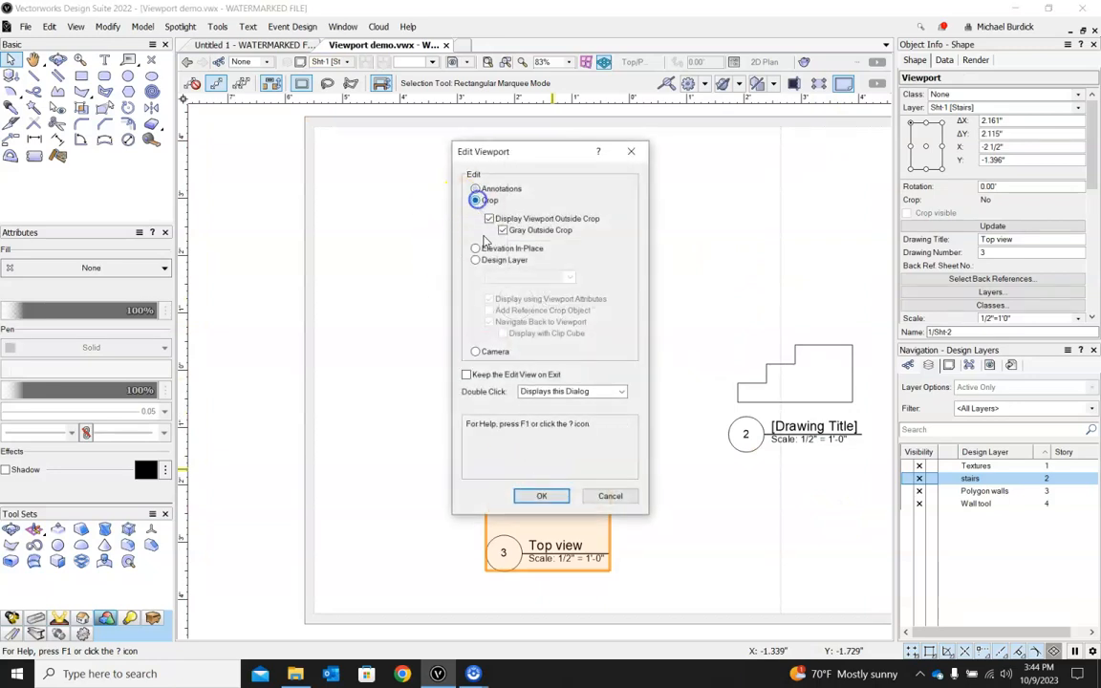
pyautogui.click(541, 495)
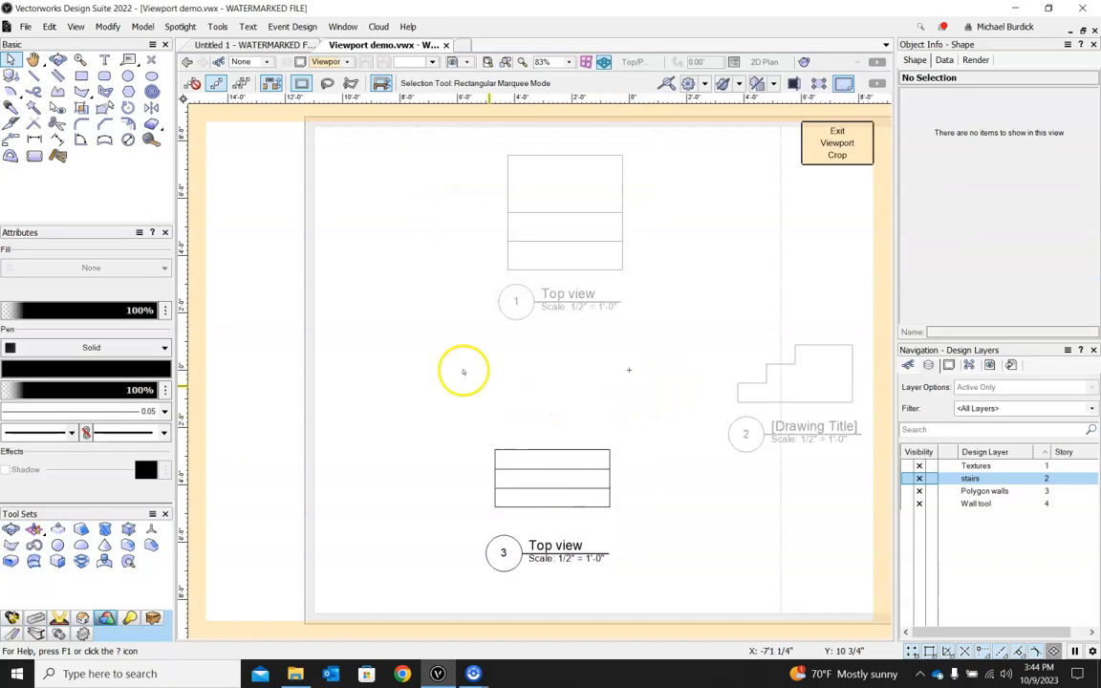
pyautogui.click(81, 76)
pyautogui.click(461, 424)
pyautogui.click(637, 530)
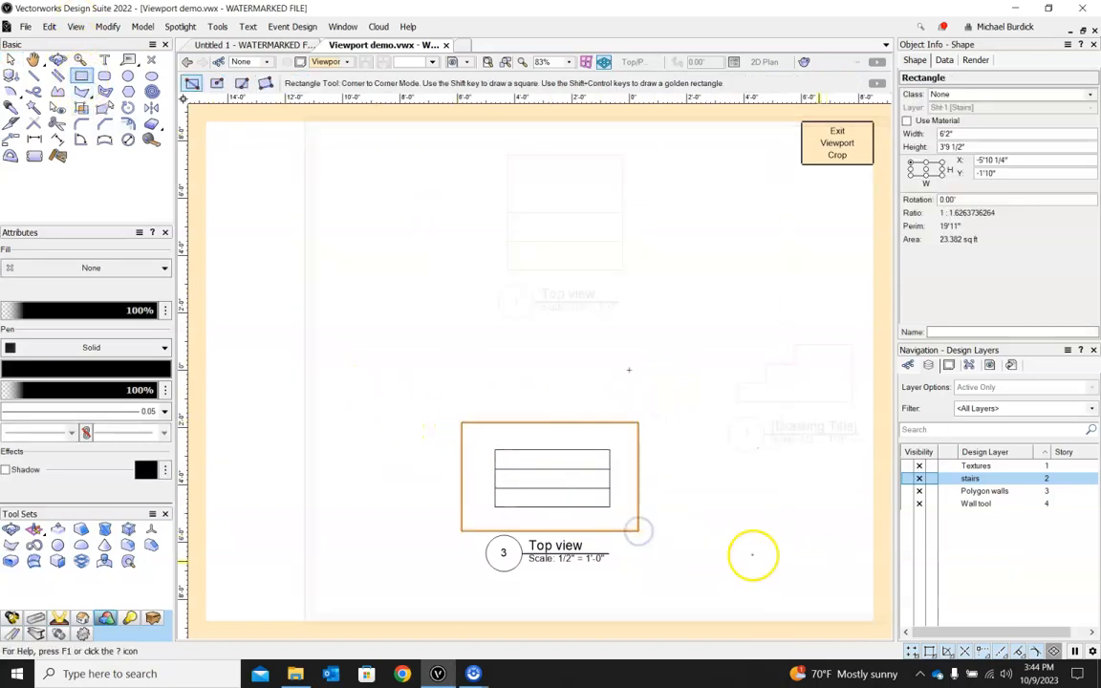
pyautogui.click(838, 142)
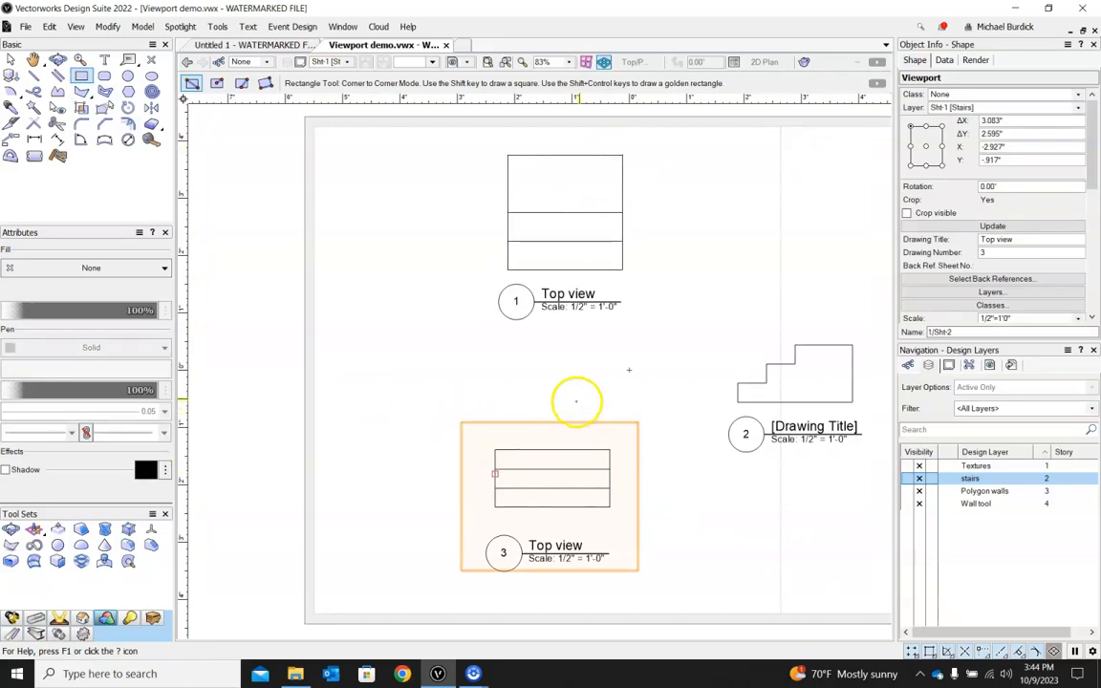
pyautogui.click(11, 59)
pyautogui.click(628, 385)
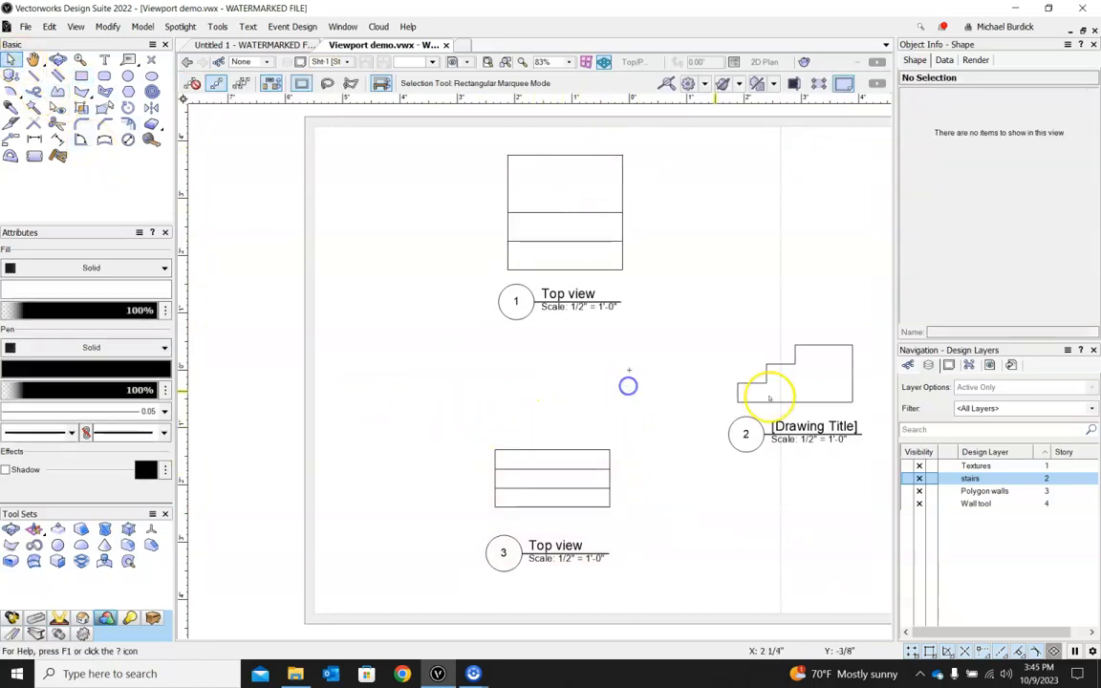
# Duplicate the front viewport to about X -6 3/4", Y 0" and set the copy's view to Left.
pyautogui.click(584, 449)
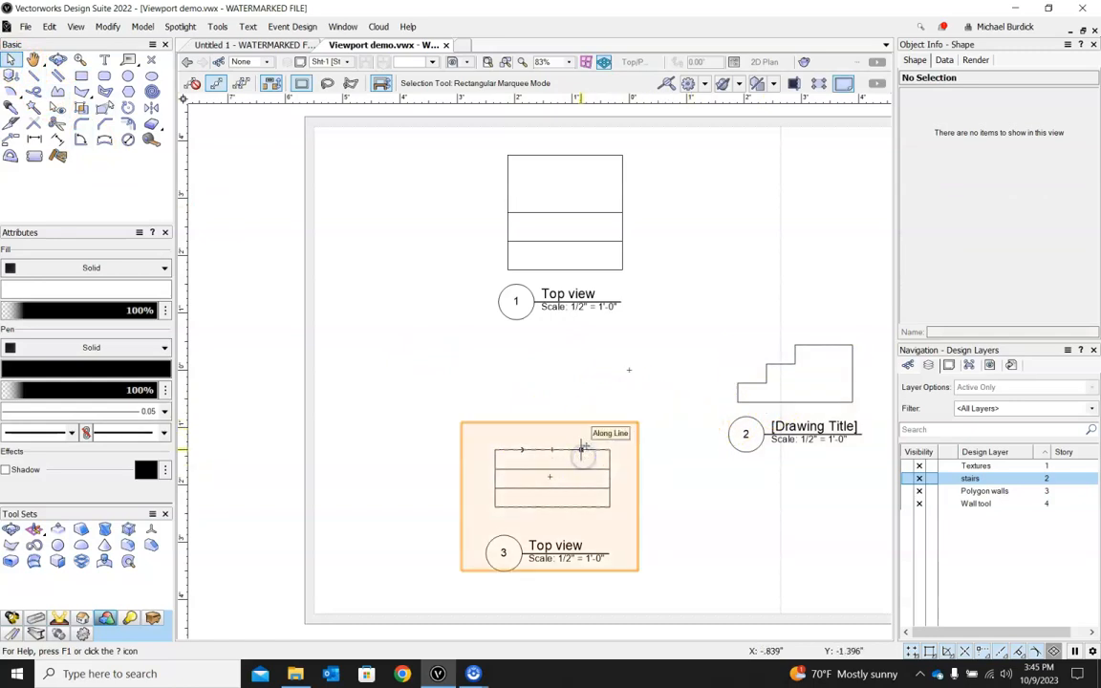
pyautogui.click(331, 442)
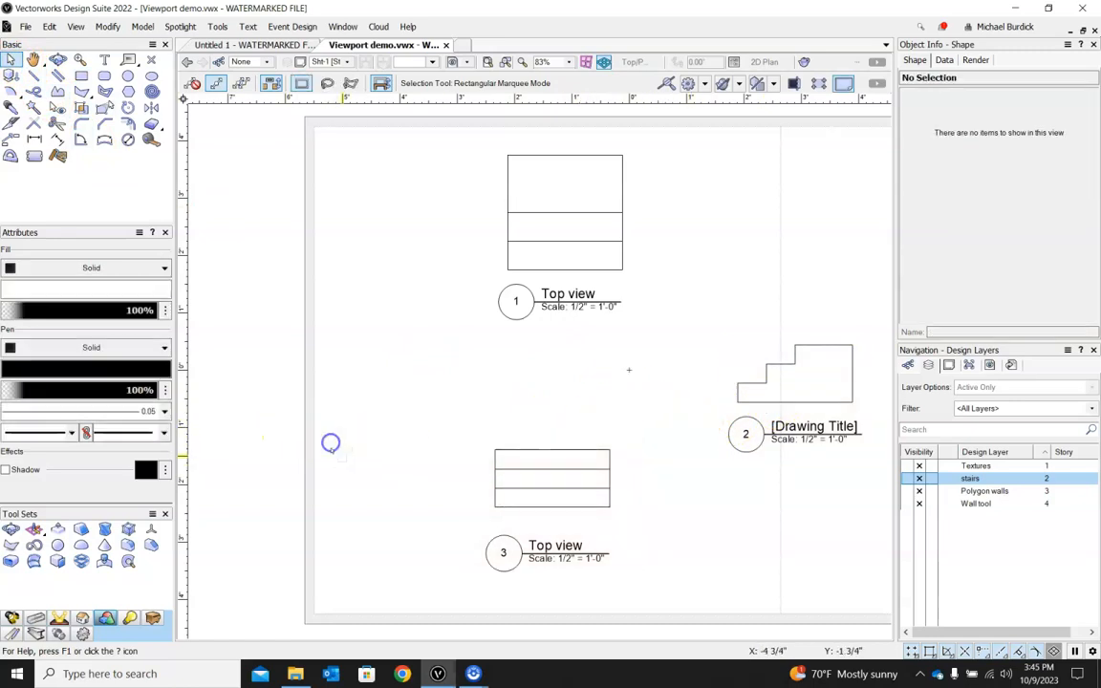
pyautogui.hotkey('ctrl', 'v')
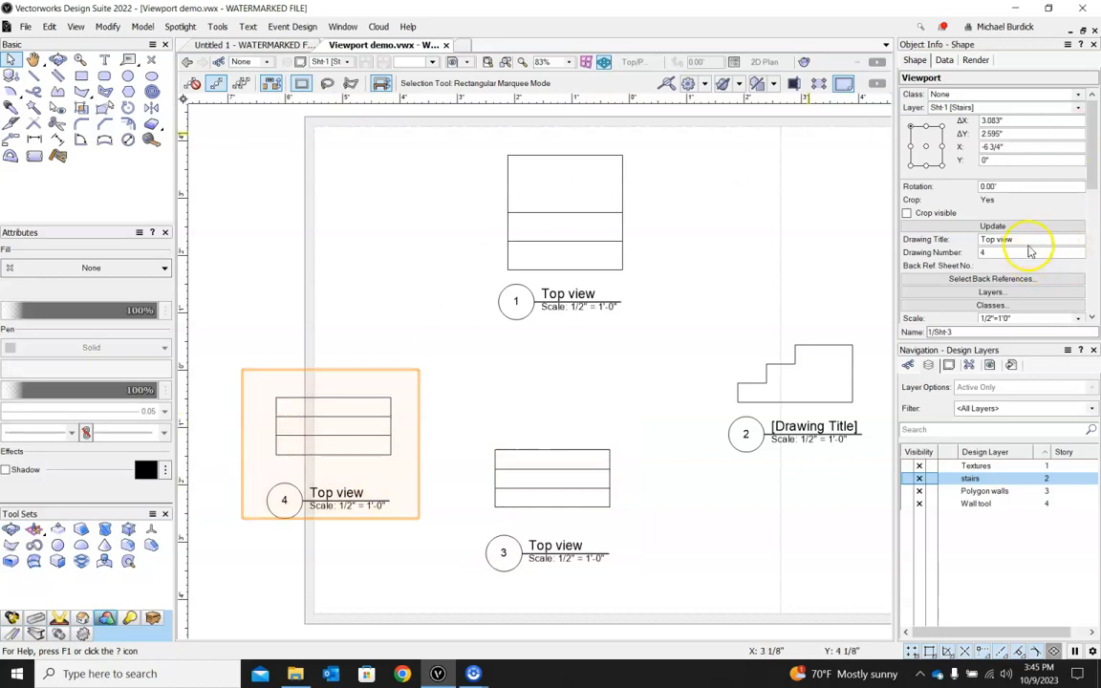
pyautogui.scroll(-4, 1031, 270)
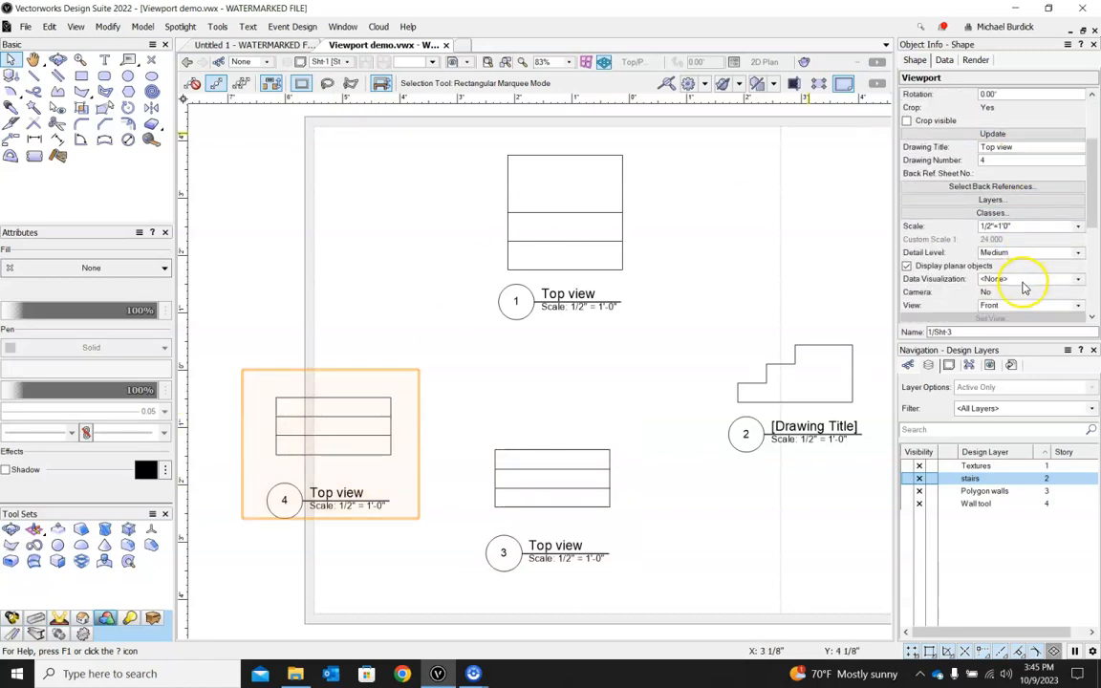
pyautogui.click(1076, 266)
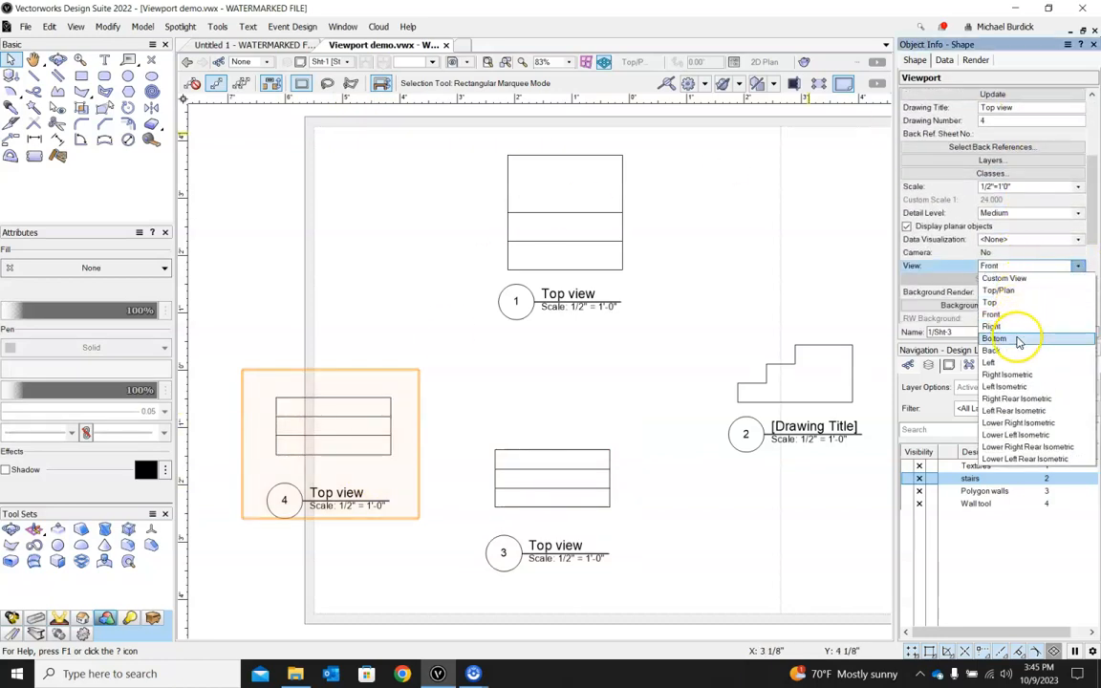
pyautogui.click(994, 363)
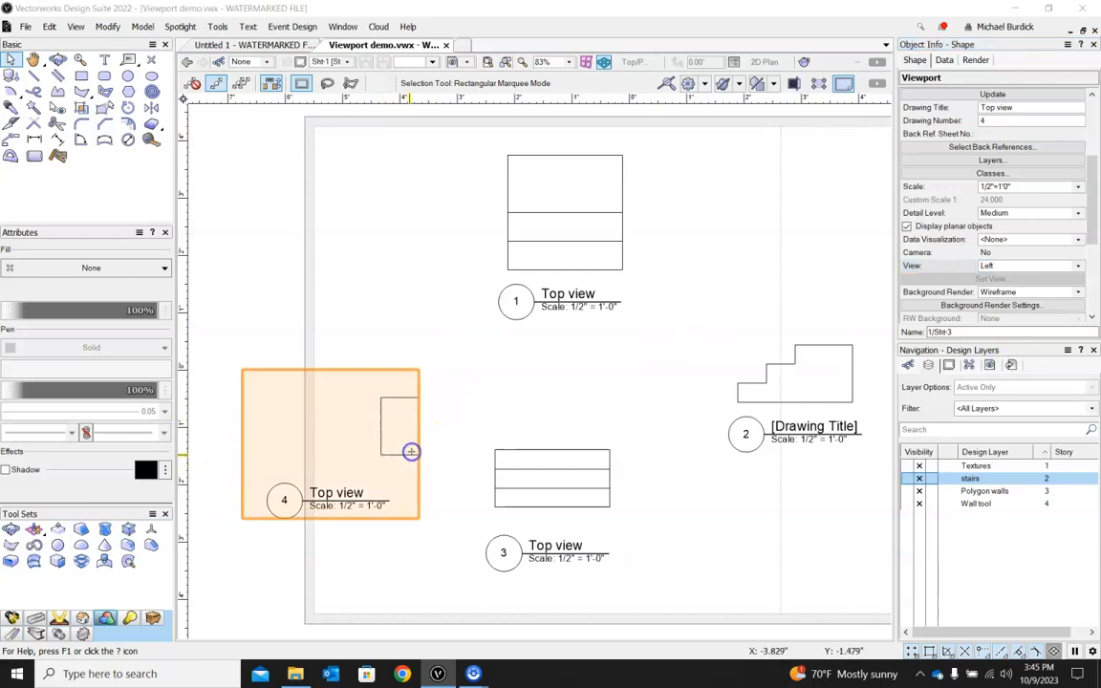
# Resize the left-view viewport's crop rectangle to about 5'2" by 3'4 1/2" so it encloses the whole stair profile.
pyautogui.doubleClick(410, 449)
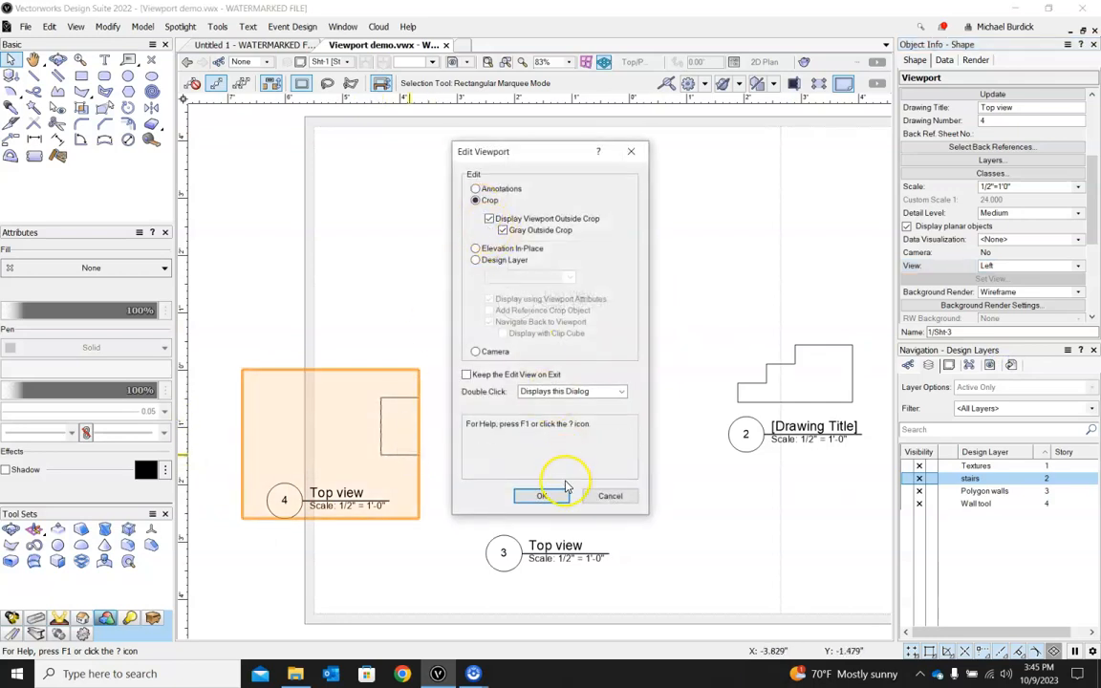
pyautogui.click(541, 495)
pyautogui.moveTo(418, 423); pyautogui.dragTo(514, 429)
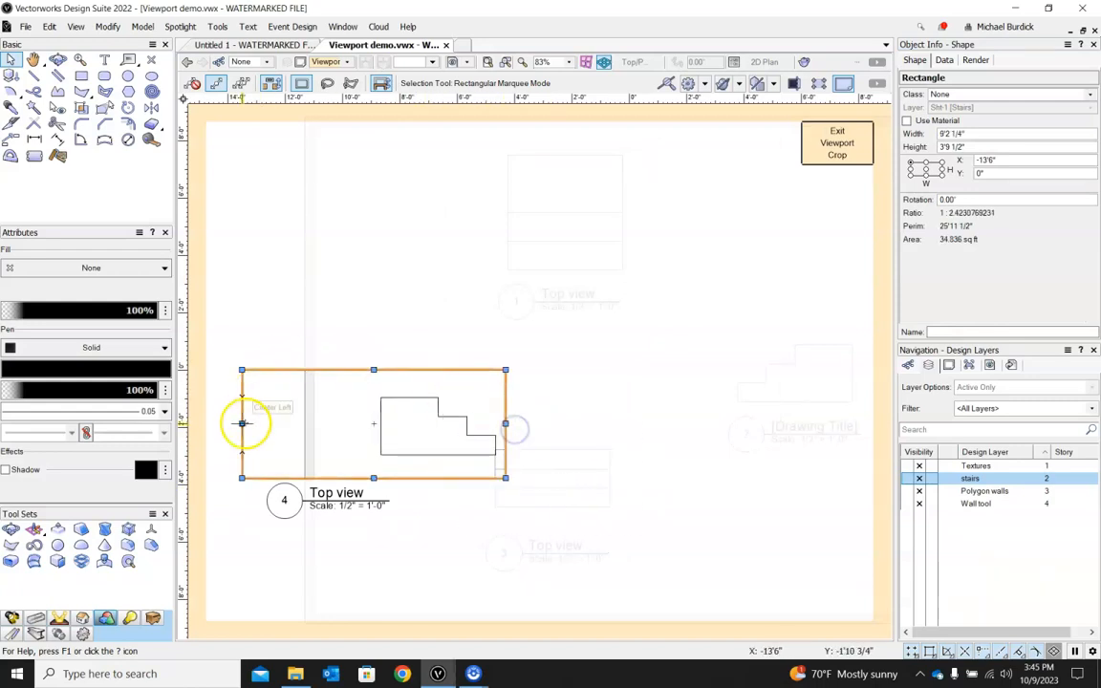
pyautogui.moveTo(242, 423); pyautogui.dragTo(356, 428)
pyautogui.moveTo(431, 369)
pyautogui.mouseDown()
pyautogui.moveTo(430, 351)
pyautogui.moveTo(431, 381)
pyautogui.mouseUp()
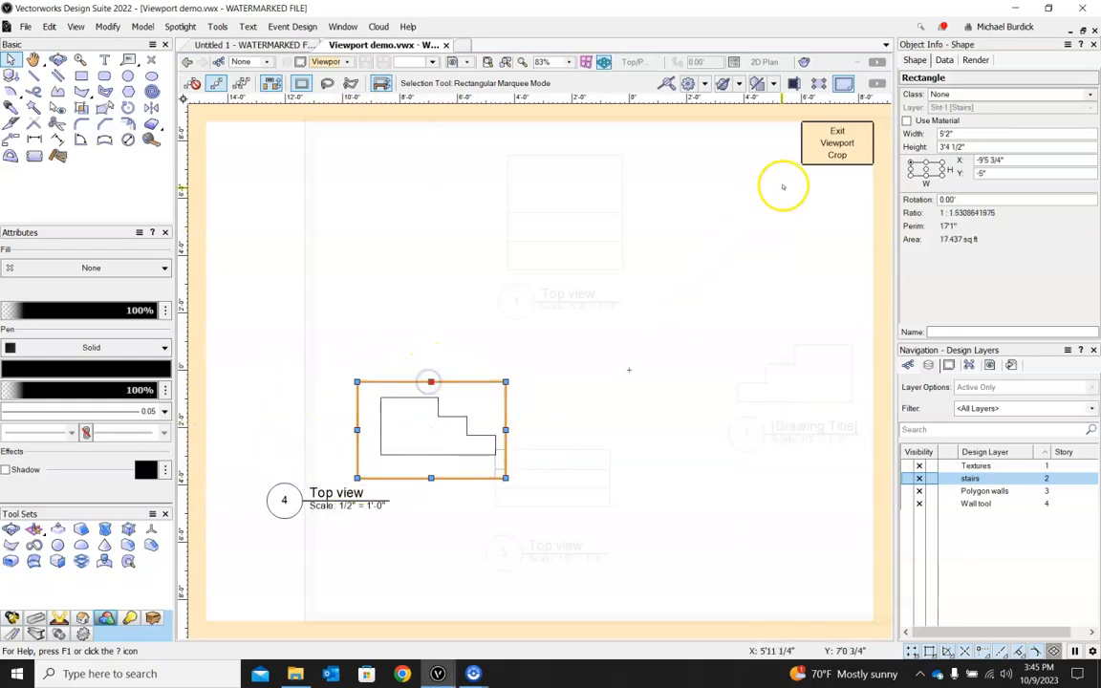
pyautogui.click(826, 150)
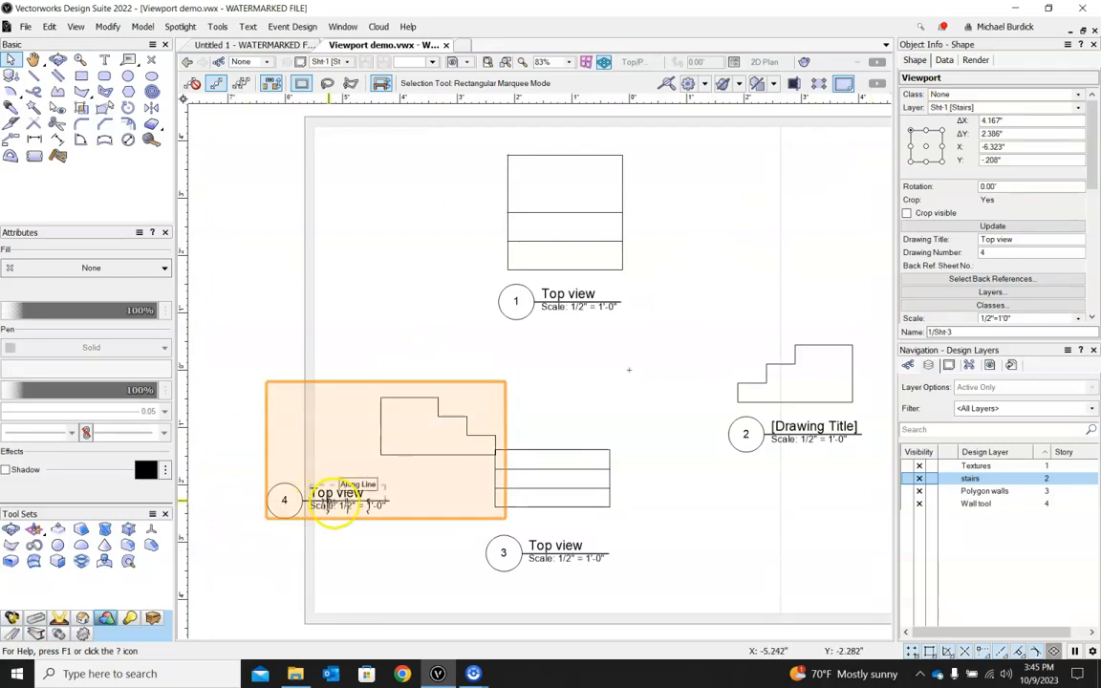
# In the left-view viewport's annotations, move the drawing label under the stairs to about X -10.014", Y -4'1.88".
pyautogui.doubleClick(326, 504)
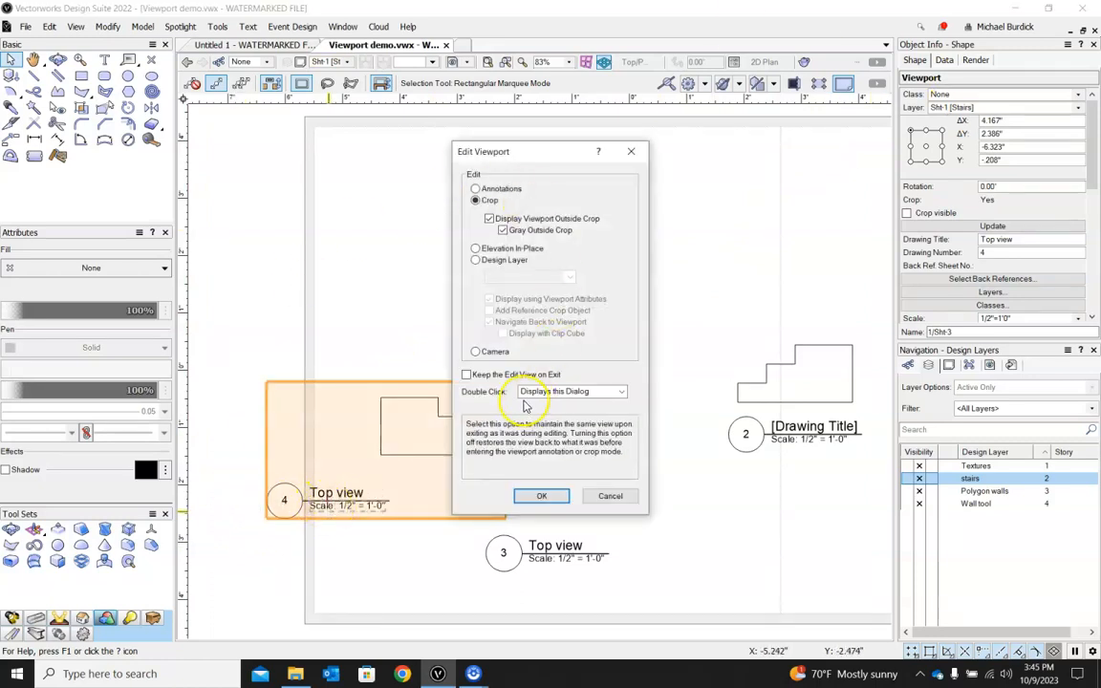
pyautogui.click(476, 190)
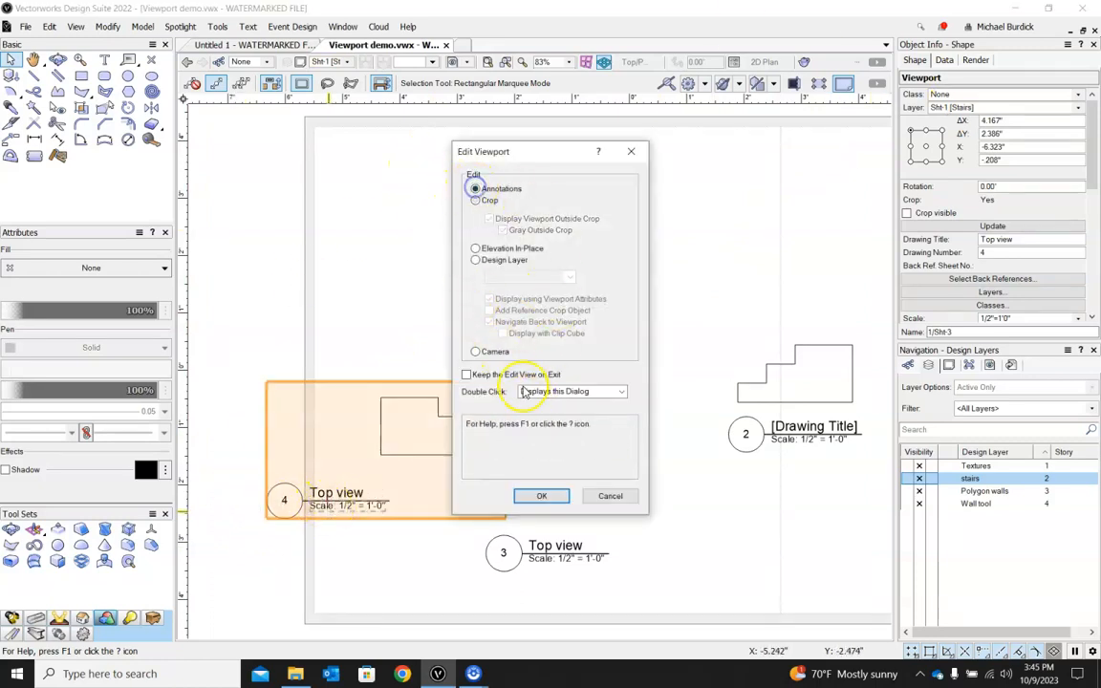
pyautogui.click(541, 495)
pyautogui.moveTo(312, 499)
pyautogui.mouseDown()
pyautogui.moveTo(348, 508)
pyautogui.moveTo(387, 487)
pyautogui.mouseUp()
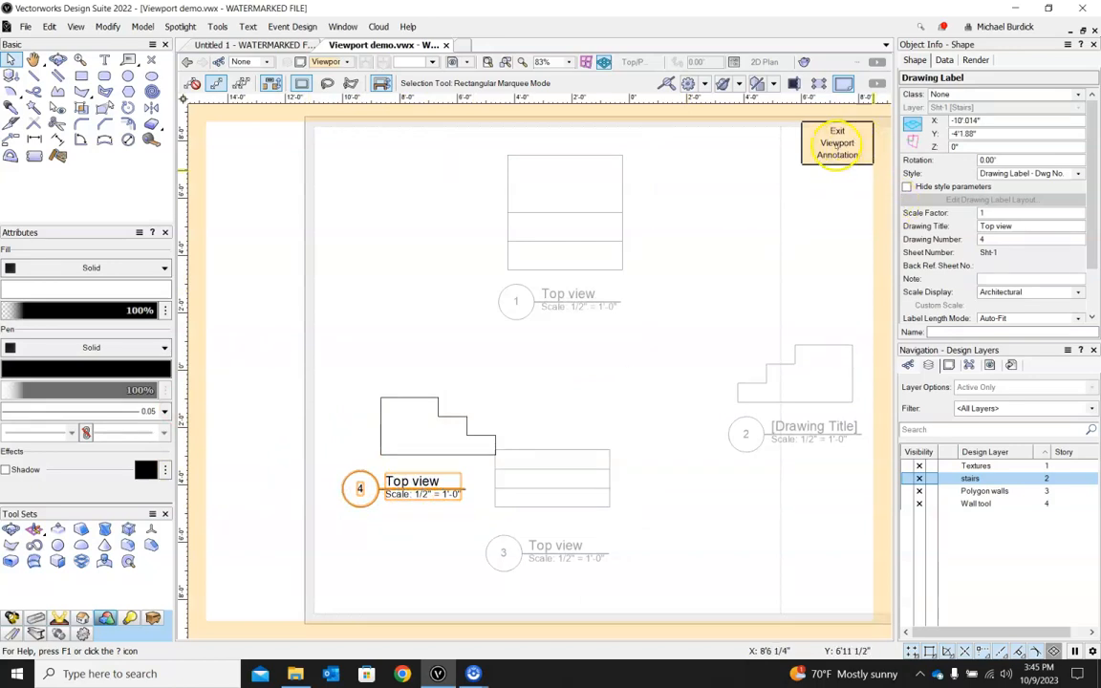
pyautogui.click(837, 143)
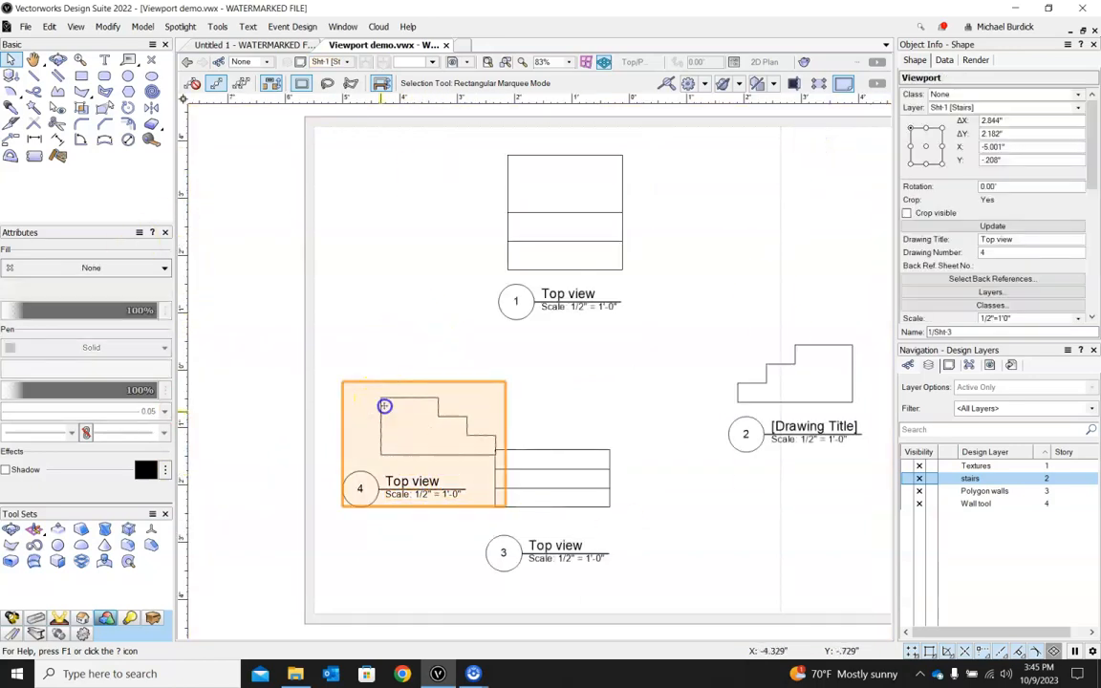
# Move the left-view viewport up toward the sheet's left edge and the front viewport to about X -2.213", Y .354".
pyautogui.moveTo(384, 406); pyautogui.dragTo(339, 385)
pyautogui.moveTo(577, 451); pyautogui.dragTo(620, 379)
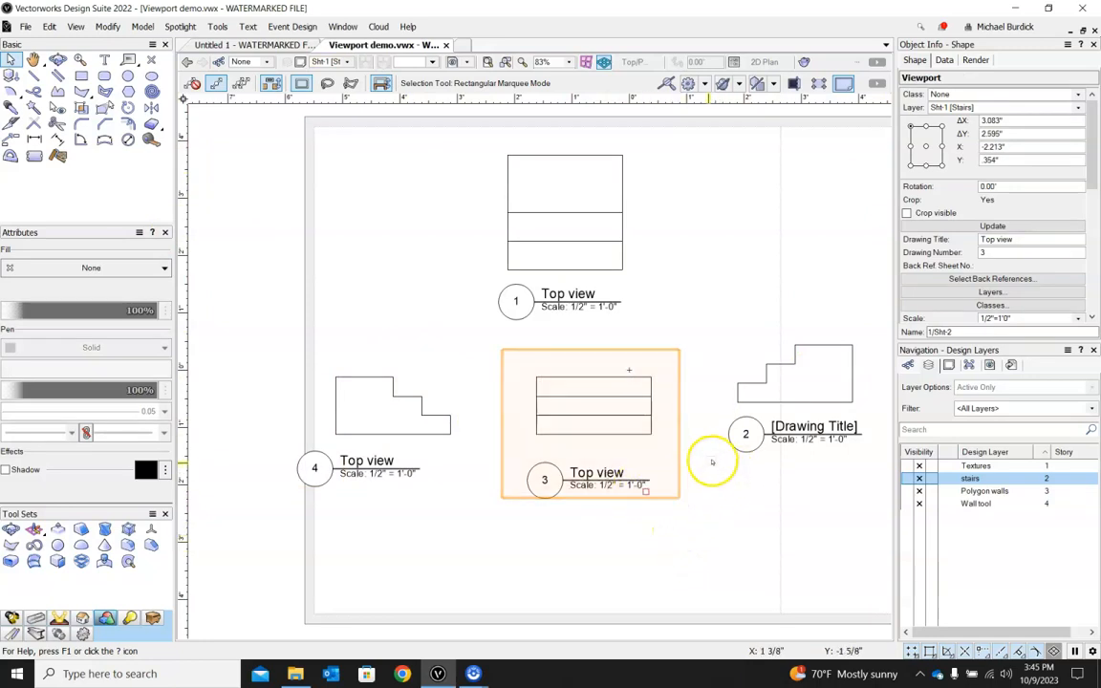
# Align the front viewport under the Top view by snapping its stairs' upper-right corner onto the Top view stairs' lower-right corner.
pyautogui.scroll(-2, 503, 474)
pyautogui.scroll(2, 663, 496)
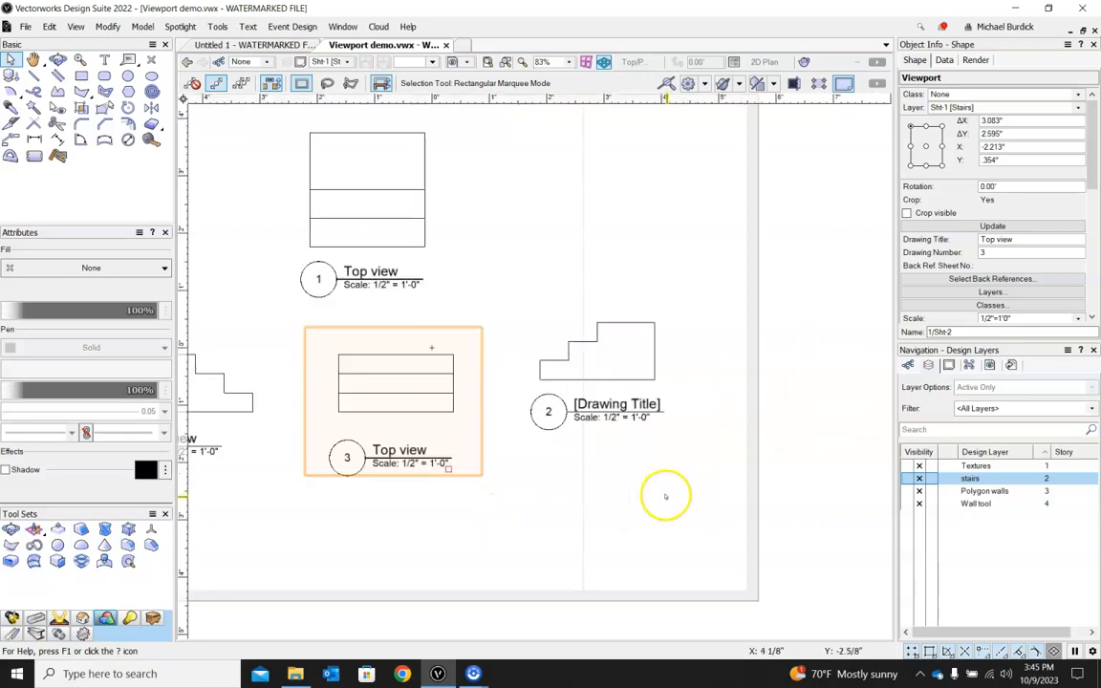
pyautogui.scroll(-2, 690, 447)
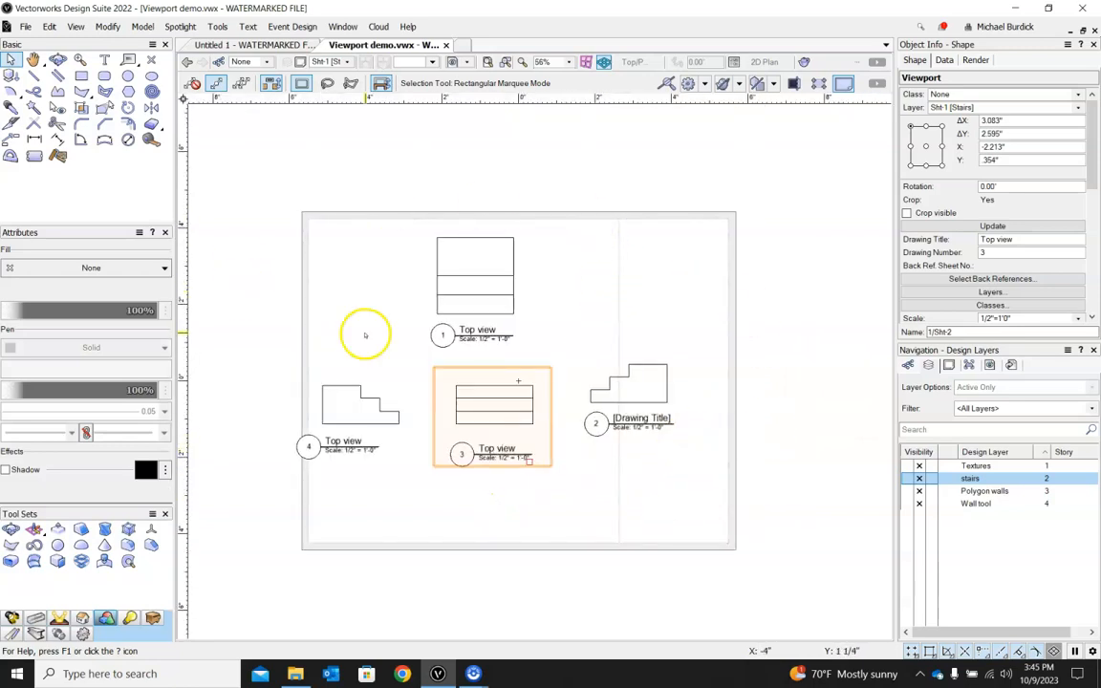
pyautogui.scroll(4, 396, 329)
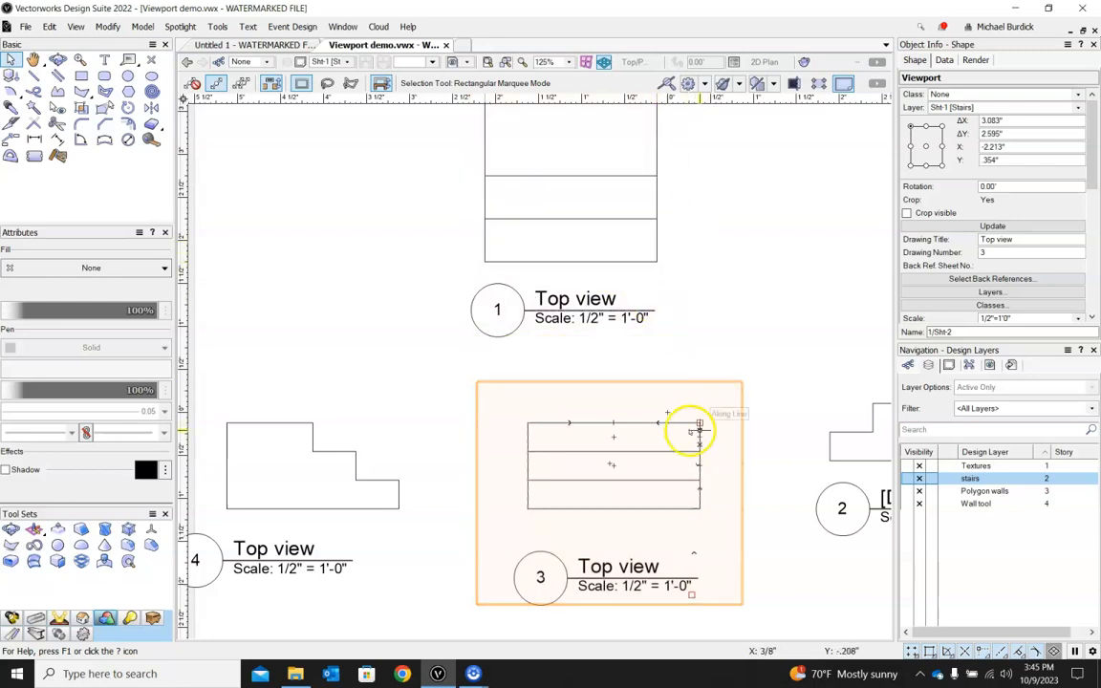
pyautogui.moveTo(700, 422); pyautogui.dragTo(656, 261)
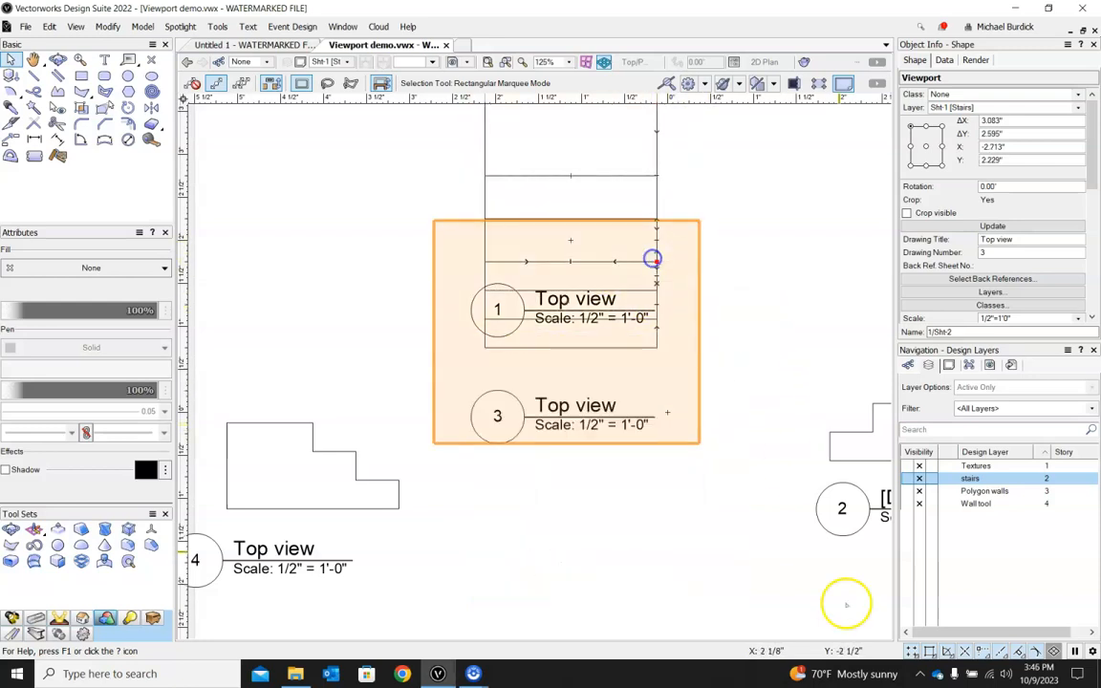
# Move the front viewport straight down to Y .532" and place the left and right viewports on either side, level with its base.
pyautogui.moveTo(580, 424); pyautogui.dragTo(582, 569)
pyautogui.moveTo(398, 508)
pyautogui.mouseDown()
pyautogui.moveTo(460, 507)
pyautogui.moveTo(476, 492)
pyautogui.moveTo(421, 445)
pyautogui.moveTo(363, 504)
pyautogui.moveTo(349, 499)
pyautogui.mouseUp()
pyautogui.moveTo(829, 462)
pyautogui.mouseDown()
pyautogui.moveTo(741, 501)
pyautogui.moveTo(663, 498)
pyautogui.mouseUp()
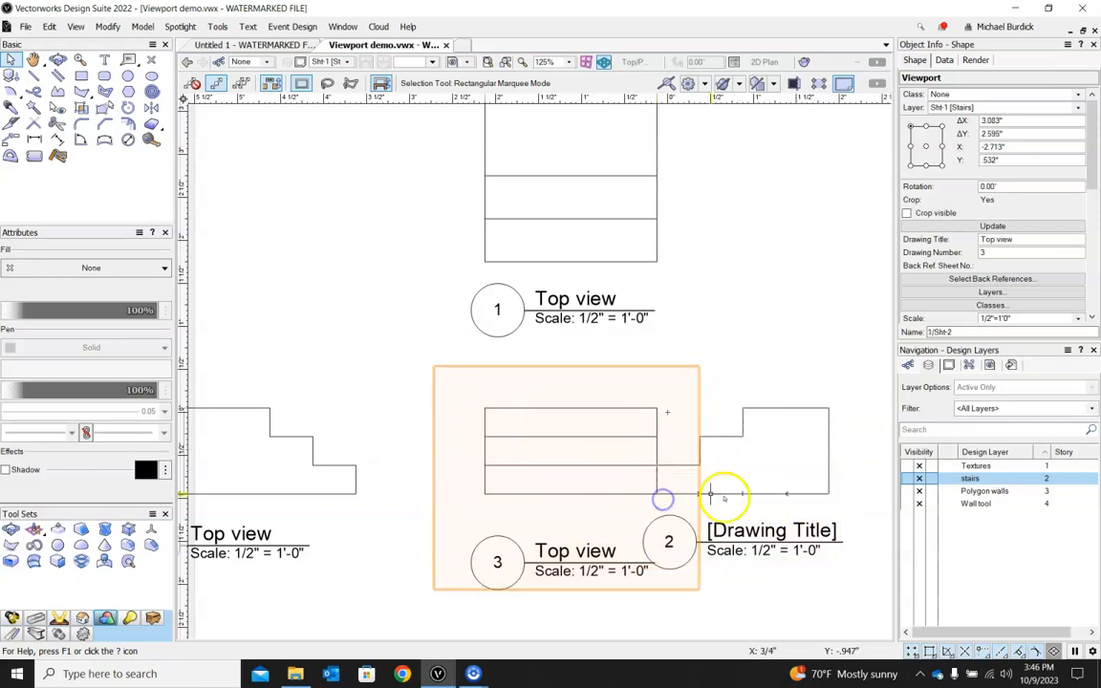
pyautogui.moveTo(734, 494); pyautogui.dragTo(827, 491)
pyautogui.click(700, 323)
pyautogui.hotkey('ctrl', '4')
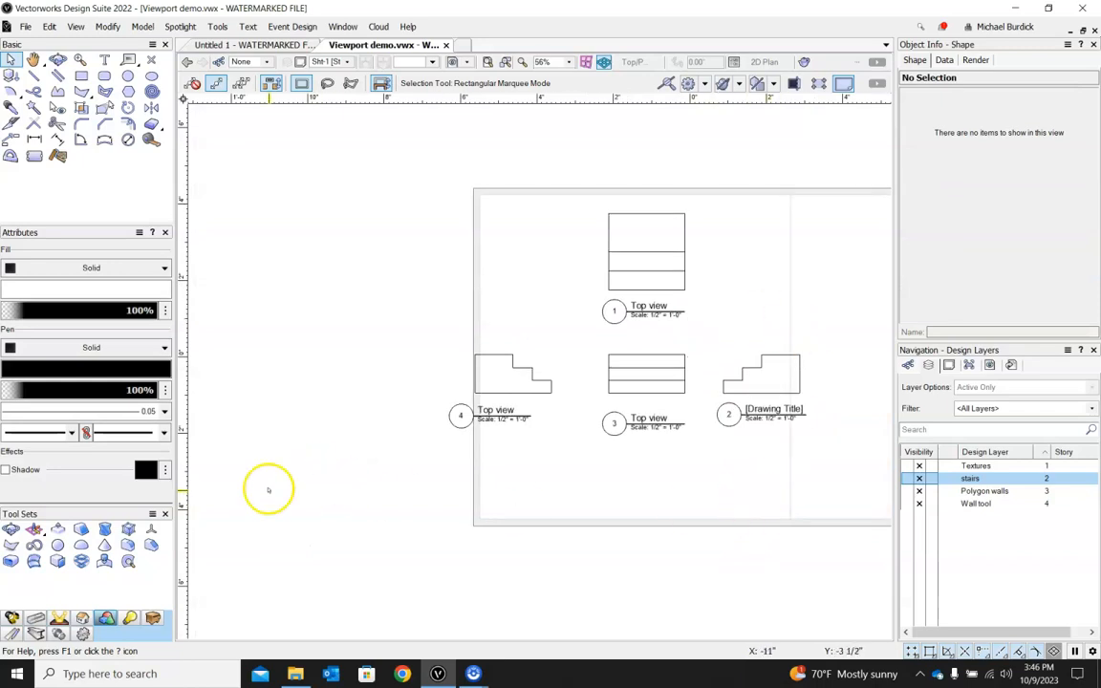
# Move all four viewports together about 1" right and slightly down so they fit inside the sheet border.
pyautogui.moveTo(335, 224); pyautogui.dragTo(688, 535)
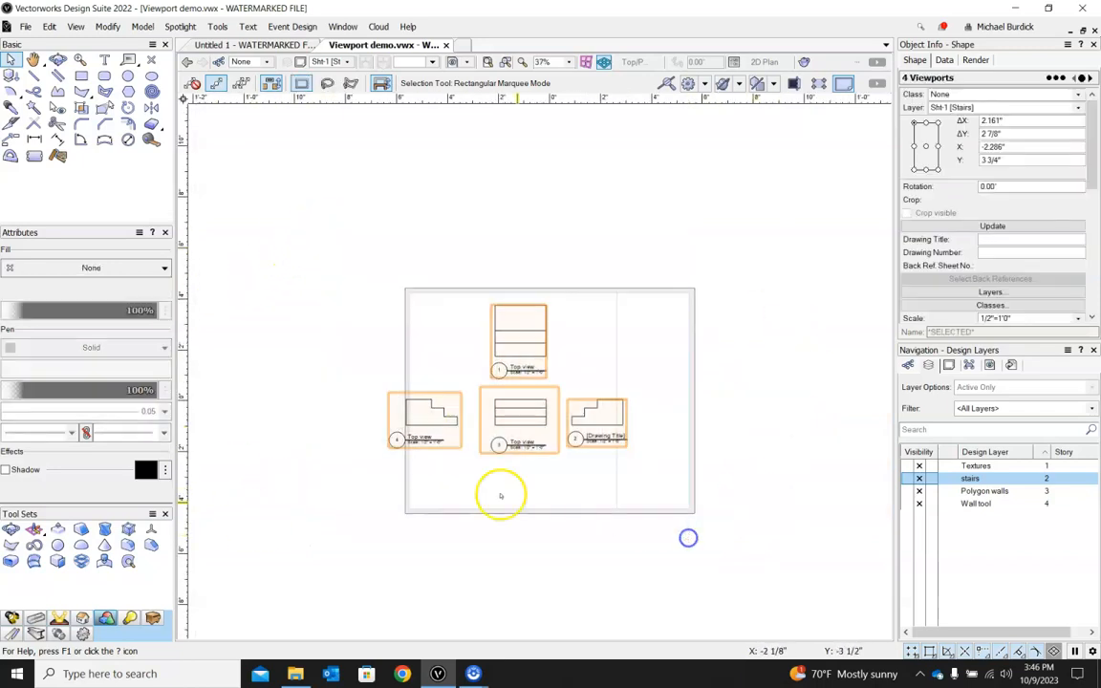
pyautogui.moveTo(501, 411); pyautogui.dragTo(527, 416)
pyautogui.click(246, 372)
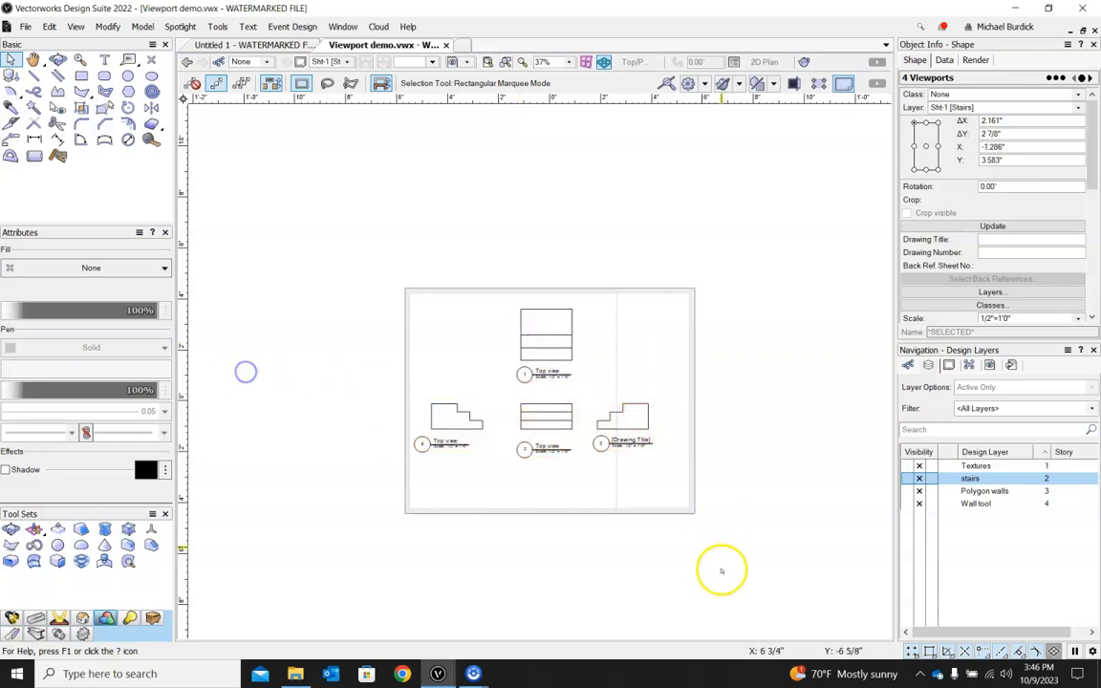
# Copy the right-view viewport and paste the duplicate outside the sheet's right edge.
pyautogui.click(620, 412)
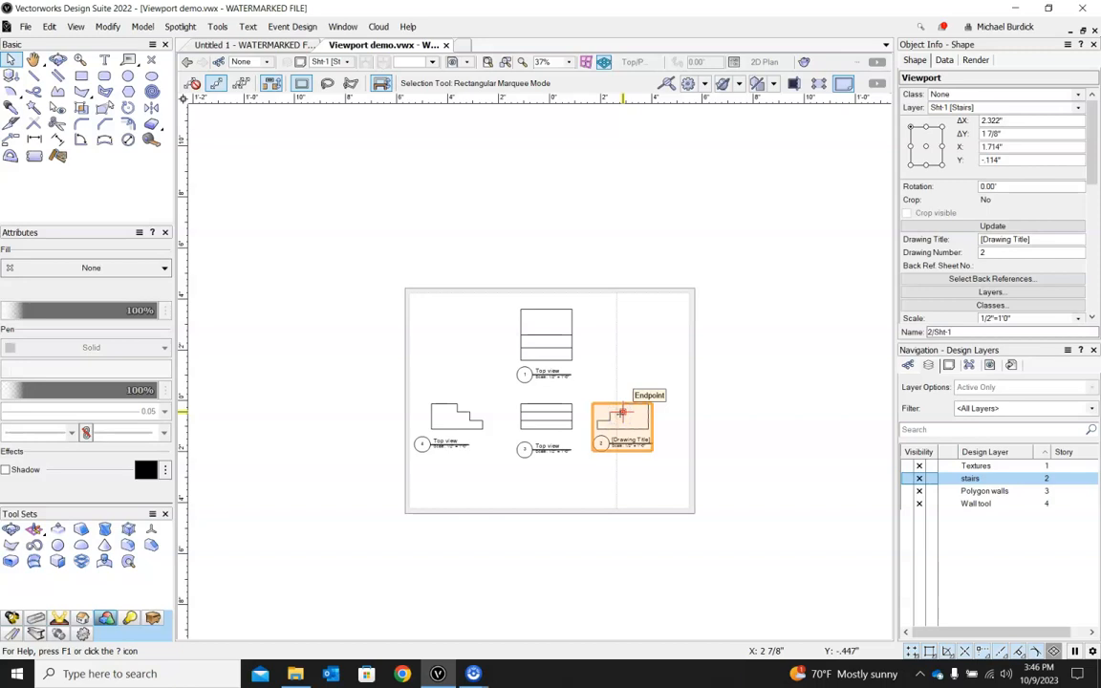
pyautogui.click(752, 347)
pyautogui.hotkey('ctrl', 'v')
pyautogui.click(755, 348)
# Set the duplicated viewport's view to Right Isometric and update it.
pyautogui.scroll(-3, 1001, 305)
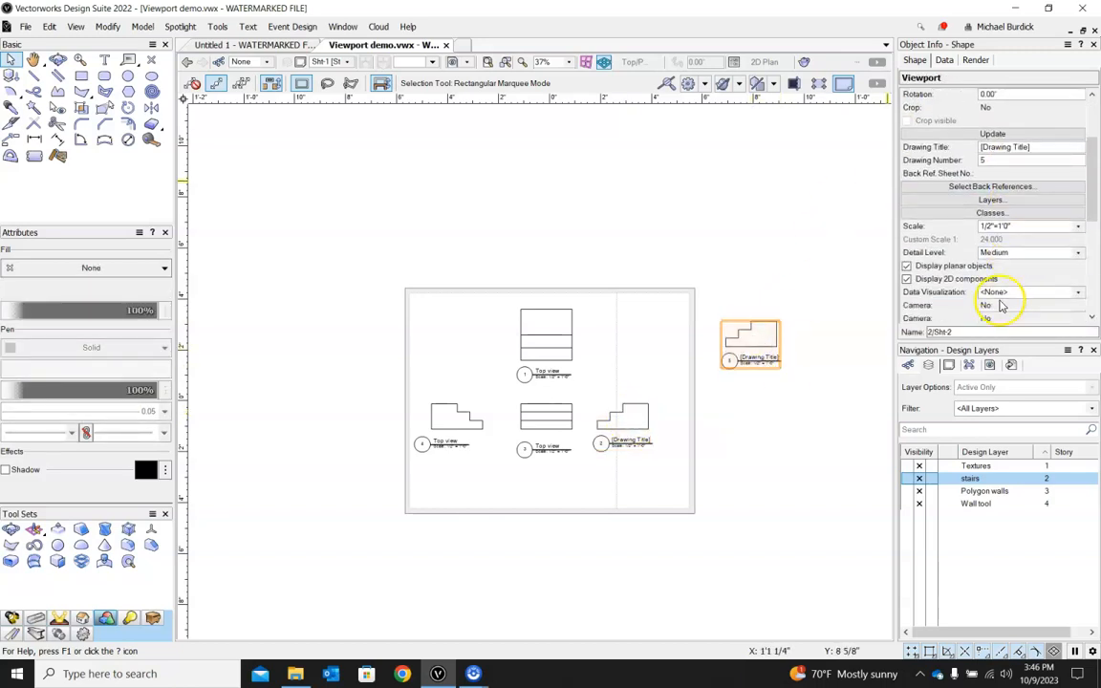
pyautogui.scroll(-2, 1032, 233)
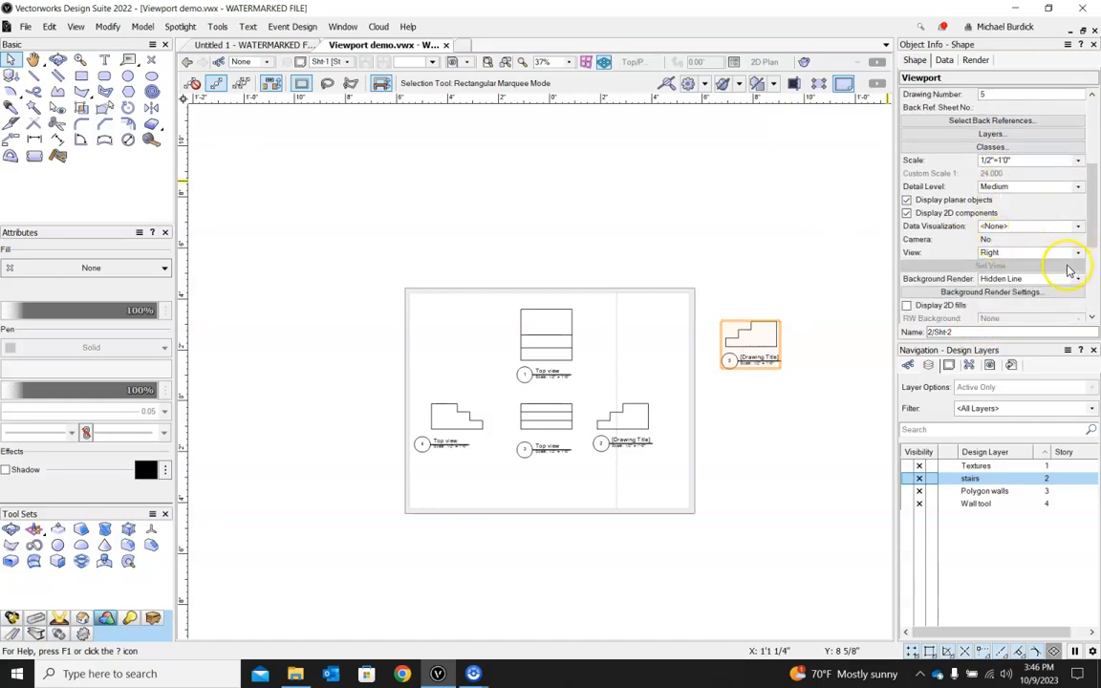
pyautogui.click(1078, 253)
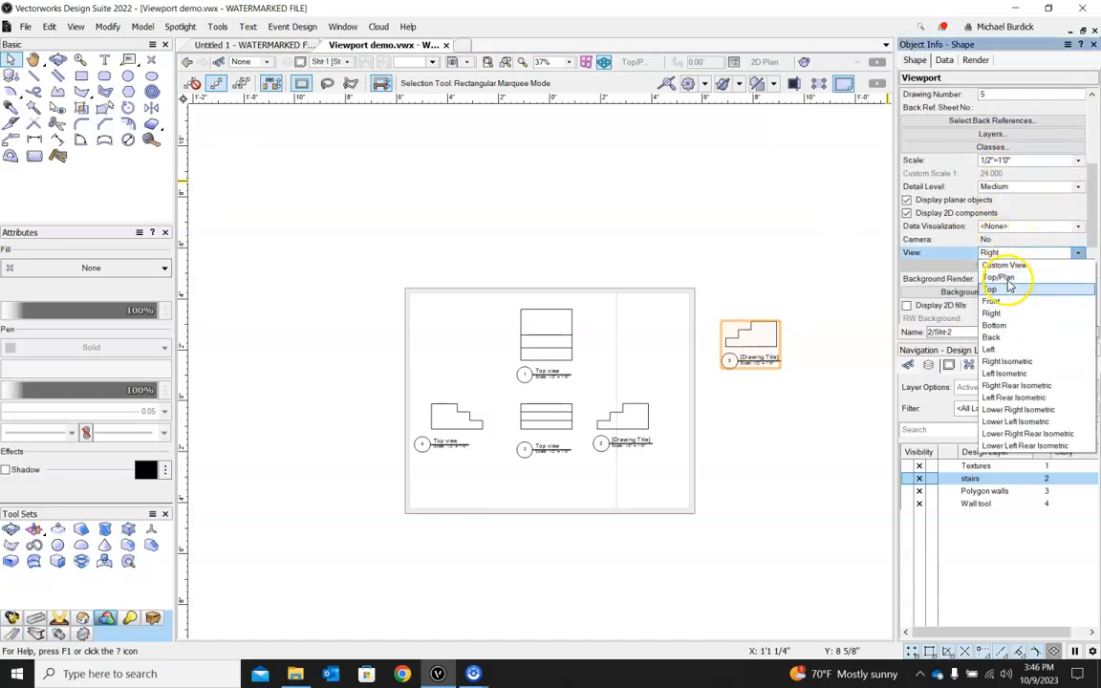
pyautogui.click(1009, 362)
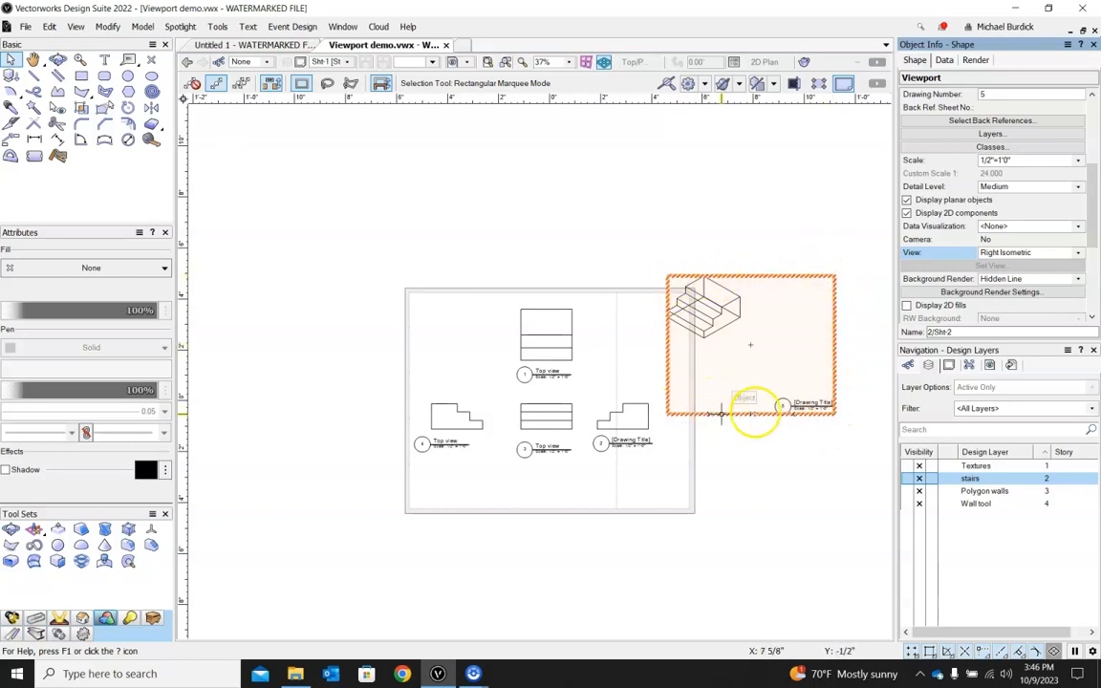
pyautogui.scroll(5, 917, 250)
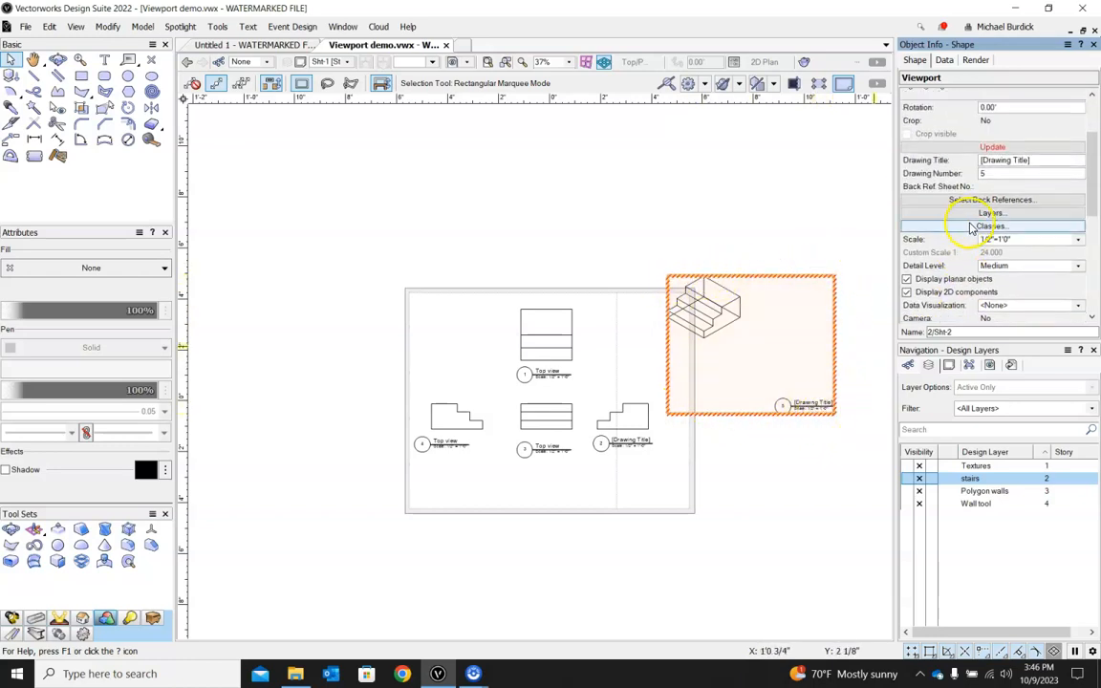
pyautogui.click(964, 148)
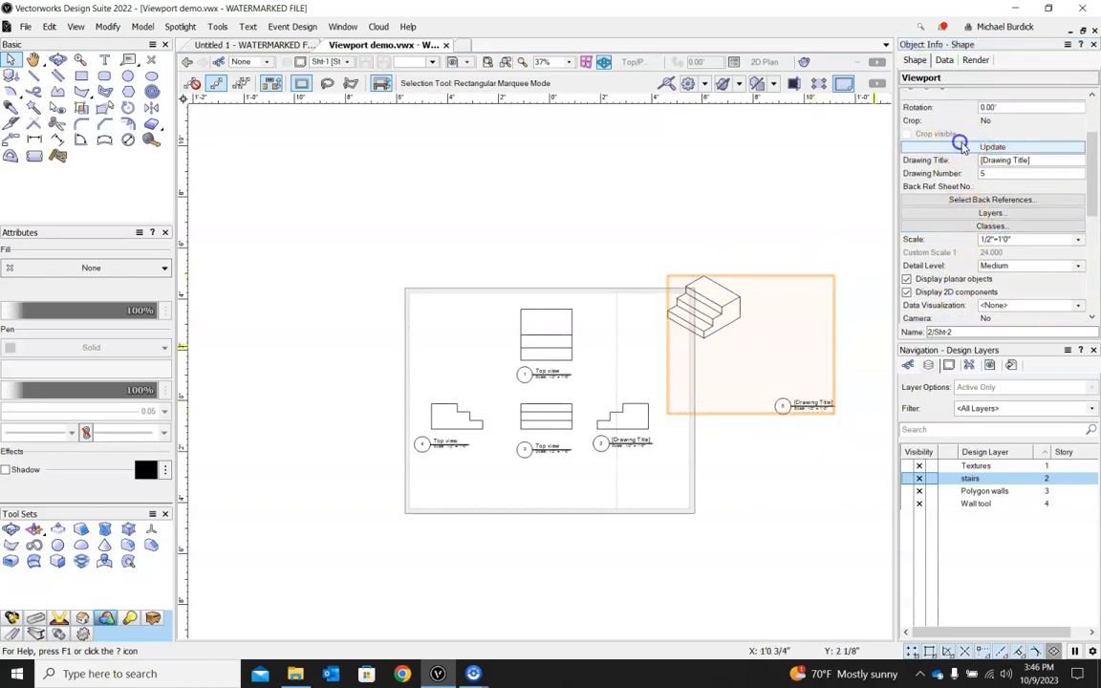
# Move the isometric viewport's drawing label beneath its stairs and place the viewport above the left view, beside the Top view.
pyautogui.doubleClick(809, 404)
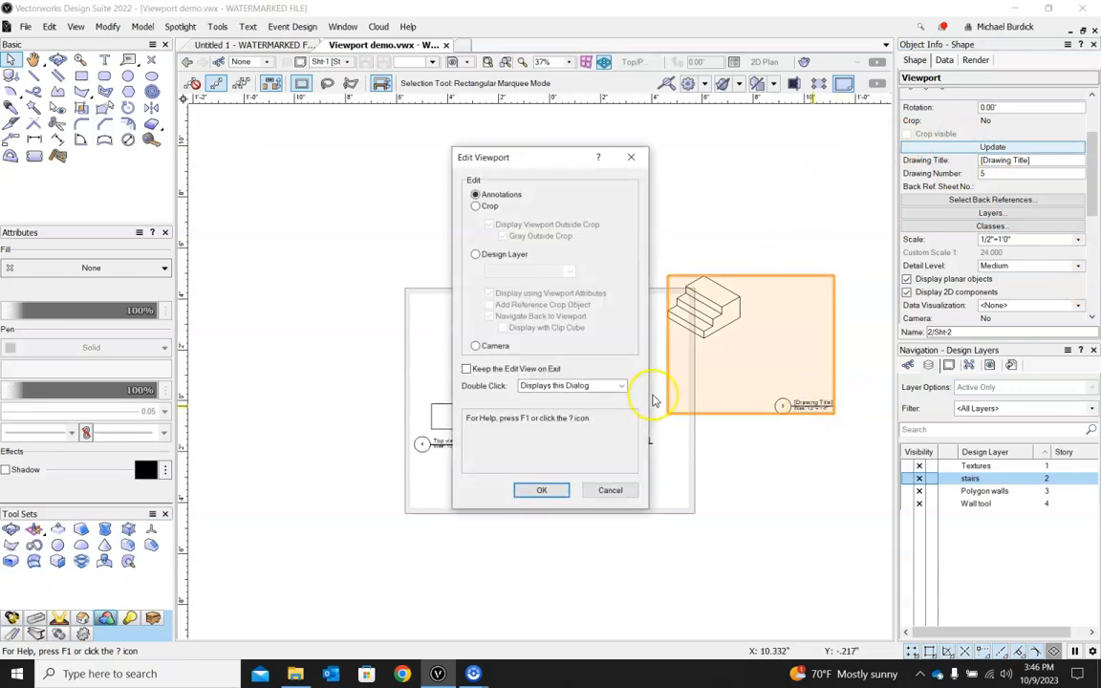
pyautogui.click(538, 491)
pyautogui.moveTo(809, 403)
pyautogui.mouseDown()
pyautogui.moveTo(708, 371)
pyautogui.moveTo(695, 330)
pyautogui.moveTo(701, 361)
pyautogui.mouseUp()
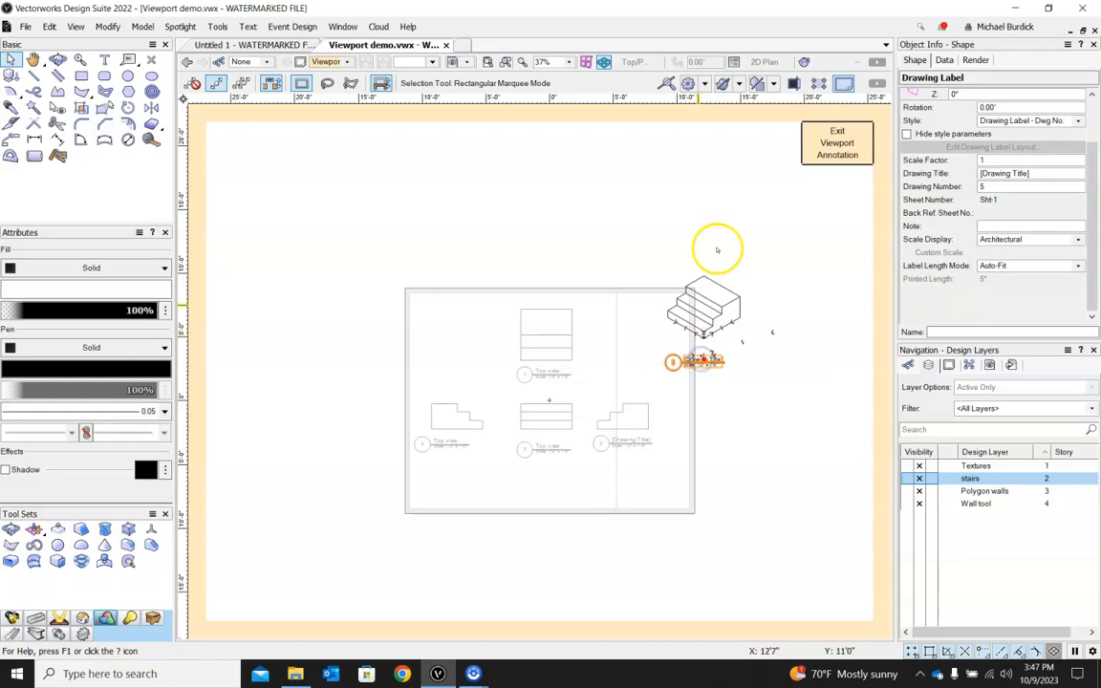
pyautogui.click(838, 140)
pyautogui.moveTo(721, 306); pyautogui.dragTo(480, 331)
pyautogui.click(822, 399)
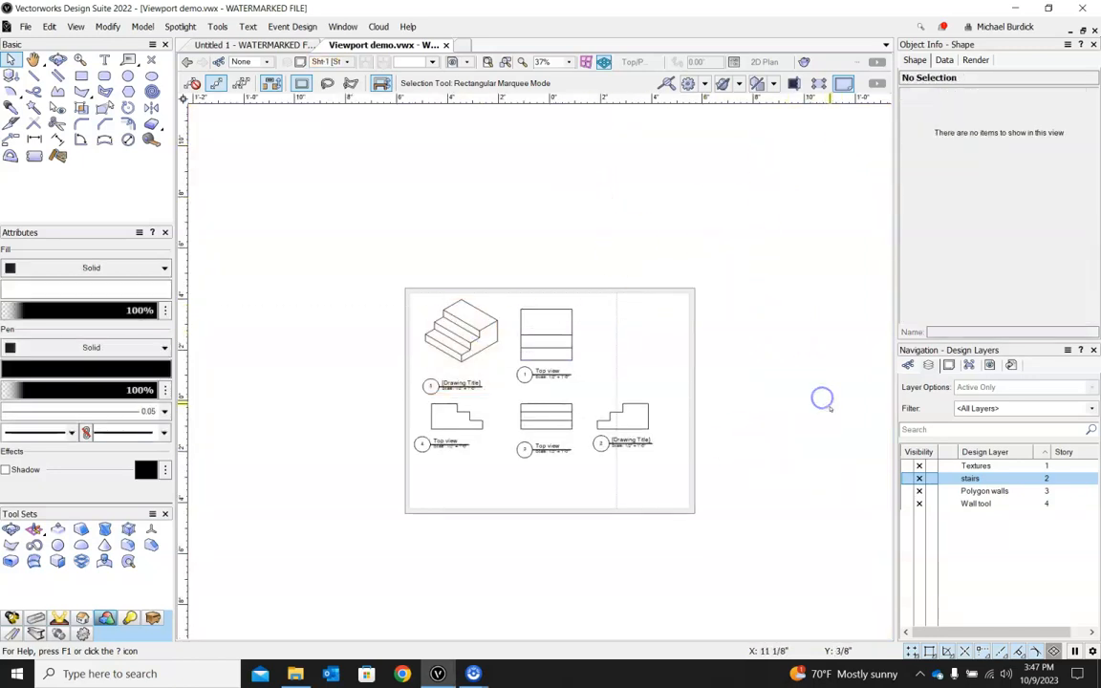
# Set the right-view viewport's drawing title to "Right".
pyautogui.click(628, 442)
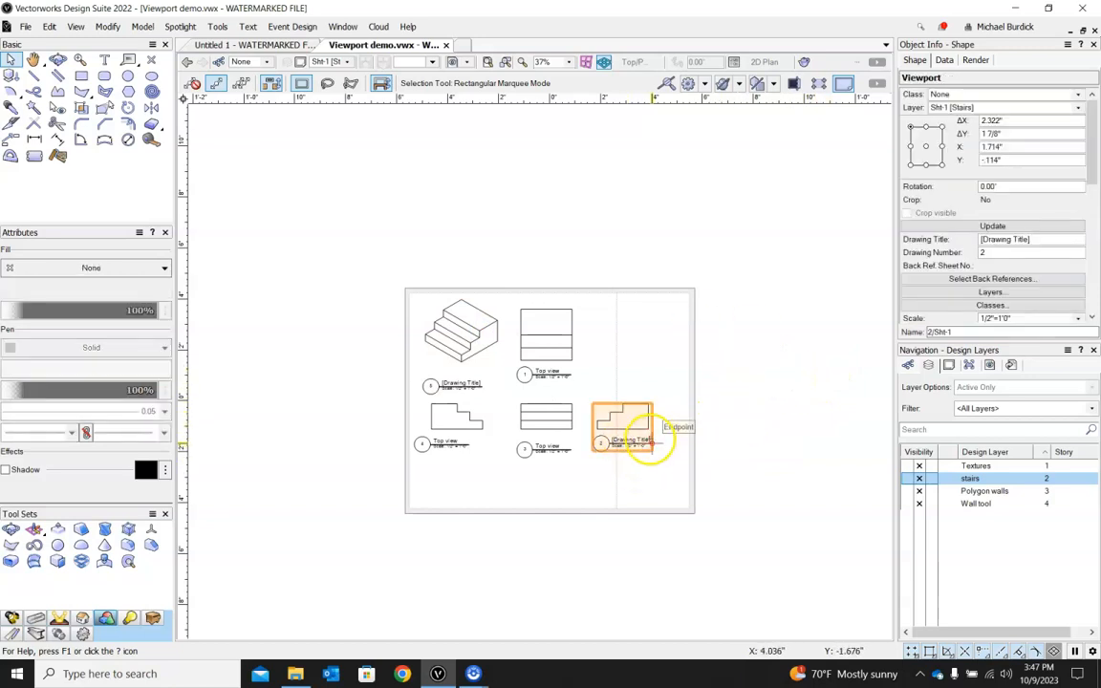
pyautogui.scroll(-3, 1051, 191)
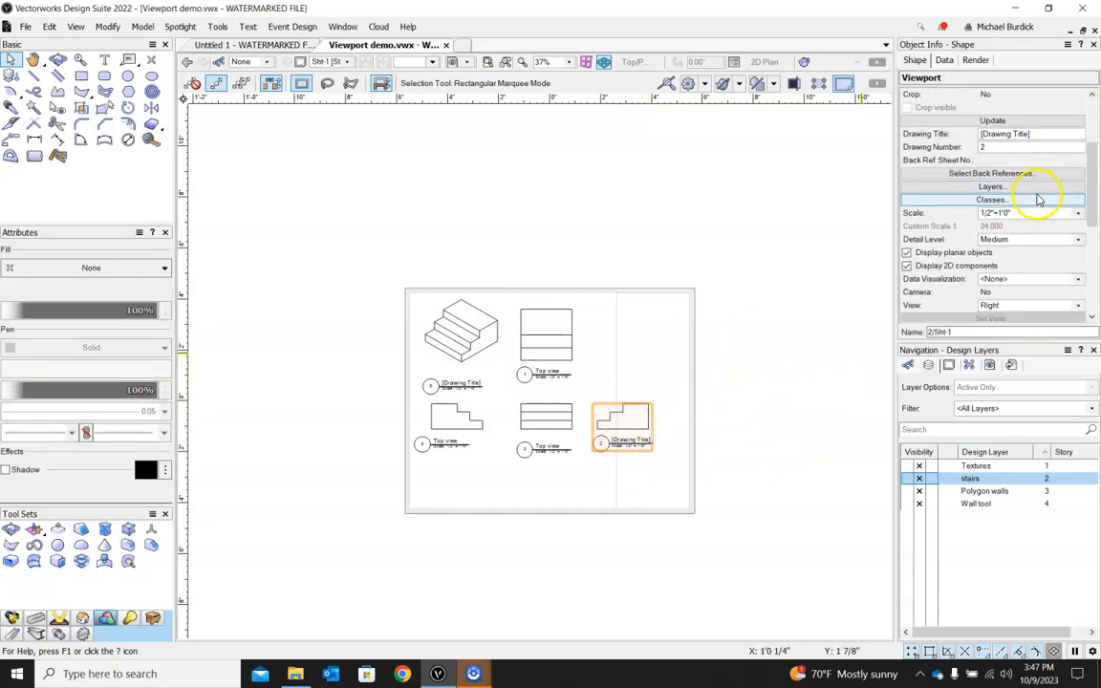
pyautogui.scroll(-3, 1040, 199)
pyautogui.scroll(6, 1034, 196)
pyautogui.scroll(1, 989, 216)
pyautogui.click(1049, 239)
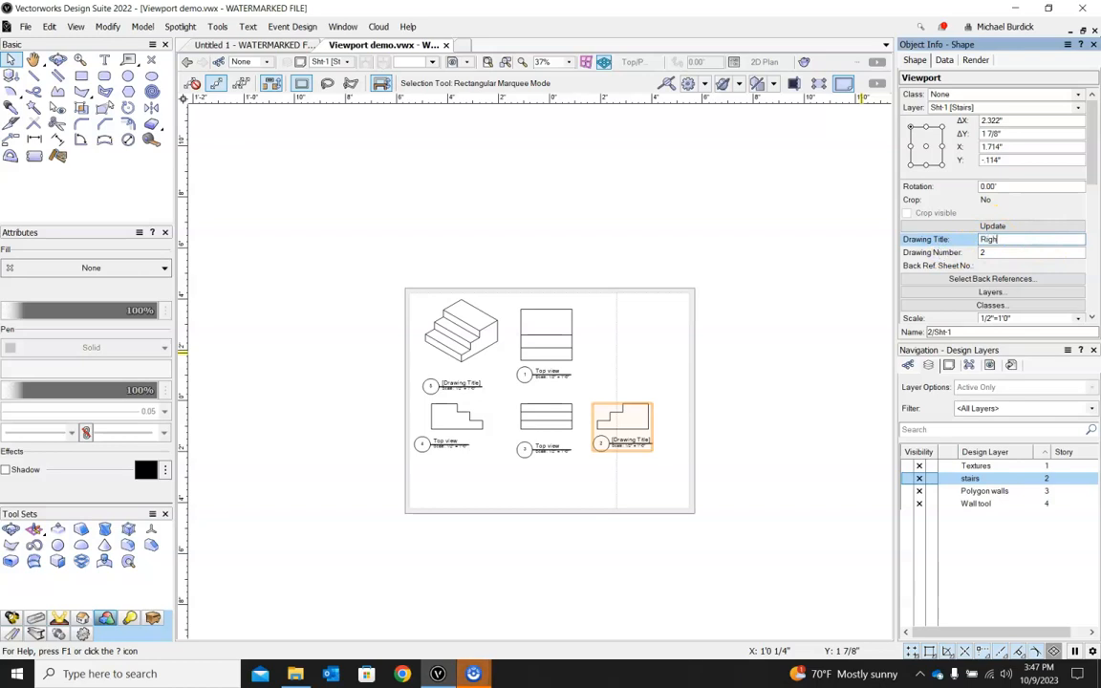
# Set the left-view viewport's drawing title to "Left" and the isometric viewport's drawing title to "Isometric".
pyautogui.click(442, 409)
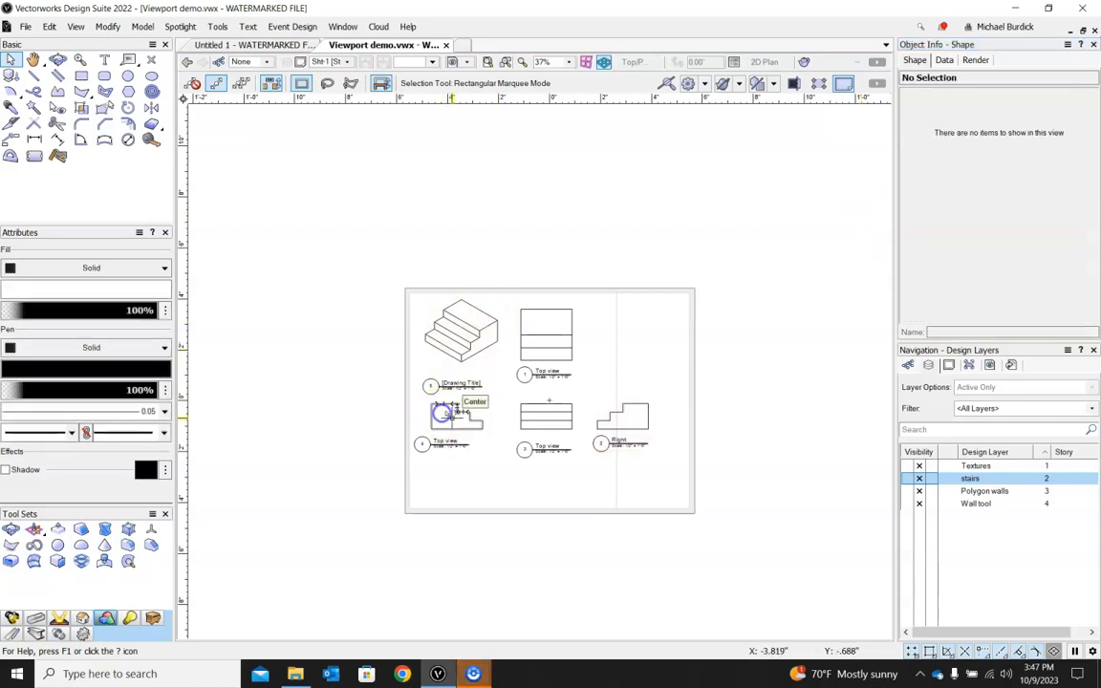
pyautogui.click(457, 411)
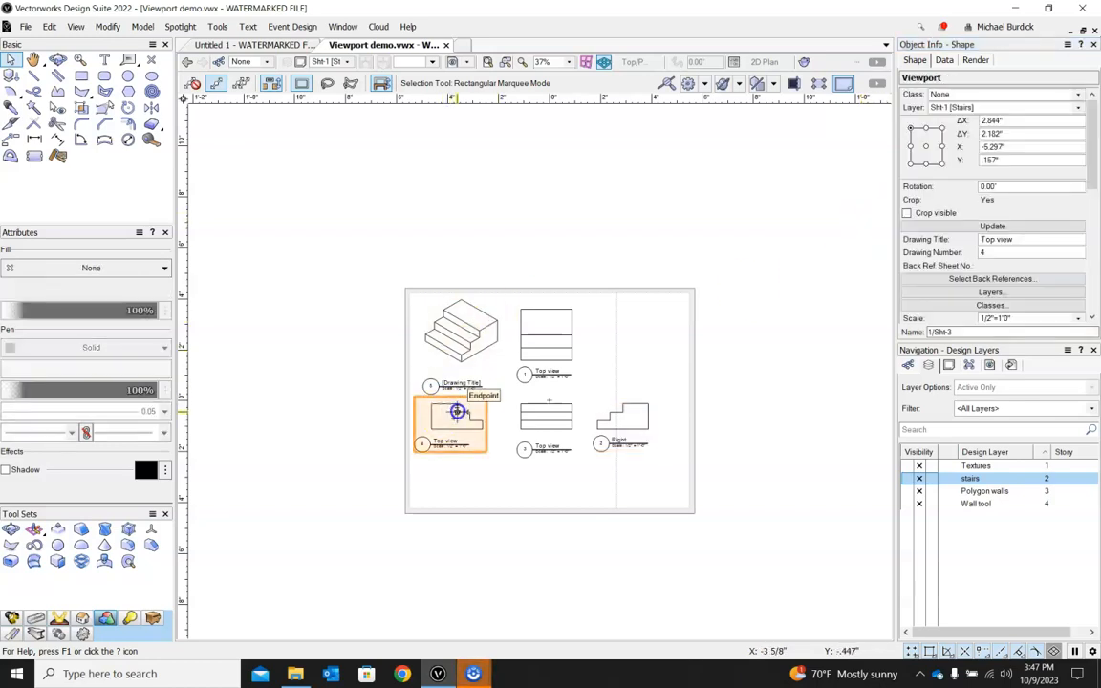
pyautogui.click(1025, 240)
pyautogui.write('Left')
pyautogui.click(742, 507)
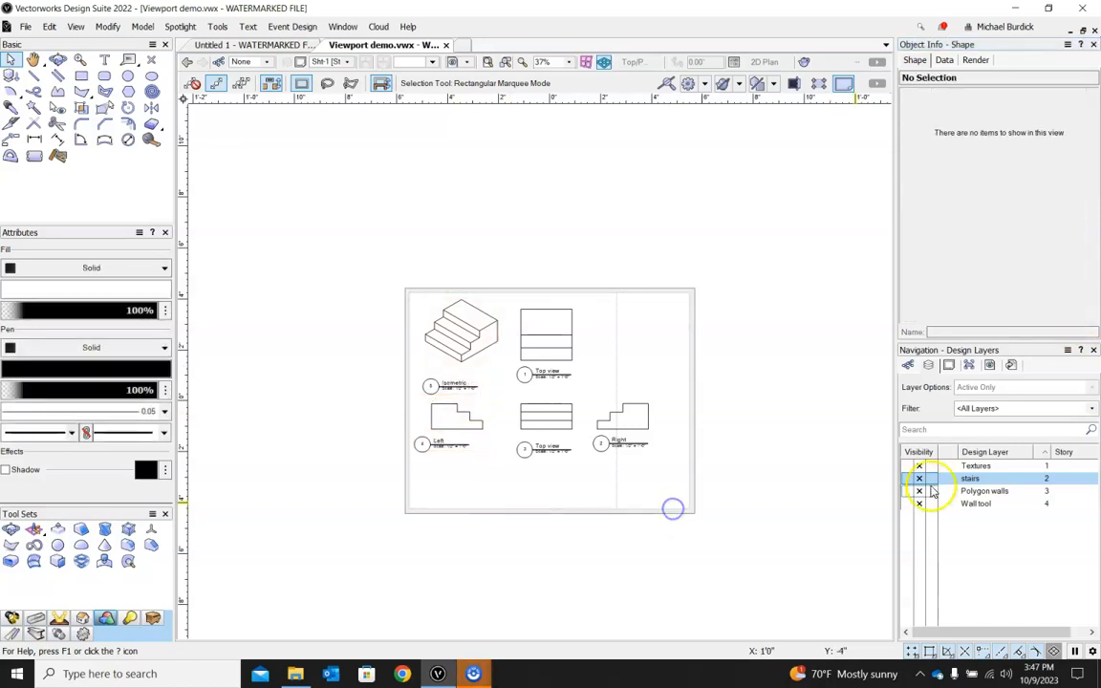
pyautogui.scroll(4, 524, 447)
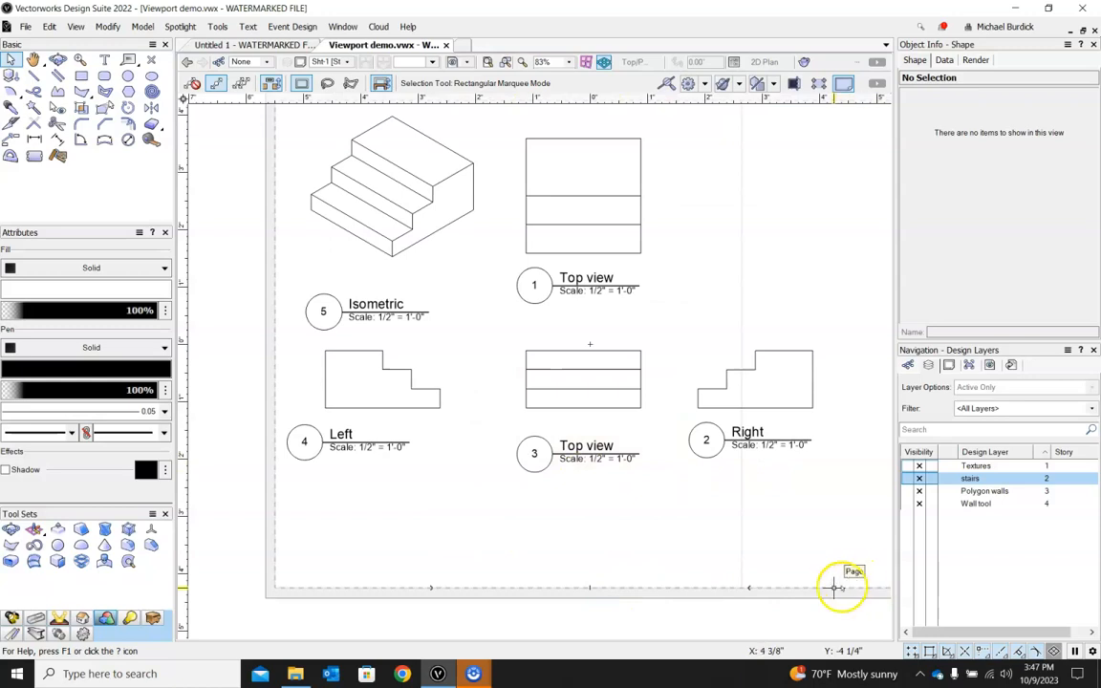
pyautogui.scroll(-2, 333, 579)
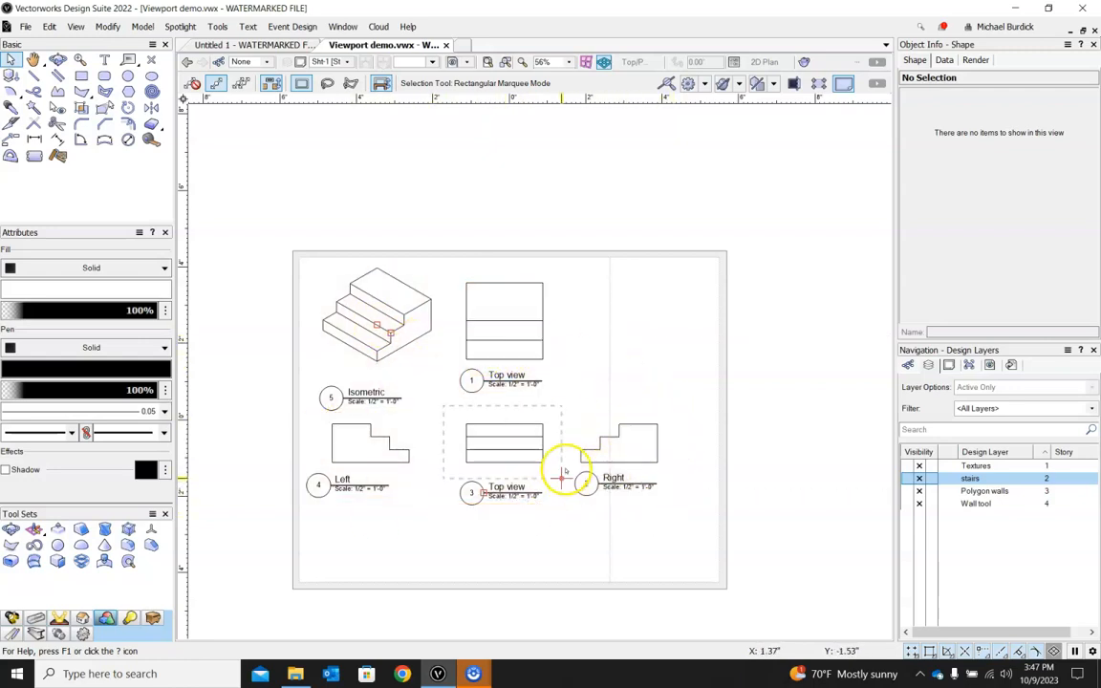
# On the stairs design layer, use Push/Pull to lower the top tread to the next step, making the stairs 1'4" high.
pyautogui.doubleClick(967, 478)
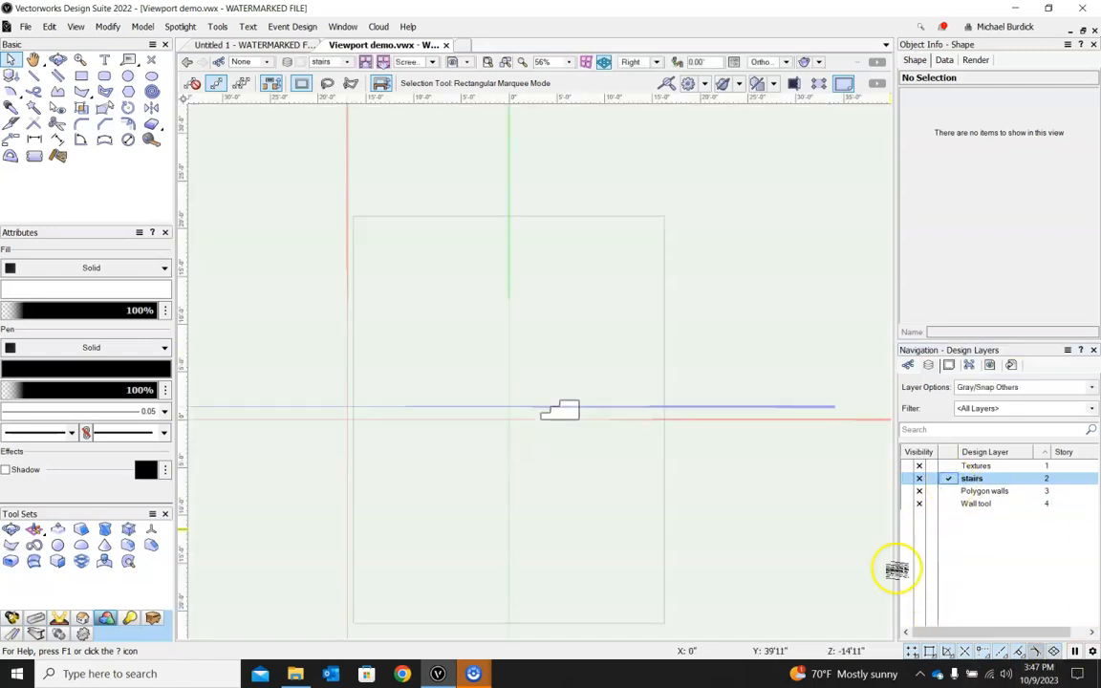
pyautogui.keyDown('ctrl'); pyautogui.moveTo(496, 385); pyautogui.dragTo(724, 481, button='middle'); pyautogui.keyUp('ctrl')
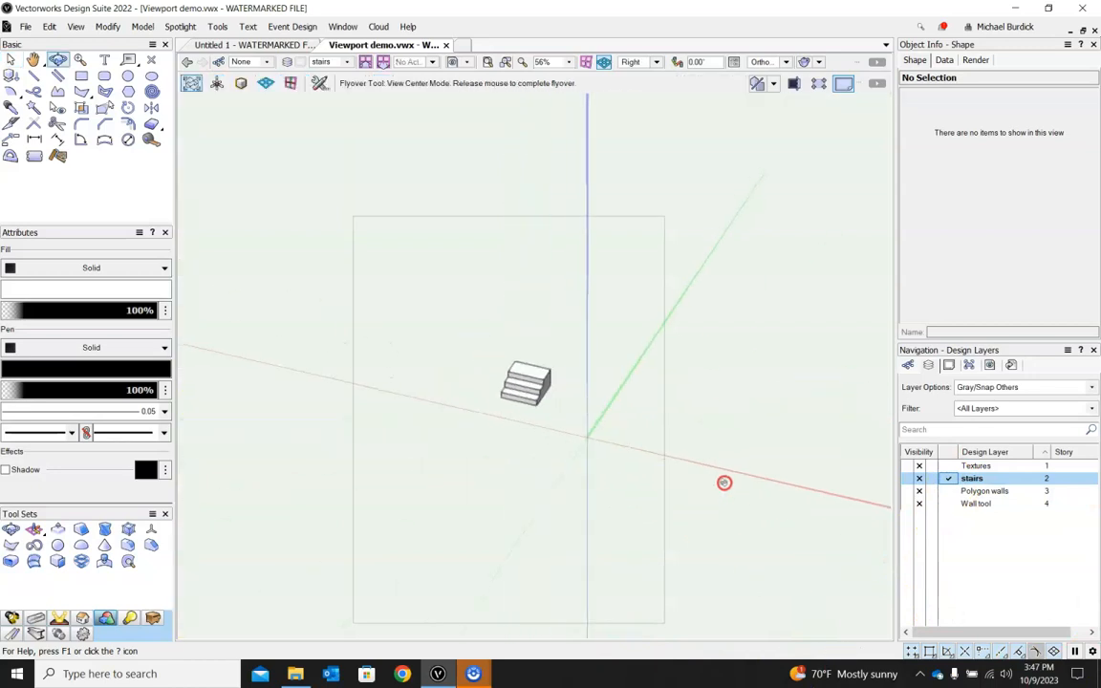
pyautogui.scroll(6, 517, 368)
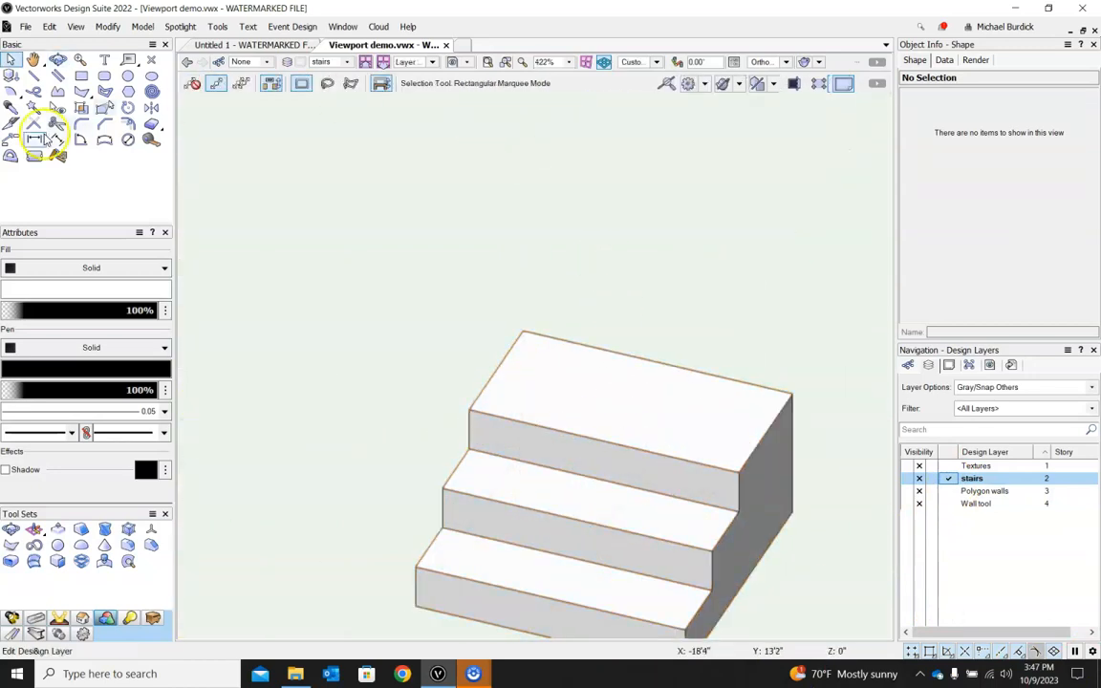
pyautogui.click(57, 529)
pyautogui.moveTo(571, 397); pyautogui.dragTo(571, 468)
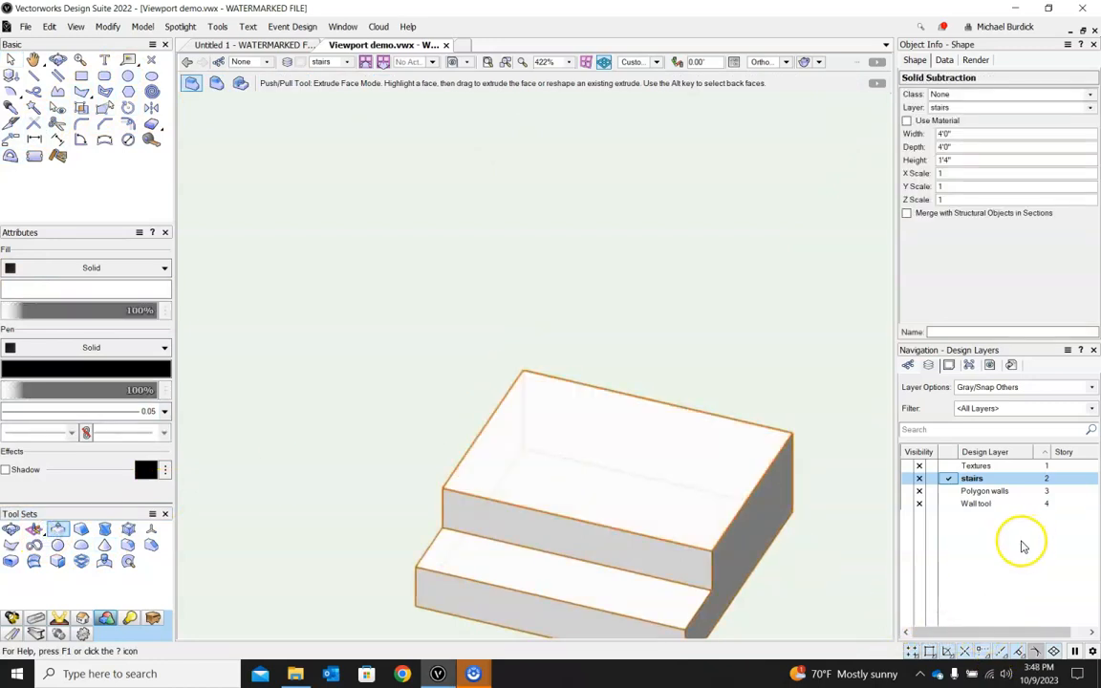
# Return to the Sht-1 Stairs sheet layer and update the out-of-date Right viewport.
pyautogui.click(948, 366)
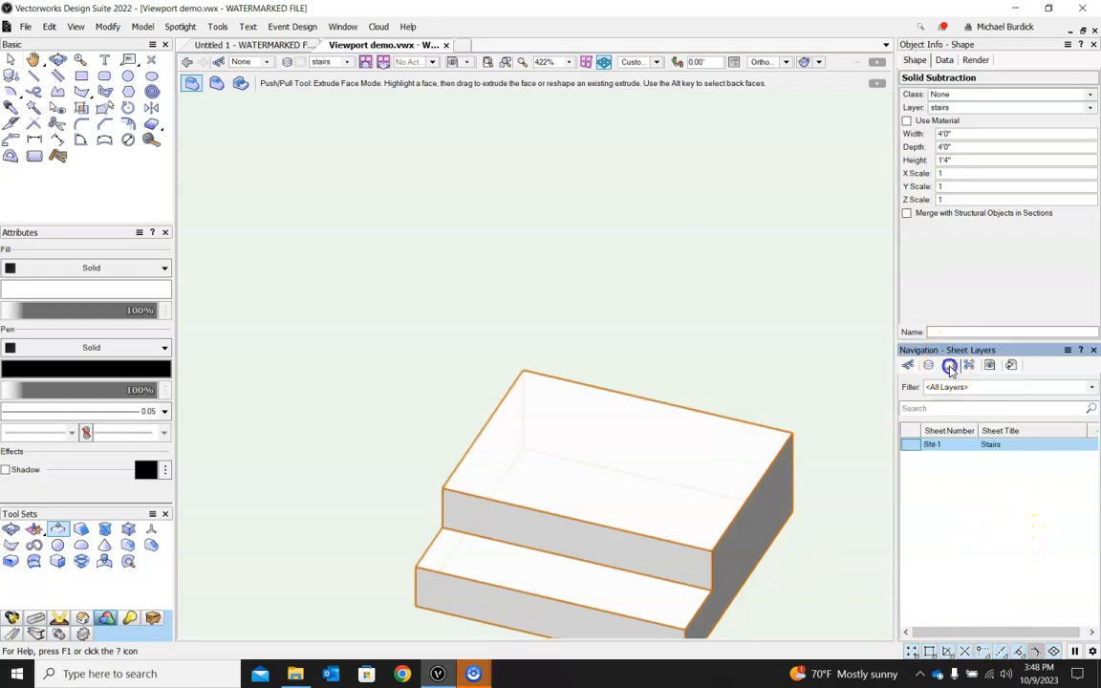
pyautogui.click(913, 446)
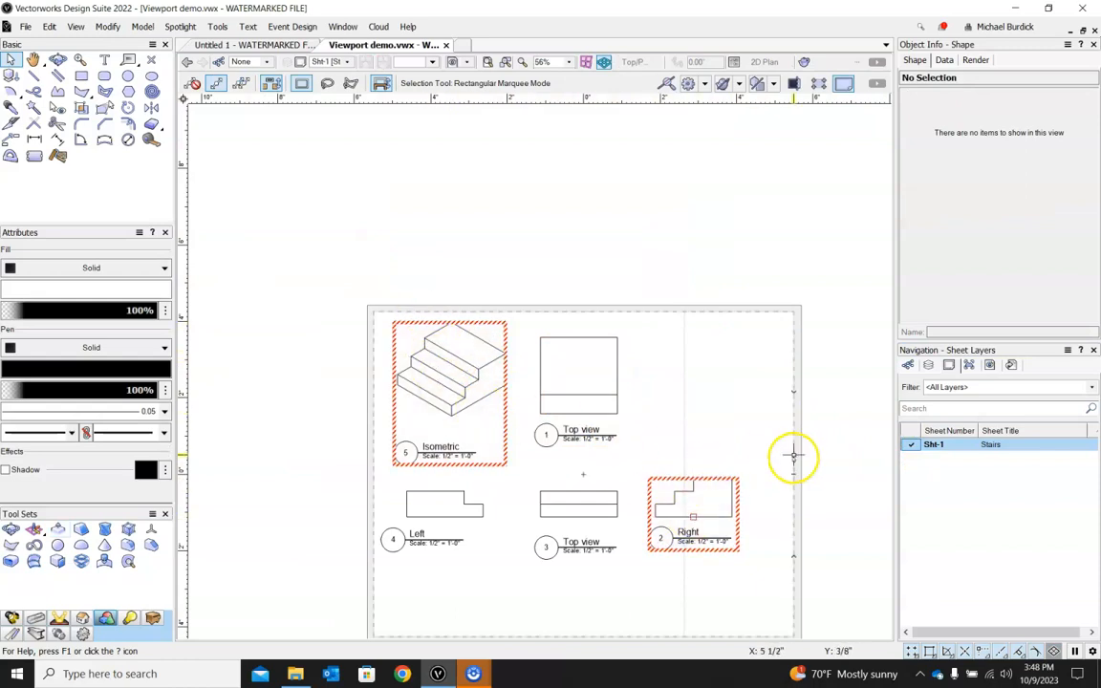
pyautogui.click(702, 496)
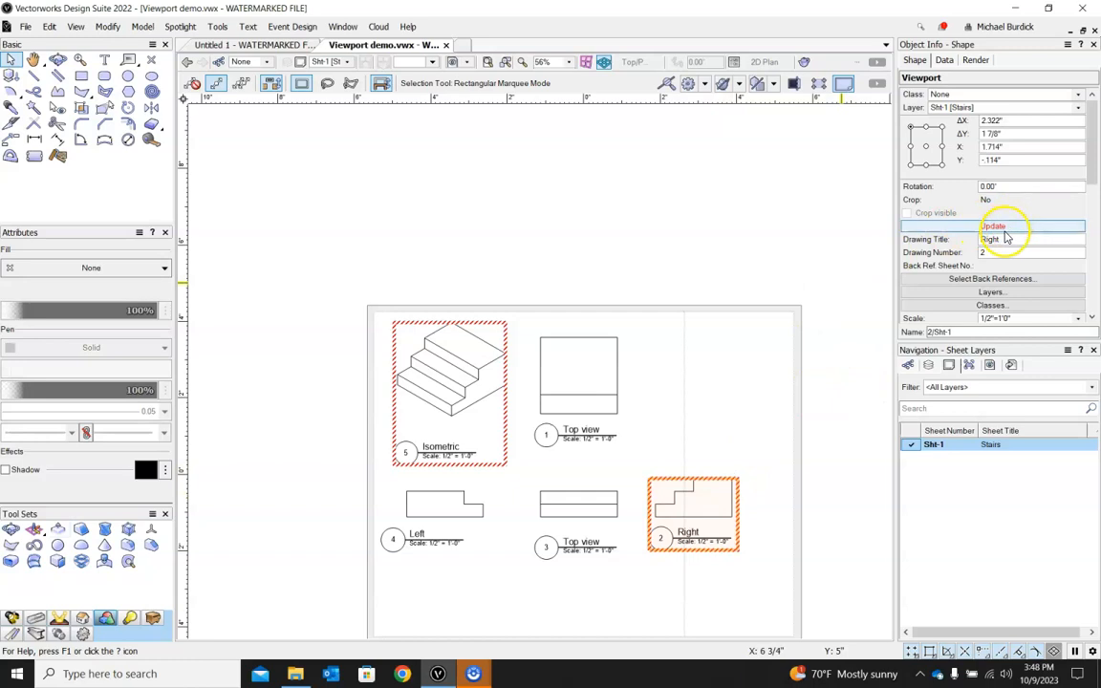
pyautogui.click(1002, 228)
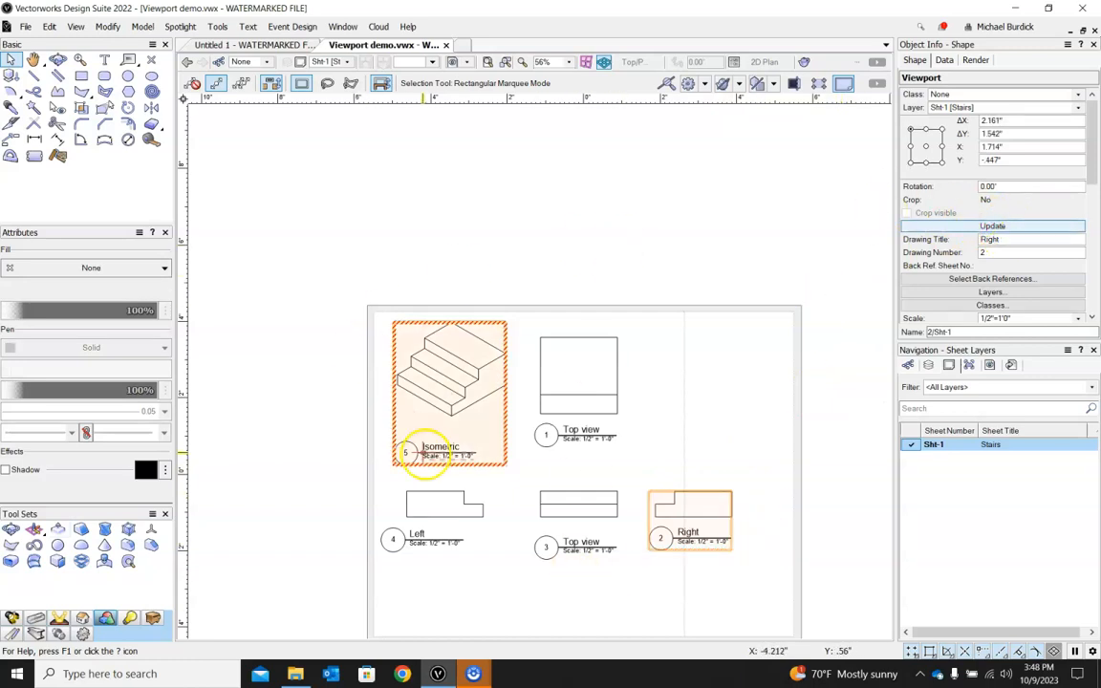
# Update all viewports on the sheet and set the front viewport's drawing title to "Front".
pyautogui.click(75, 25)
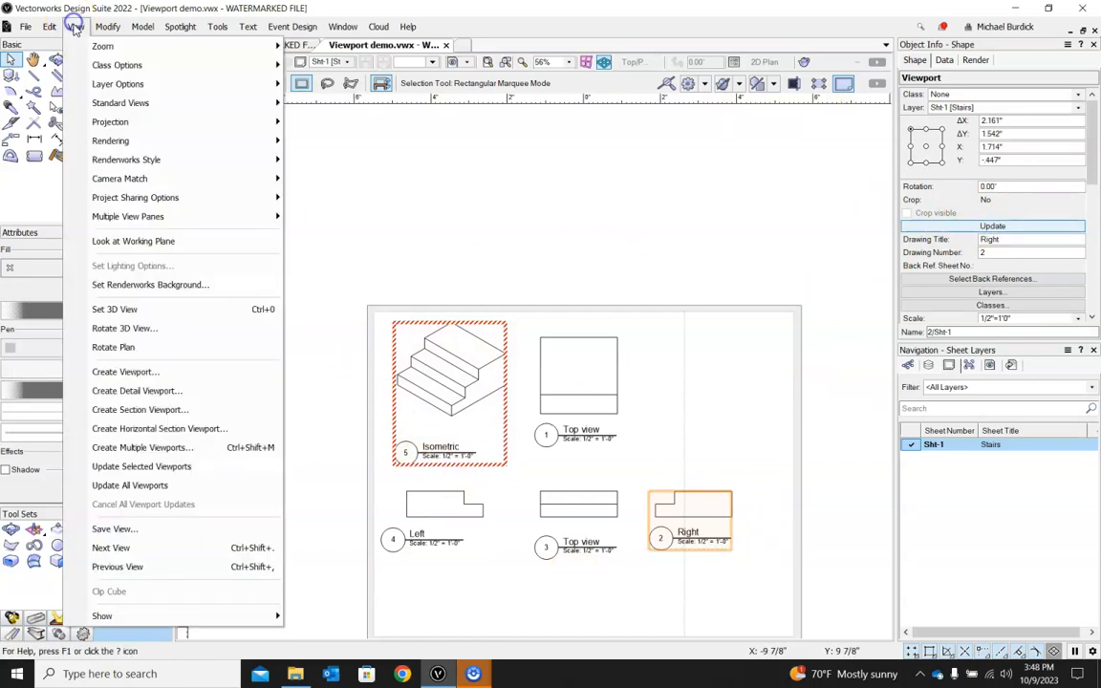
pyautogui.click(124, 485)
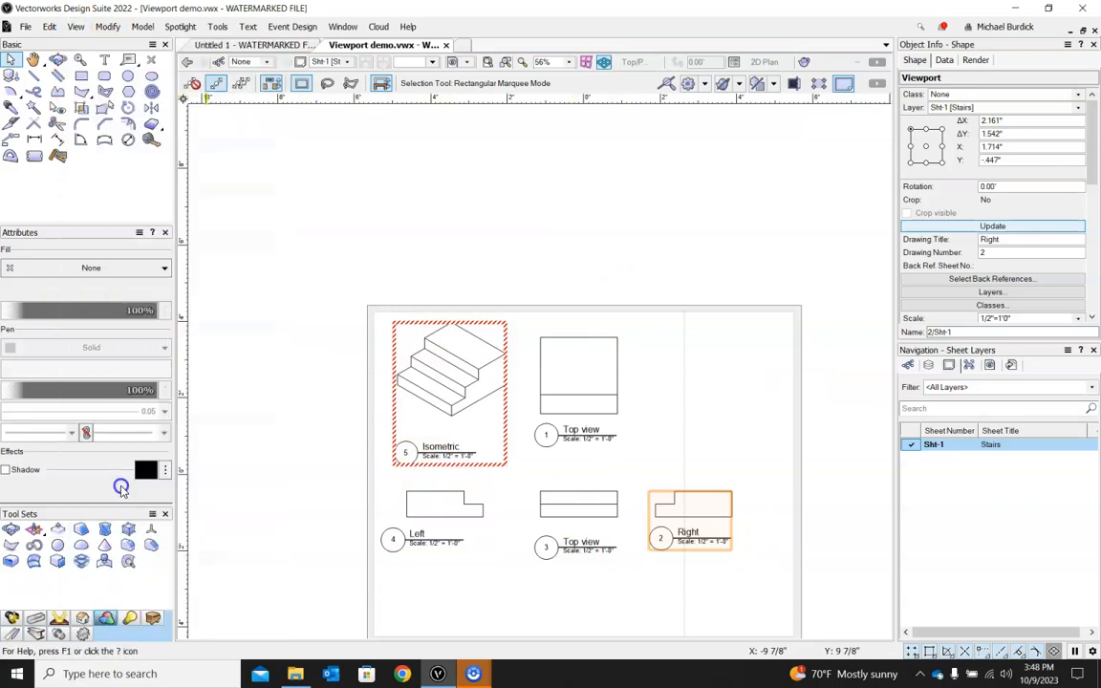
pyautogui.click(339, 476)
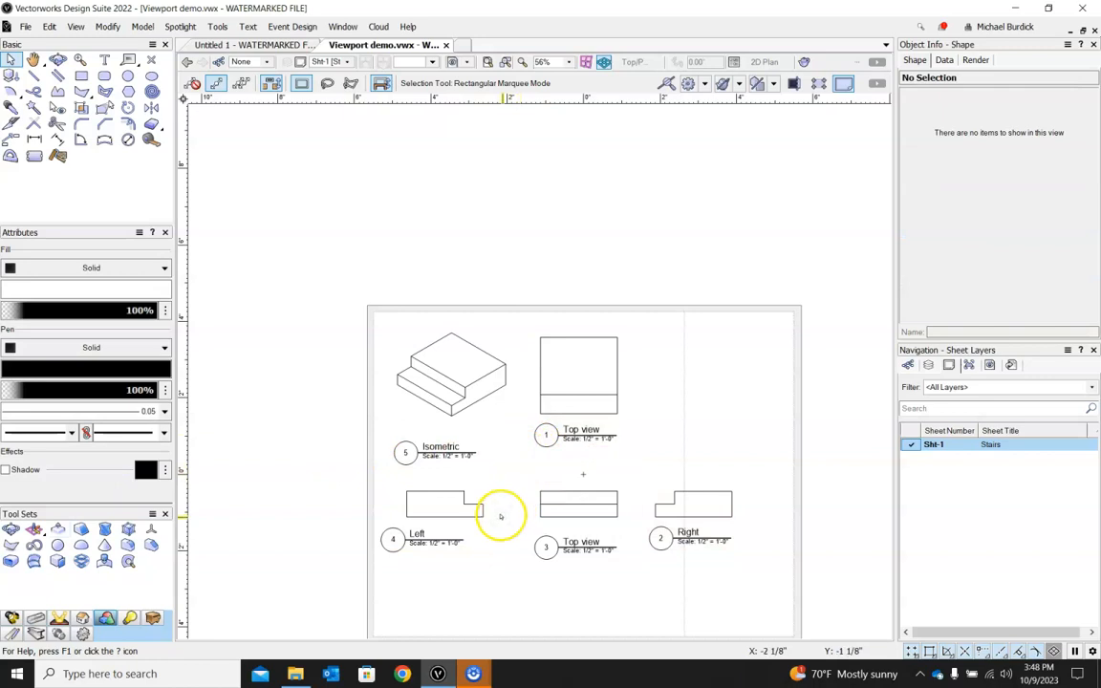
pyautogui.scroll(2, 602, 536)
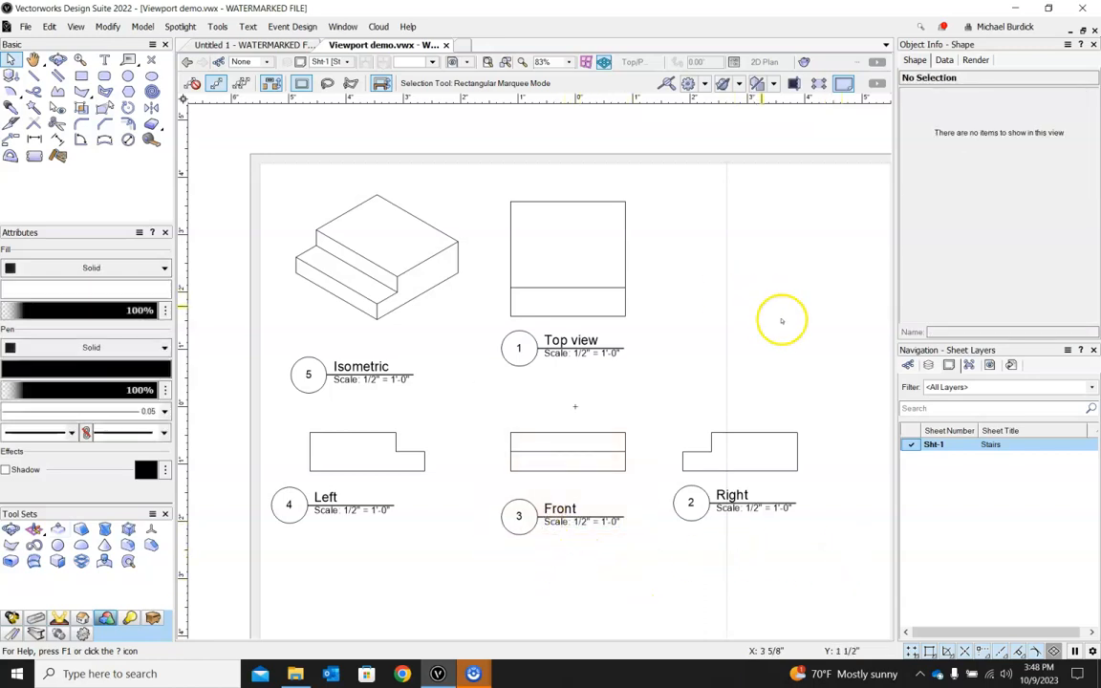
pyautogui.scroll(-1, 583, 322)
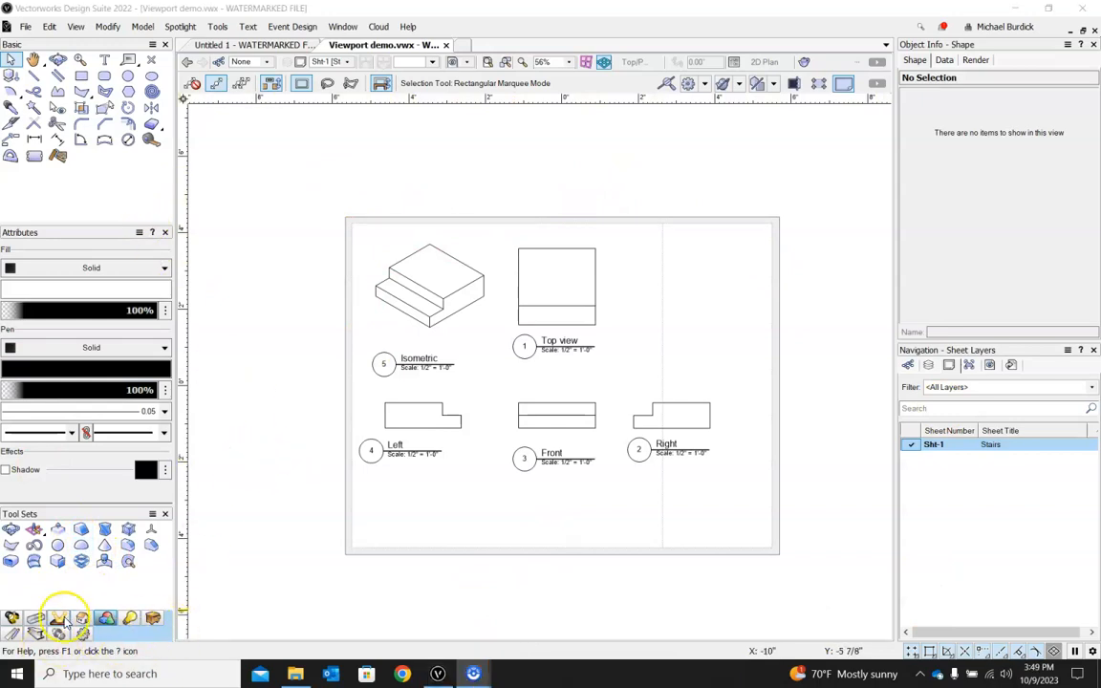
# Insert an ASME-style title block border on the Sht-1 Stairs sheet layer and check its fields.
pyautogui.click(11, 635)
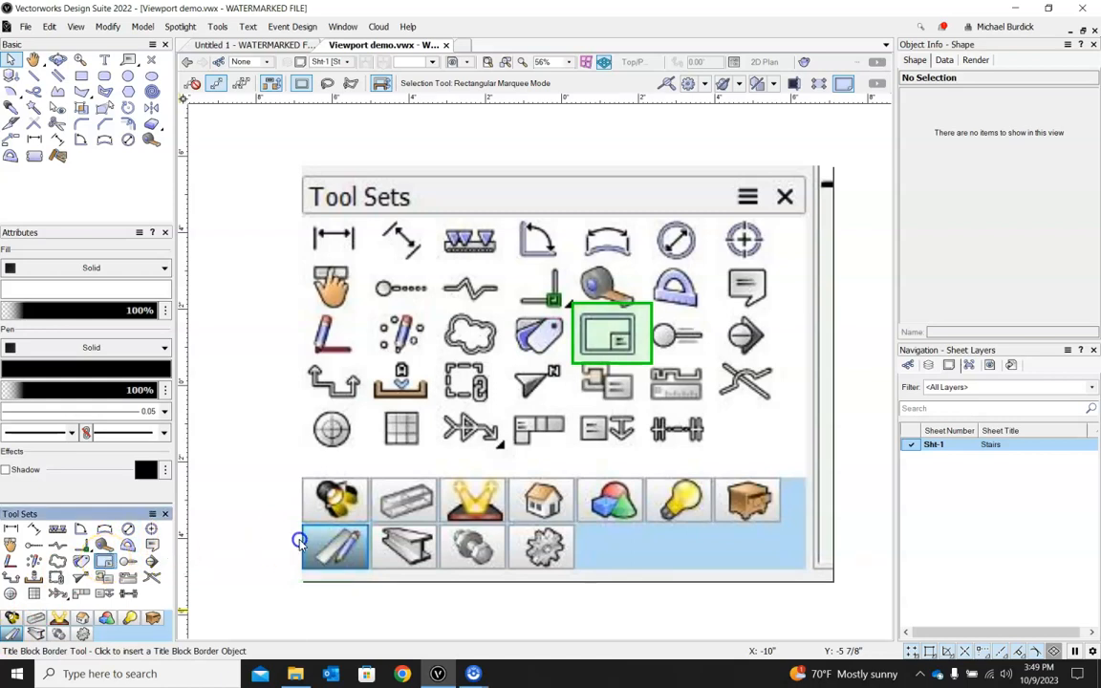
pyautogui.click(103, 561)
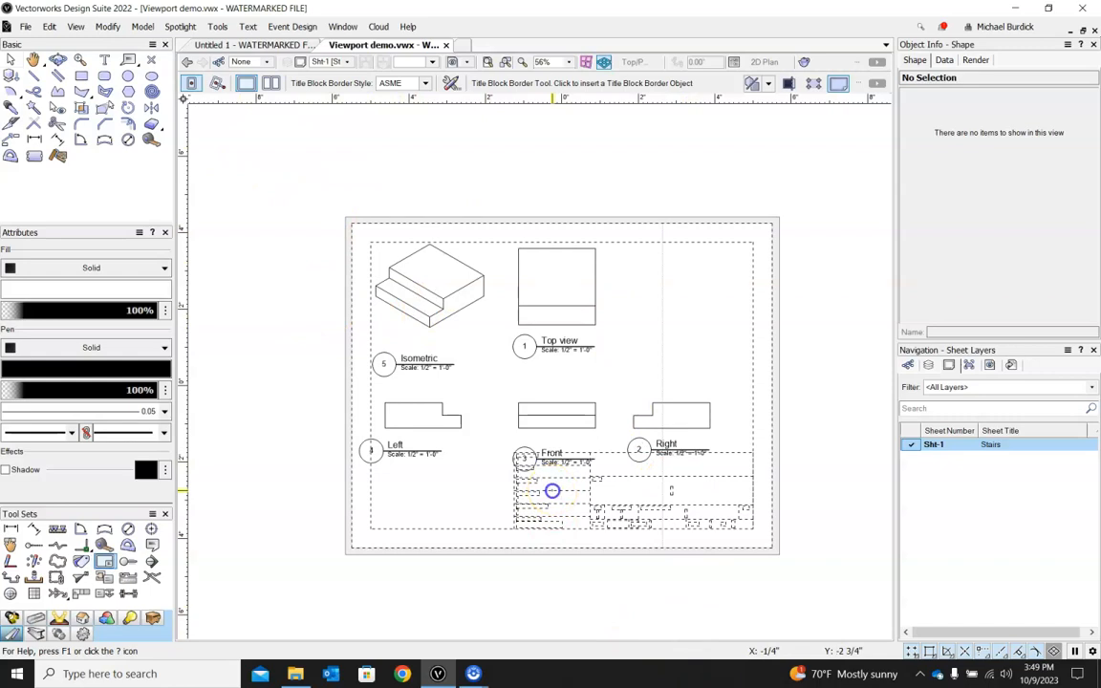
pyautogui.click(552, 491)
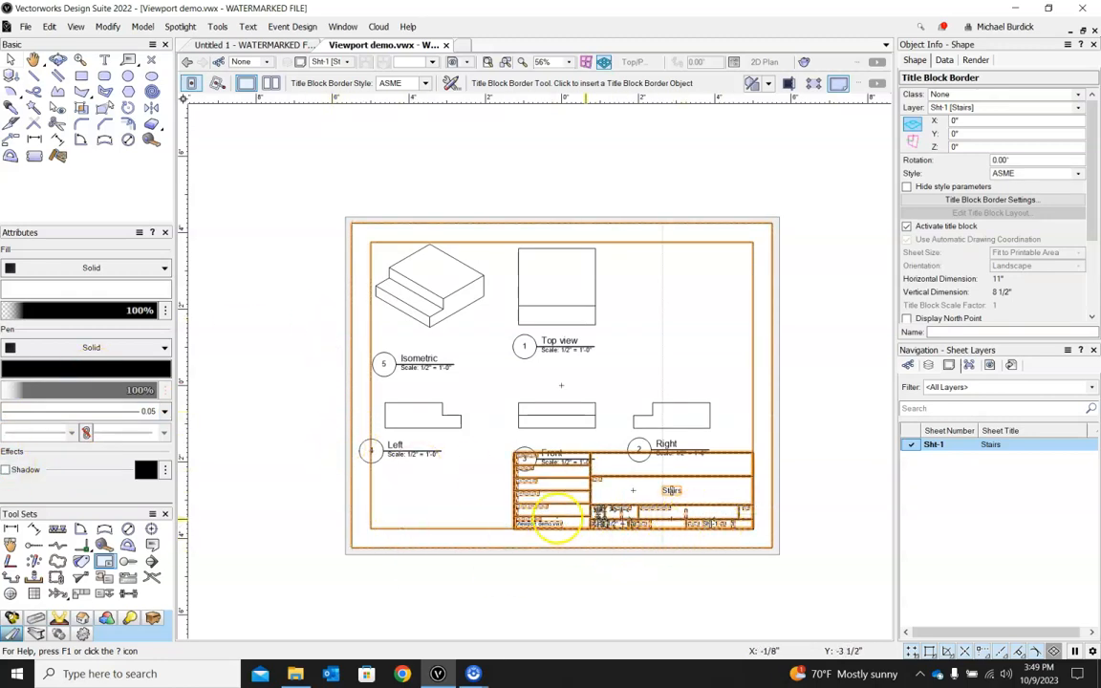
pyautogui.scroll(5, 550, 517)
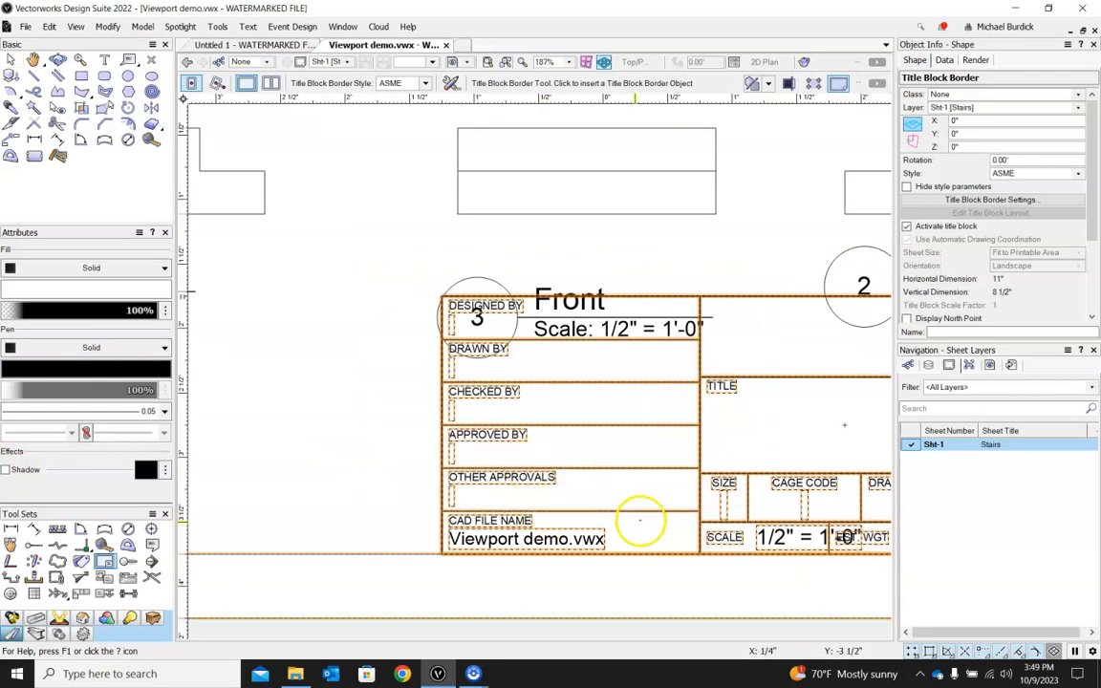
pyautogui.click(640, 520)
pyautogui.press('x')
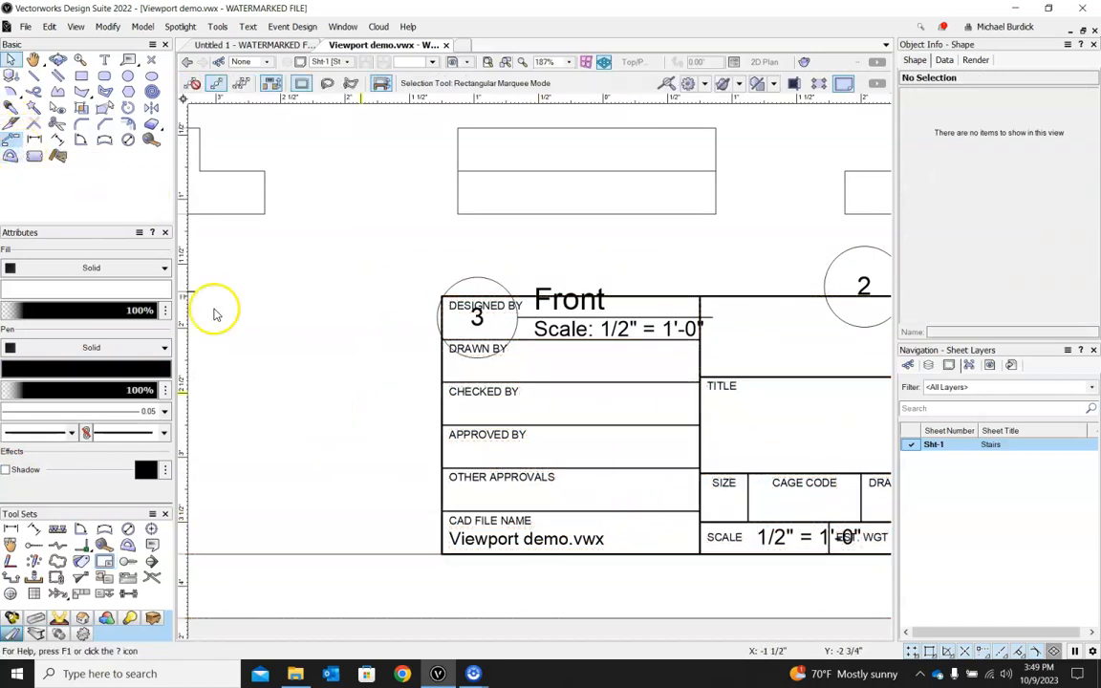
pyautogui.scroll(-3, 491, 467)
pyautogui.scroll(3, 851, 500)
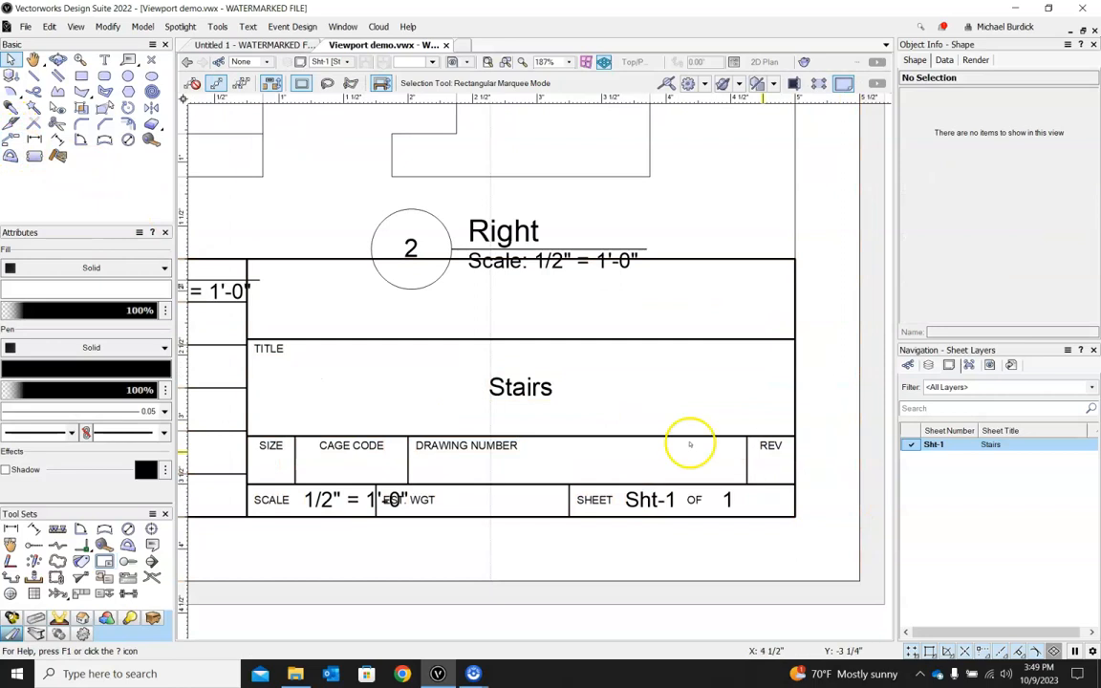
pyautogui.scroll(-5, 679, 580)
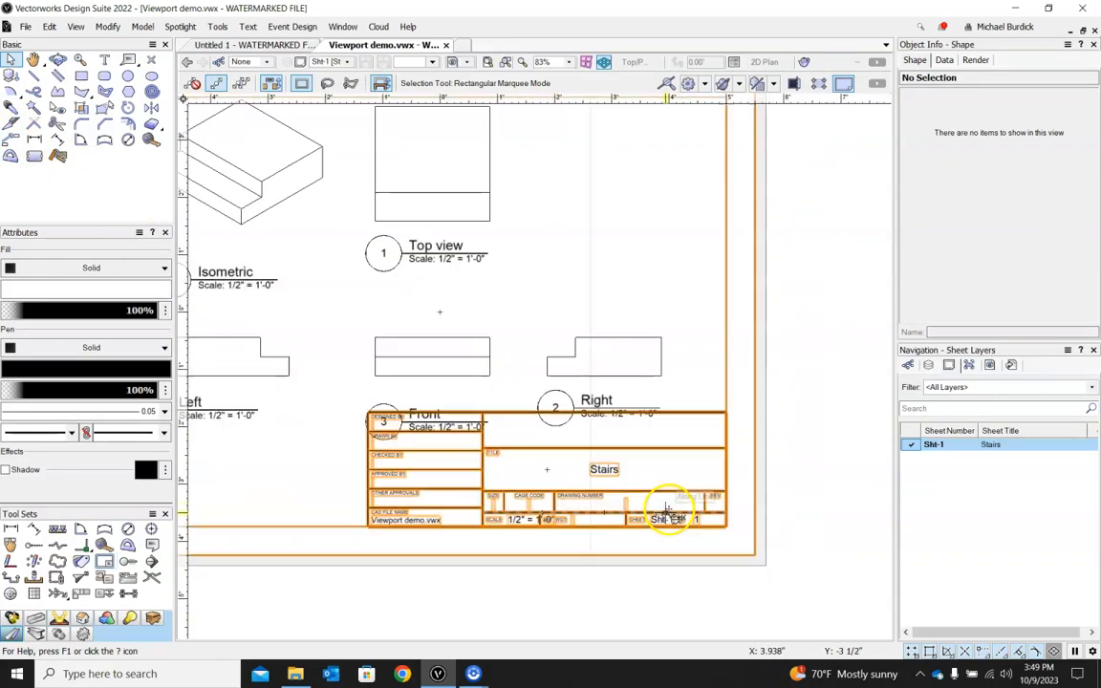
# Change the title block border's style to ASME Cont Block (Inch) 01 in its settings.
pyautogui.click(669, 515)
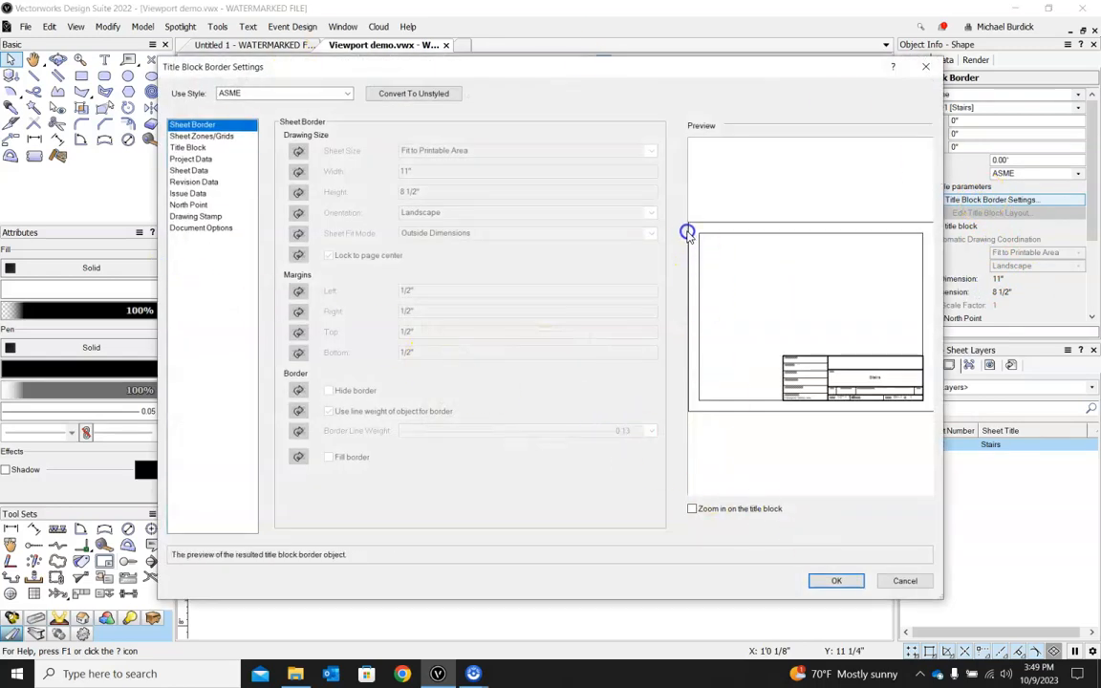
pyautogui.click(188, 147)
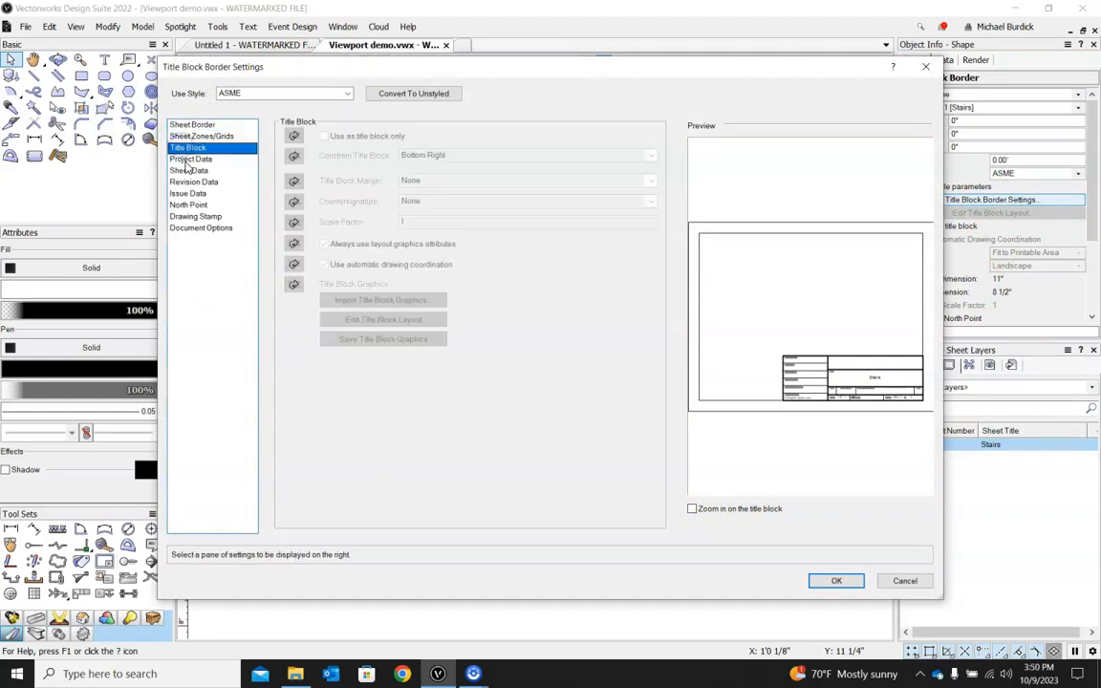
pyautogui.click(182, 137)
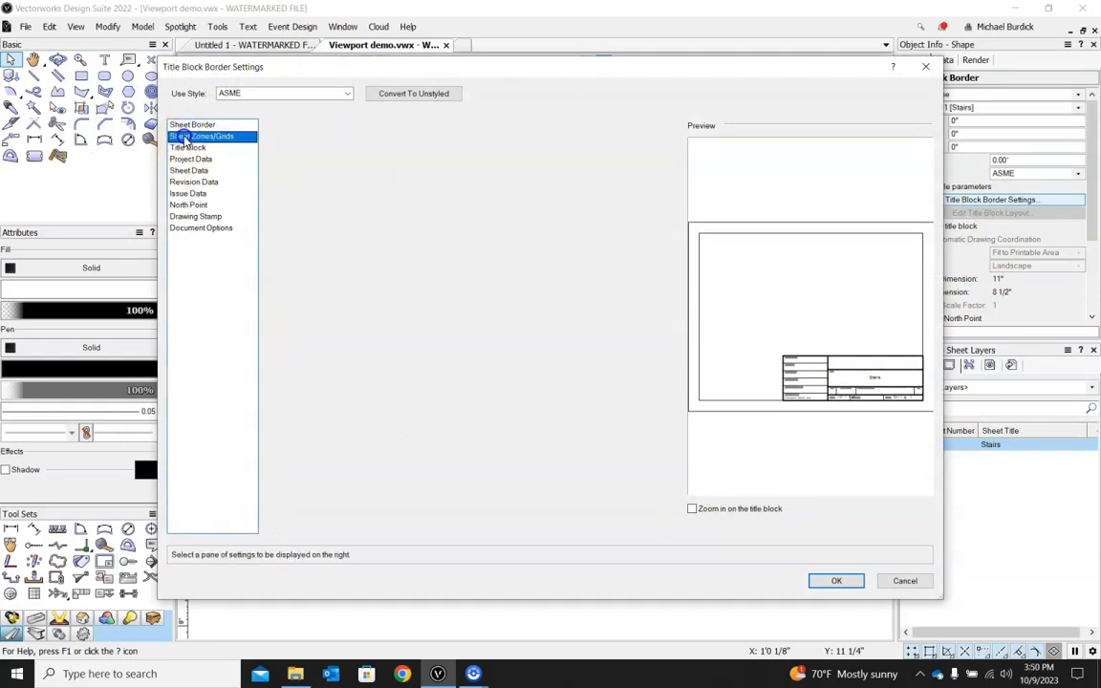
pyautogui.click(180, 125)
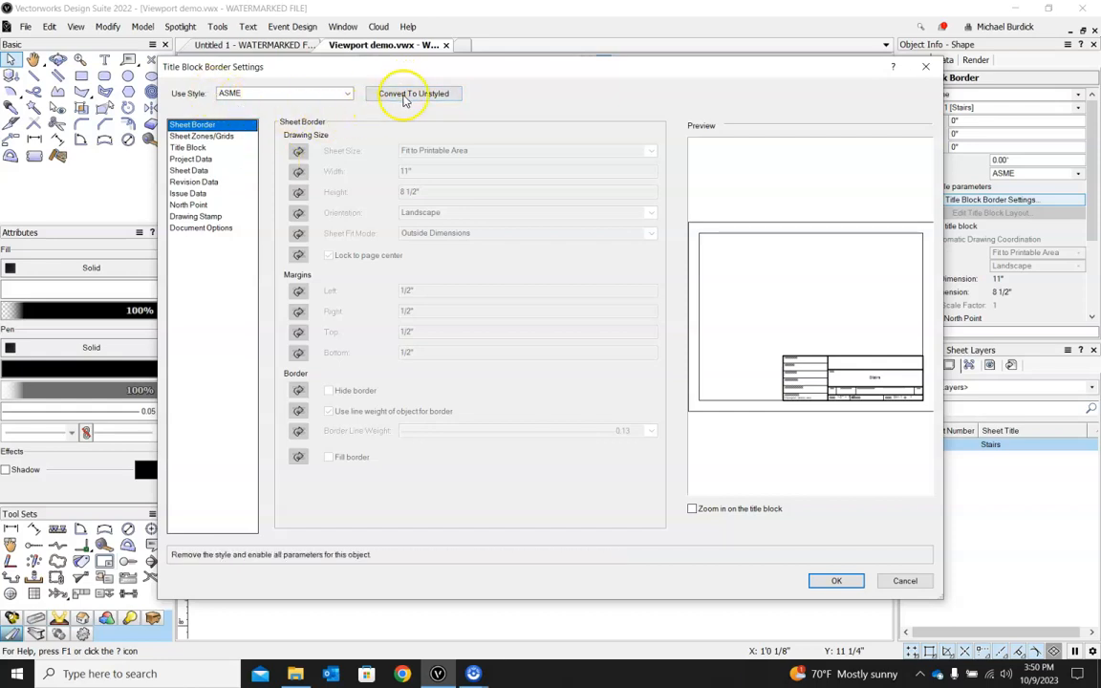
pyautogui.click(324, 94)
pyautogui.click(451, 227)
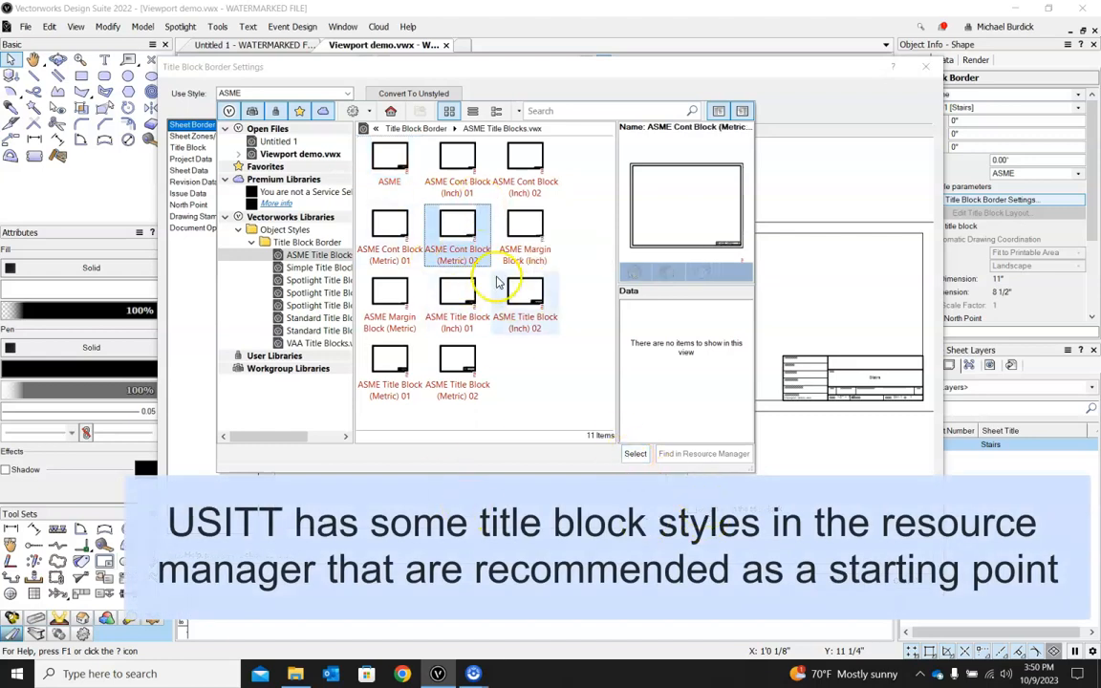
pyautogui.click(393, 165)
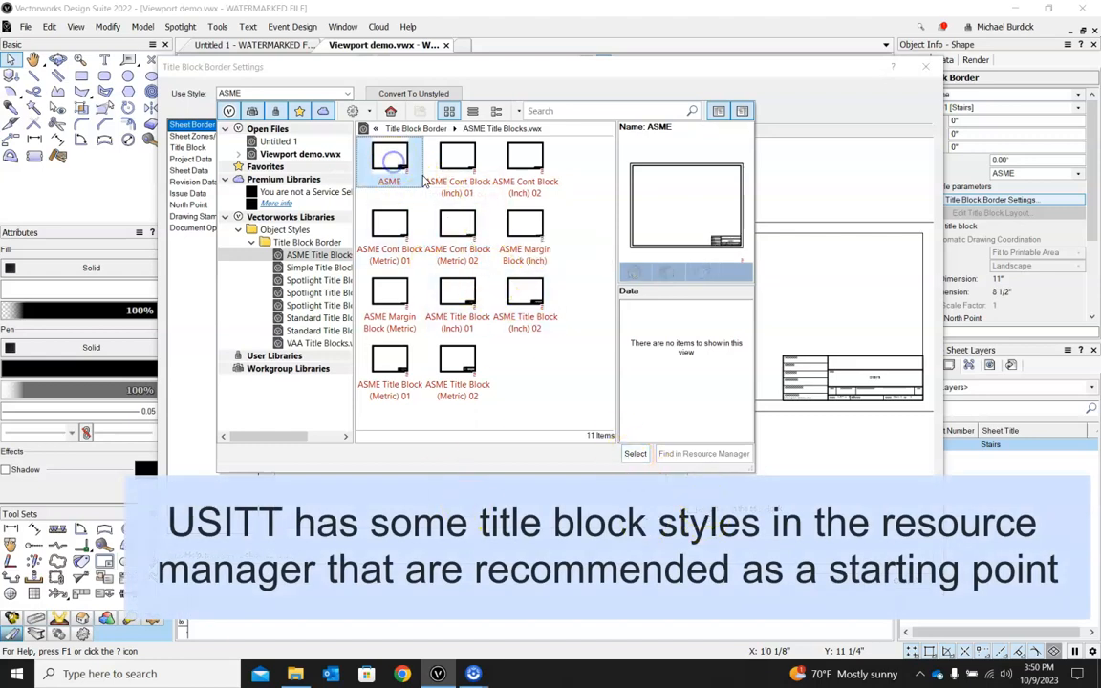
pyautogui.click(457, 156)
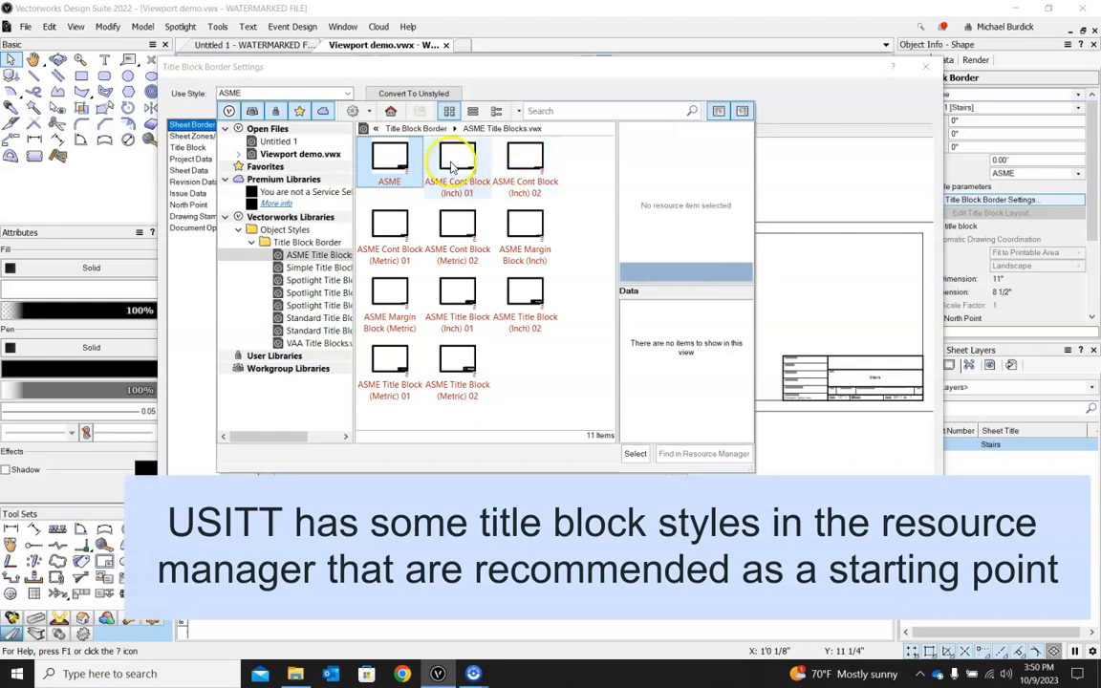
pyautogui.click(634, 453)
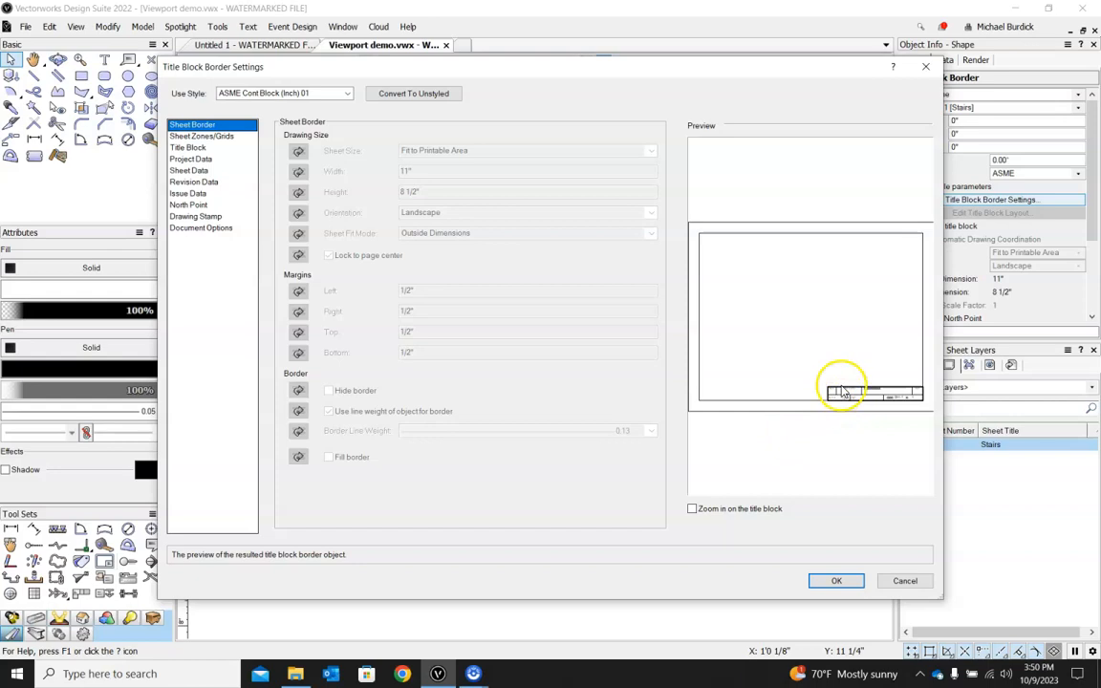
# Convert the title block border to unstyled and set its left, right, top and bottom margins to 1/8".
pyautogui.click(387, 92)
pyautogui.moveTo(418, 291); pyautogui.dragTo(297, 282)
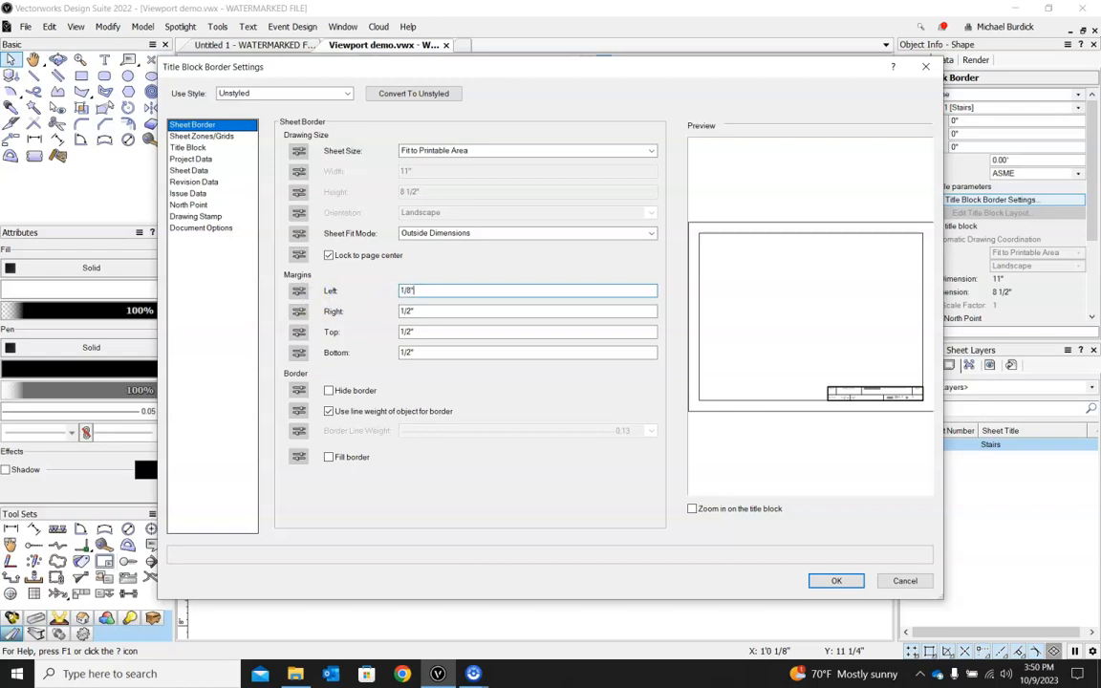
pyautogui.moveTo(433, 289); pyautogui.dragTo(392, 352)
pyautogui.write('1/8')
pyautogui.write('1/8"')
pyautogui.write('1/8"')
pyautogui.click(827, 581)
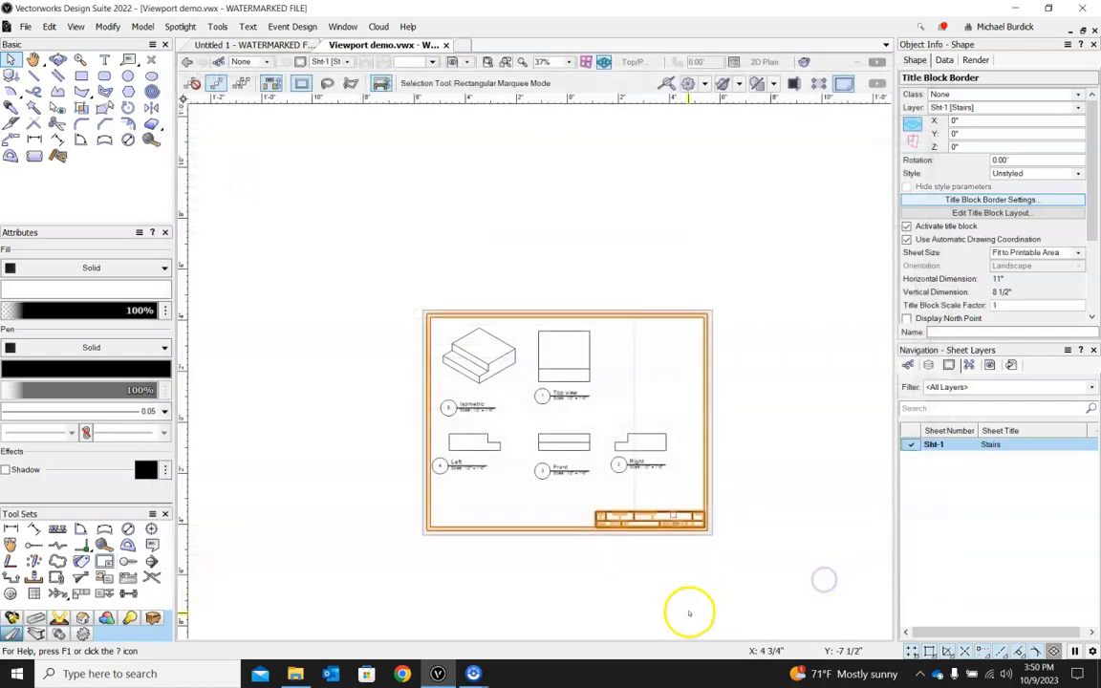
# Examine the revised border and title block on the sheet for legibility and clearance from the viewports.
pyautogui.scroll(3, 659, 533)
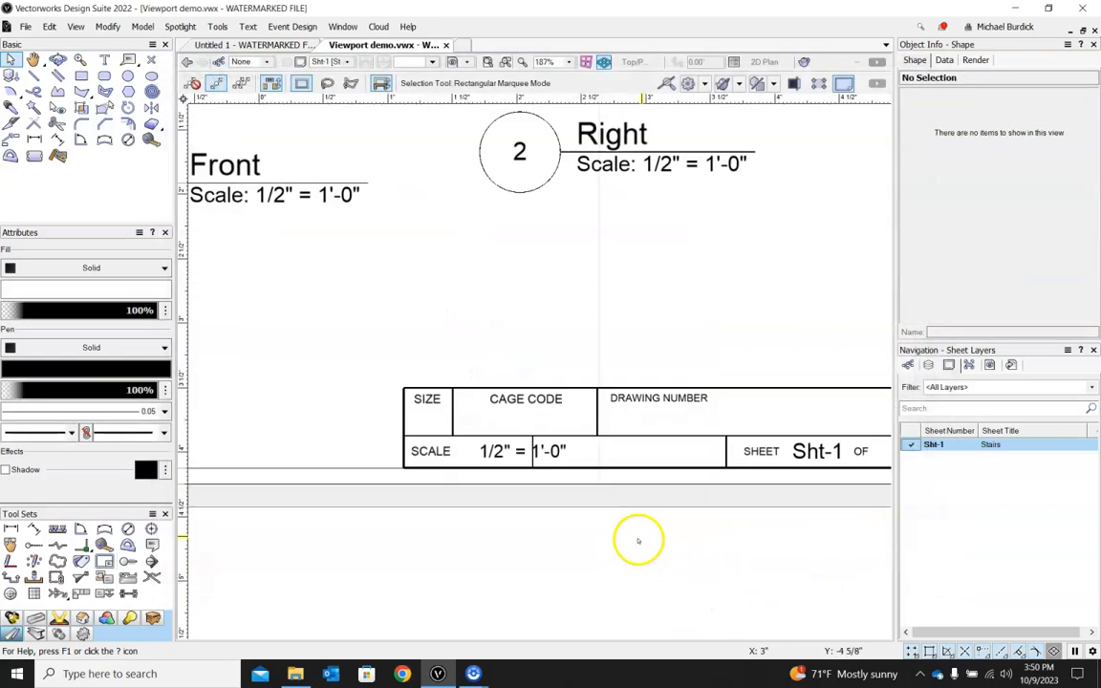
pyautogui.scroll(-1, 653, 569)
pyautogui.scroll(-2, 401, 477)
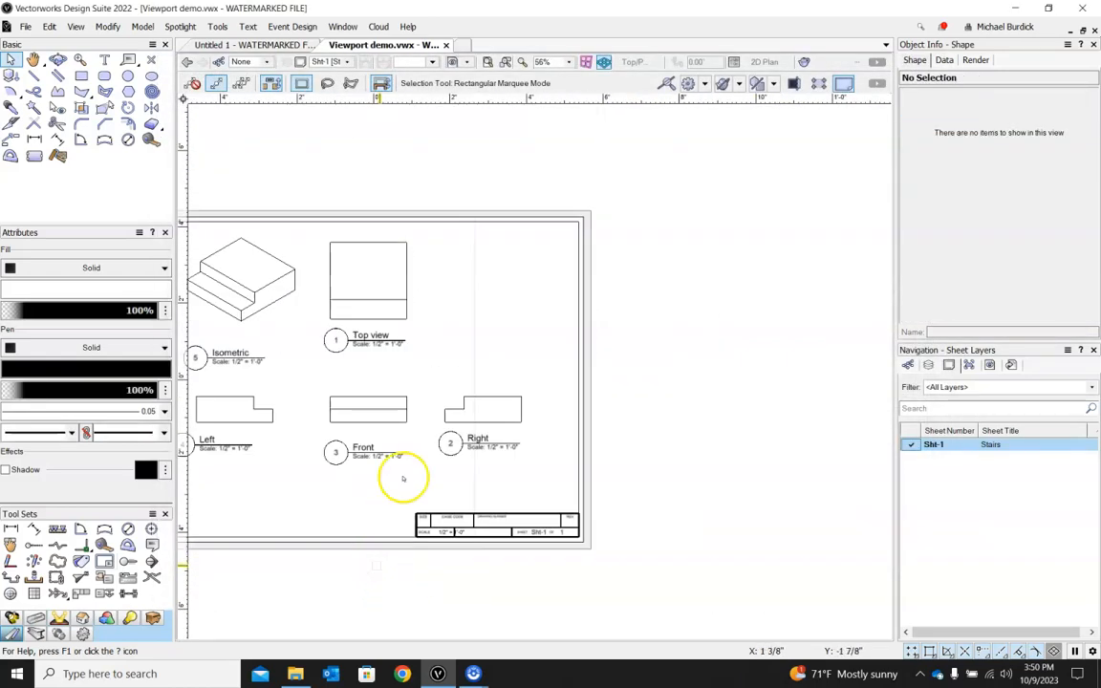
pyautogui.scroll(3, 411, 526)
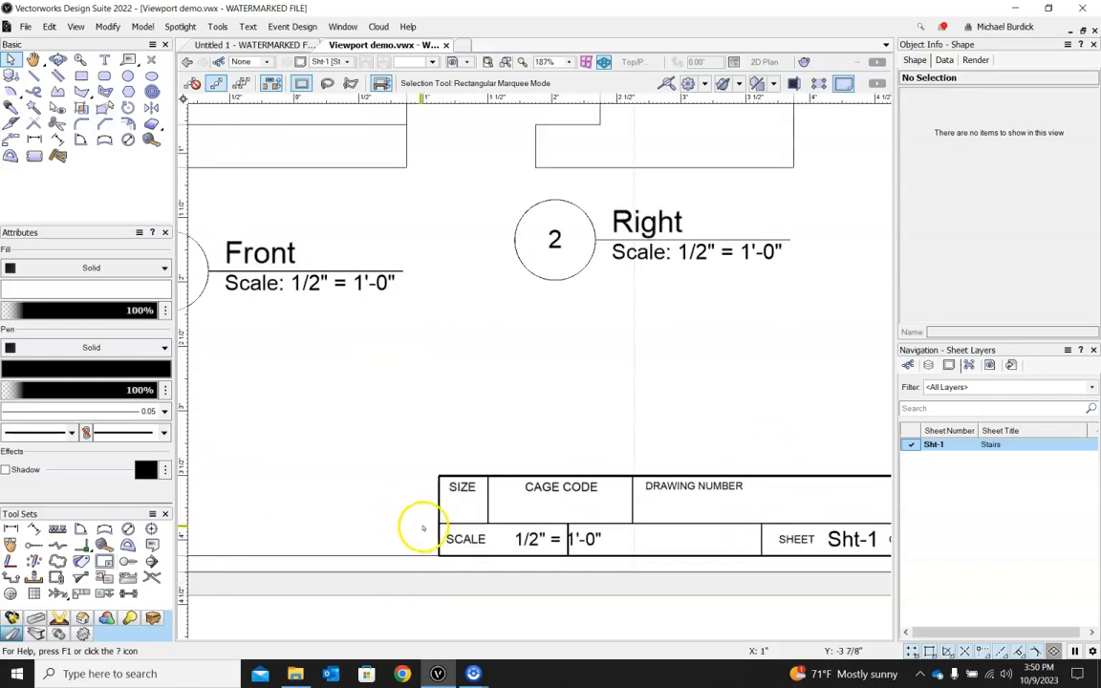
pyautogui.scroll(-3, 721, 487)
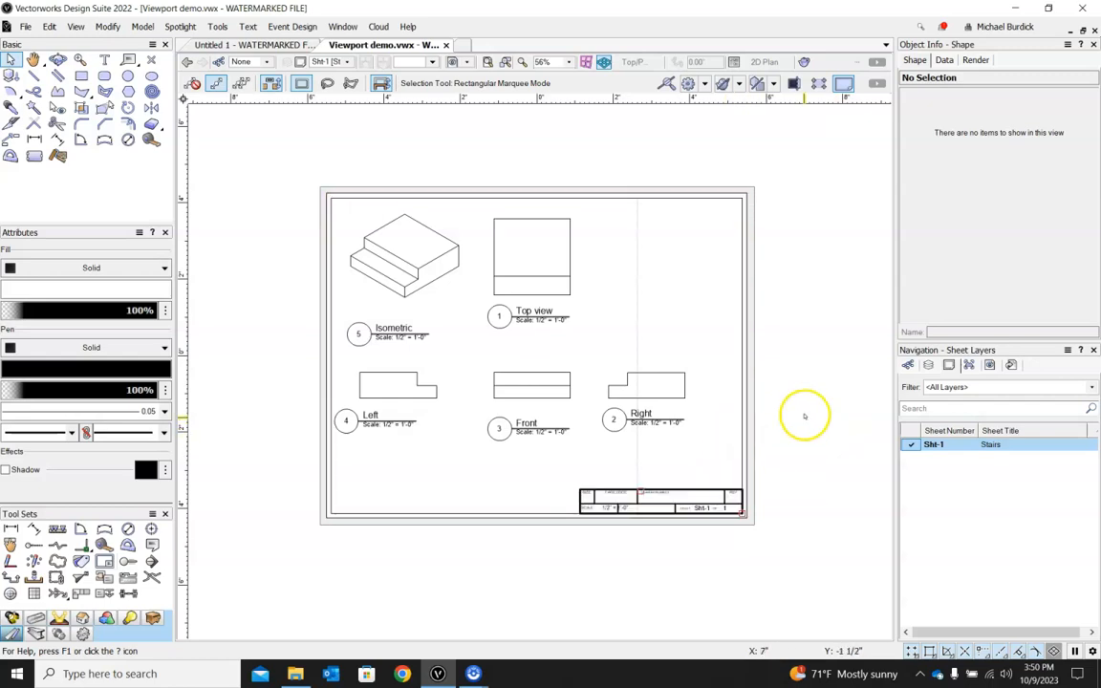
pyautogui.scroll(-3, 804, 423)
pyautogui.scroll(3, 810, 430)
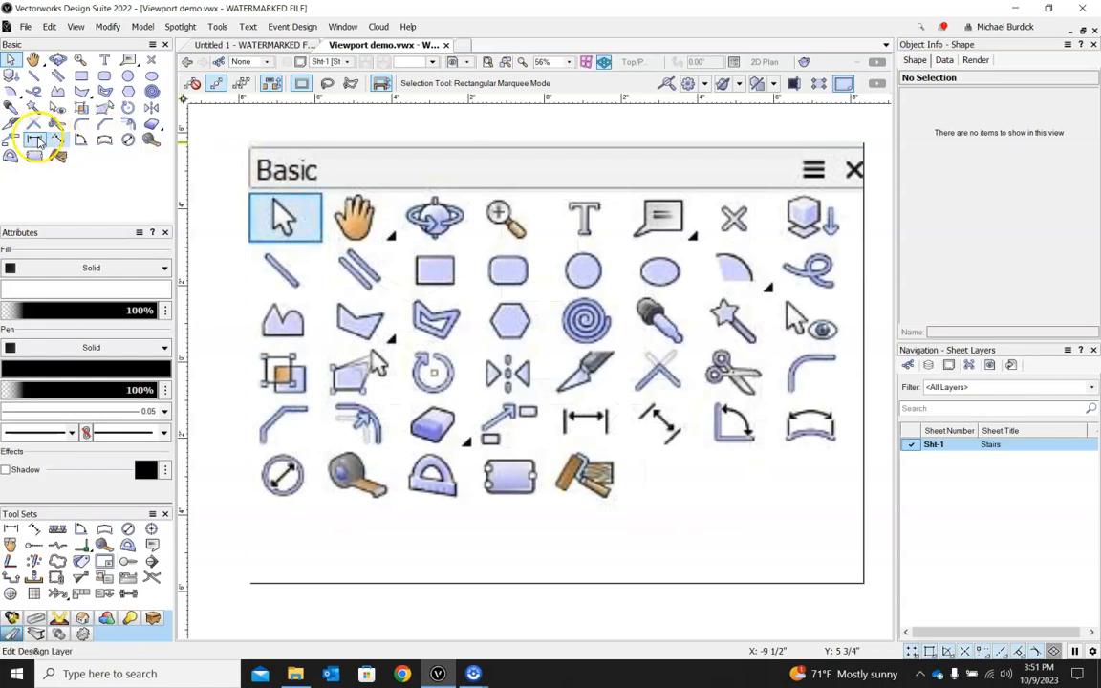
# Try dimensioning the upper tread's depth in the top view directly on the sheet layer with a constrained linear dimension, offset about 5/8".
pyautogui.click(59, 140)
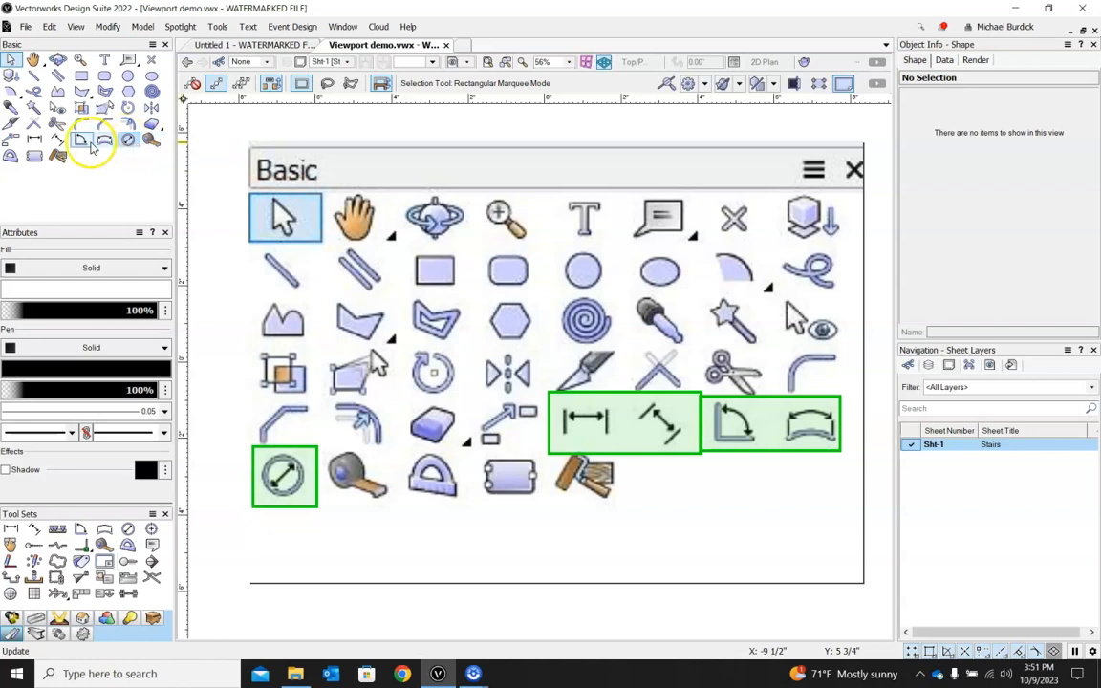
pyautogui.click(34, 138)
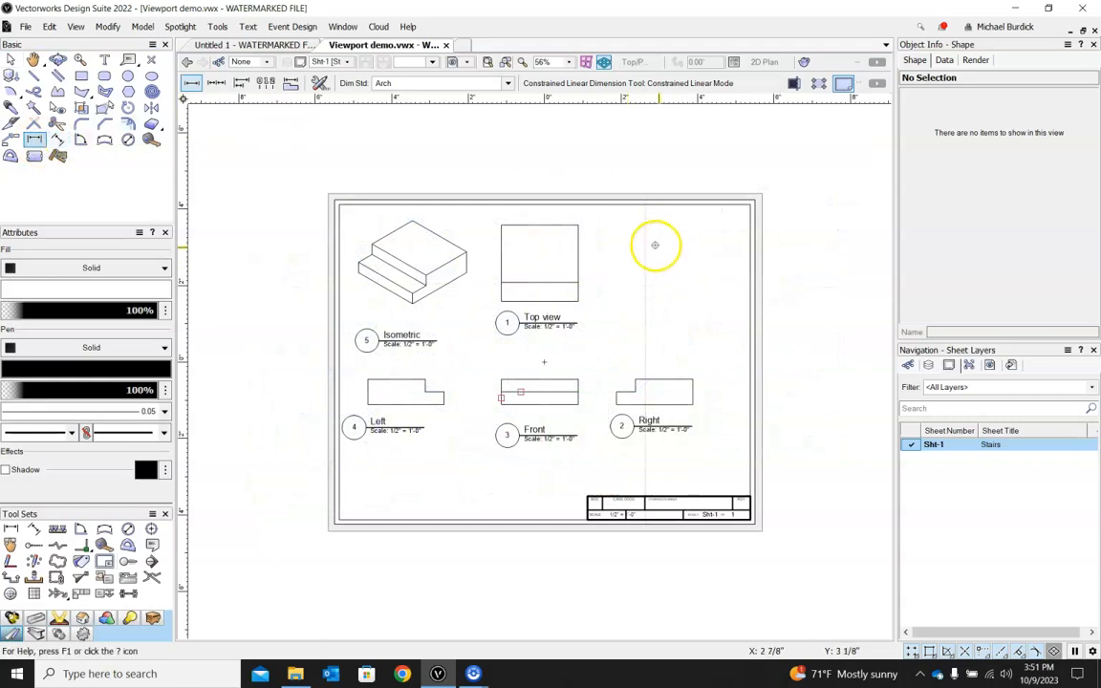
pyautogui.scroll(3, 614, 231)
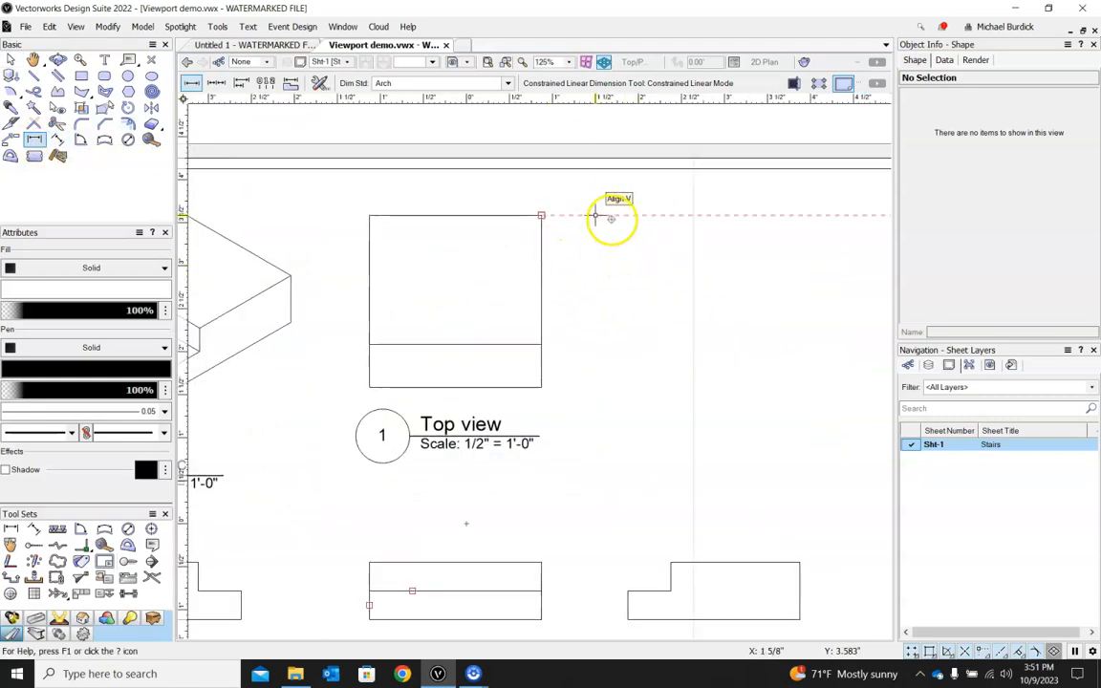
pyautogui.click(542, 218)
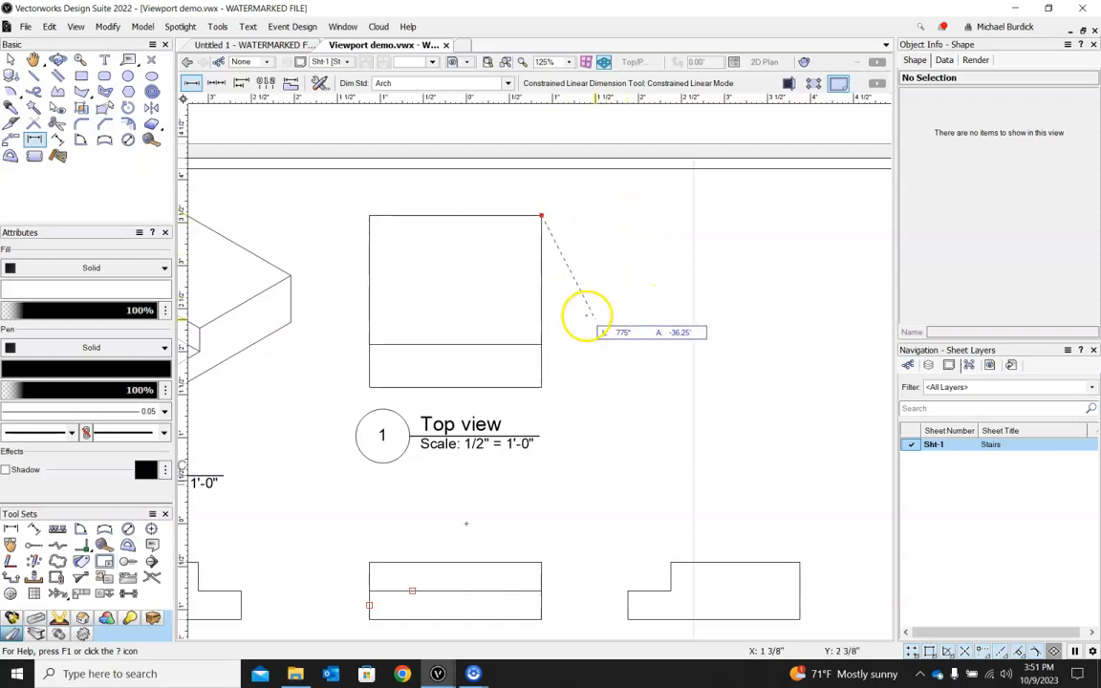
pyautogui.click(542, 344)
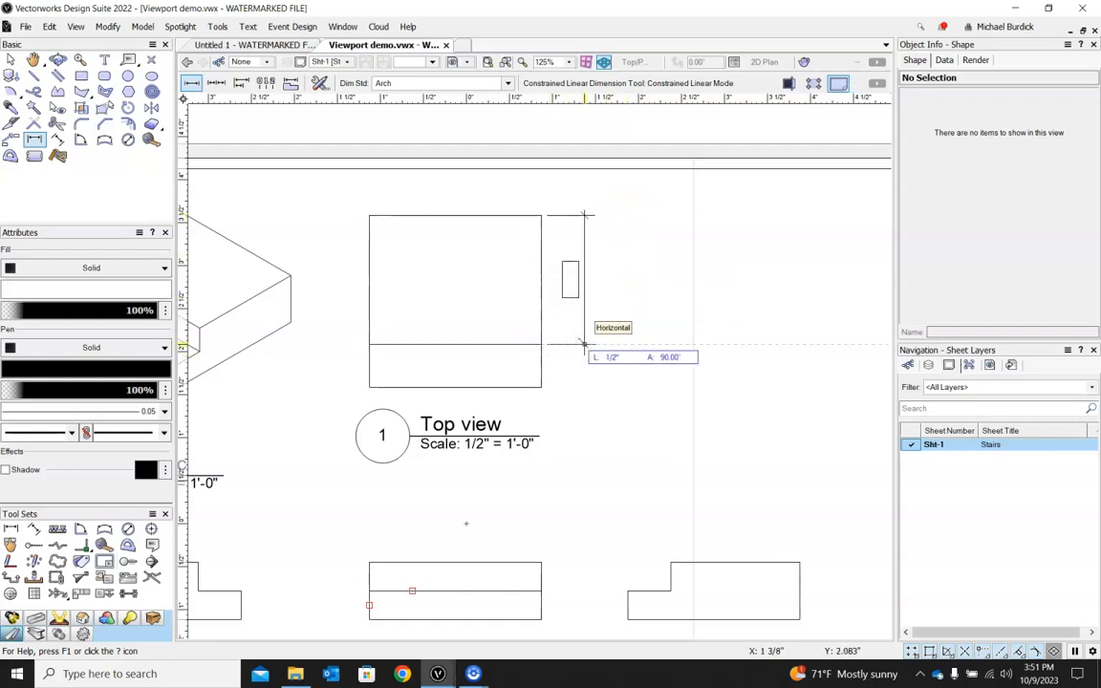
pyautogui.click(593, 340)
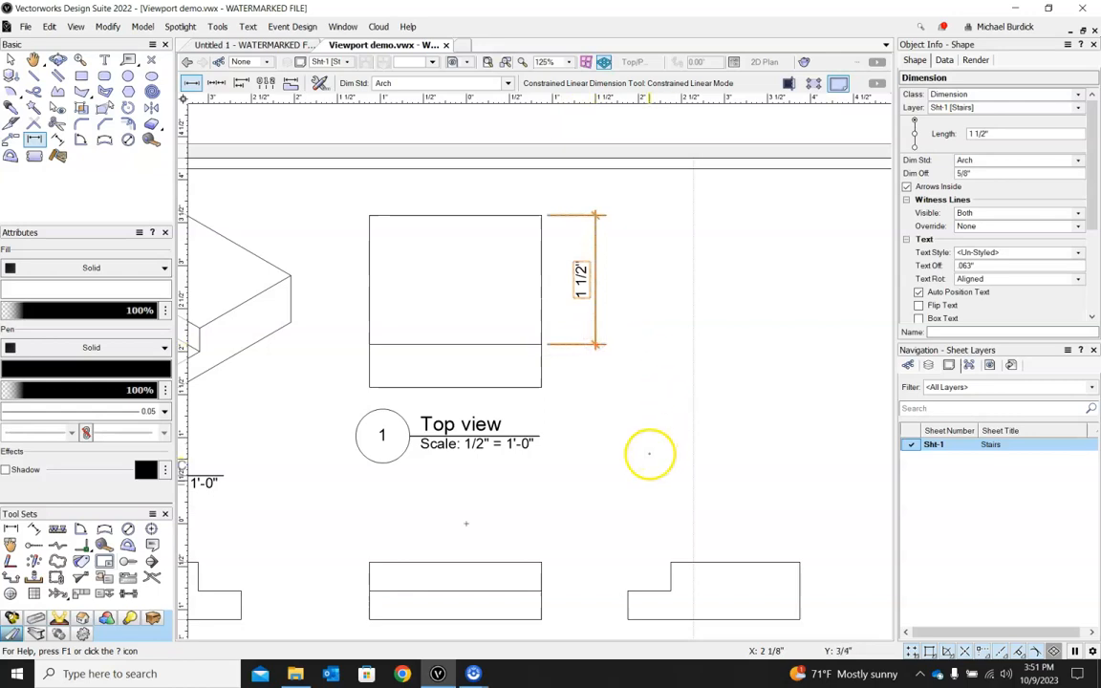
# Delete the dimension beside the top view from the sheet layer and return to the Selection tool.
pyautogui.scroll(-3, 643, 413)
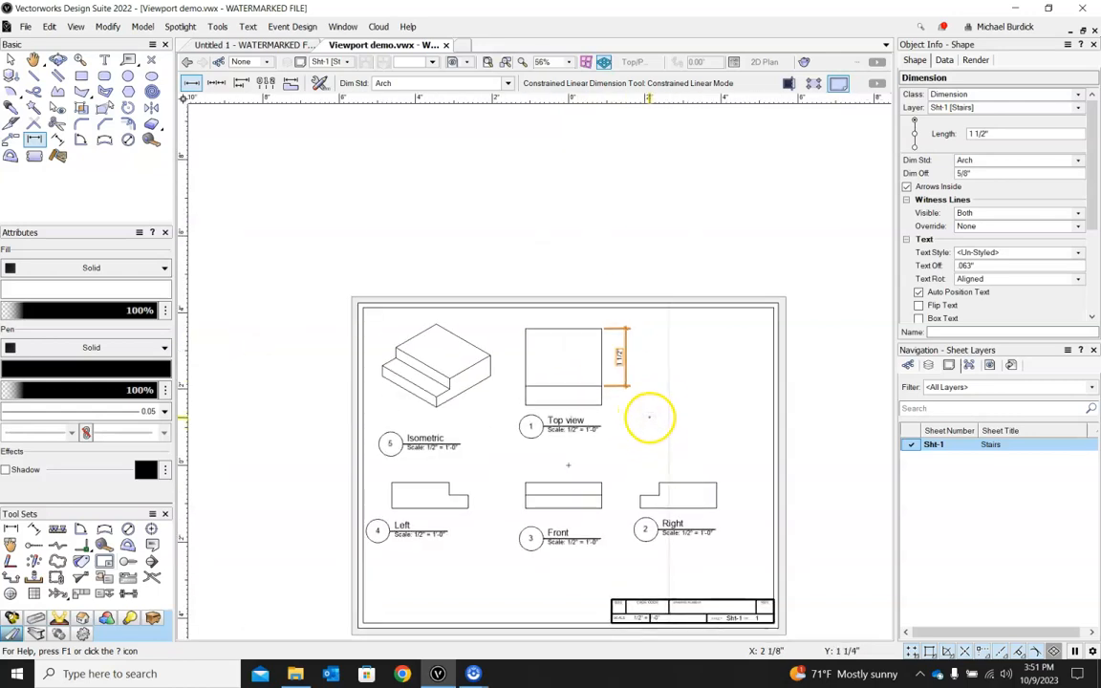
pyautogui.scroll(5, 627, 381)
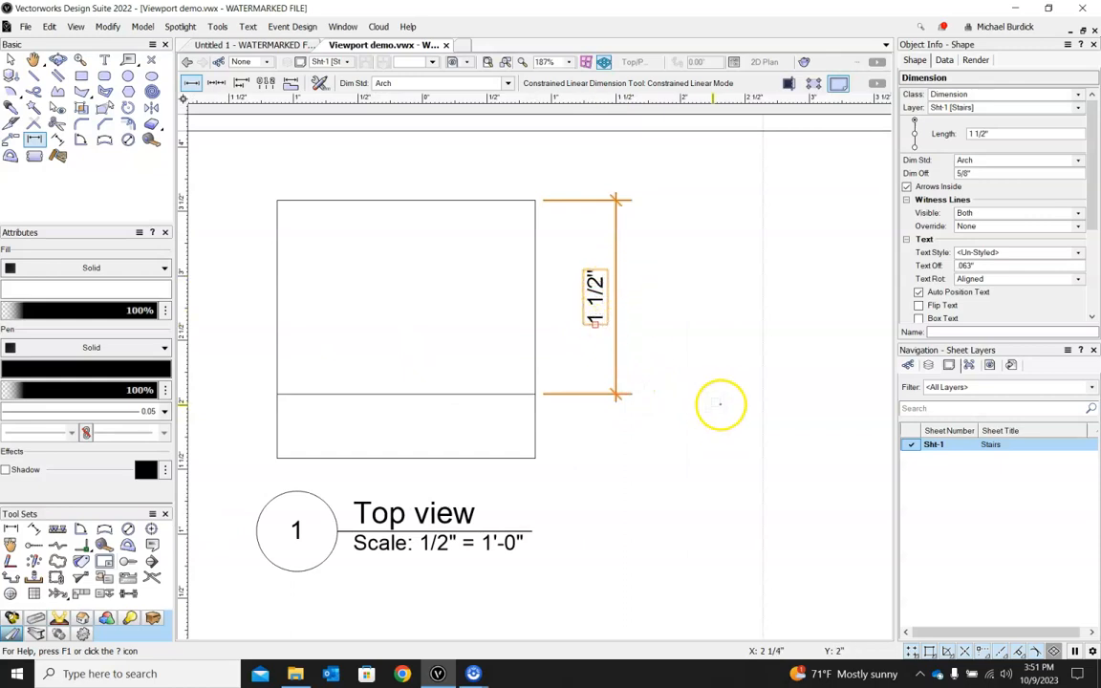
pyautogui.scroll(-2, 703, 399)
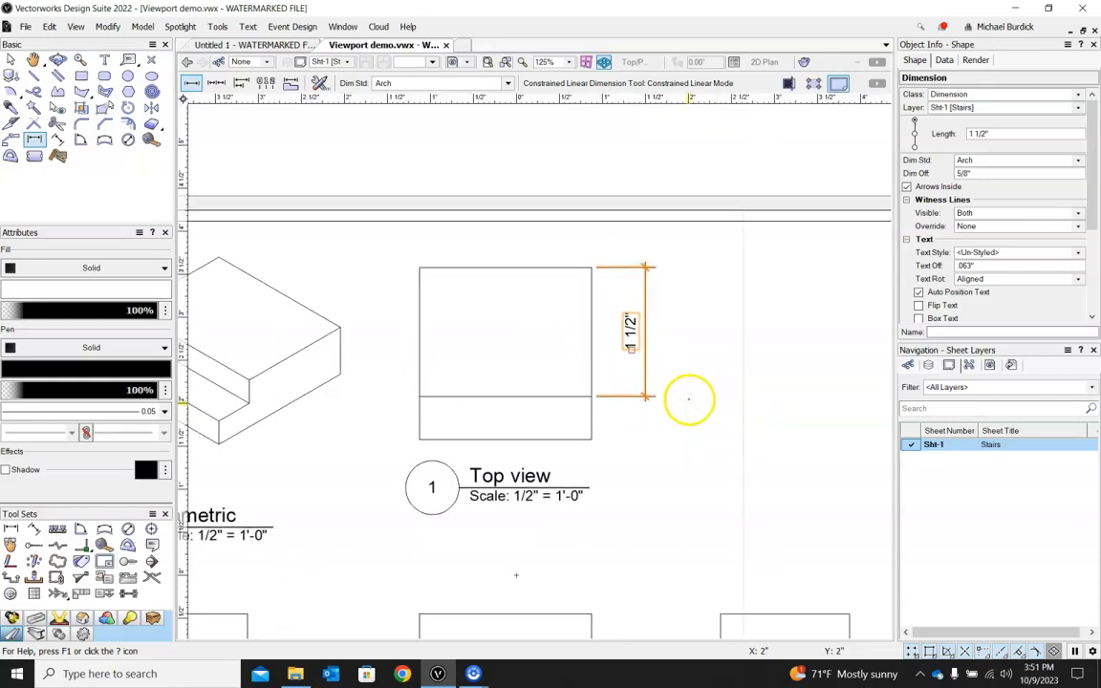
pyautogui.scroll(-2, 689, 400)
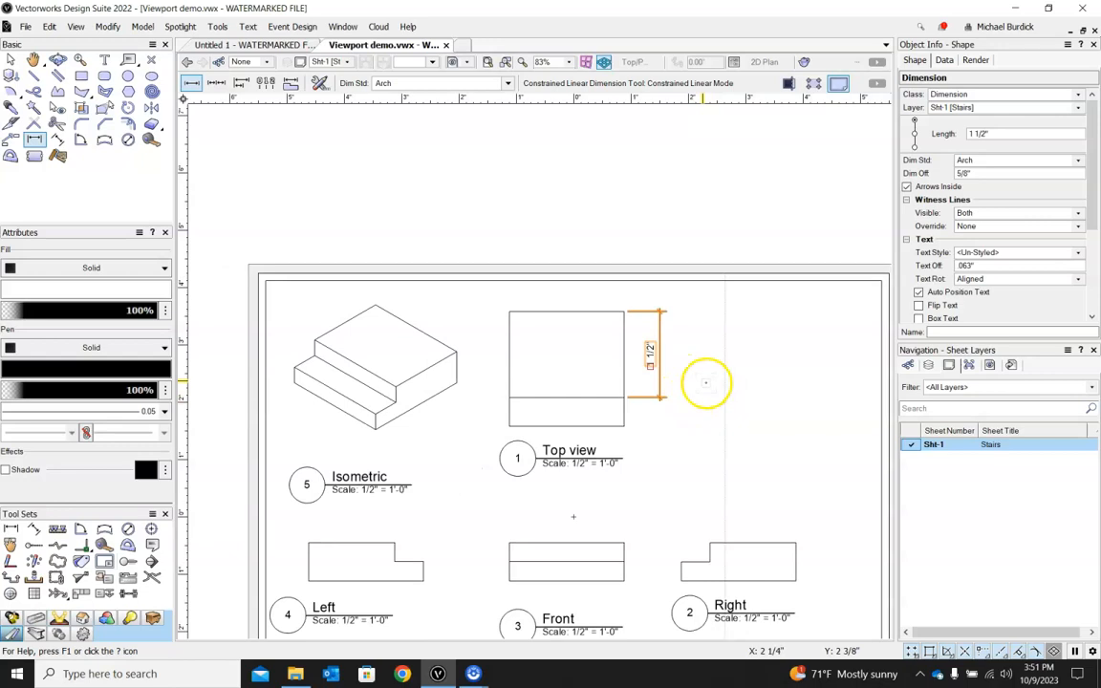
pyautogui.scroll(-2, 629, 363)
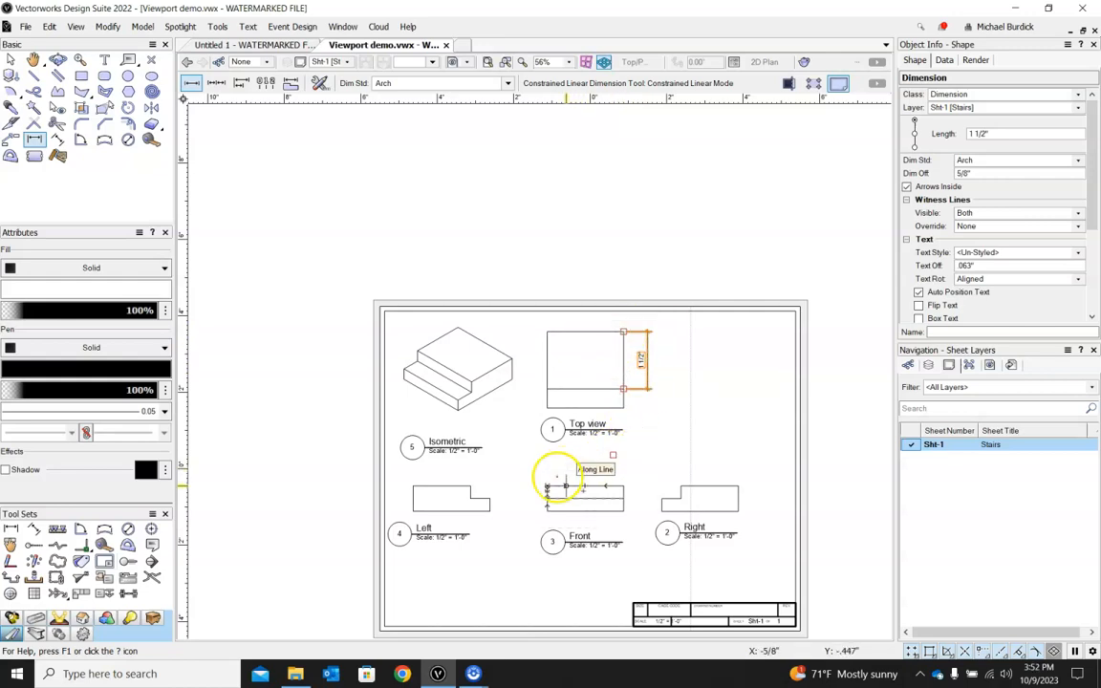
pyautogui.press('Delete')
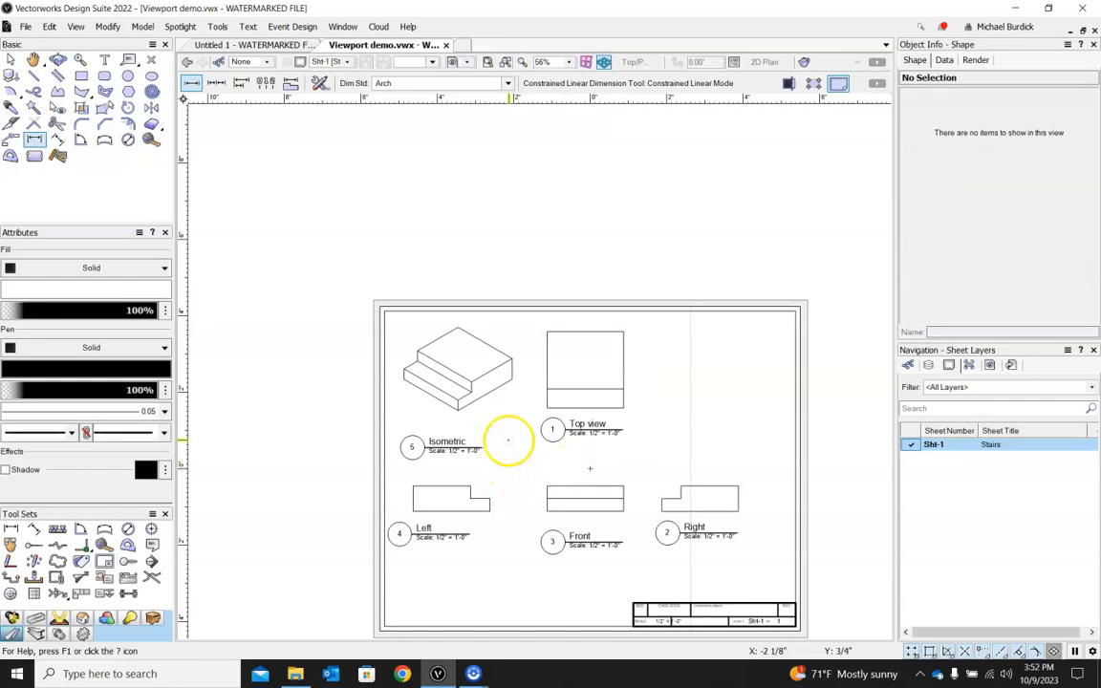
pyautogui.press('x')
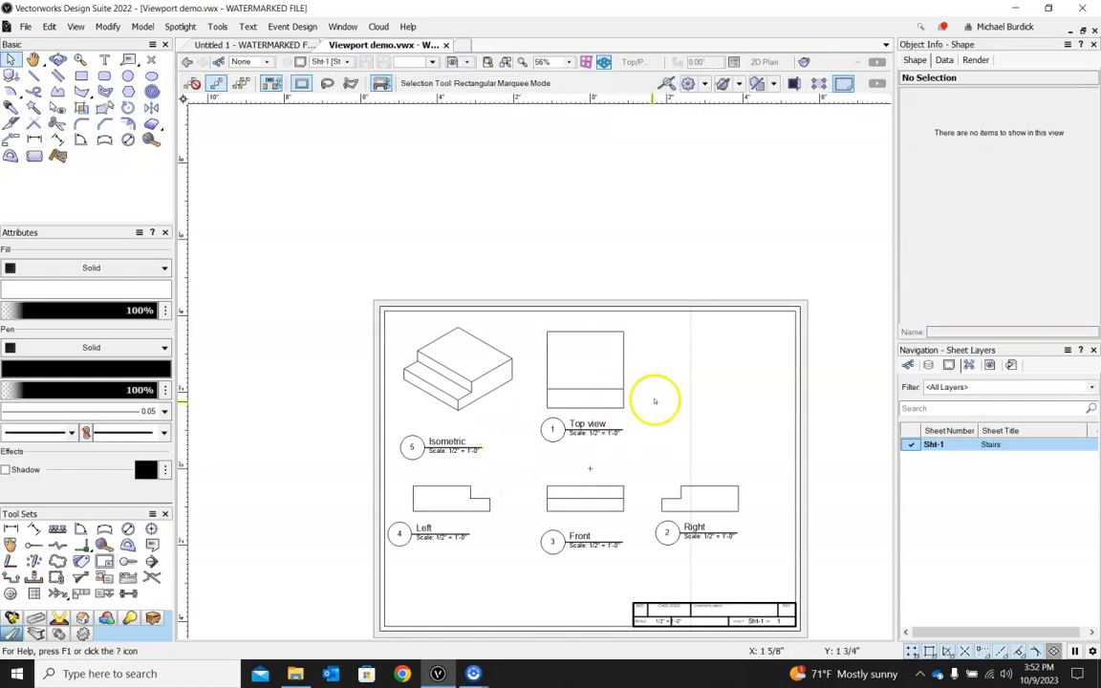
# Open the Top view viewport's annotations and add a constrained linear dimension for the upper tread's depth, offset 10 1/4".
pyautogui.doubleClick(589, 393)
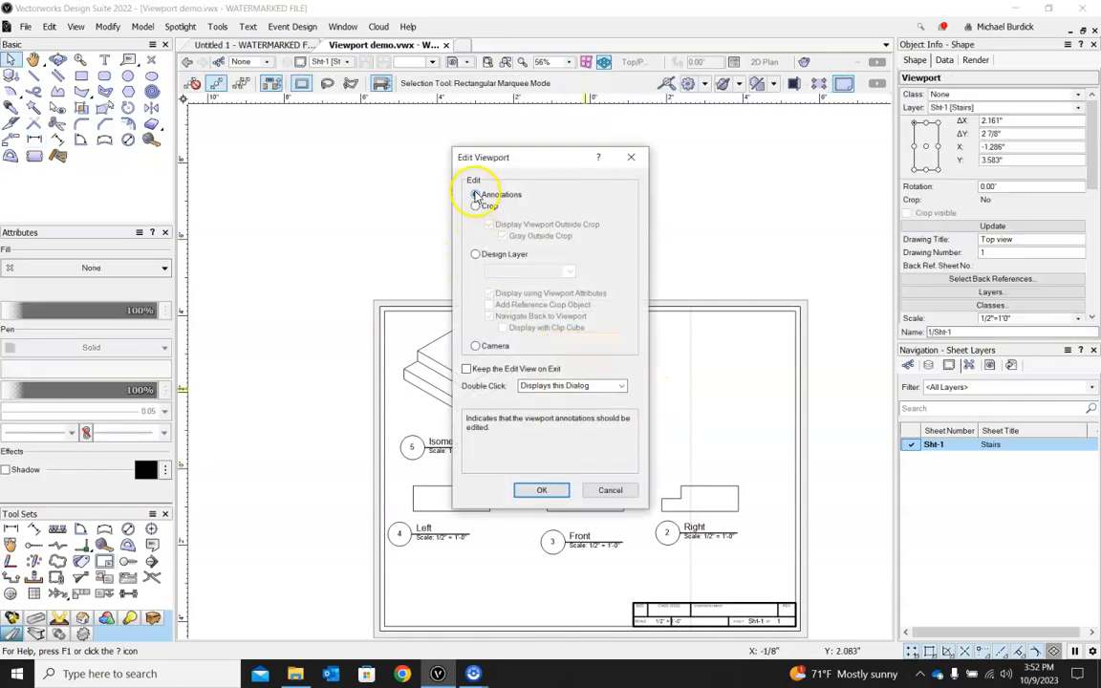
pyautogui.click(542, 489)
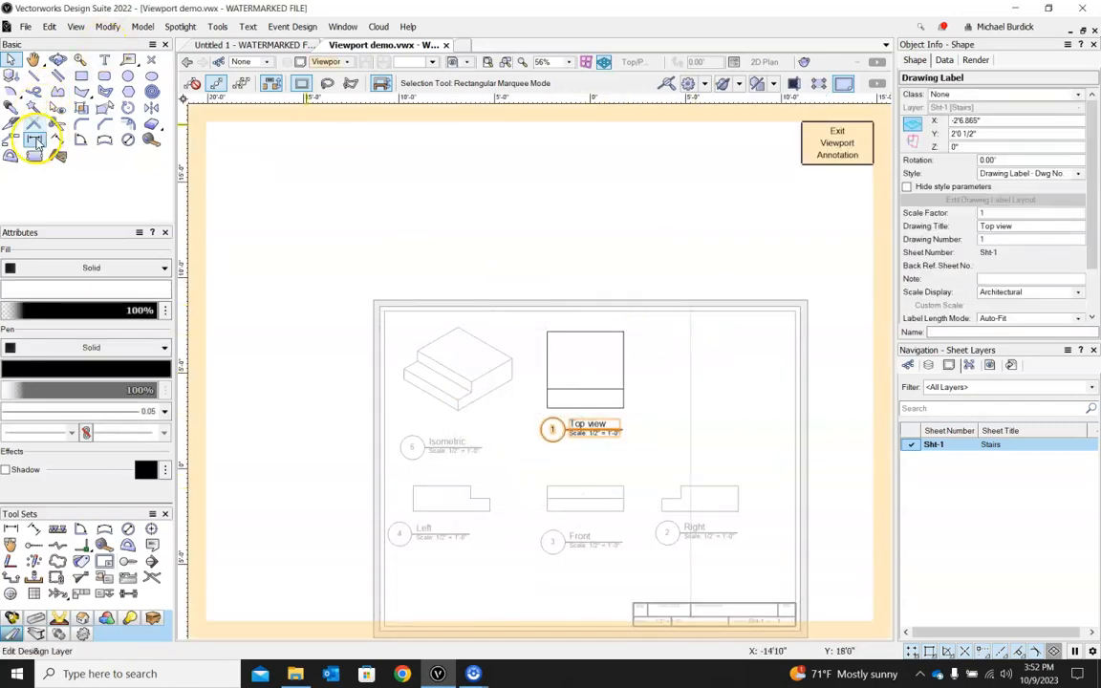
pyautogui.click(34, 139)
pyautogui.scroll(3, 638, 336)
pyautogui.click(604, 323)
pyautogui.click(603, 452)
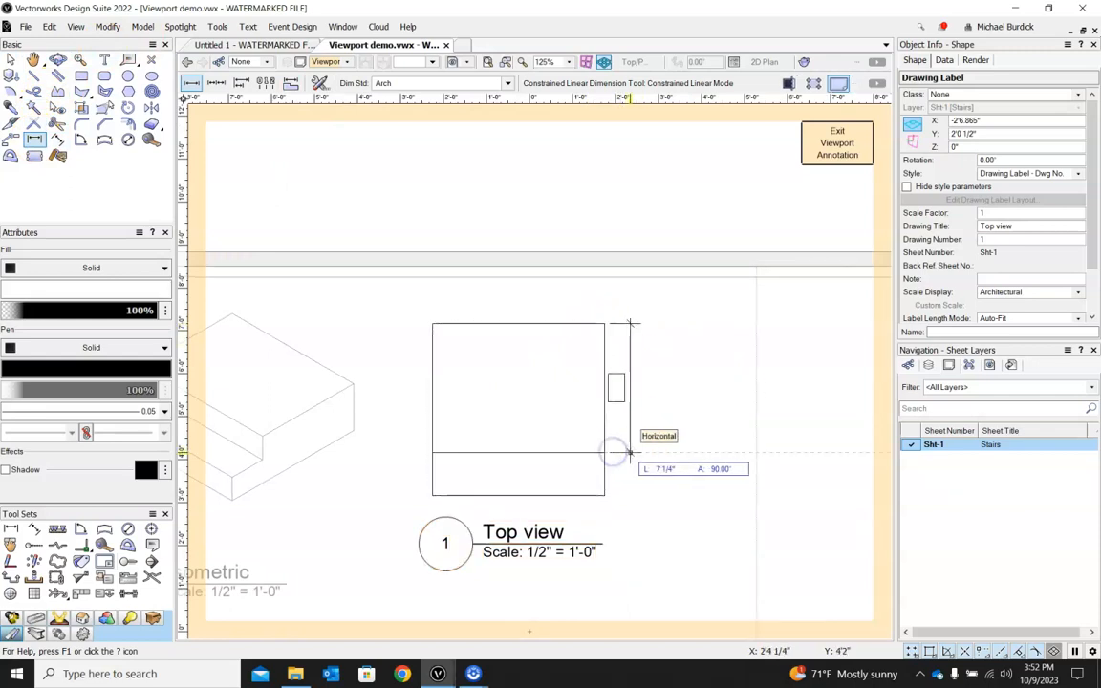
pyautogui.click(641, 449)
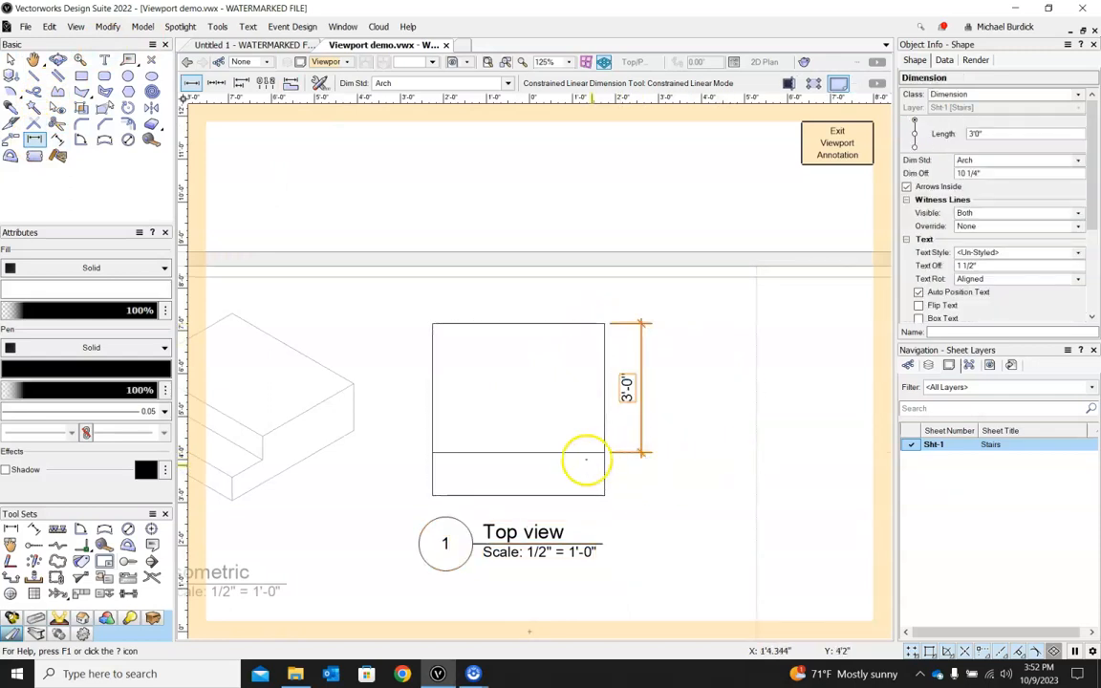
# Dimension the lower tread's depth in the top view, aligned with the upper tread's dimension.
pyautogui.click(604, 453)
pyautogui.click(604, 495)
pyautogui.click(641, 453)
pyautogui.scroll(-2, 708, 425)
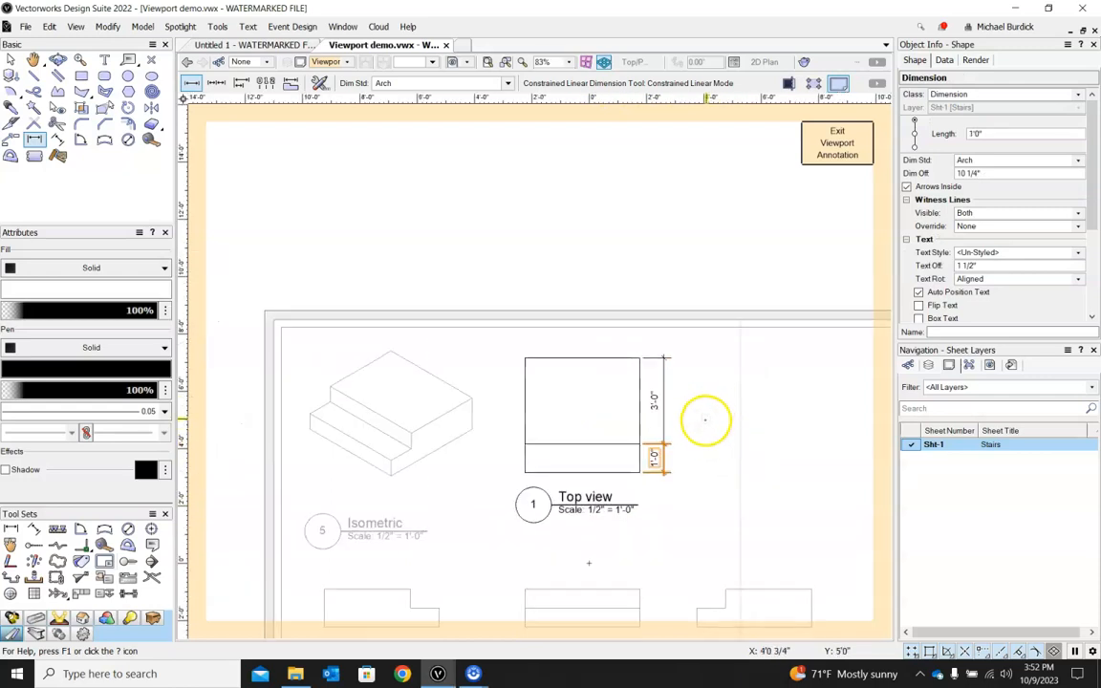
# Dimension the stairs' overall width above the top view and exit the viewport annotations.
pyautogui.scroll(2, 689, 454)
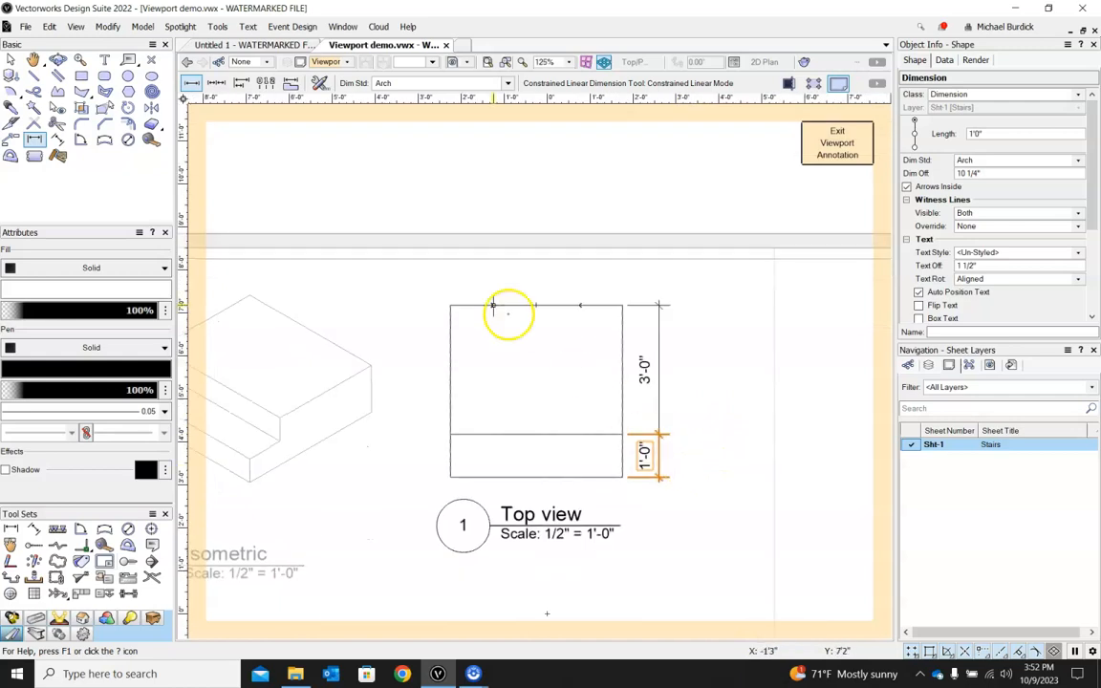
pyautogui.click(450, 306)
pyautogui.click(621, 306)
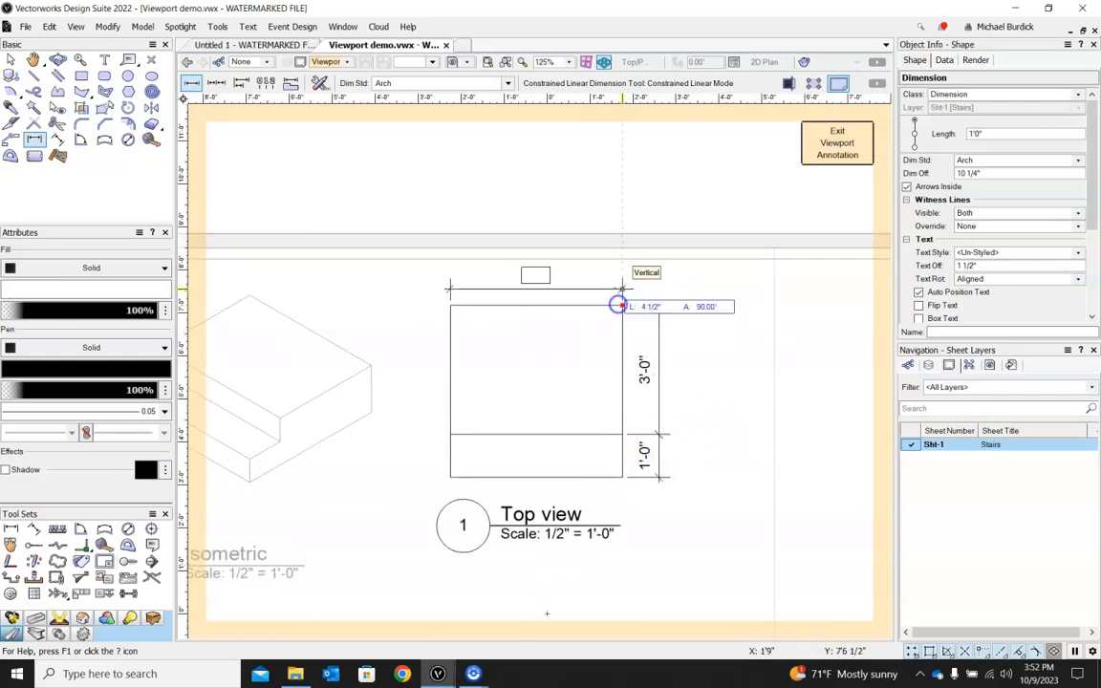
pyautogui.click(617, 289)
pyautogui.click(837, 144)
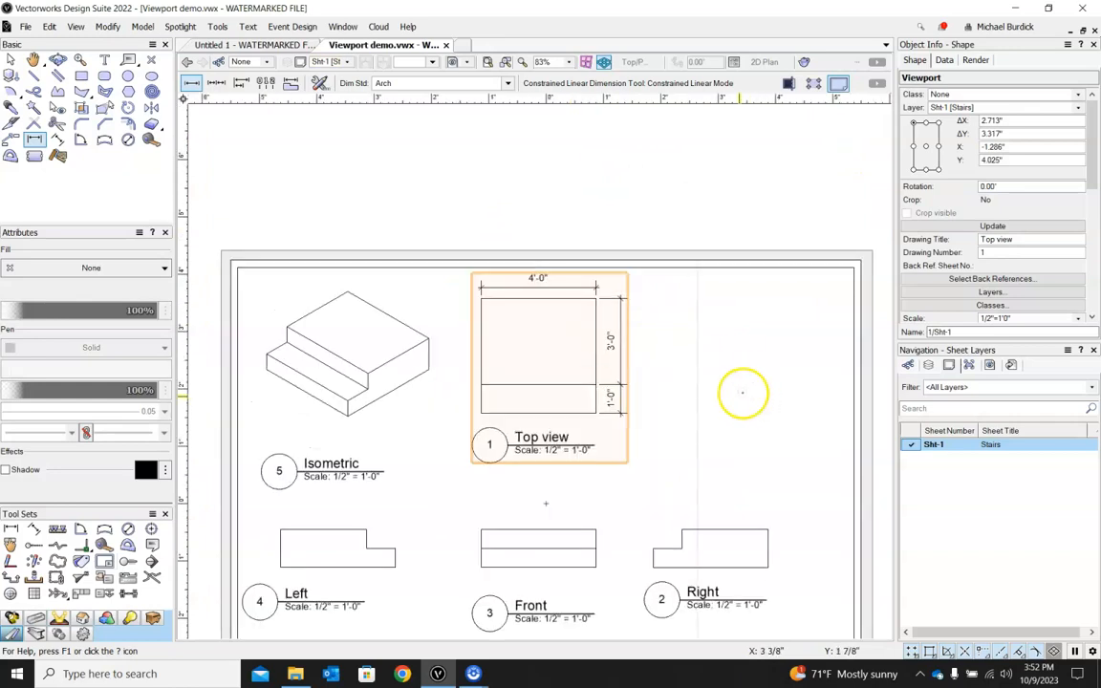
# In the Right viewport's annotations, dimension both tread depths above the view with one constrained chain dimension.
pyautogui.press('x')
pyautogui.doubleClick(700, 523)
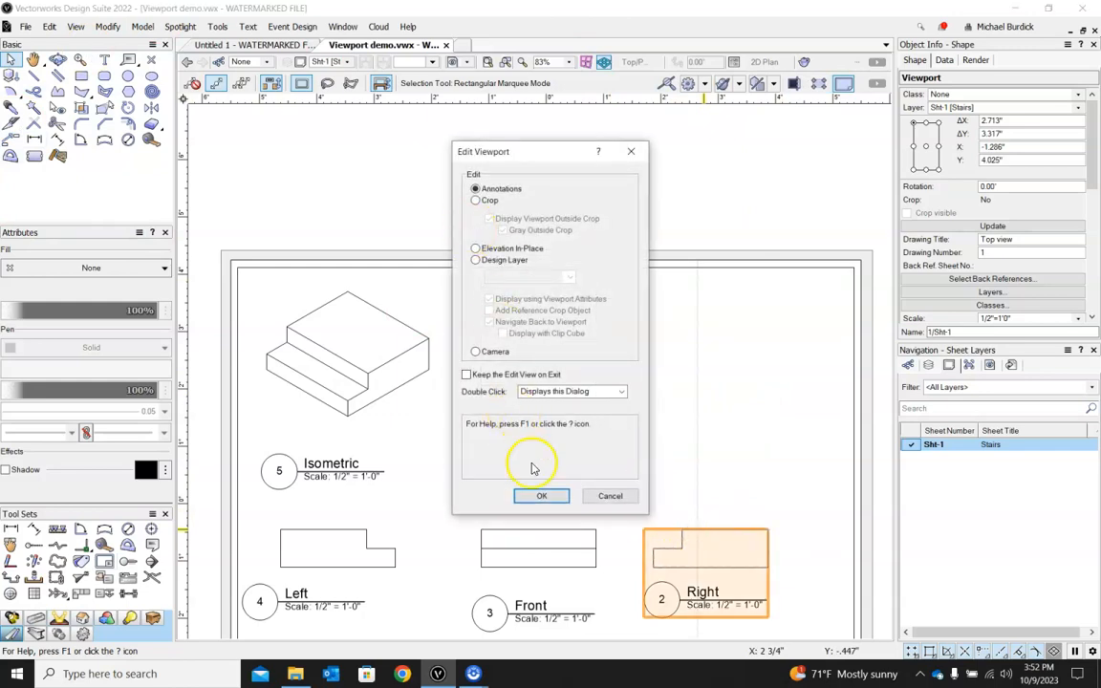
pyautogui.click(542, 496)
pyautogui.scroll(4, 674, 555)
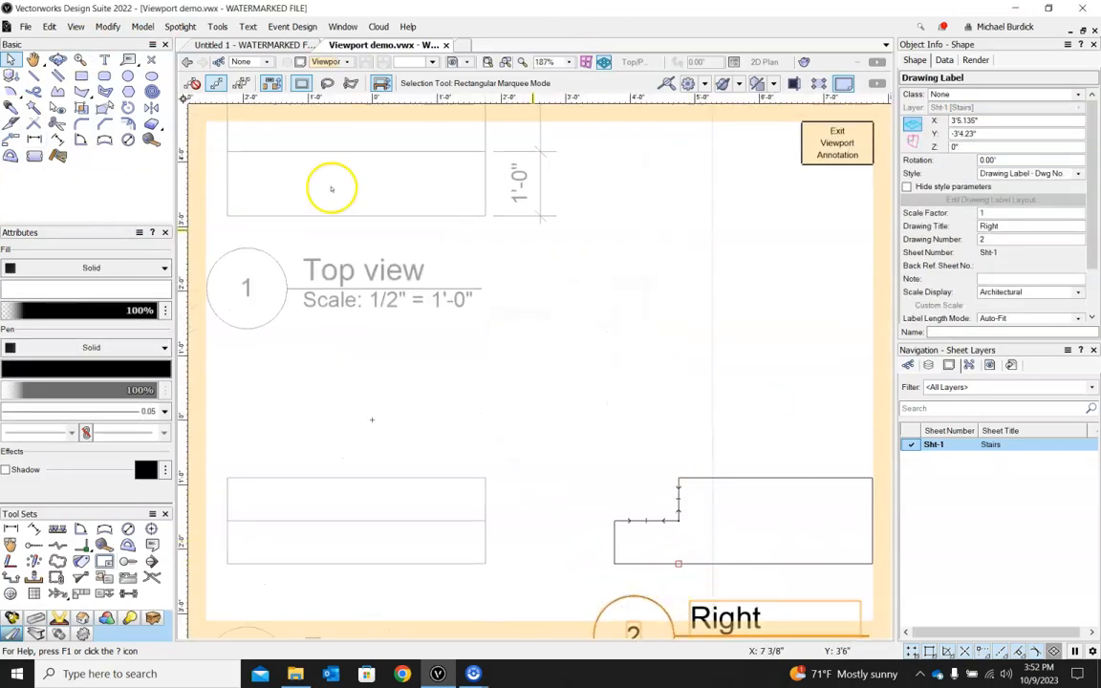
pyautogui.click(33, 140)
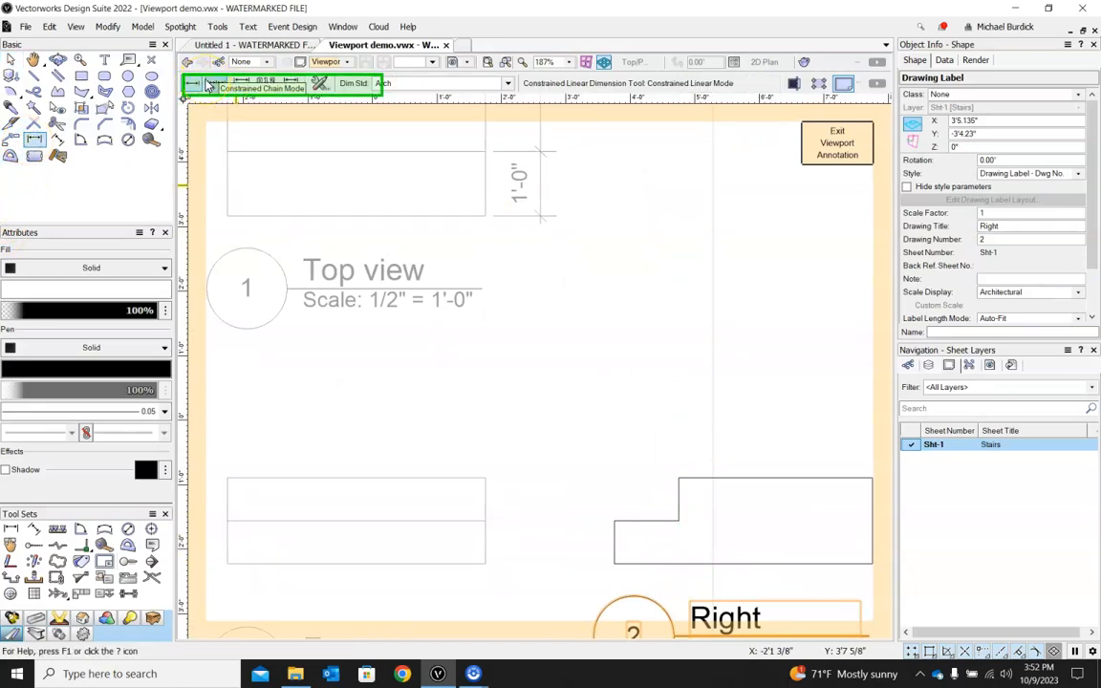
pyautogui.click(244, 85)
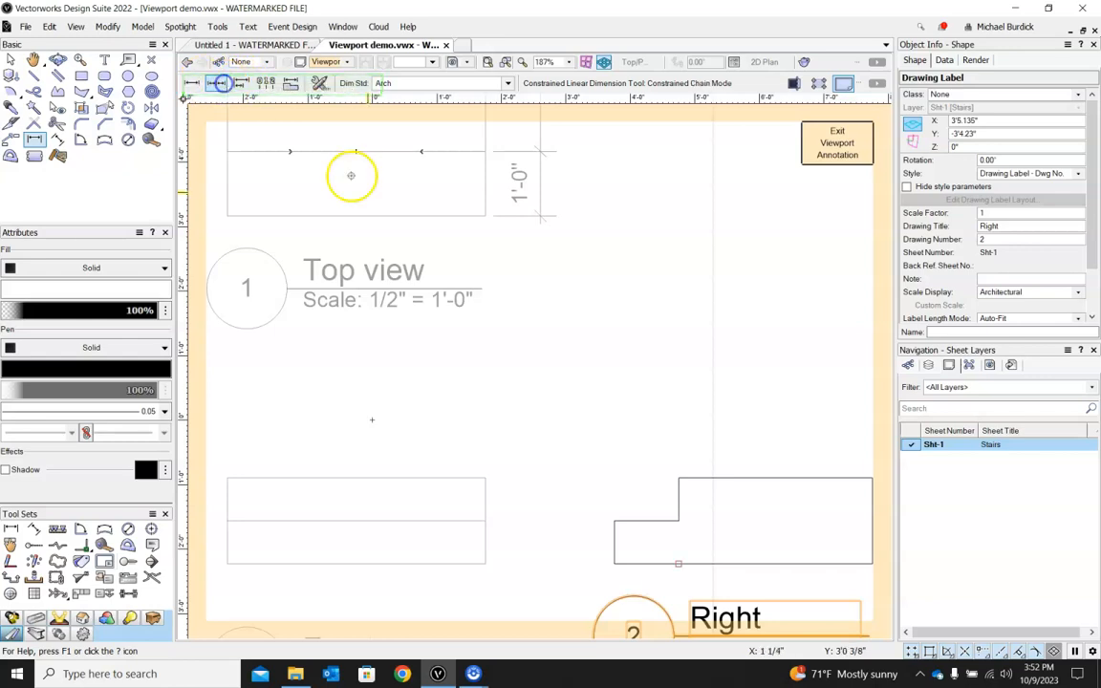
pyautogui.scroll(-2, 392, 363)
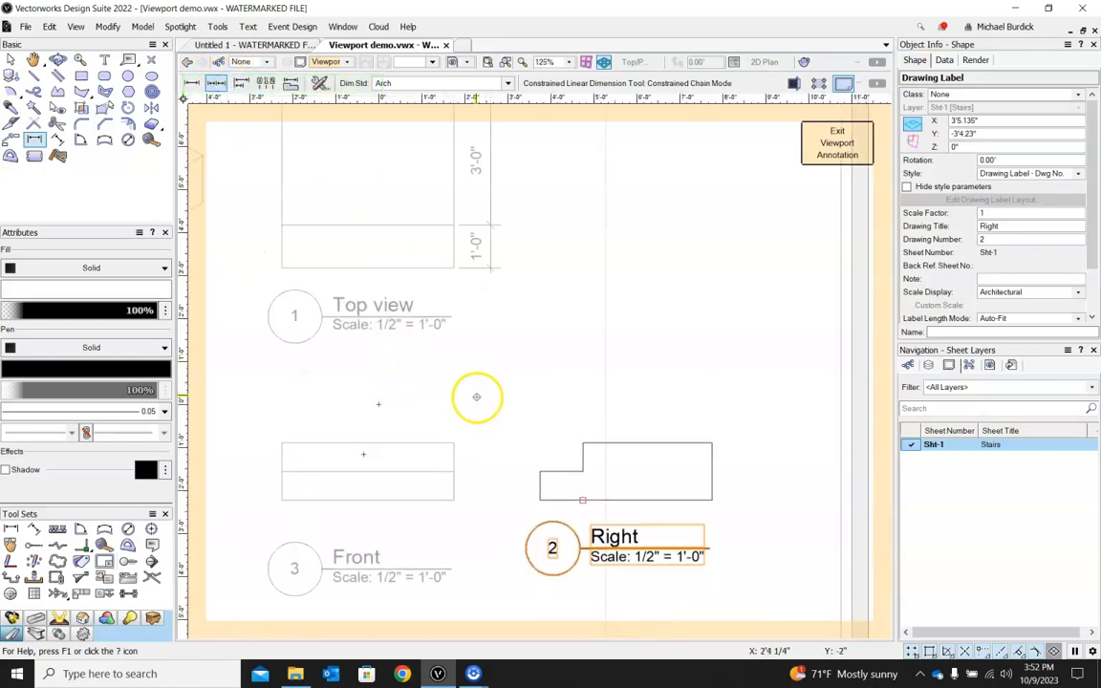
pyautogui.click(540, 466)
pyautogui.click(576, 466)
pyautogui.click(561, 397)
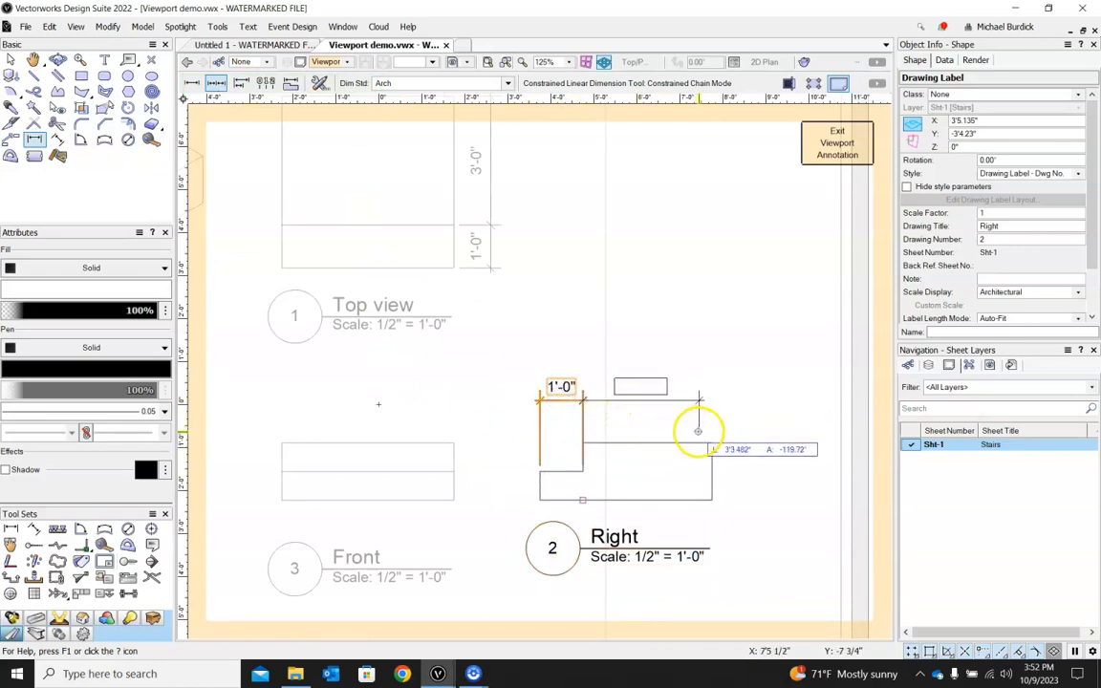
pyautogui.doubleClick(705, 435)
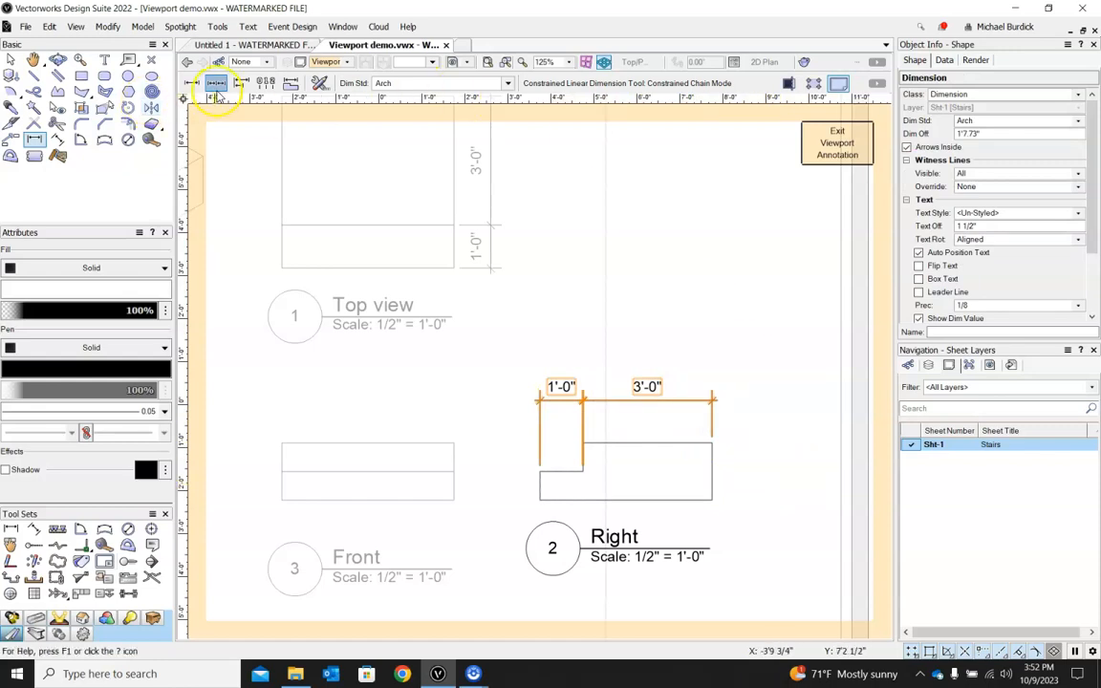
# Try constrained baseline dimensions for the lower step height and the overall height beside the Right view.
pyautogui.press('u')
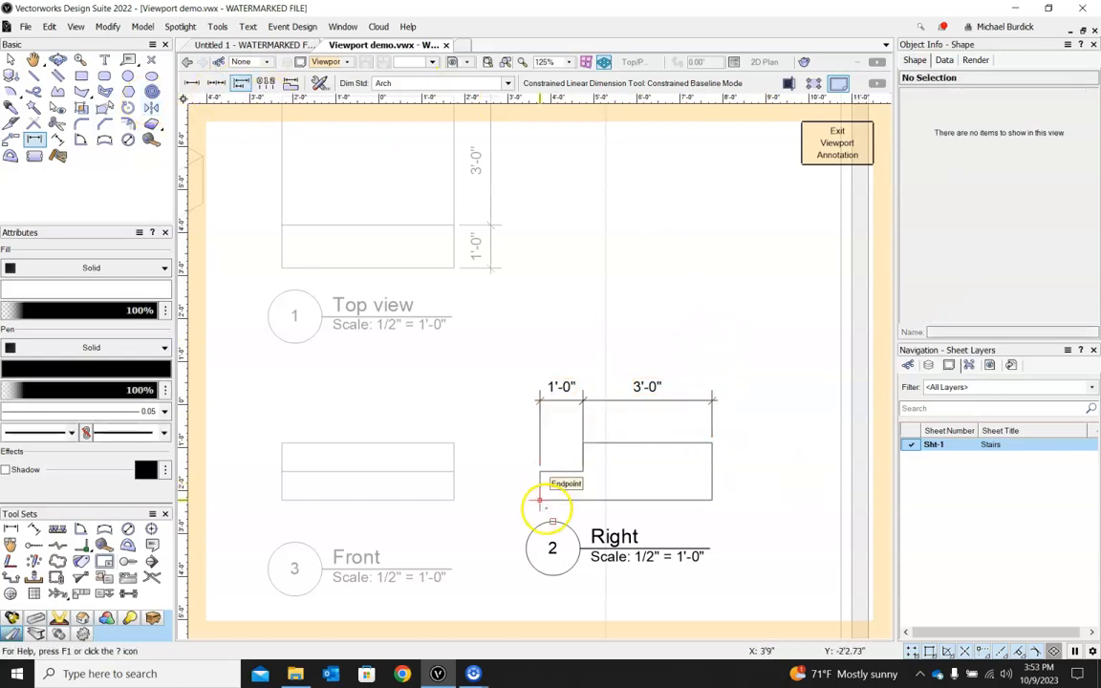
pyautogui.click(541, 501)
pyautogui.click(542, 472)
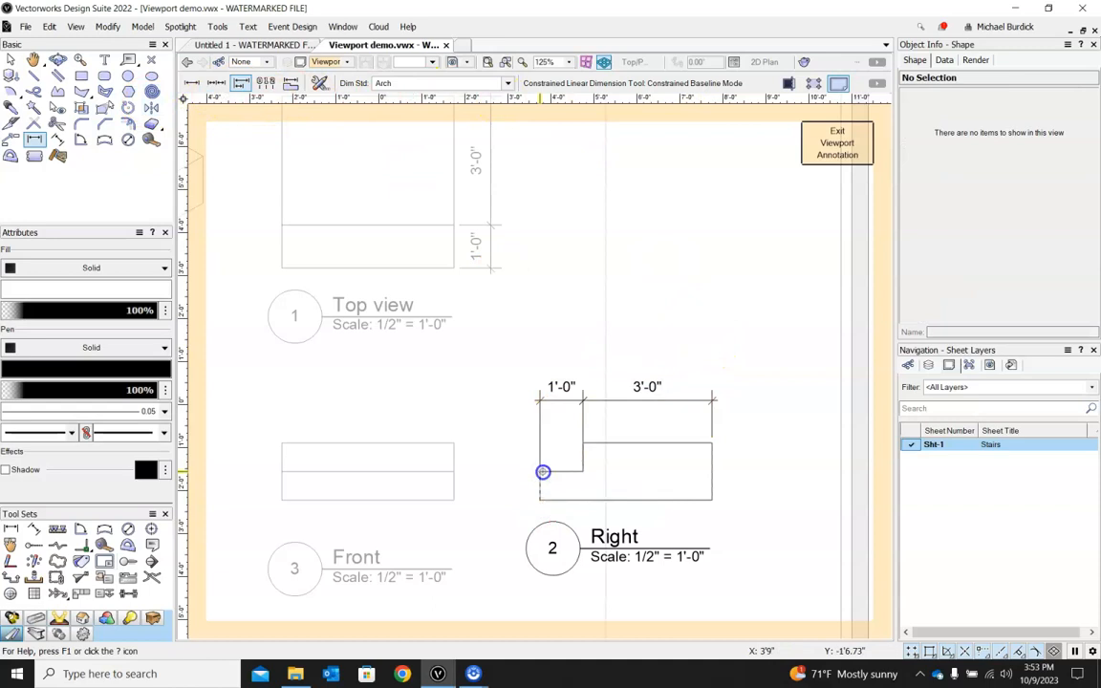
pyautogui.click(506, 471)
pyautogui.click(590, 443)
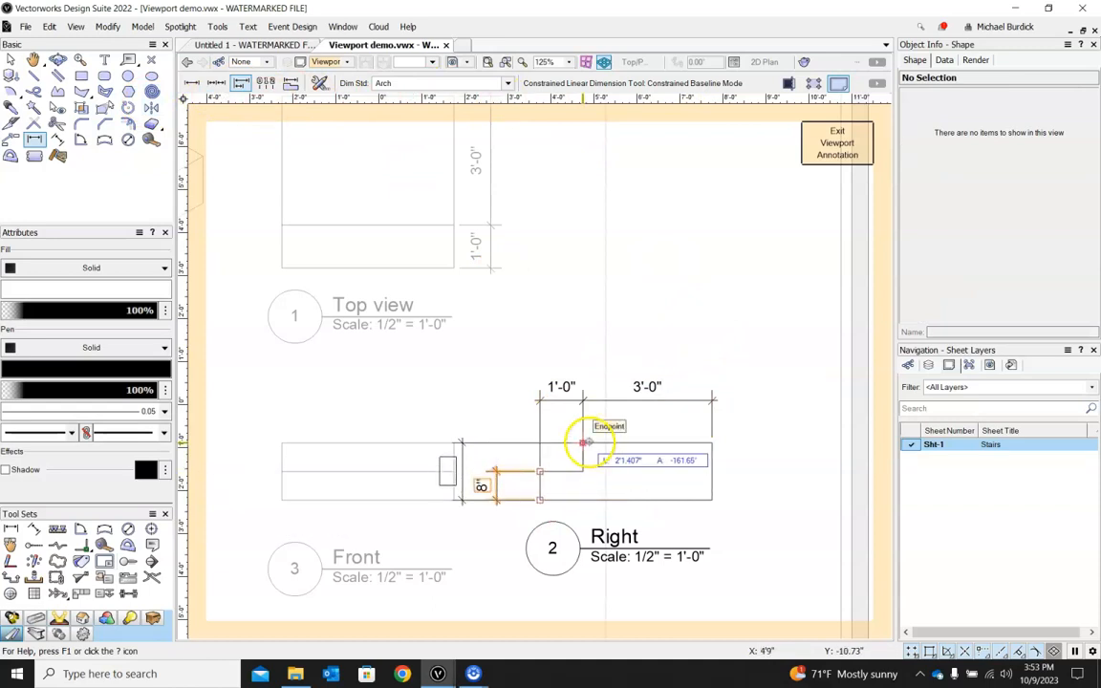
pyautogui.click(445, 462)
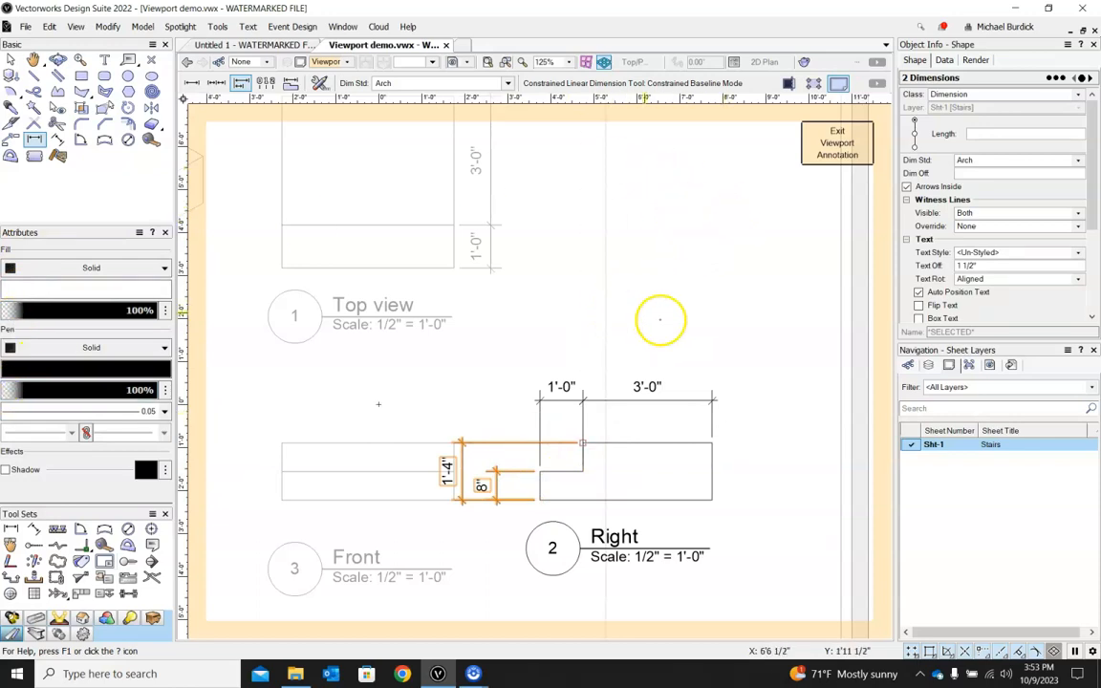
# Delete the two baseline height dimensions beside the Right view and exit the viewport annotations.
pyautogui.scroll(-4, 679, 320)
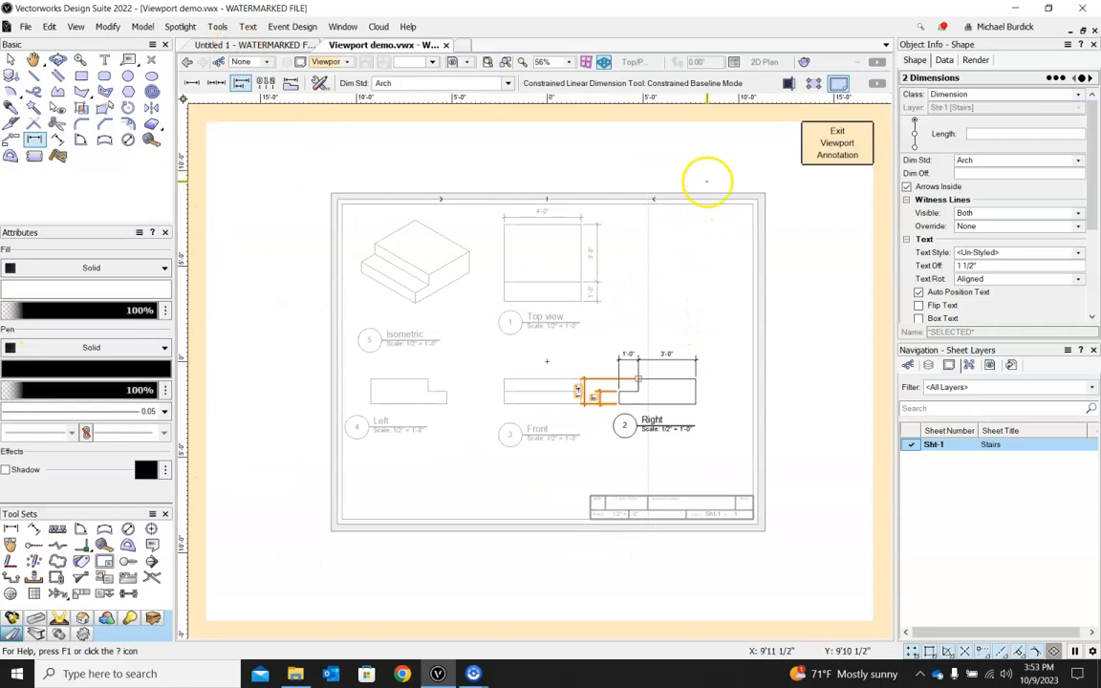
pyautogui.press('Delete')
pyautogui.click(561, 223)
pyautogui.click(9, 61)
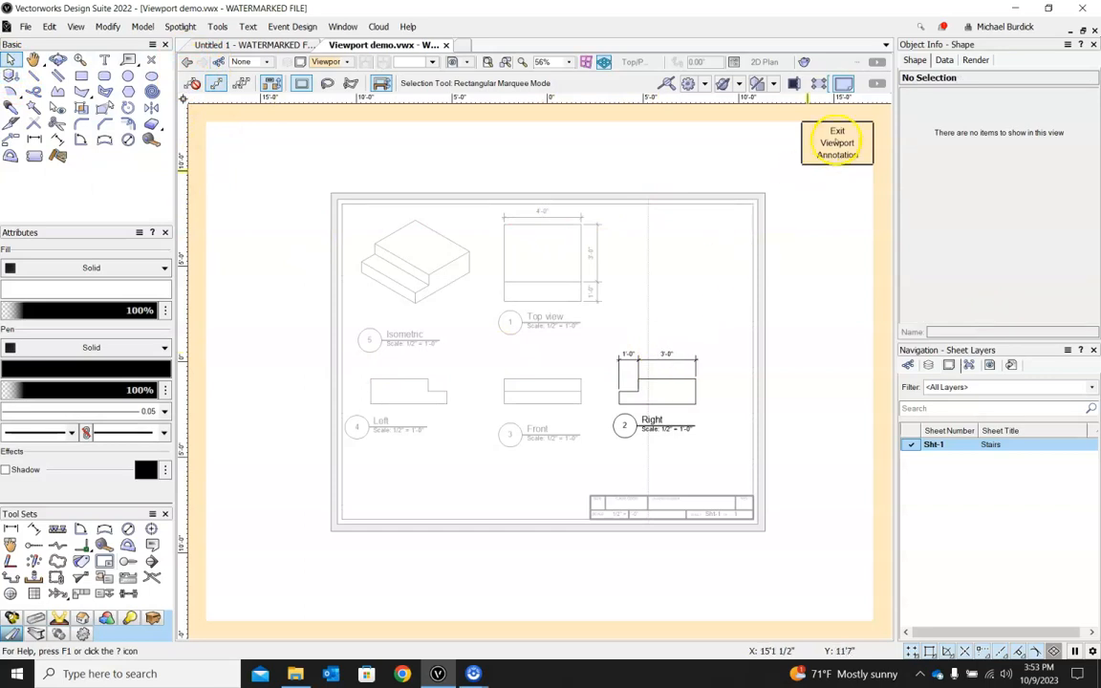
pyautogui.click(836, 142)
# On the stairs design layer, push the stair solid's back face inward with Push/Pull to an overall depth of 2'6".
pyautogui.click(615, 335)
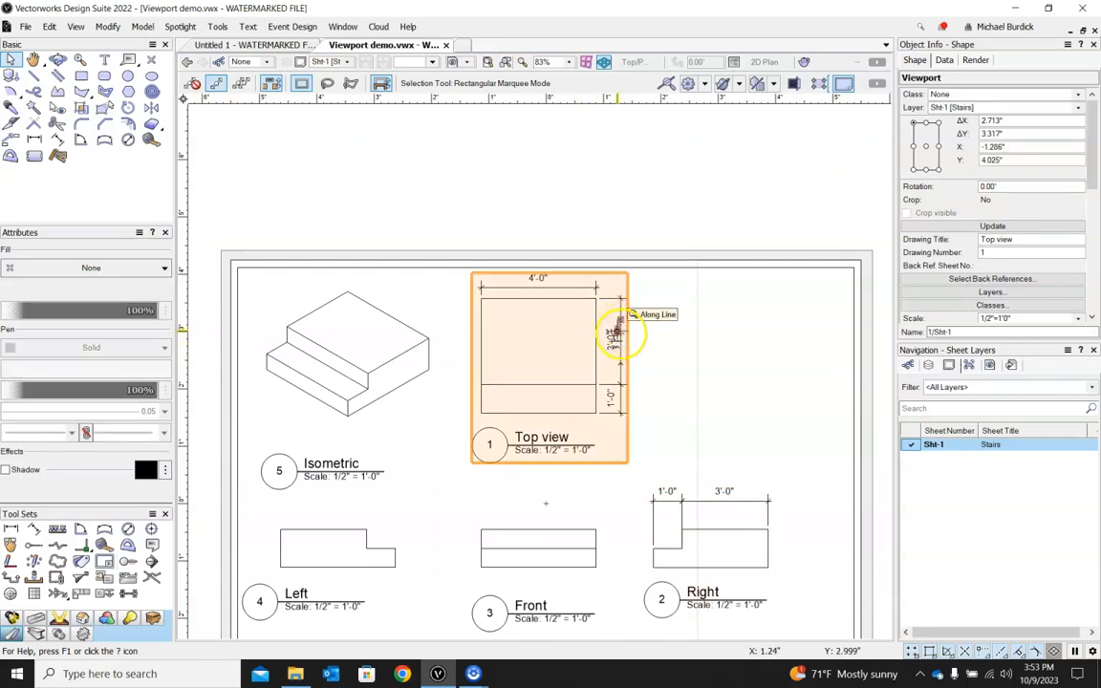
pyautogui.scroll(-2, 617, 330)
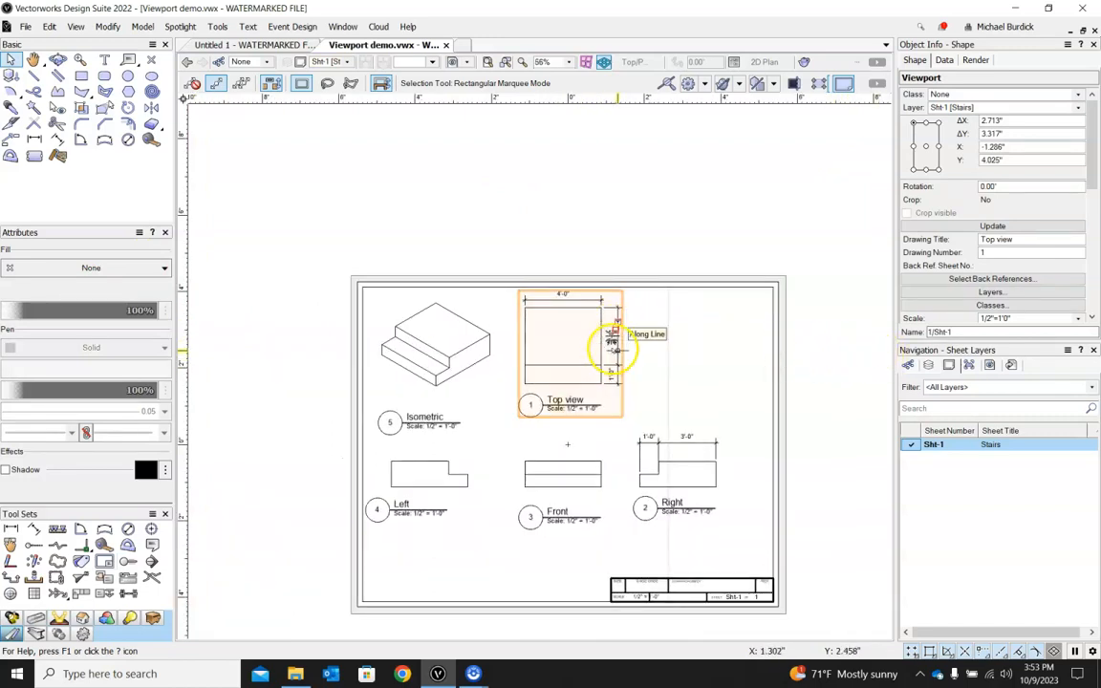
pyautogui.click(925, 366)
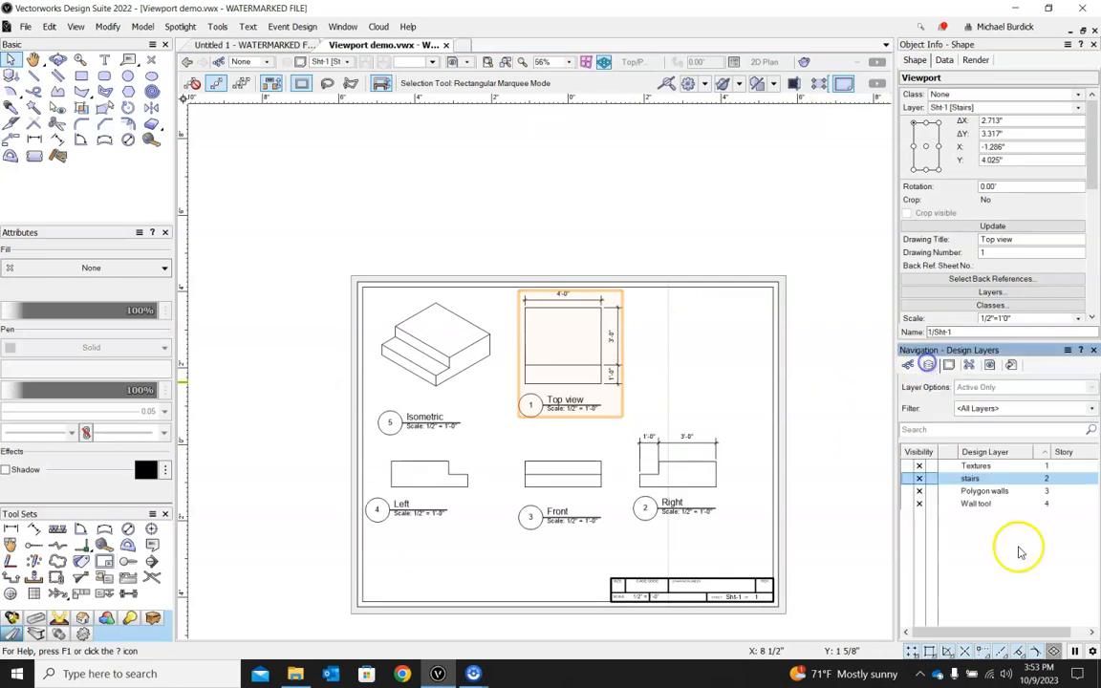
pyautogui.click(947, 479)
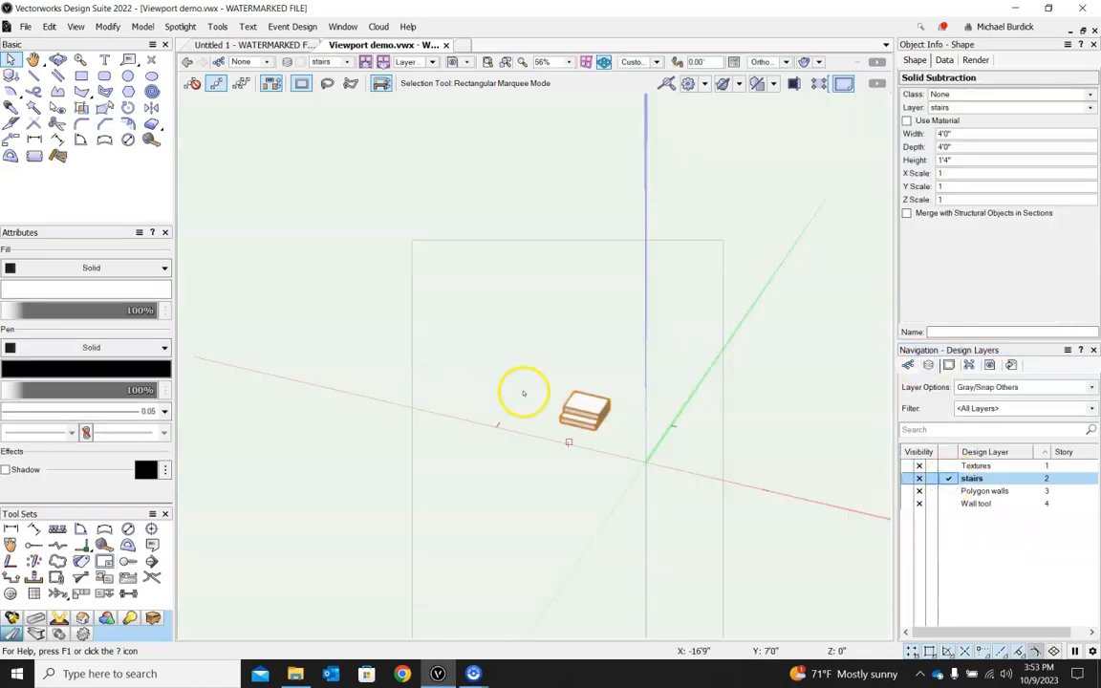
pyautogui.keyDown('shift'); pyautogui.moveTo(675, 353); pyautogui.dragTo(238, 310, button='middle'); pyautogui.keyUp('shift')
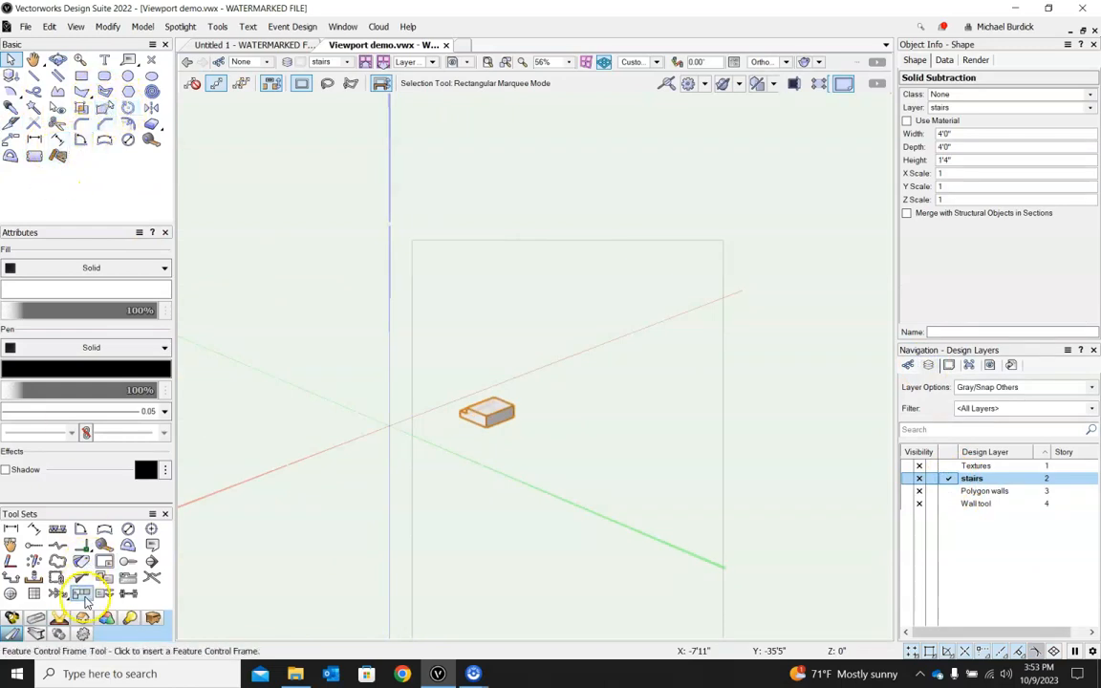
pyautogui.click(107, 622)
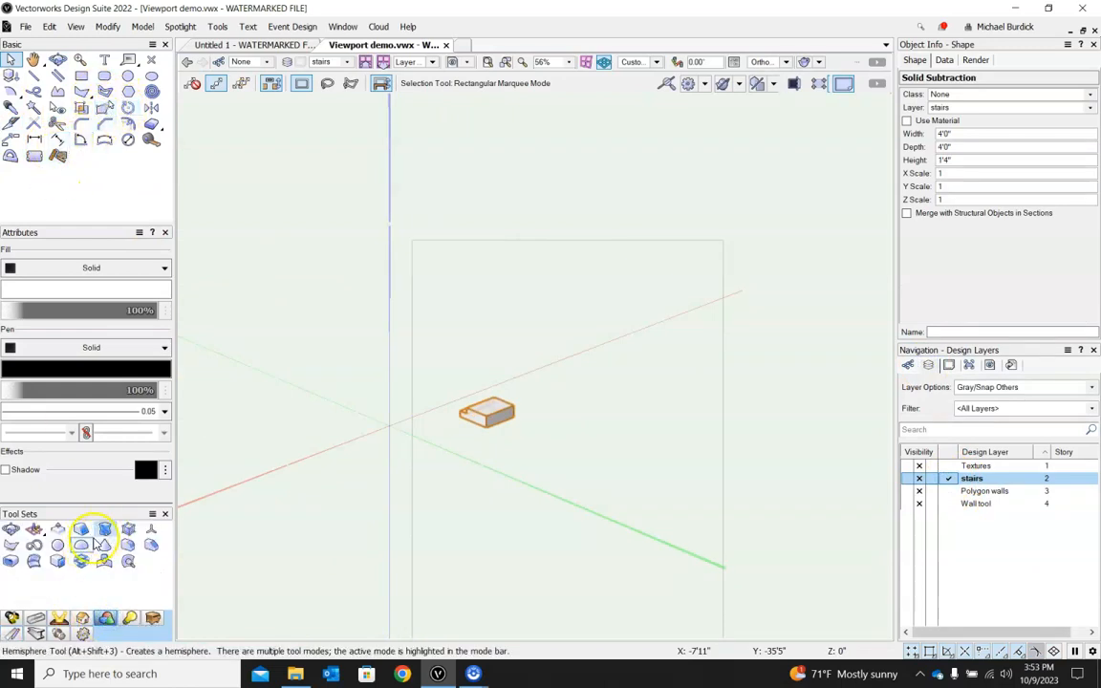
pyautogui.click(54, 529)
pyautogui.scroll(4, 497, 401)
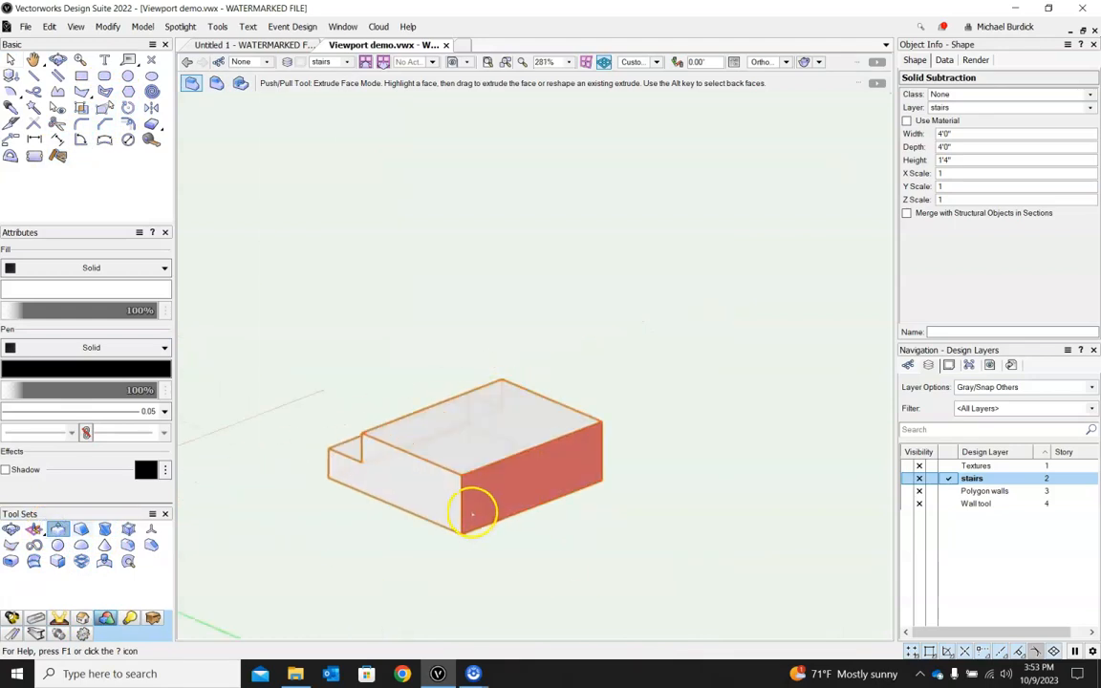
pyautogui.click(472, 501)
pyautogui.click(416, 457)
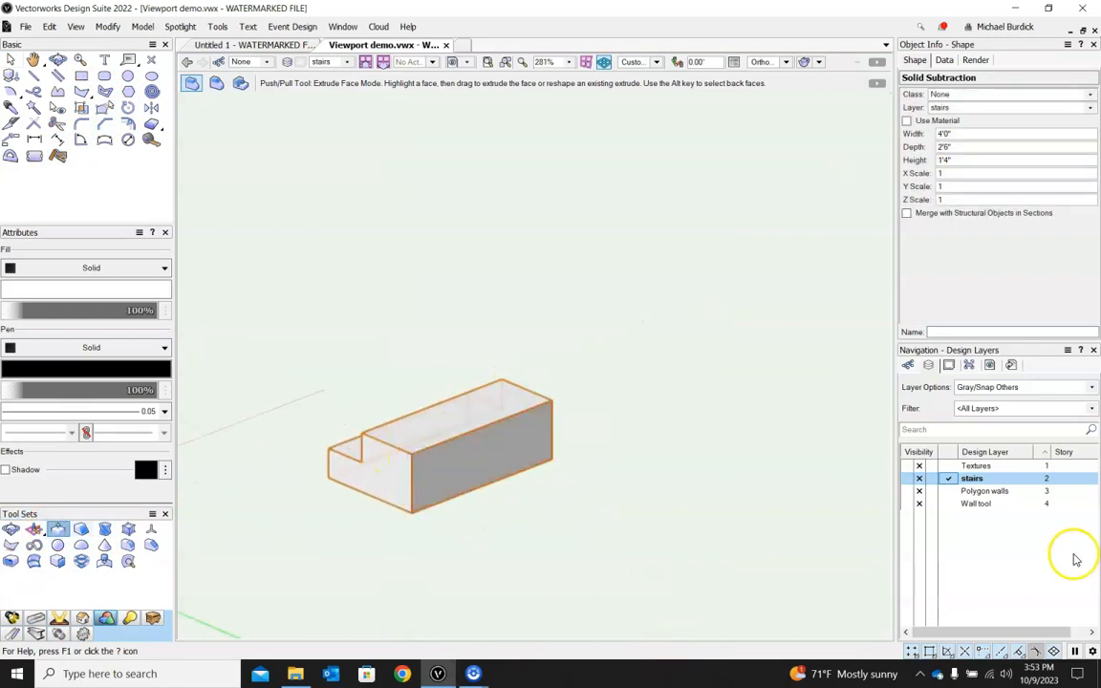
# Return to sheet layer Sht-1 and update all viewports to match the shortened stairs.
pyautogui.click(947, 365)
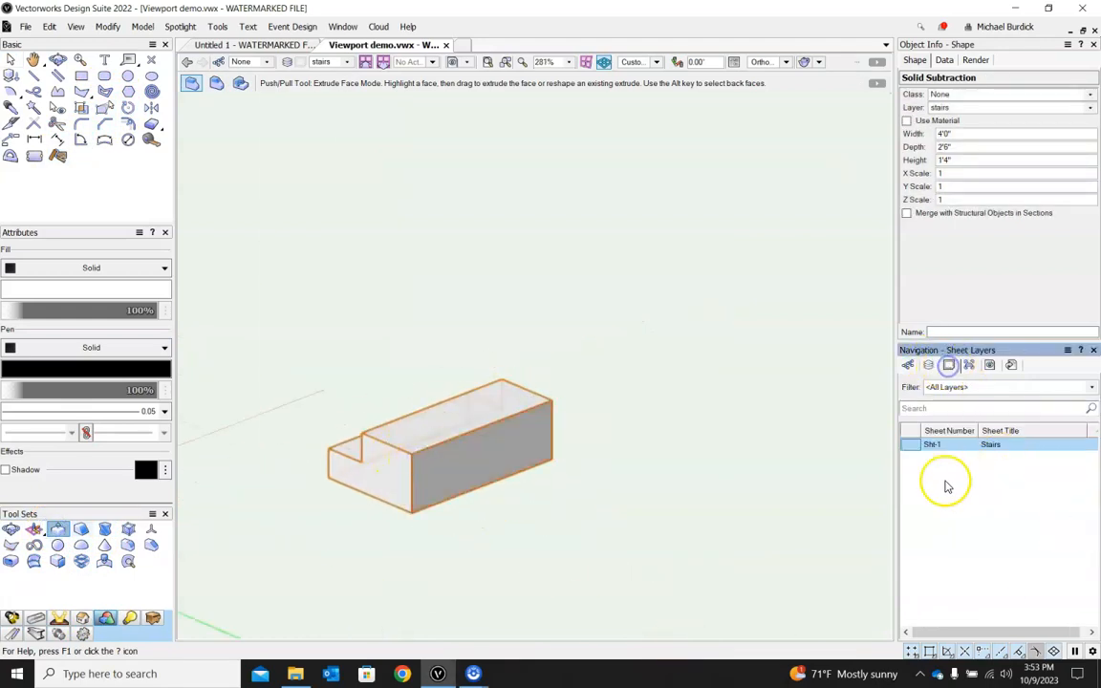
pyautogui.click(912, 445)
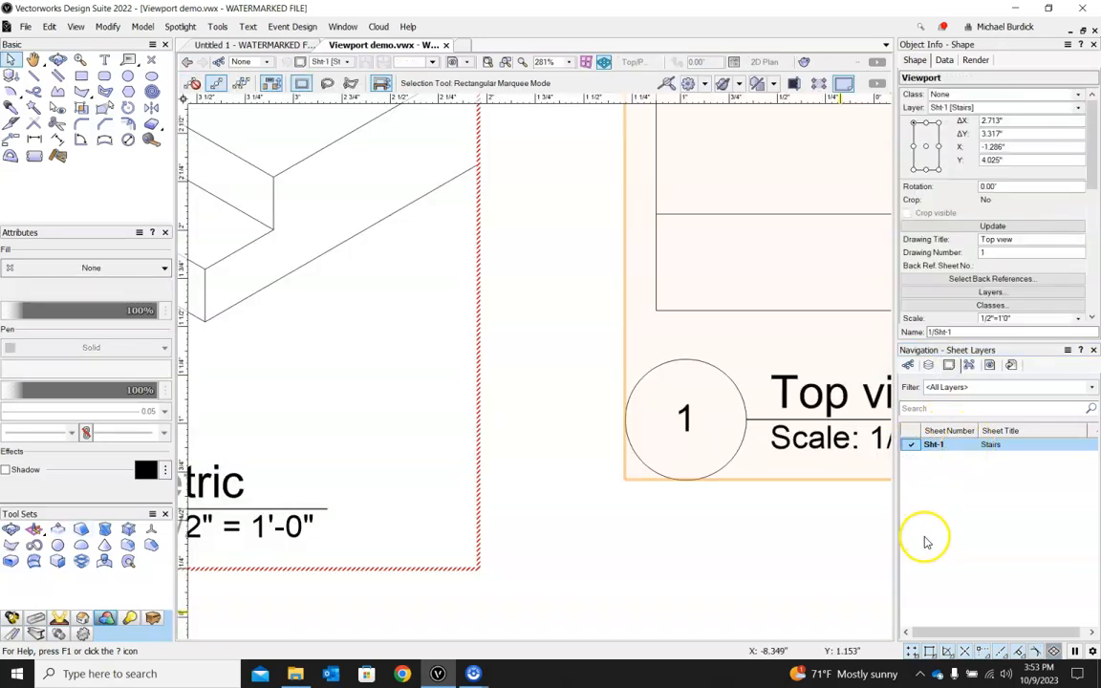
pyautogui.scroll(-3, 644, 519)
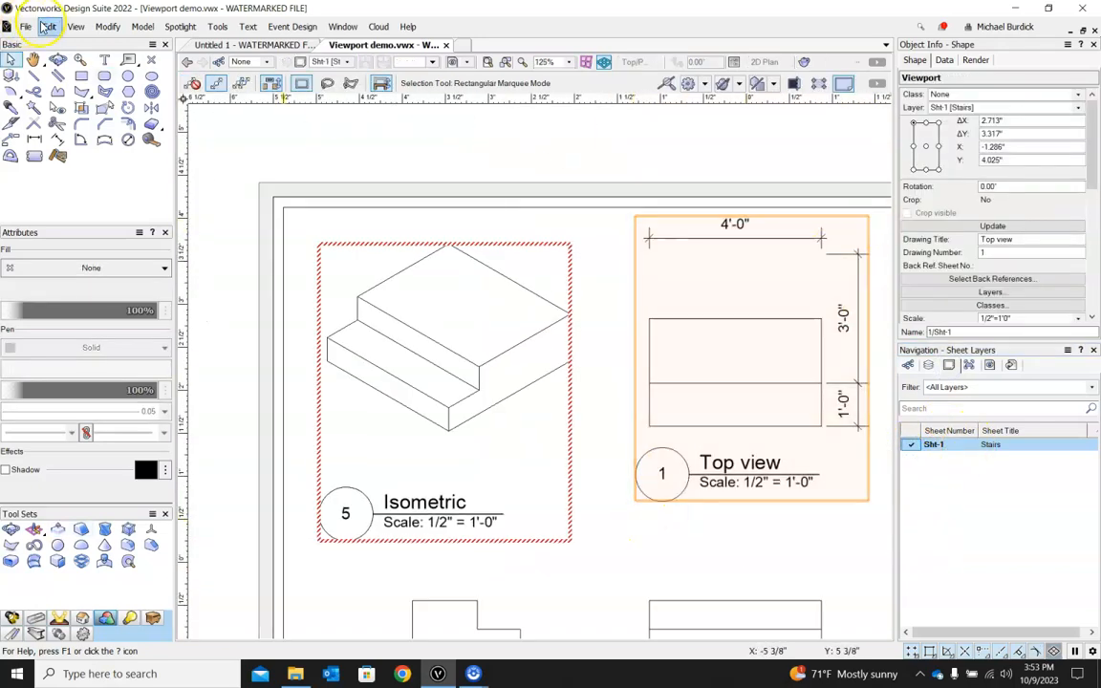
pyautogui.click(74, 27)
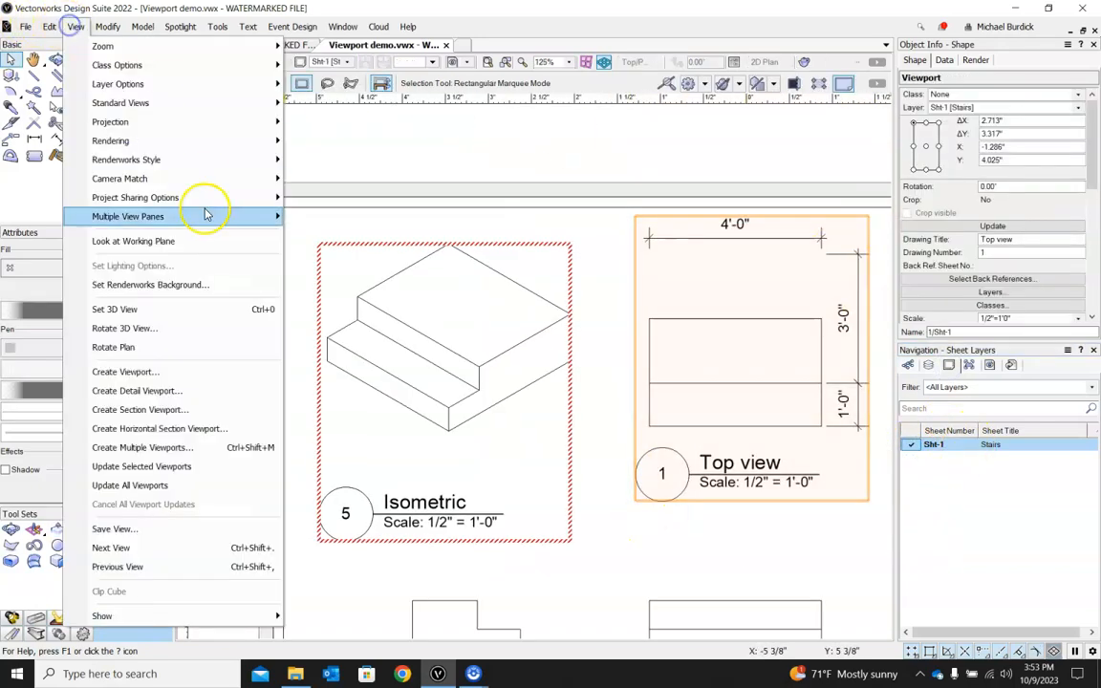
pyautogui.click(199, 484)
pyautogui.scroll(-6, 520, 373)
pyautogui.scroll(4, 560, 405)
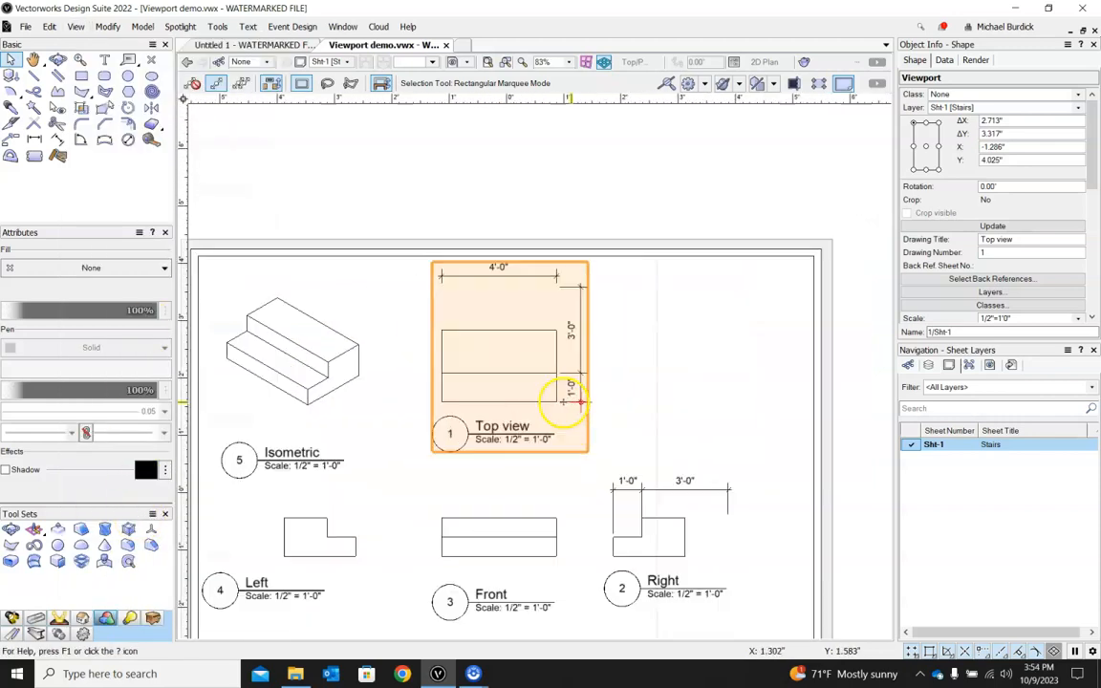
pyautogui.scroll(2, 688, 574)
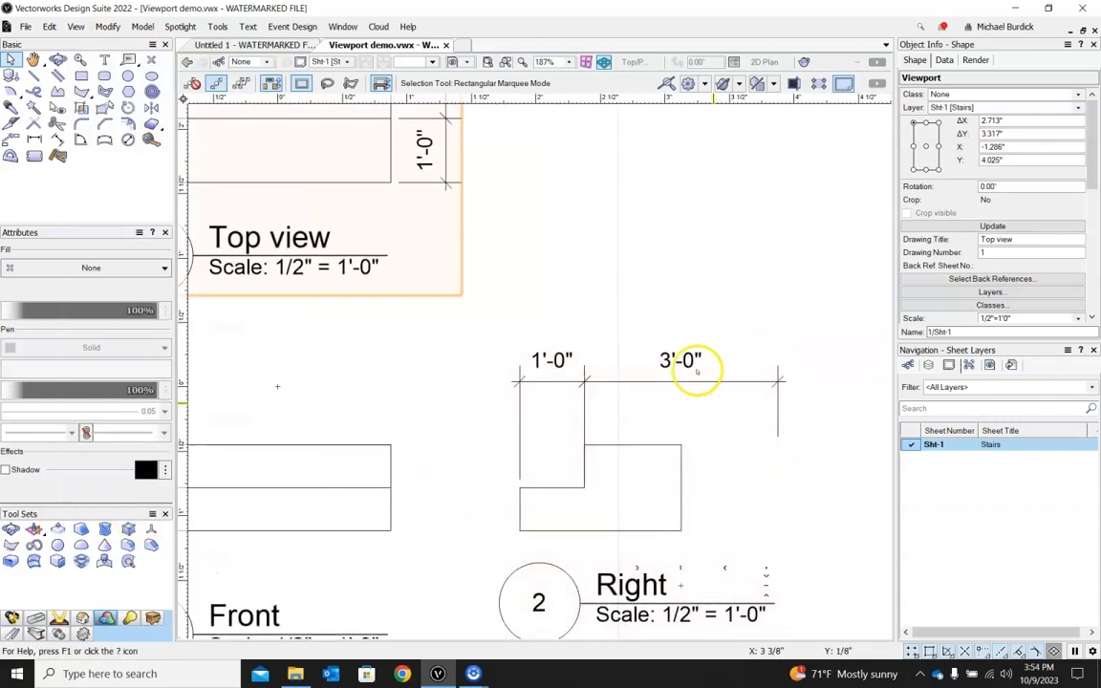
pyautogui.scroll(-2, 616, 382)
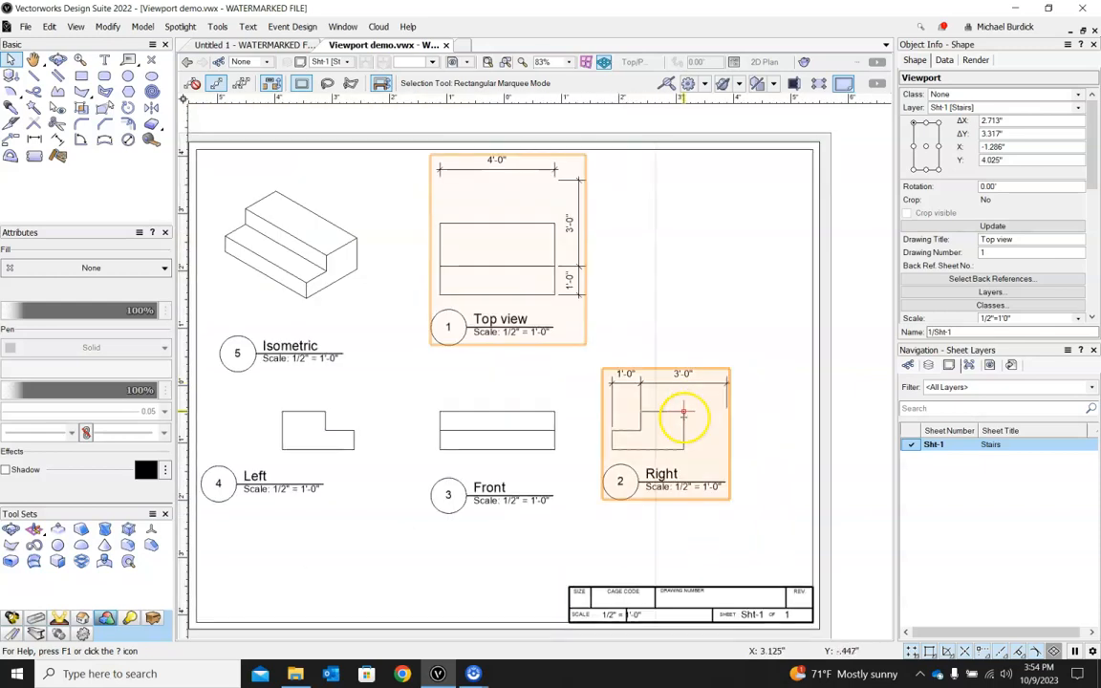
# Open the Right viewport's annotations for editing and delete the linear dimensions above the stair profile.
pyautogui.click(691, 383)
pyautogui.doubleClick(691, 381)
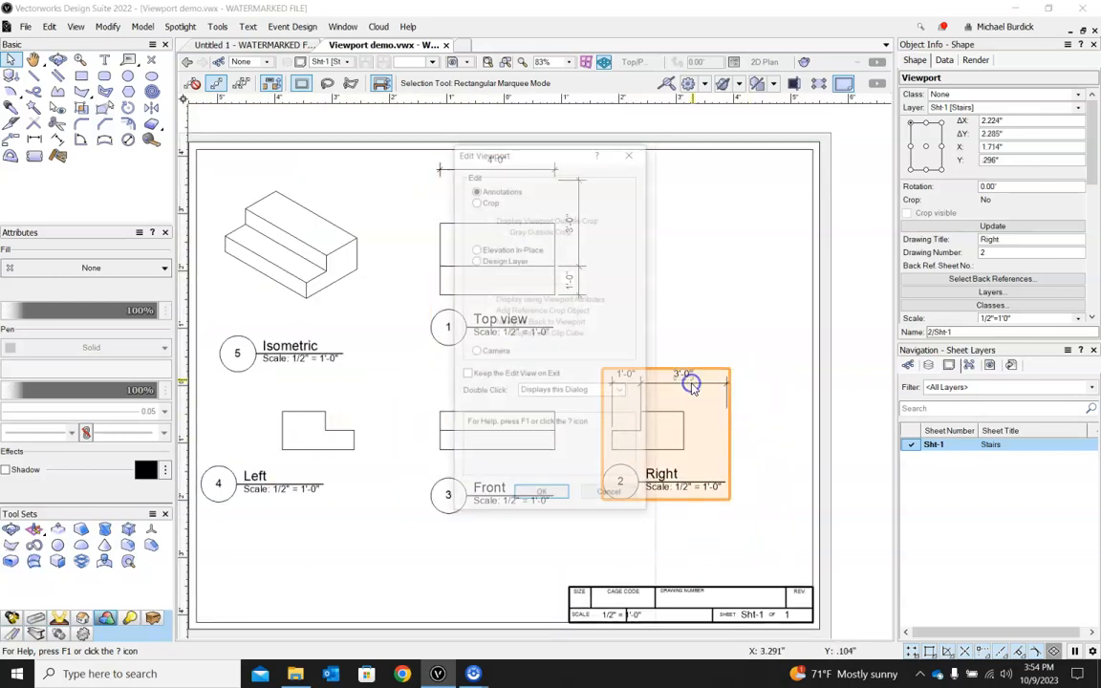
pyautogui.click(539, 495)
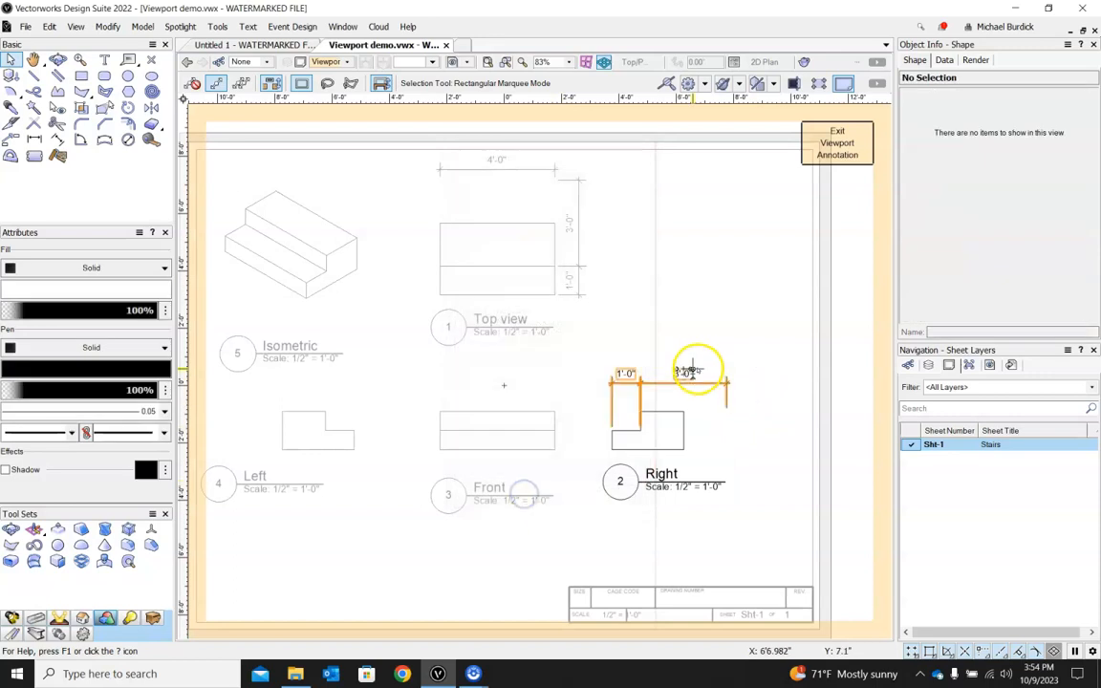
pyautogui.click(693, 381)
pyautogui.press('Delete')
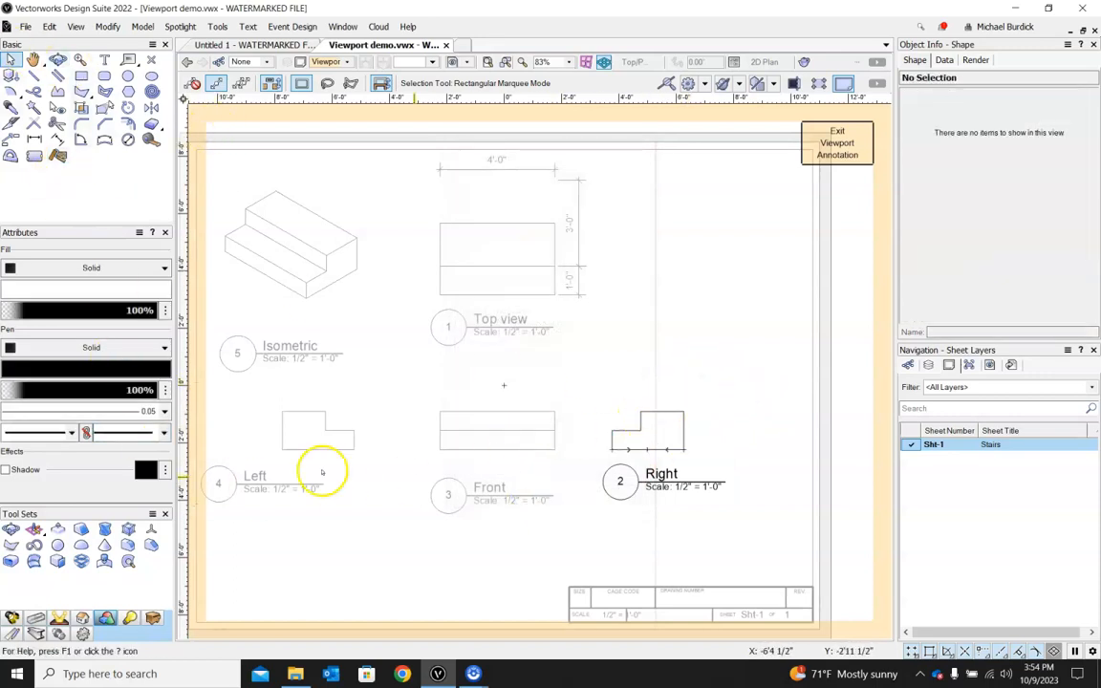
# Try an unconstrained diagonal dimension across the Right view's upper step, undo it and exit annotation editing.
pyautogui.click(34, 135)
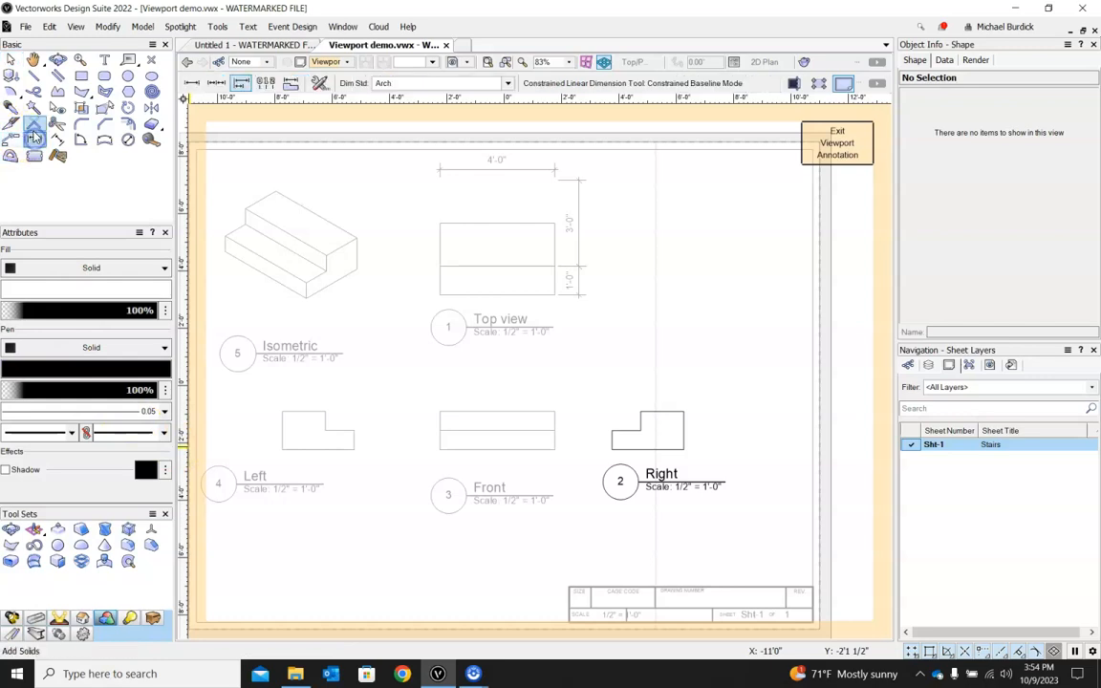
pyautogui.click(58, 140)
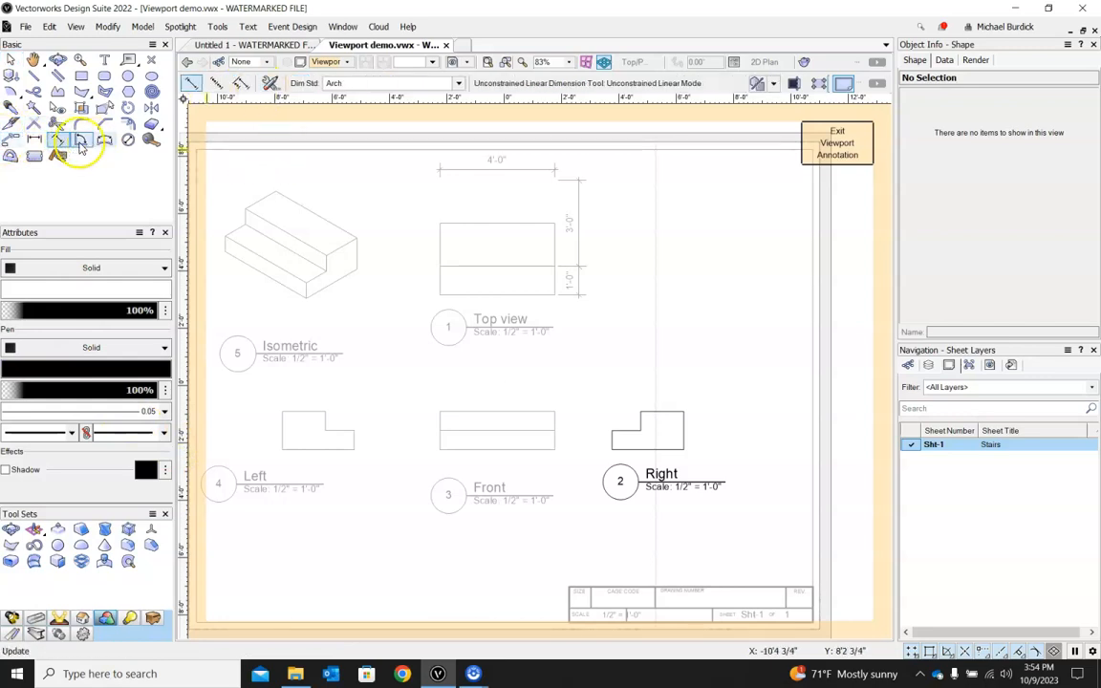
pyautogui.scroll(3, 693, 437)
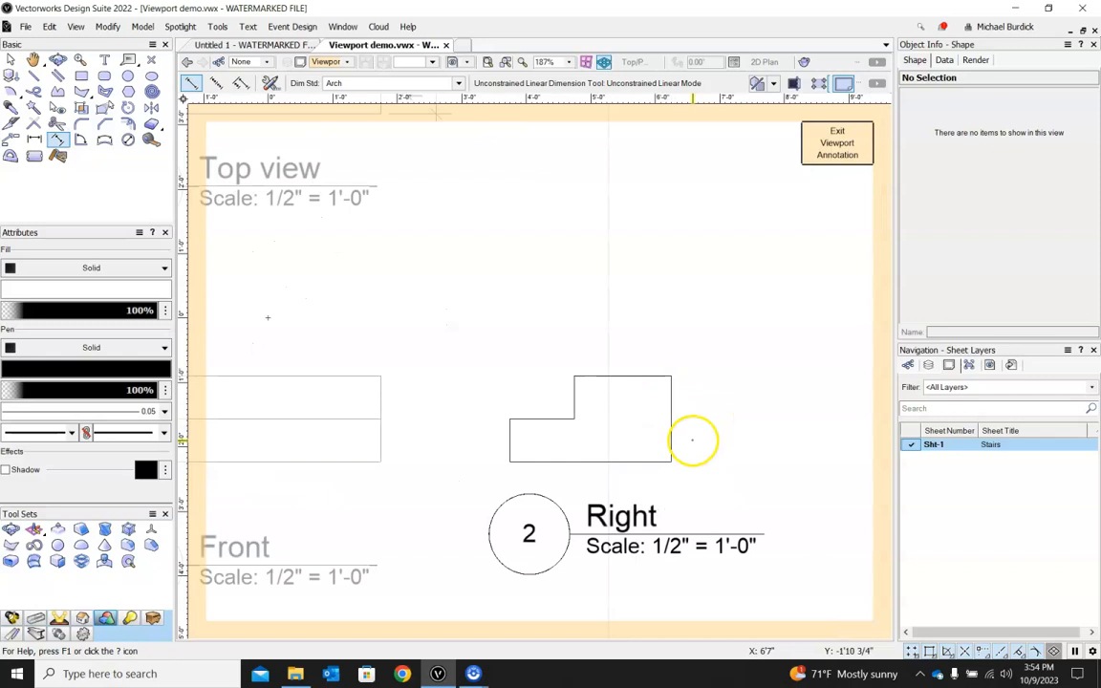
pyautogui.click(577, 379)
pyautogui.click(671, 463)
pyautogui.click(734, 390)
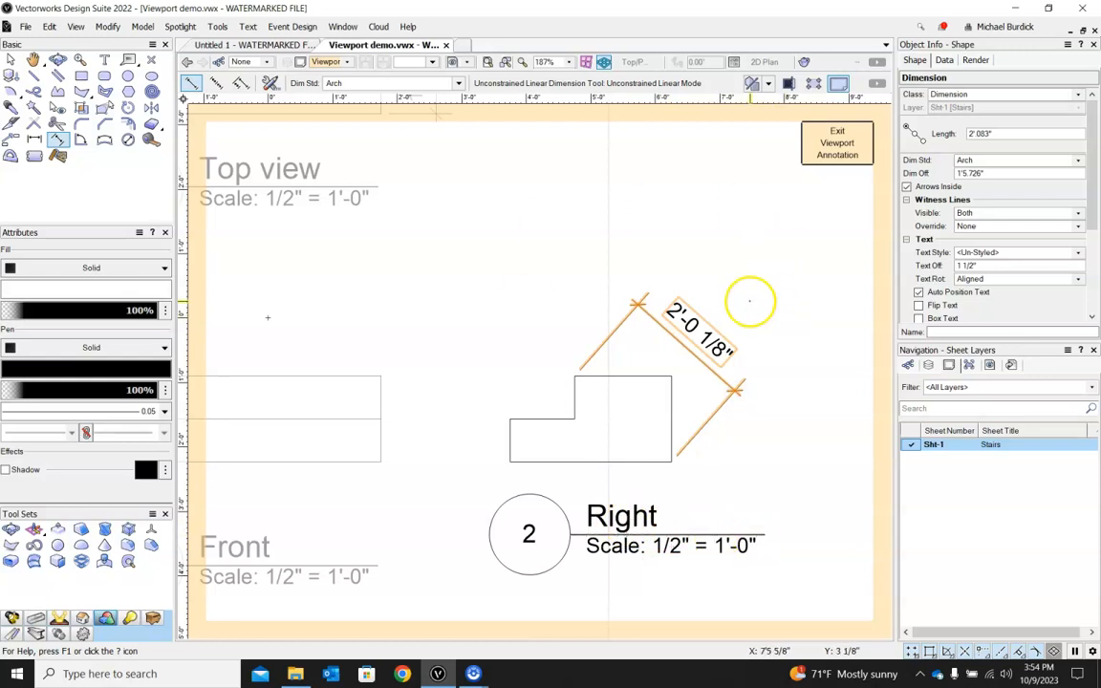
pyautogui.hotkey('ctrl', 'z')
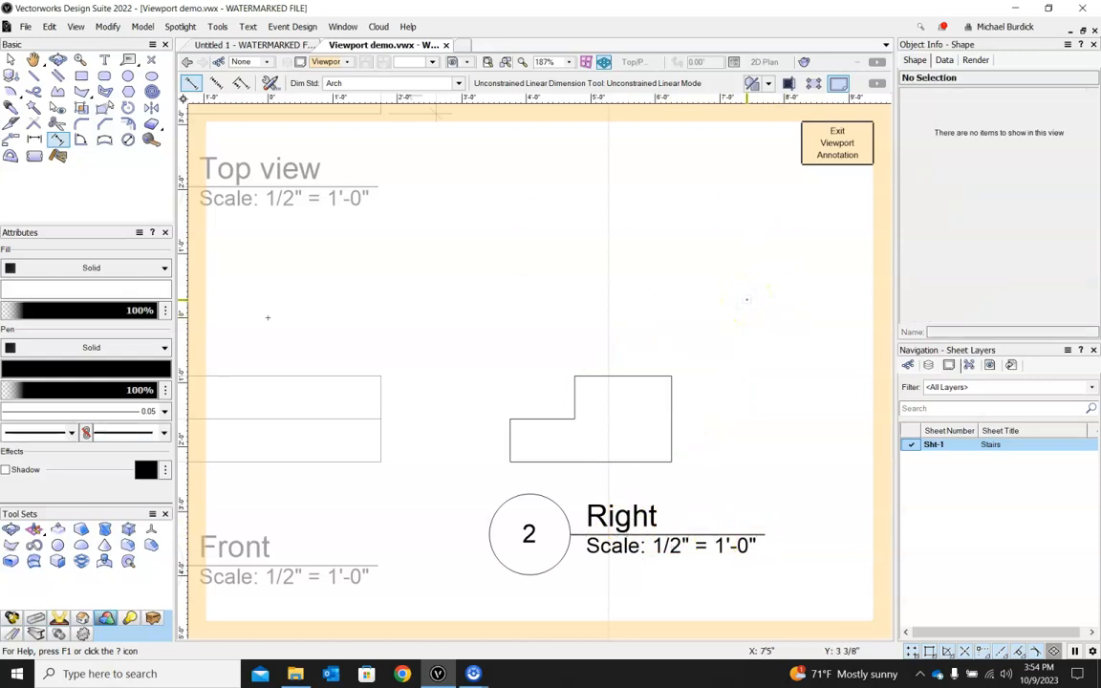
pyautogui.click(837, 142)
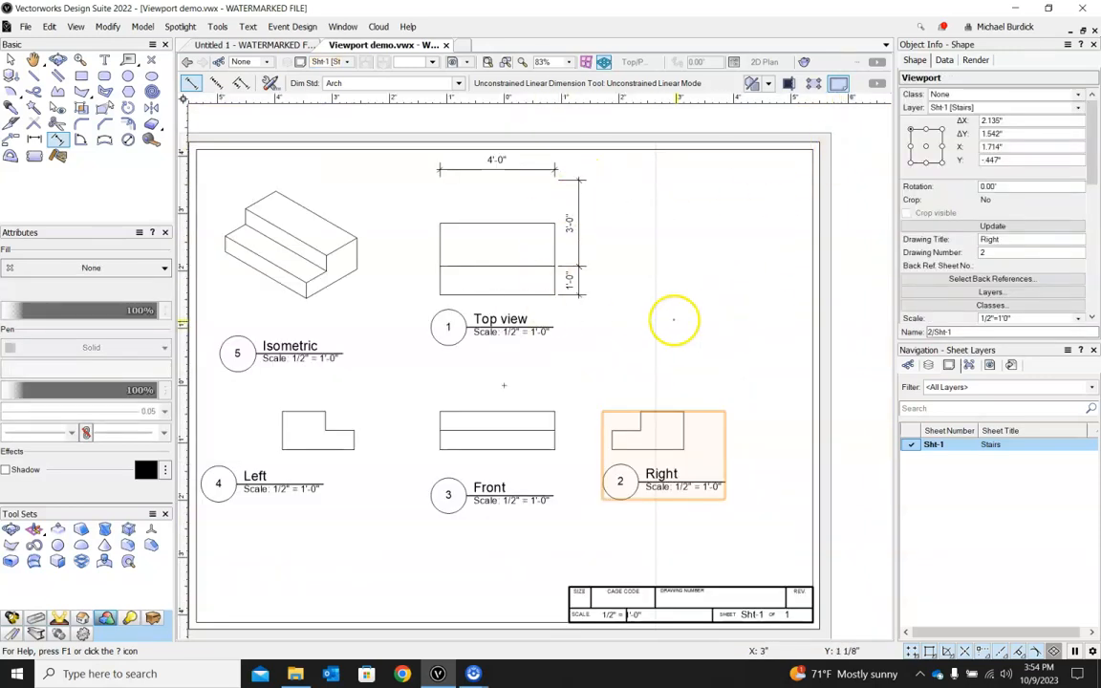
# Delete all five viewports from the Stairs sheet, leaving the border and title block.
pyautogui.scroll(-3, 728, 291)
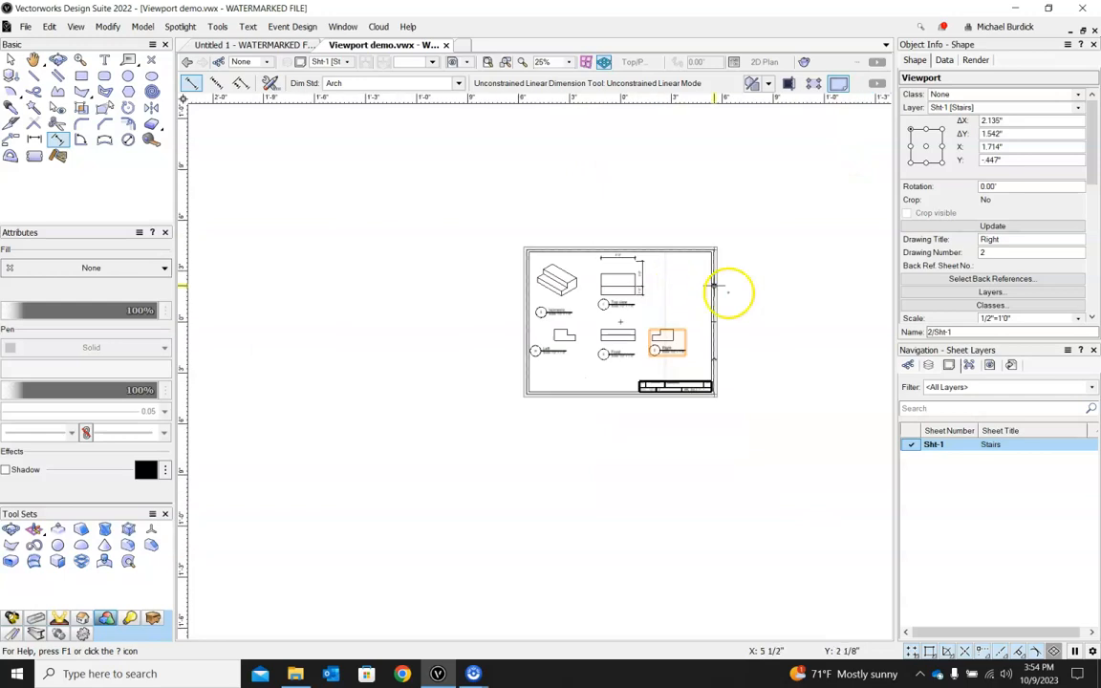
pyautogui.click(9, 60)
pyautogui.scroll(3, 660, 258)
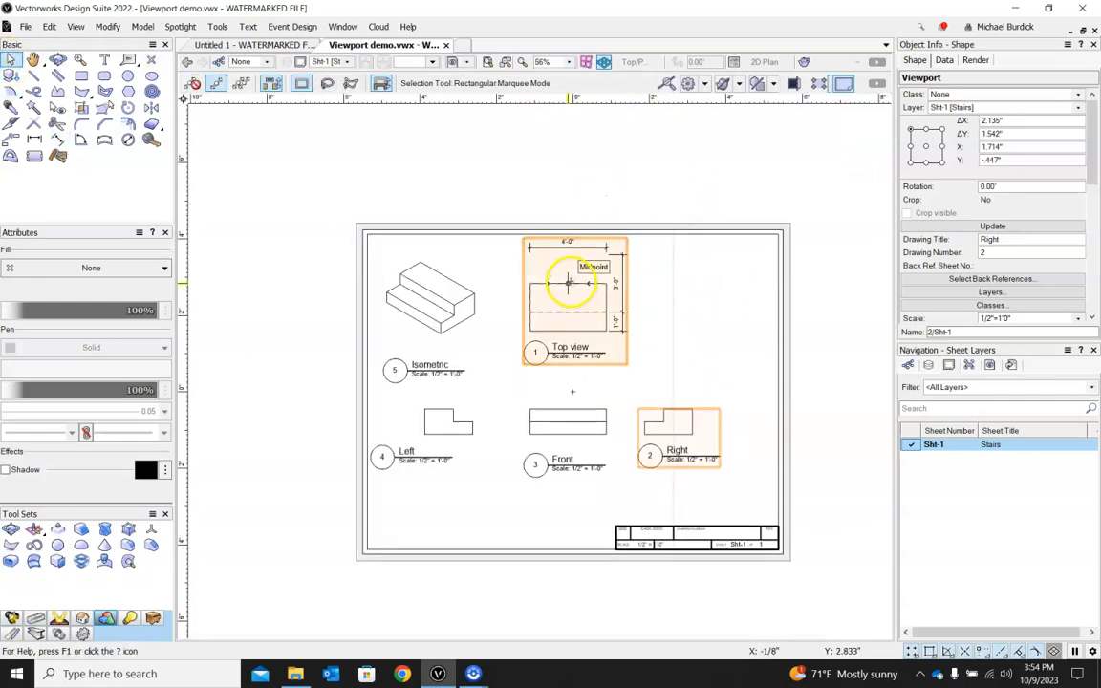
pyautogui.click(568, 283)
pyautogui.moveTo(300, 144); pyautogui.dragTo(771, 514)
pyautogui.press('Delete')
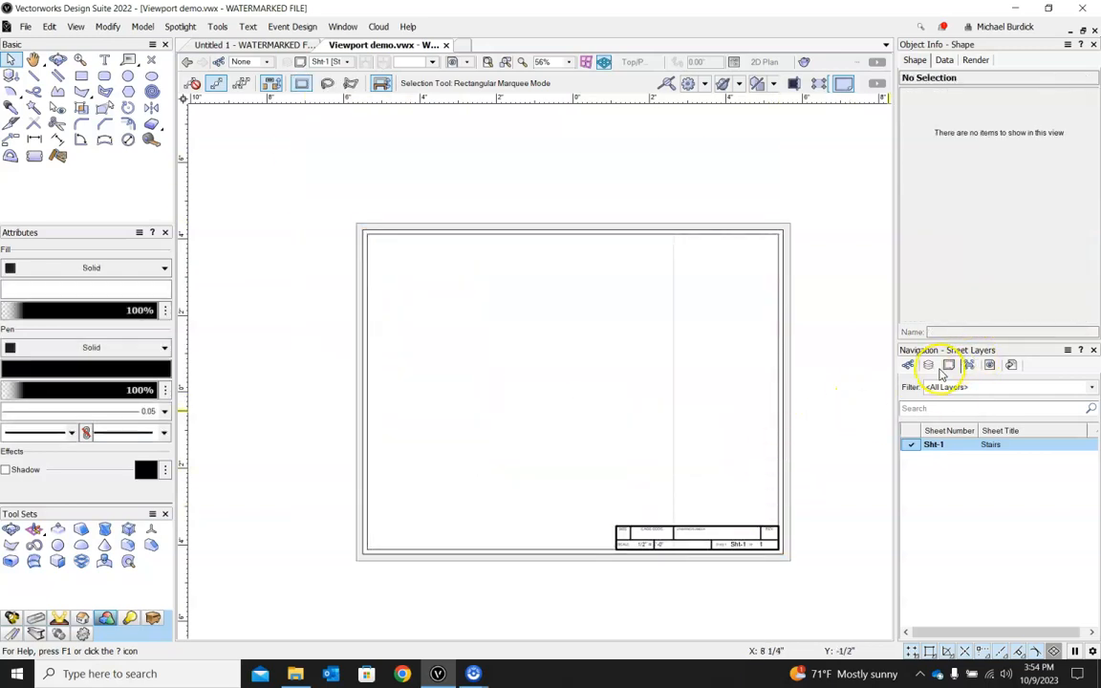
# Make the stairs design layer active, show it in Top/Plan view and deselect the stair solid.
pyautogui.click(928, 366)
pyautogui.click(946, 479)
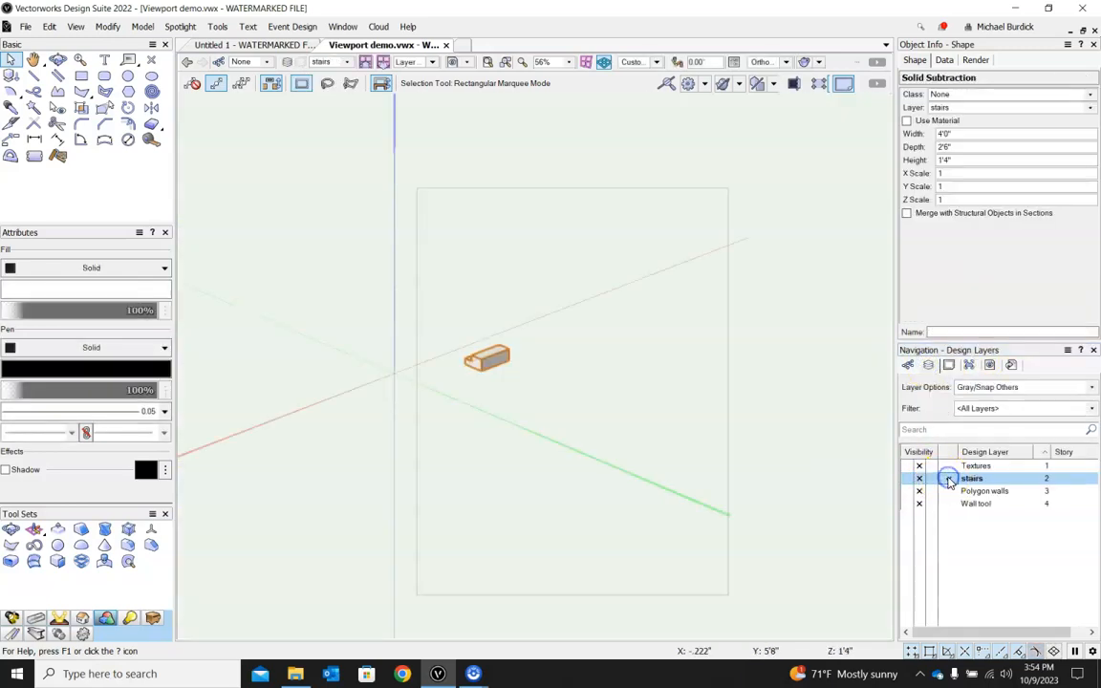
pyautogui.scroll(5, 516, 369)
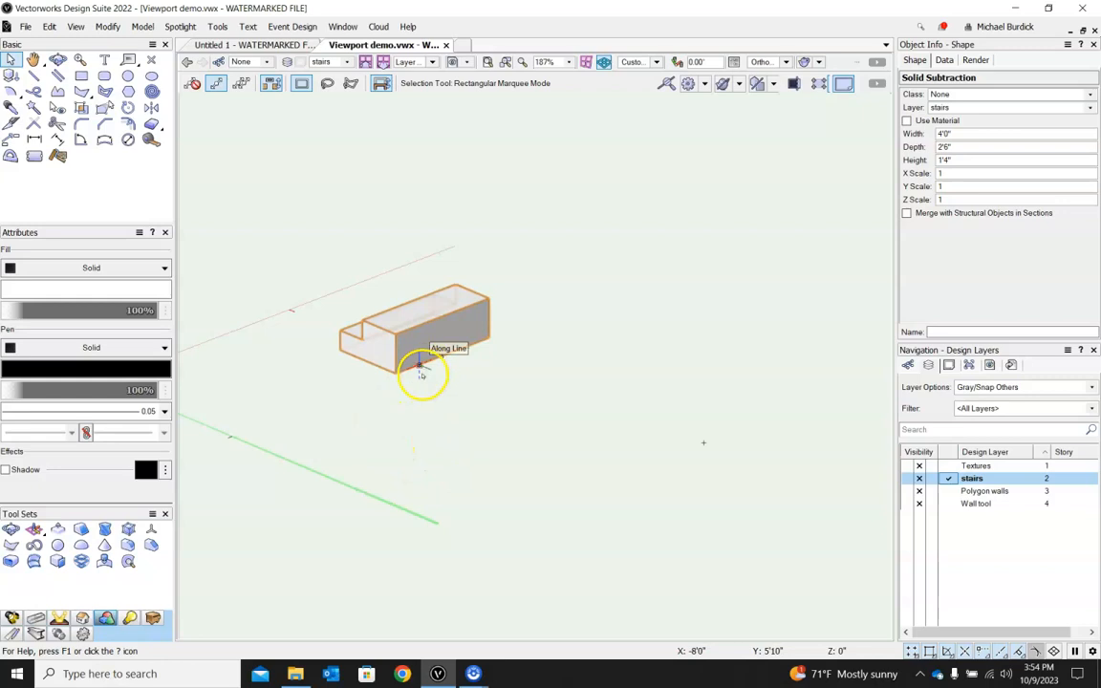
pyautogui.click(657, 63)
pyautogui.click(650, 76)
pyautogui.click(533, 463)
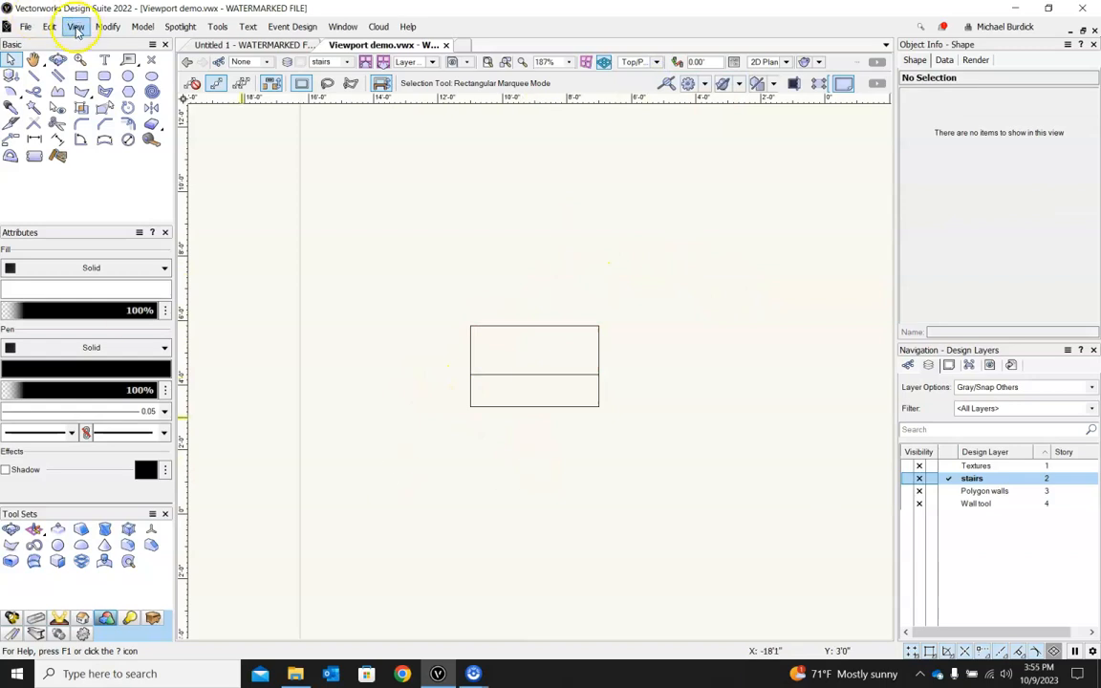
# Create multiple viewports at 1/2"=1'0" in third angle projection for the Front, Top, Right, Left and Isometric views.
pyautogui.click(76, 27)
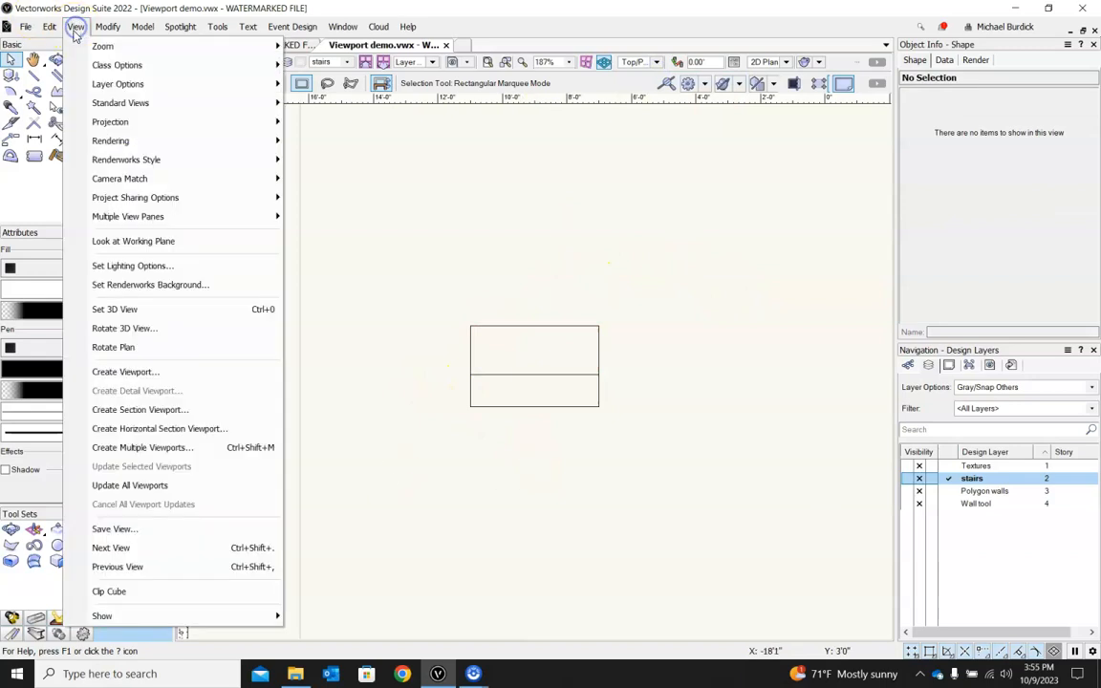
pyautogui.click(153, 448)
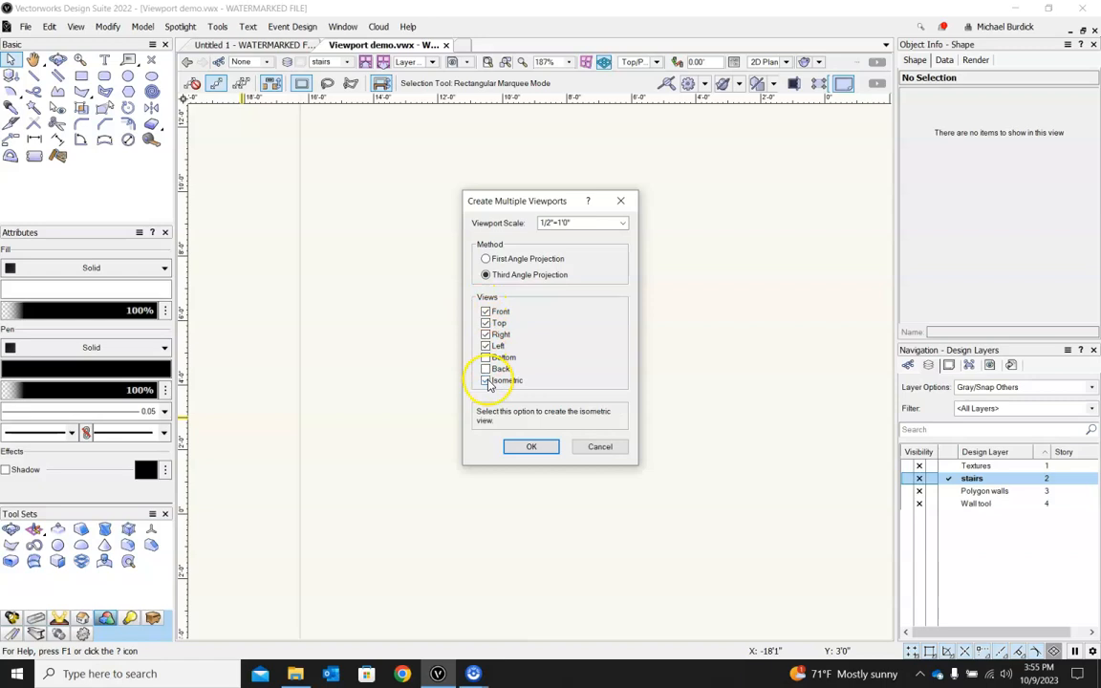
pyautogui.click(533, 447)
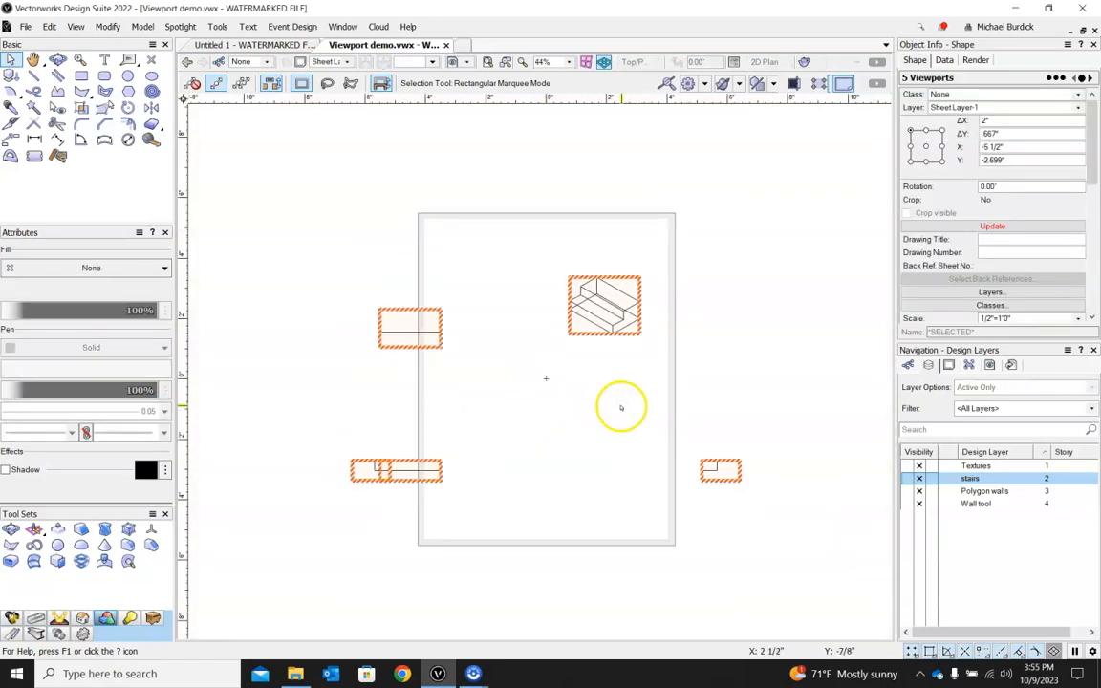
pyautogui.scroll(-2, 620, 408)
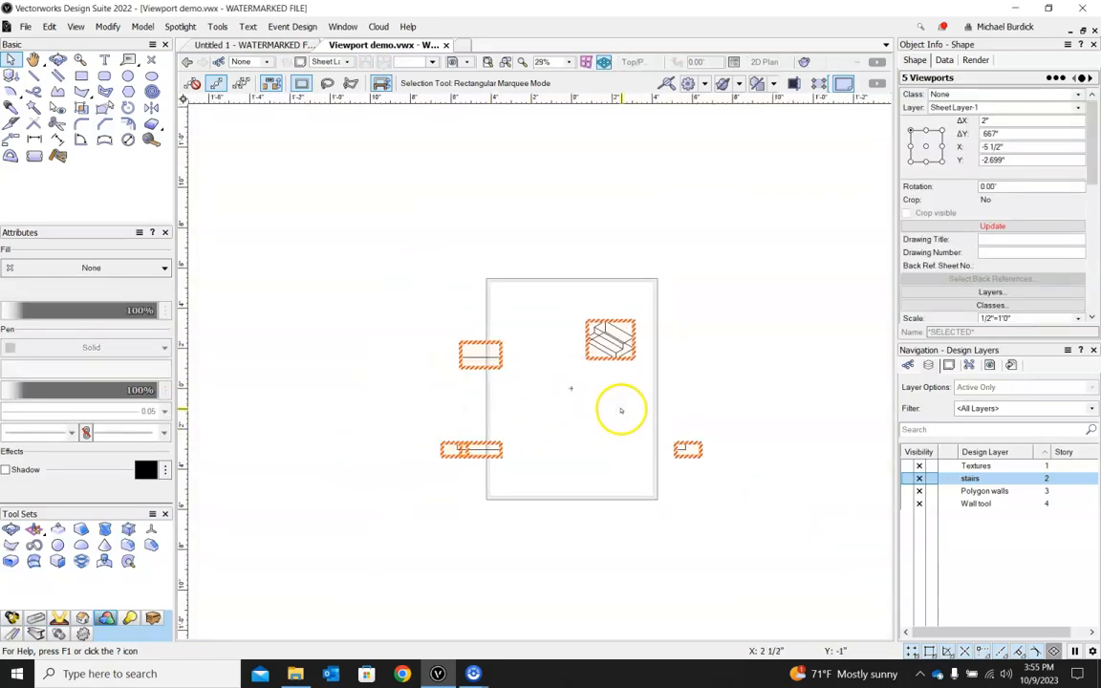
# Transfer the five new viewports from Sheet Layer-1 to sheet Sht-1, pasting them in place.
pyautogui.click(968, 364)
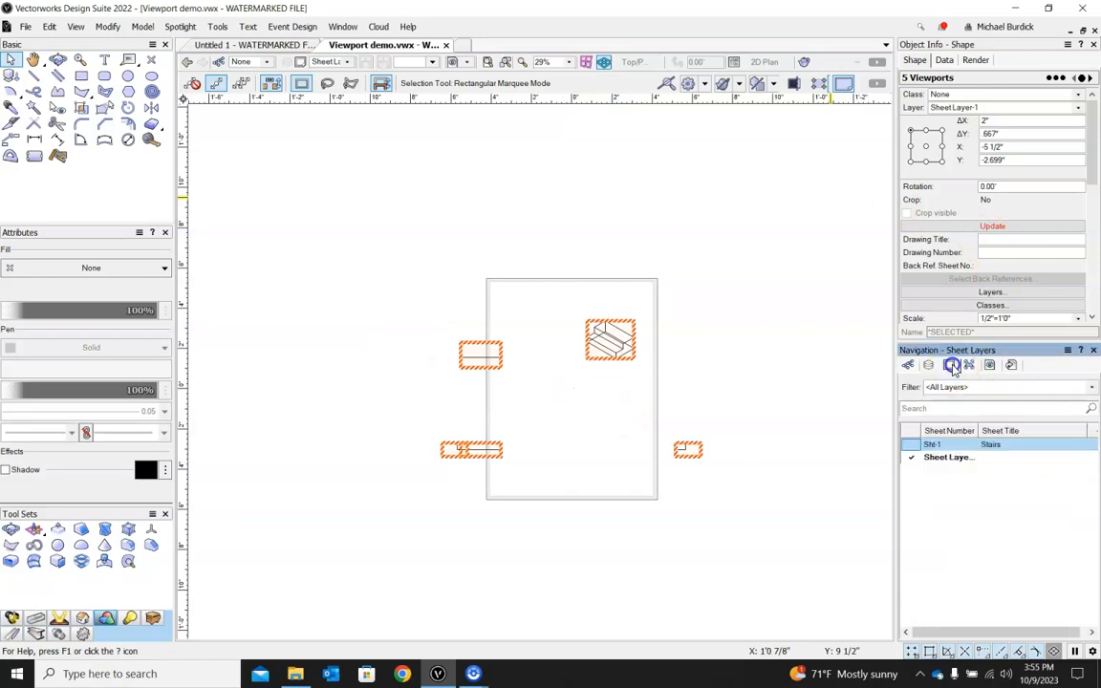
pyautogui.click(944, 457)
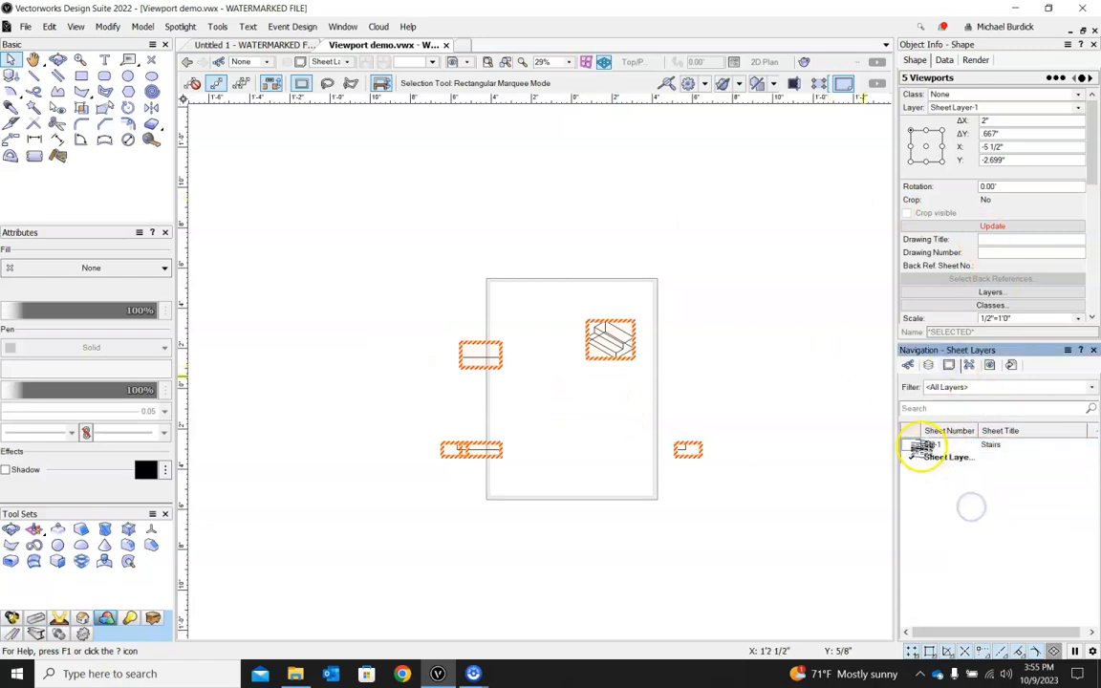
pyautogui.click(929, 445)
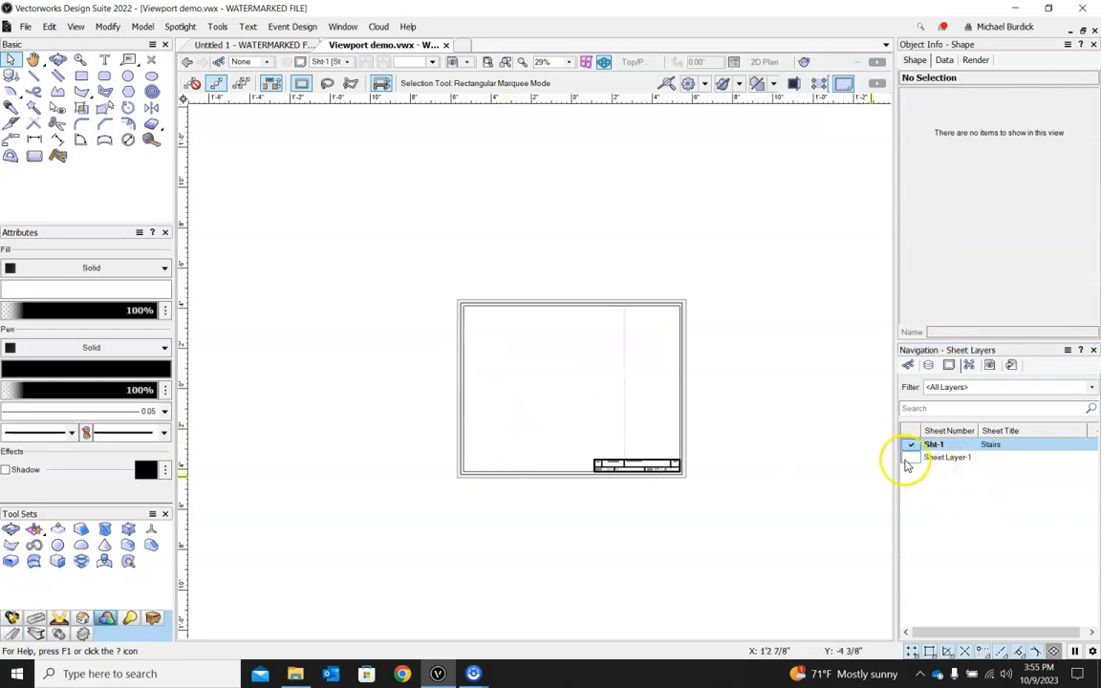
pyautogui.click(910, 460)
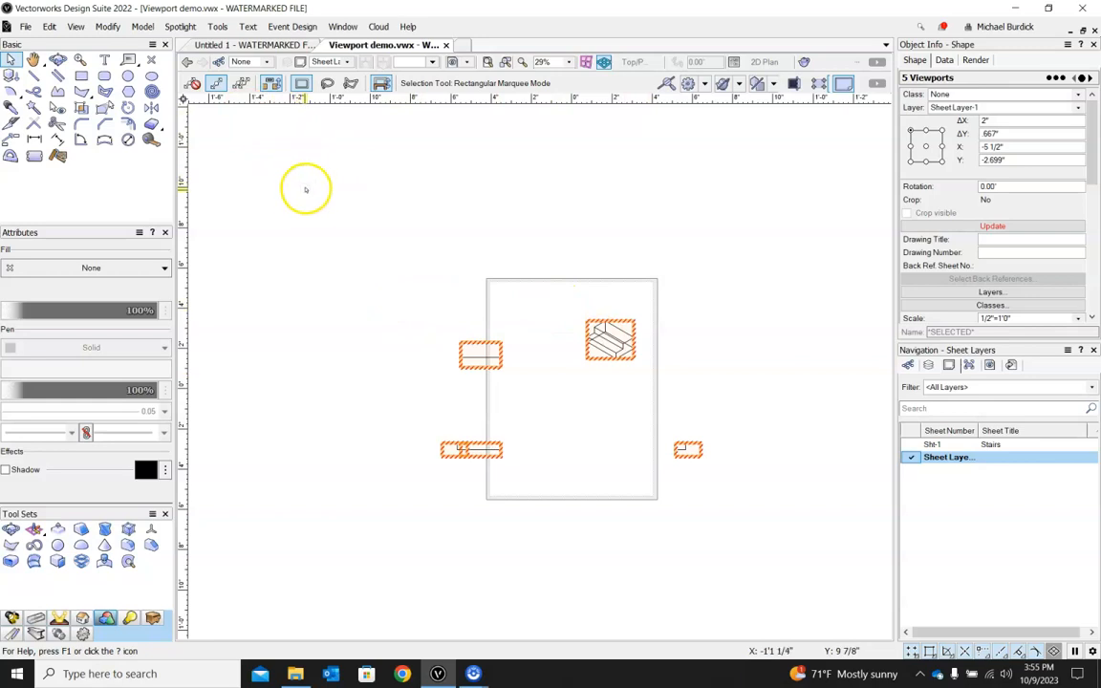
pyautogui.moveTo(370, 233); pyautogui.dragTo(798, 582)
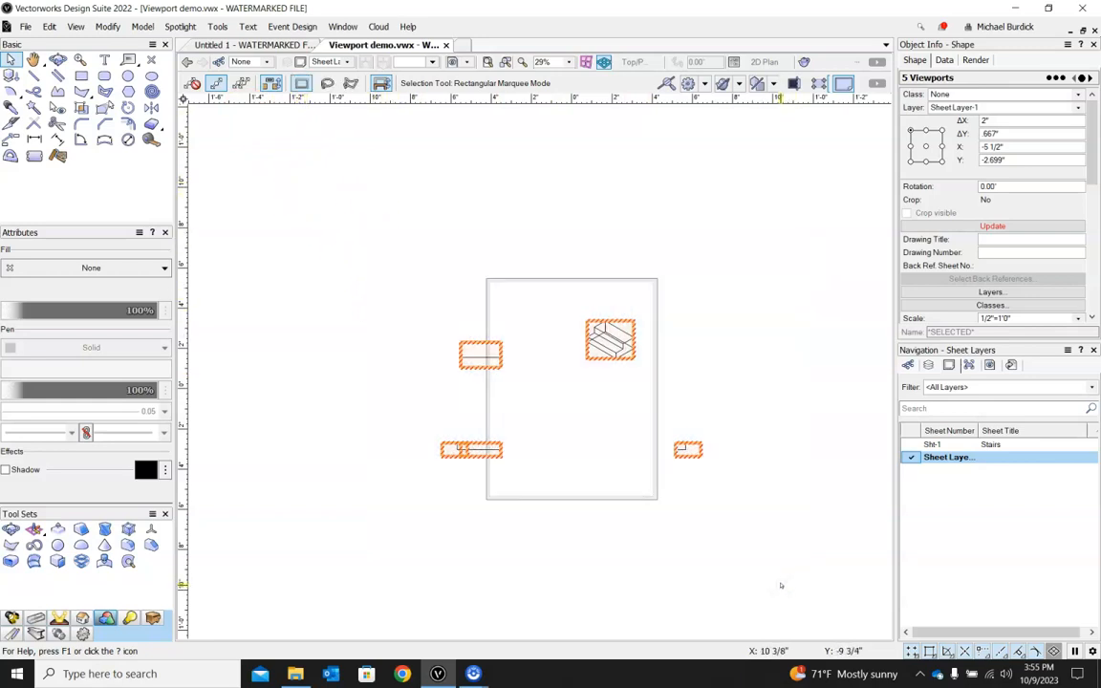
pyautogui.click(910, 444)
pyautogui.hotkey('ctrl', 'alt', 'v')
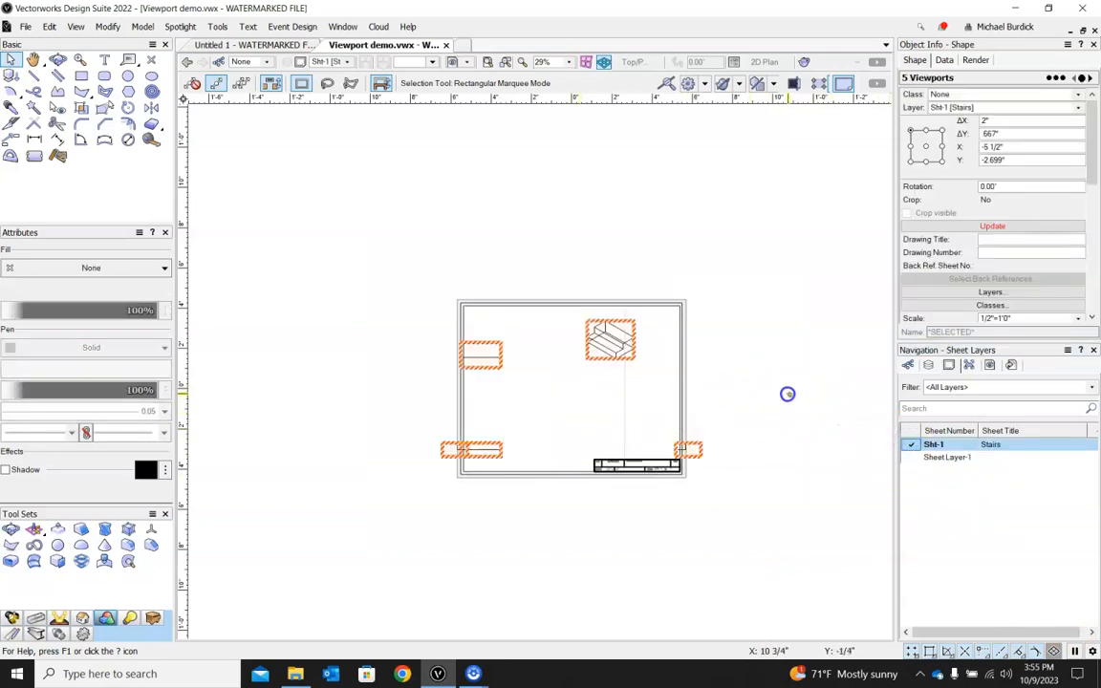
pyautogui.click(786, 393)
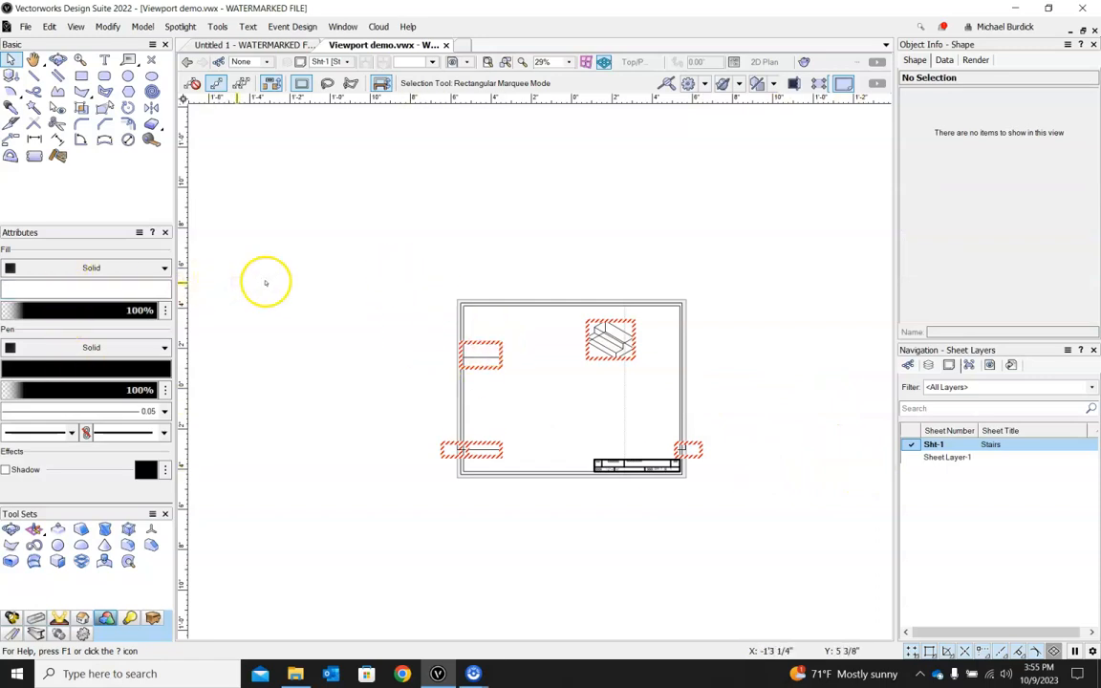
# Move the top view inside the sheet border and update all viewports.
pyautogui.moveTo(480, 352); pyautogui.dragTo(534, 366)
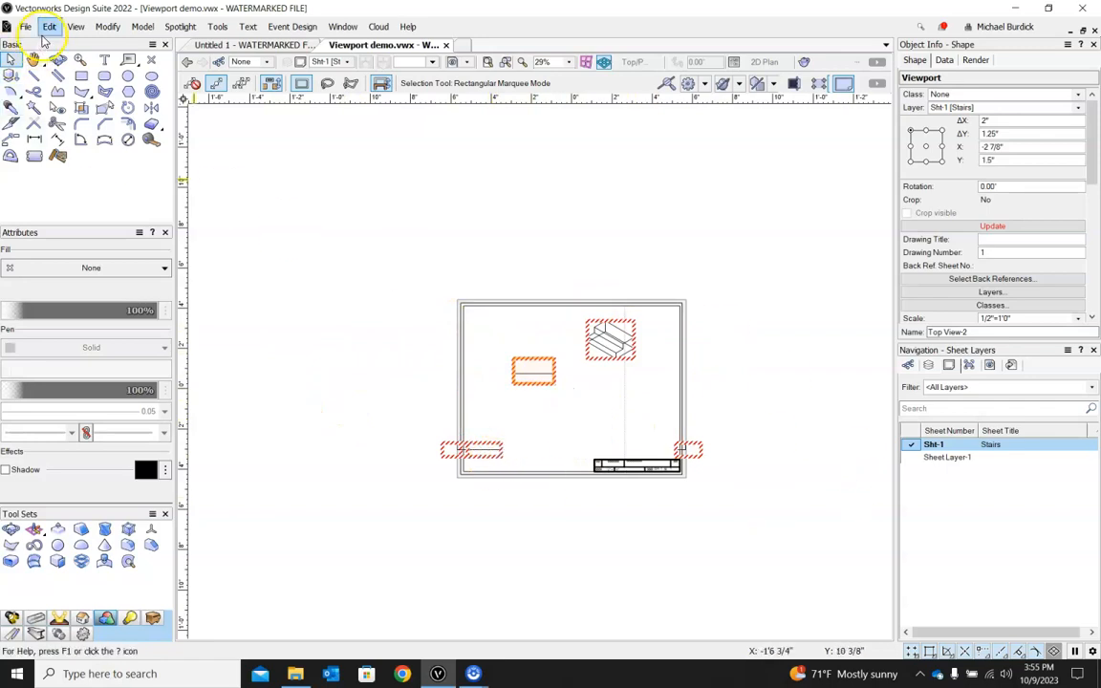
pyautogui.click(74, 28)
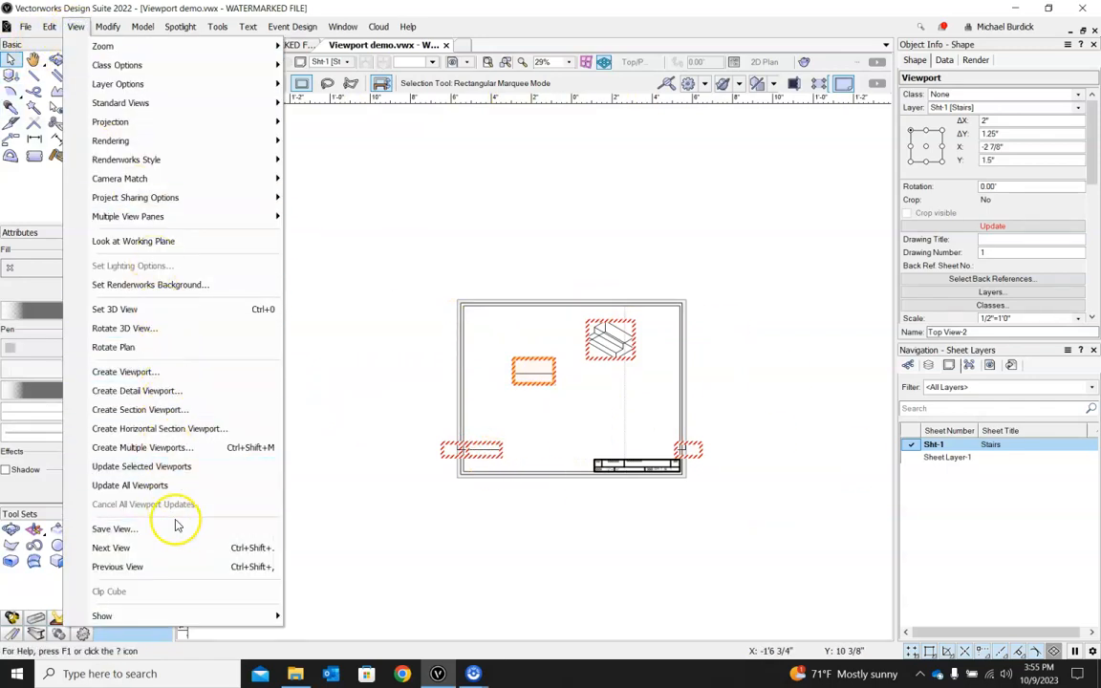
pyautogui.click(191, 485)
pyautogui.click(528, 533)
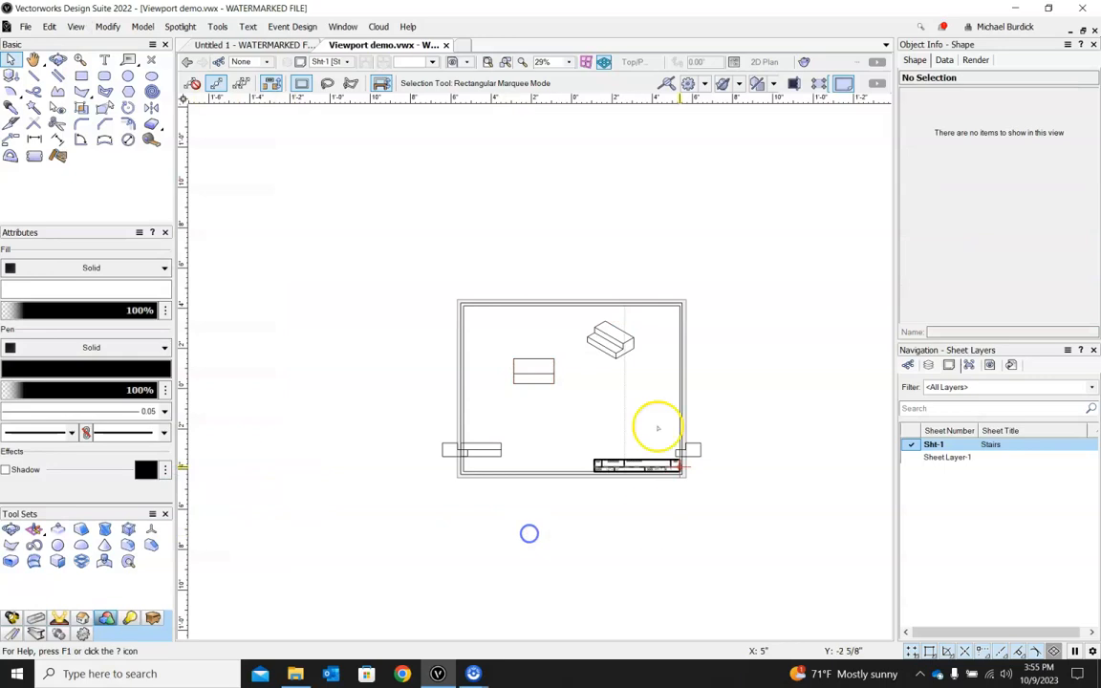
# Move the front, left and right views inside the border, with the side views flanking the front view.
pyautogui.scroll(2, 536, 426)
pyautogui.moveTo(430, 472); pyautogui.dragTo(516, 472)
pyautogui.moveTo(380, 462); pyautogui.dragTo(435, 458)
pyautogui.click(772, 470)
pyautogui.moveTo(771, 470); pyautogui.dragTo(621, 468)
# Move the top view directly above the front view, aligning their vertical edges.
pyautogui.moveTo(507, 334); pyautogui.dragTo(466, 442)
pyautogui.scroll(3, 516, 393)
pyautogui.moveTo(465, 382); pyautogui.dragTo(455, 327)
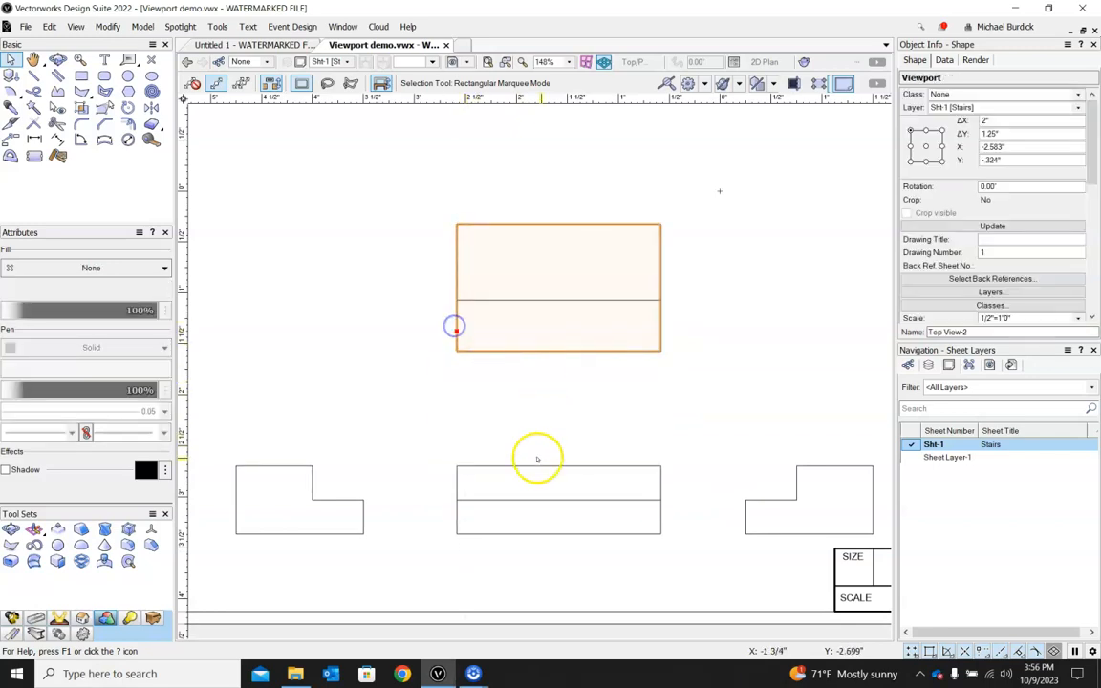
# Move the top, front, left and right views together up the sheet, clear of the title block.
pyautogui.scroll(-4, 537, 460)
pyautogui.moveTo(435, 412); pyautogui.dragTo(708, 560)
pyautogui.moveTo(570, 466); pyautogui.dragTo(594, 359)
pyautogui.click(745, 417)
pyautogui.scroll(-2, 350, 372)
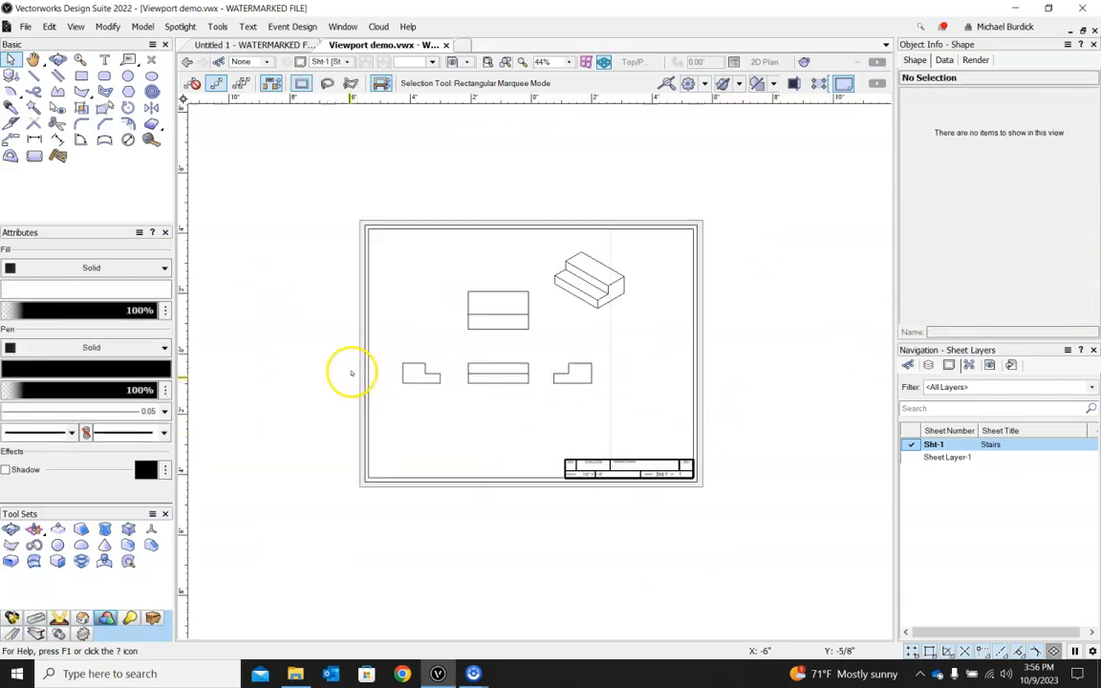
pyautogui.scroll(2, 484, 412)
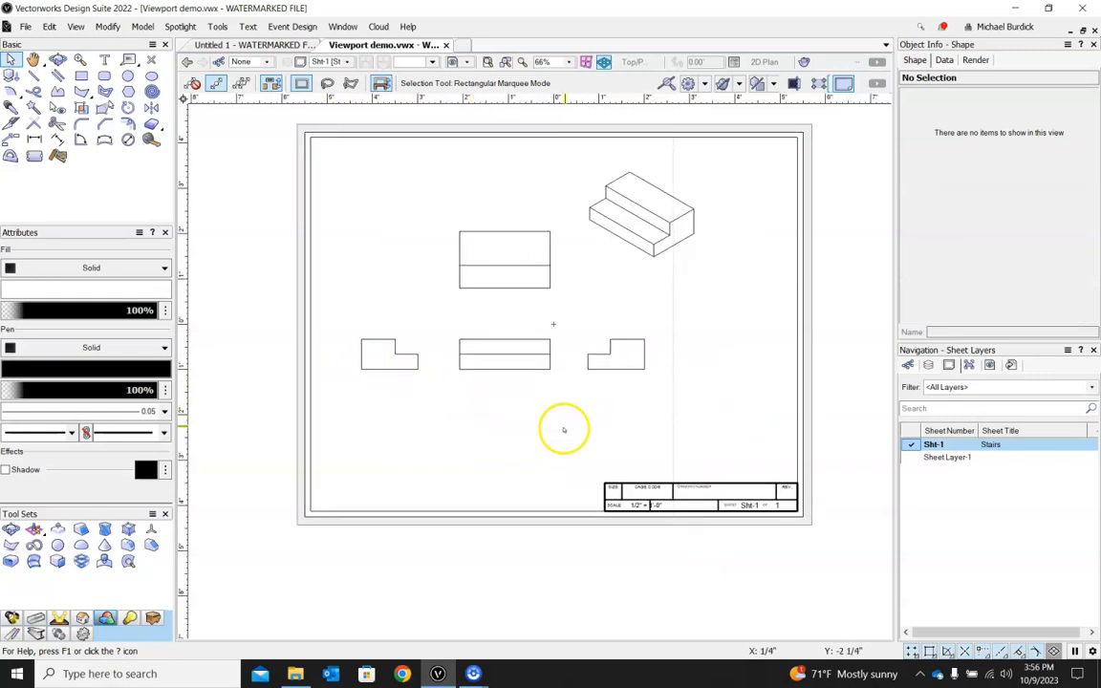
pyautogui.click(525, 367)
pyautogui.click(870, 452)
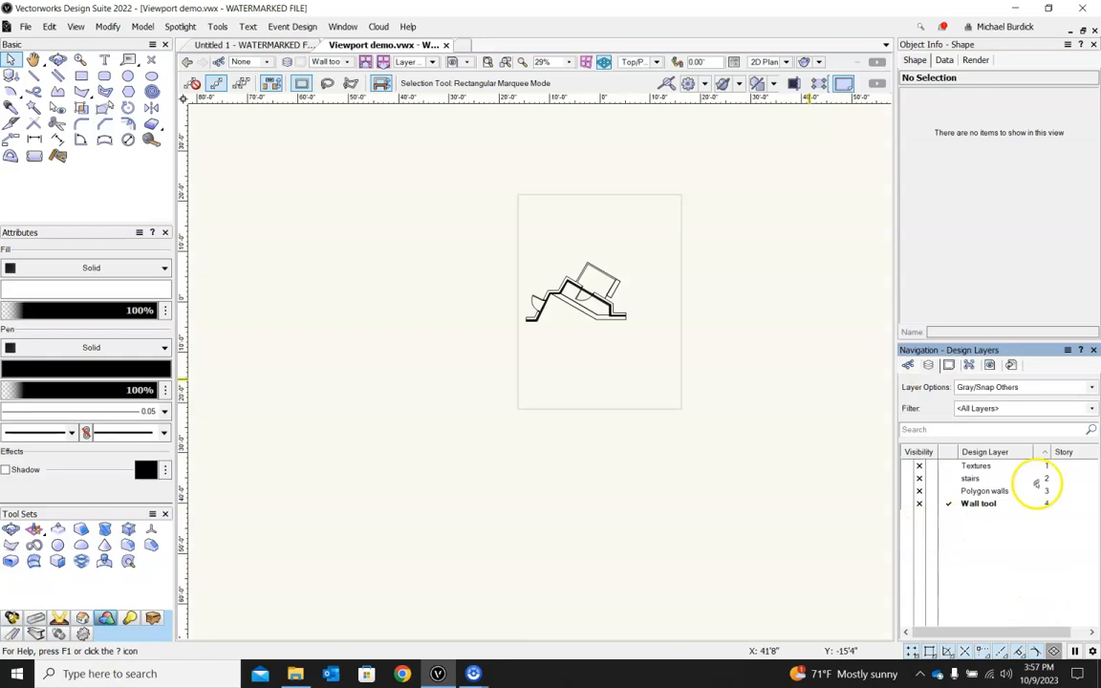
# Orbit the Wall tool layer's model to inspect it in 3D, and make Polygon walls the active design layer.
pyautogui.click(503, 428)
pyautogui.keyDown('ctrl'); pyautogui.moveTo(593, 238); pyautogui.dragTo(489, 246, button='middle'); pyautogui.keyUp('ctrl')
pyautogui.scroll(5, 600, 331)
pyautogui.scroll(-2, 597, 332)
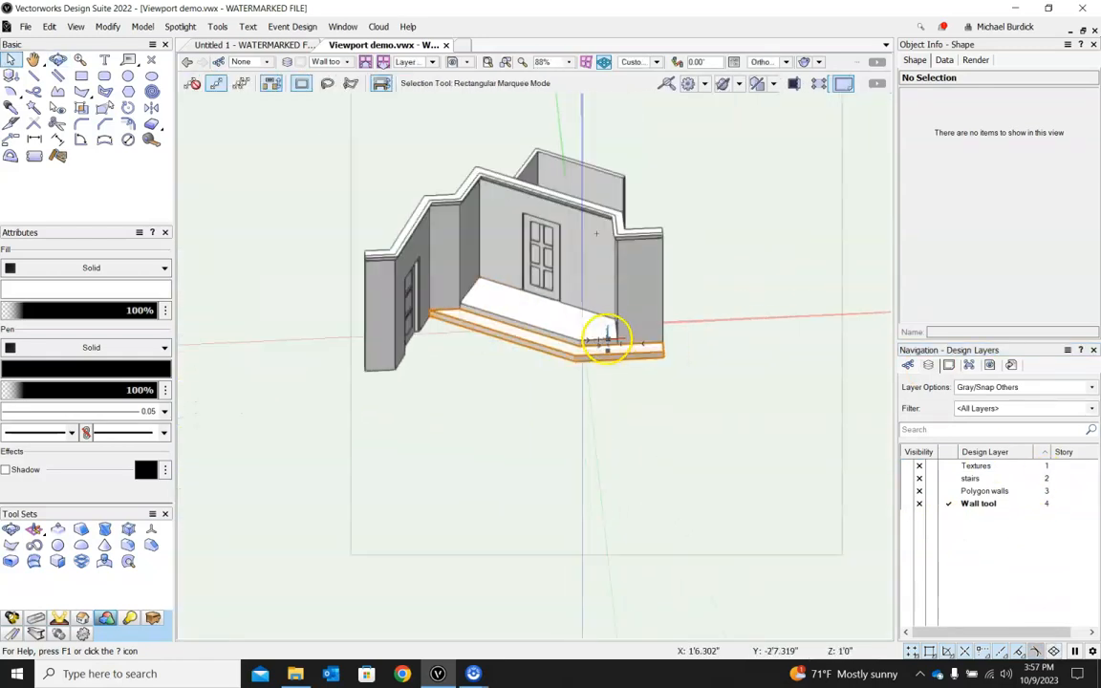
pyautogui.click(944, 491)
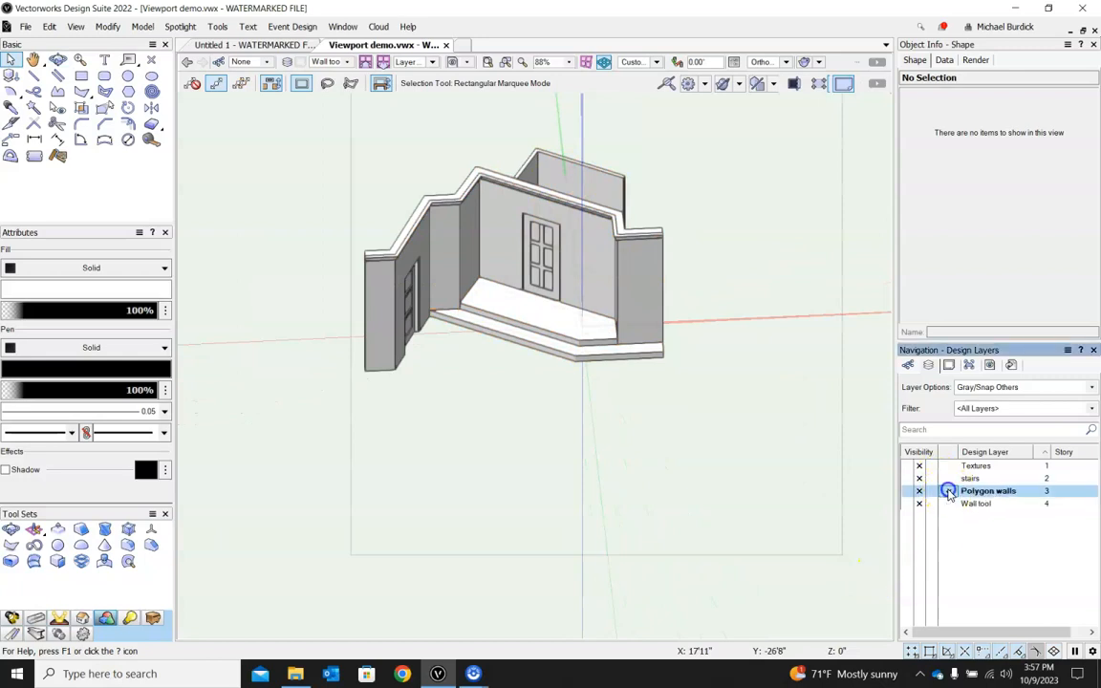
# Make Wall tool the active design layer and orbit its model to inspect the walls in 3D.
pyautogui.scroll(2, 561, 180)
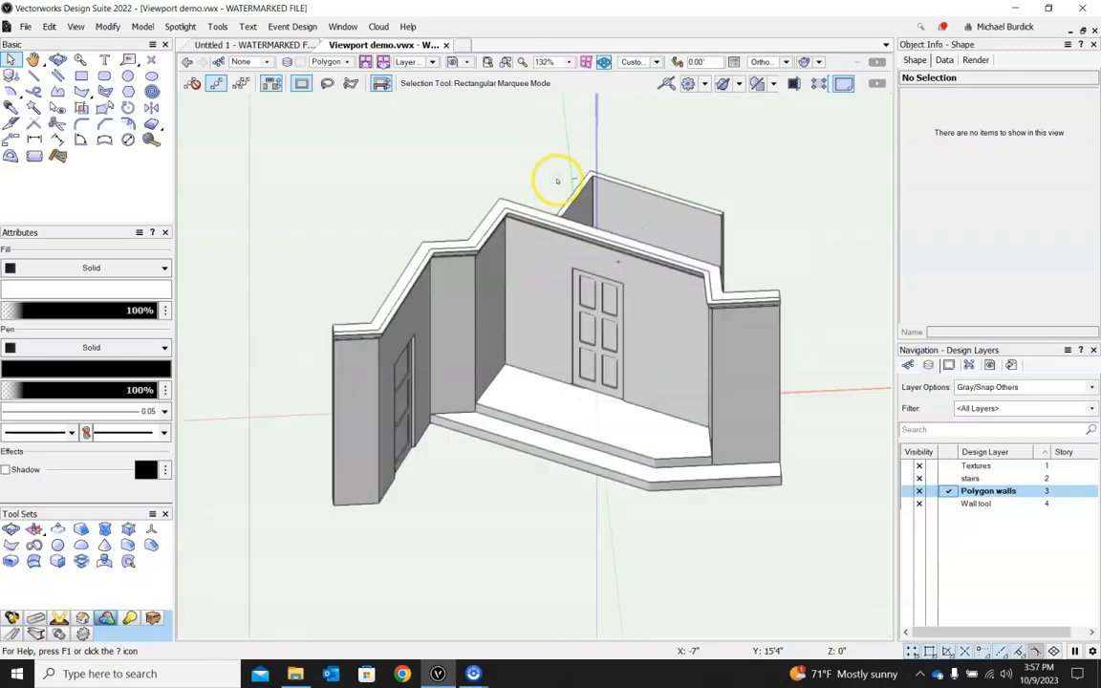
pyautogui.click(943, 504)
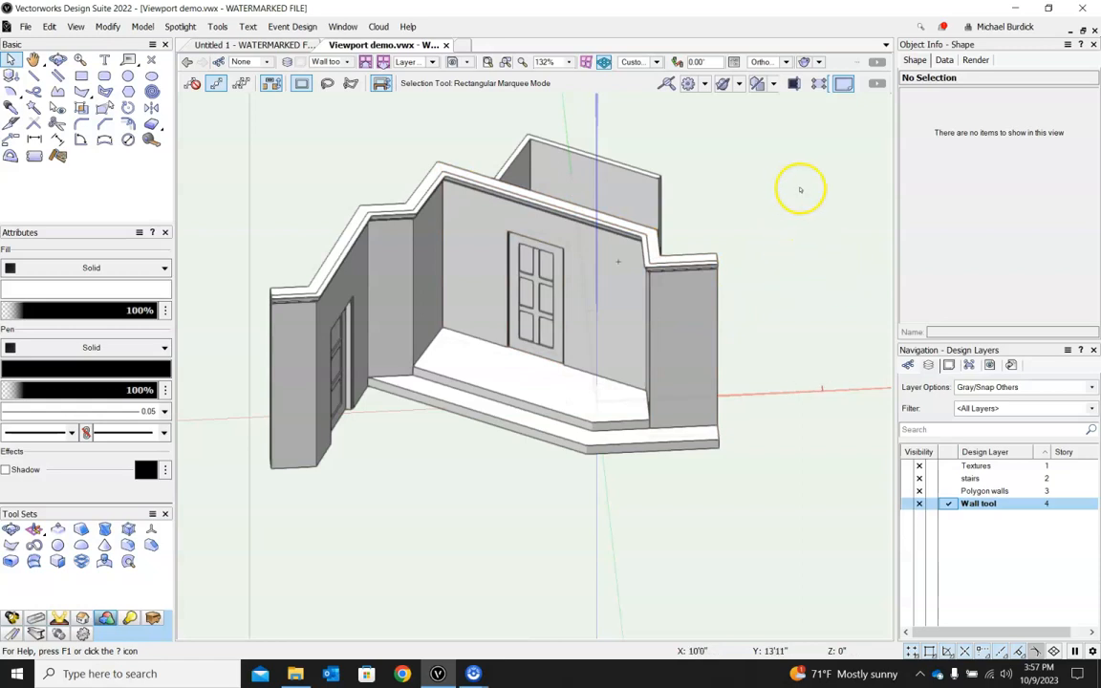
pyautogui.click(635, 62)
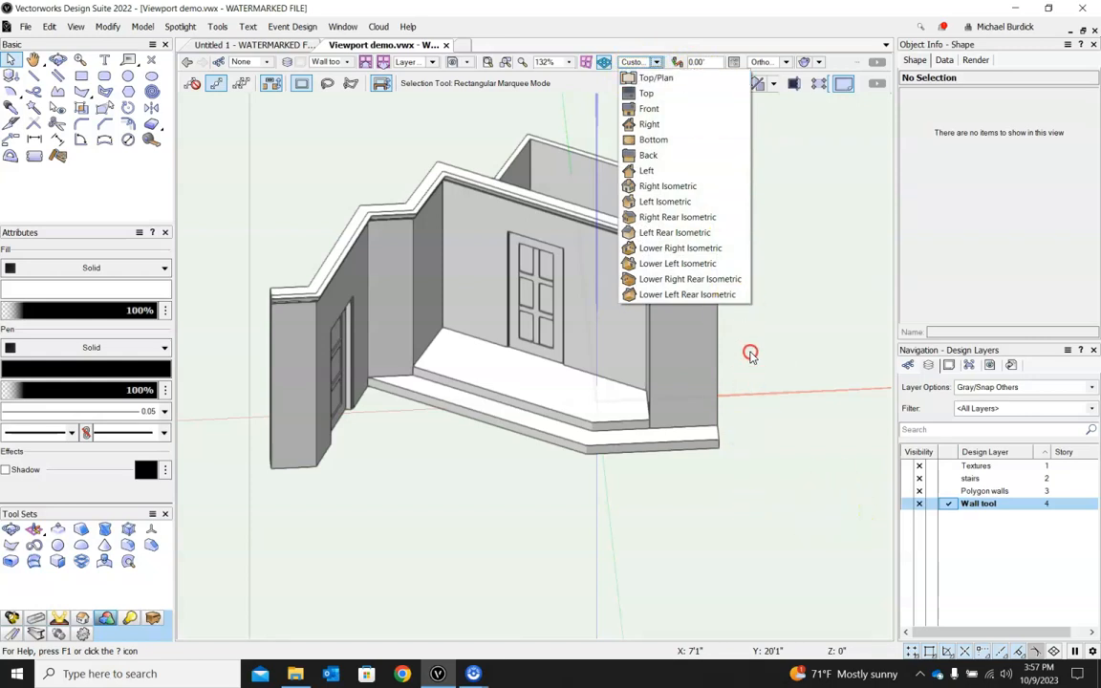
pyautogui.click(784, 438)
pyautogui.keyDown('shift'); pyautogui.moveTo(779, 433); pyautogui.dragTo(590, 409, button='middle'); pyautogui.keyUp('shift')
# Display the Wall tool layer in Top/Plan view and examine the door symbols in the plan up close.
pyautogui.click(656, 61)
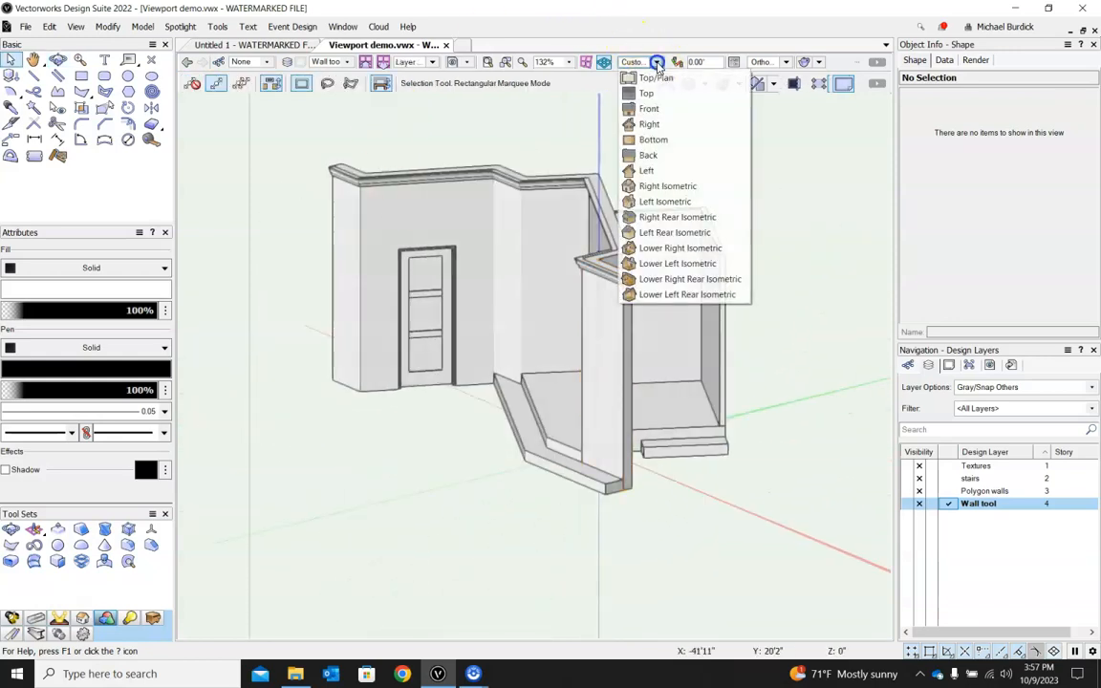
pyautogui.click(657, 78)
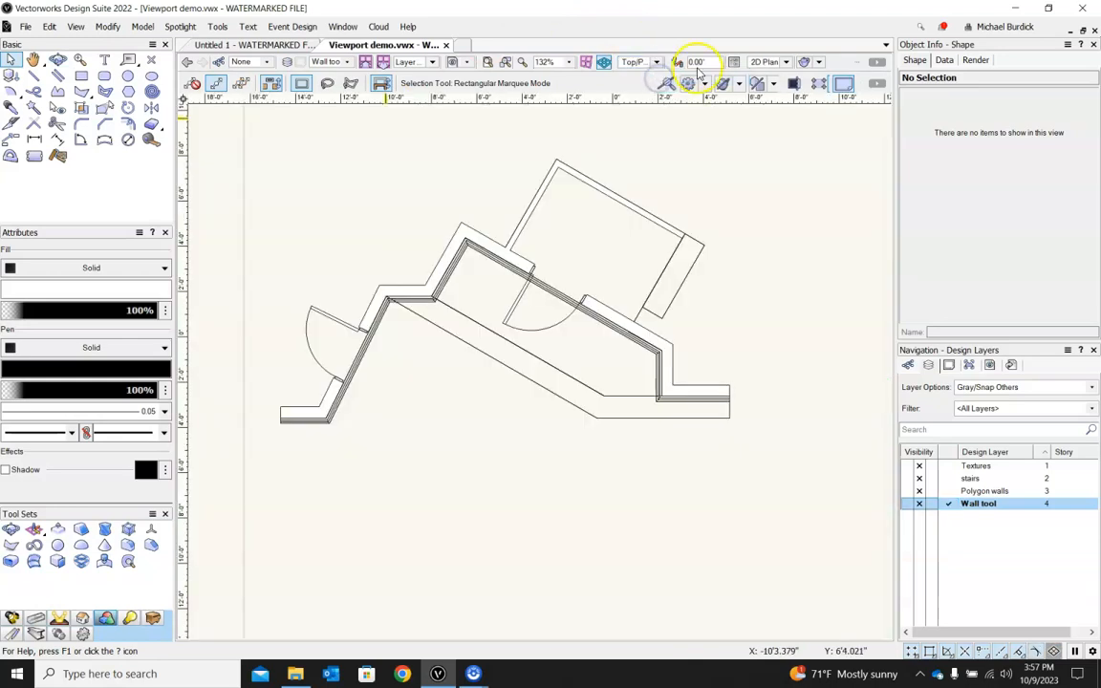
pyautogui.scroll(4, 384, 299)
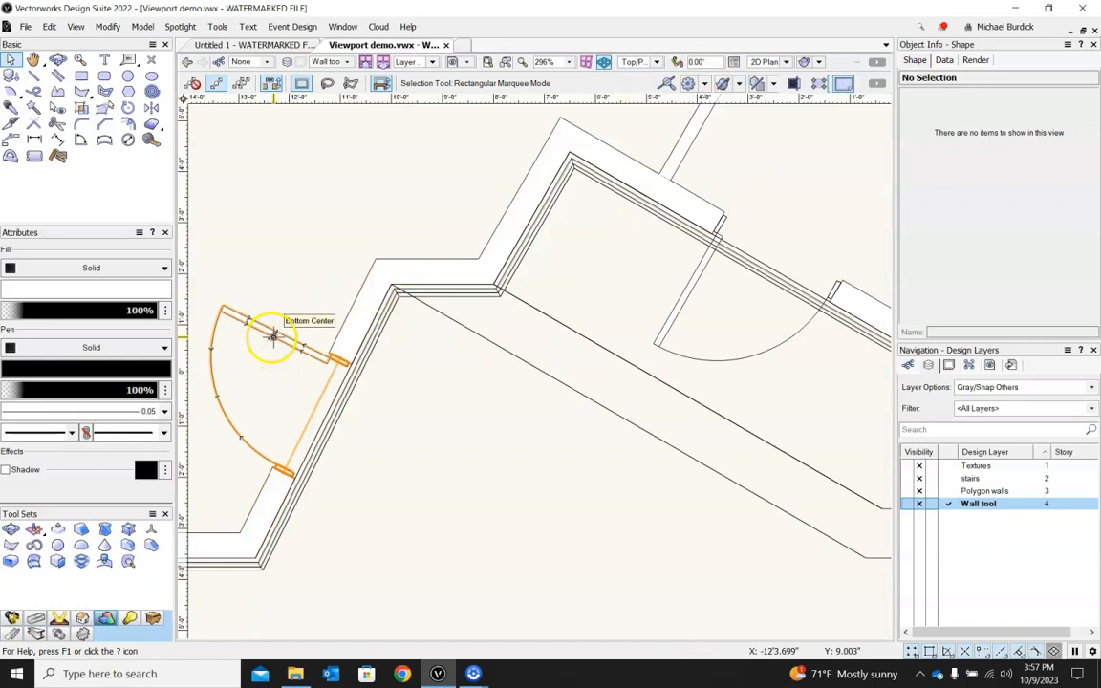
pyautogui.scroll(-4, 513, 338)
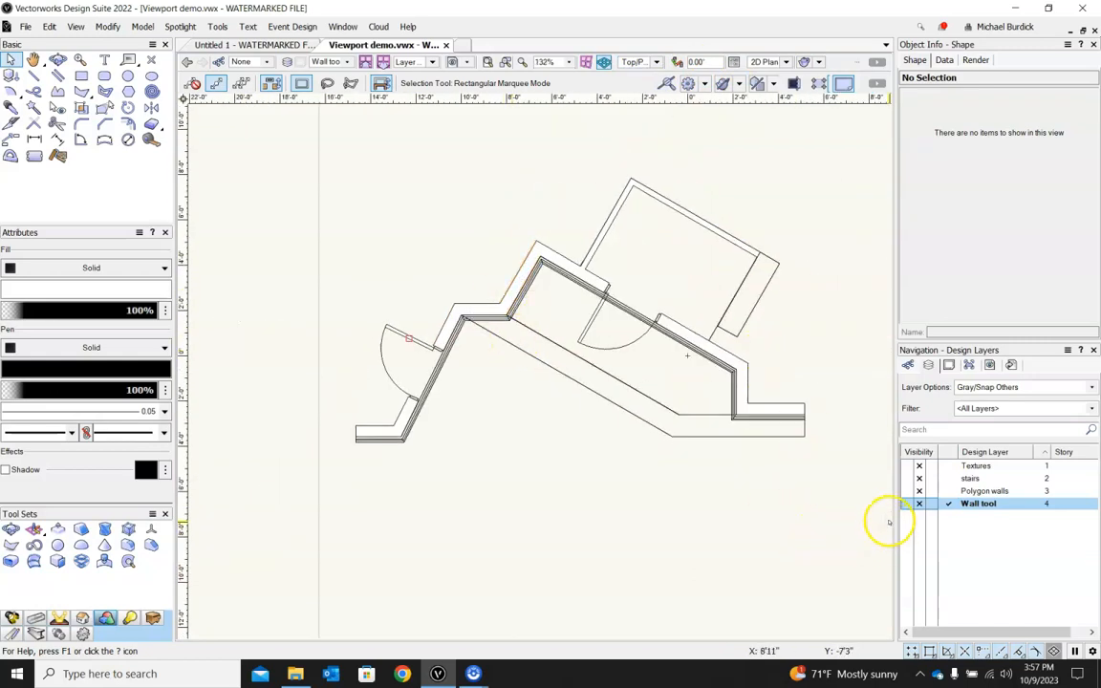
# Make Polygon walls the active design layer and orbit its model to inspect the walls, molding and doors in 3D.
pyautogui.click(956, 492)
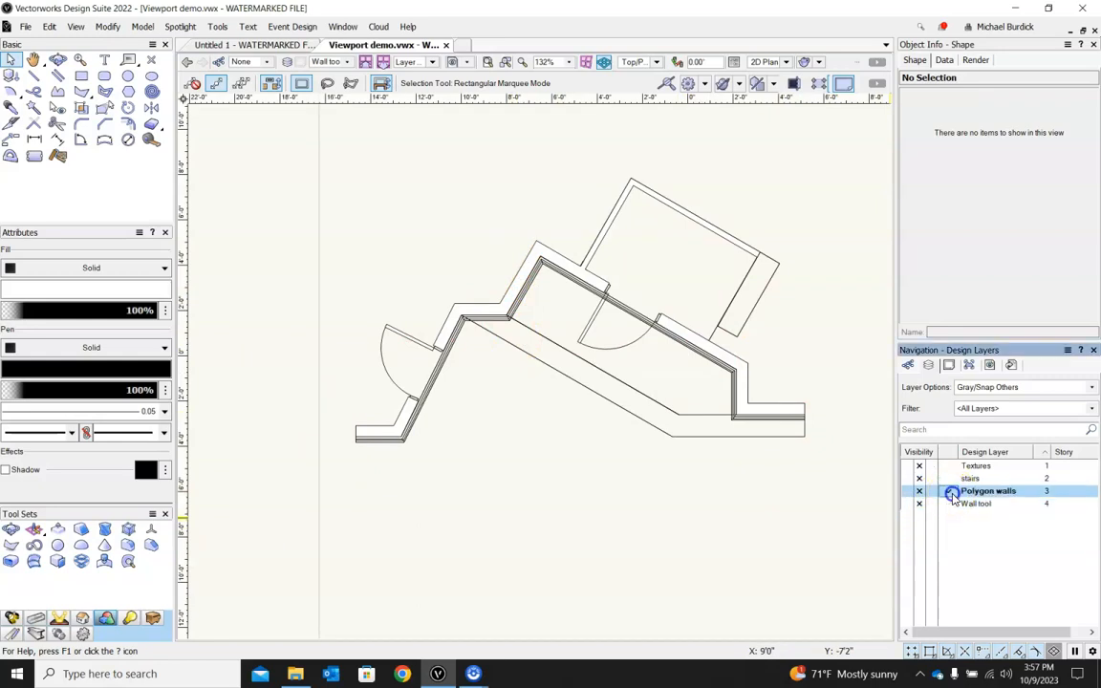
pyautogui.keyDown('ctrl'); pyautogui.moveTo(828, 522); pyautogui.dragTo(253, 160, button='middle'); pyautogui.keyUp('ctrl')
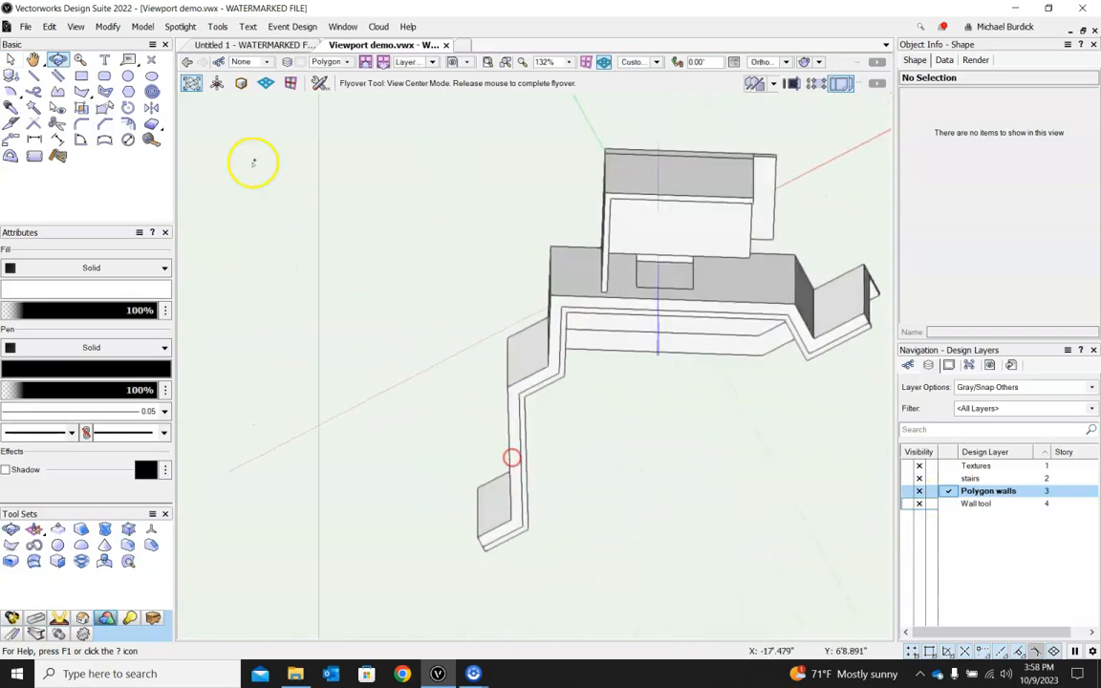
pyautogui.click(10, 59)
pyautogui.keyDown('ctrl'); pyautogui.moveTo(699, 455); pyautogui.dragTo(602, 267, button='middle'); pyautogui.keyUp('ctrl')
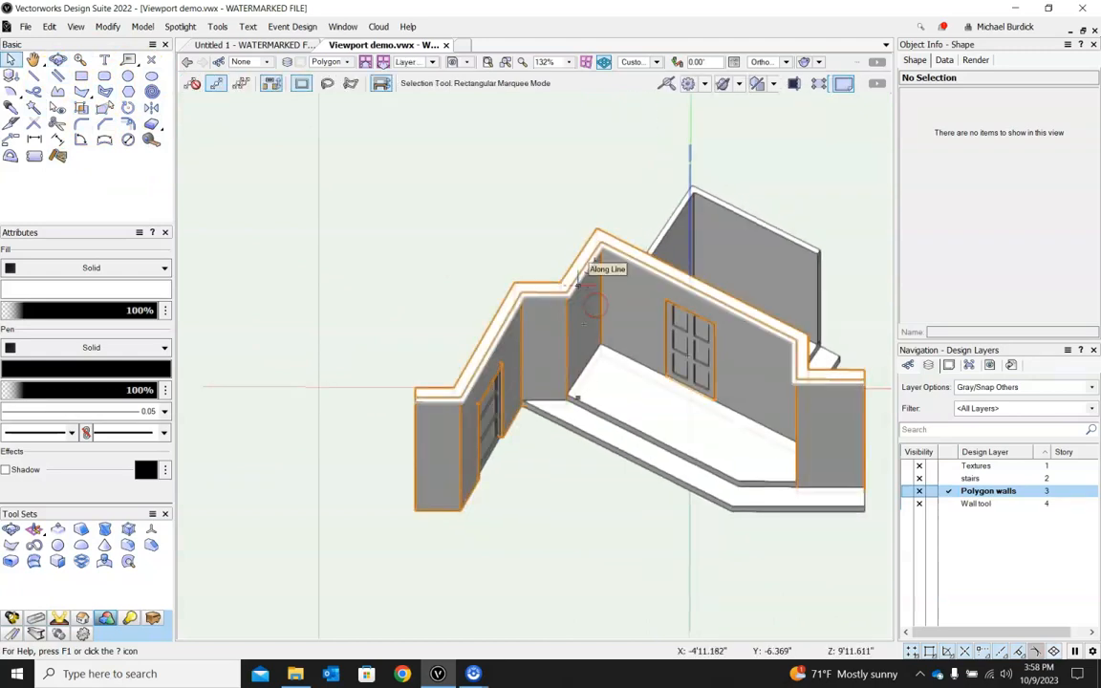
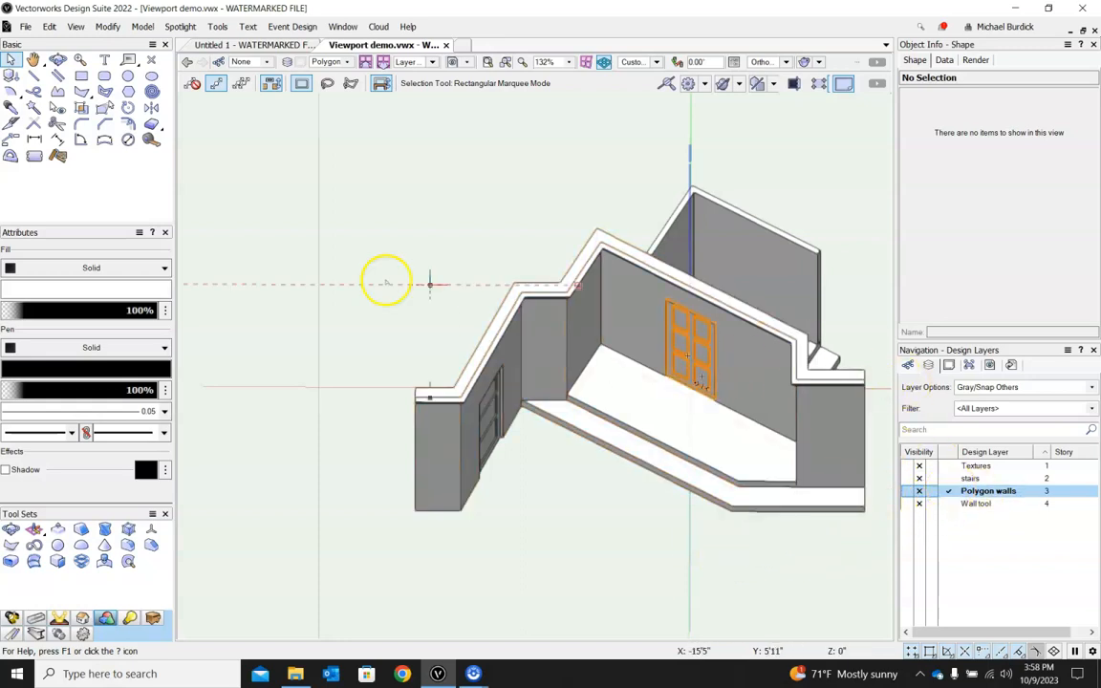
pyautogui.scroll(-2, 400, 289)
pyautogui.keyDown('shift'); pyautogui.moveTo(454, 282); pyautogui.dragTo(452, 345, button='middle'); pyautogui.keyUp('shift')
pyautogui.scroll(3, 435, 278)
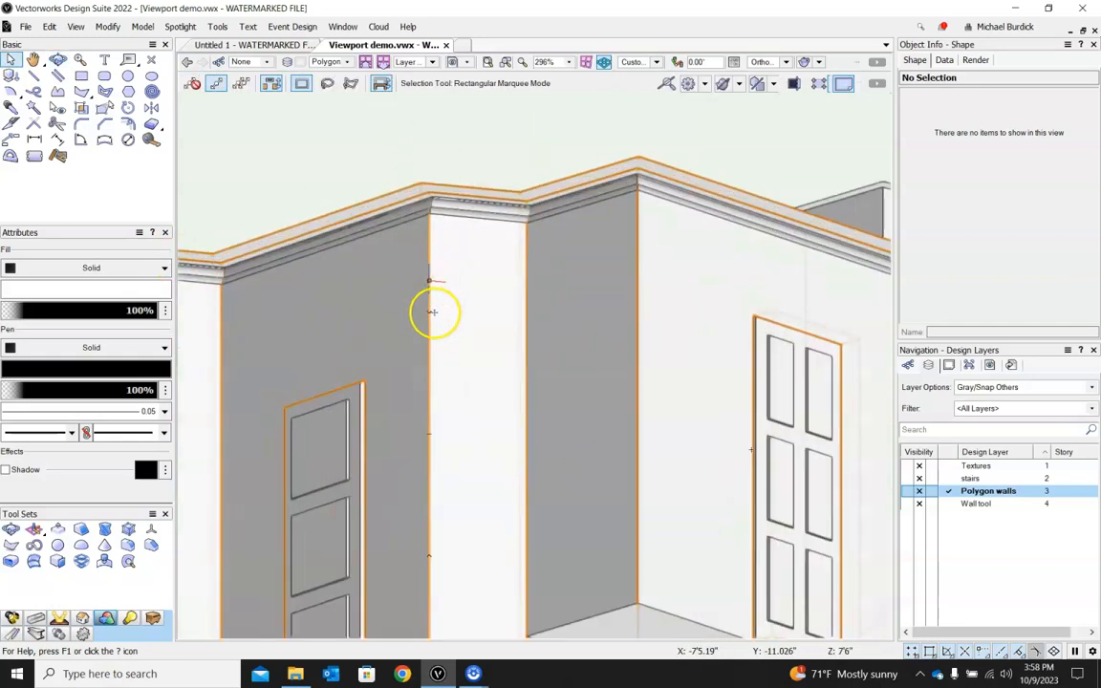
pyautogui.scroll(-2, 477, 307)
pyautogui.keyDown('shift'); pyautogui.moveTo(602, 263); pyautogui.dragTo(729, 342, button='middle'); pyautogui.keyUp('shift')
# Start a new viewport of the wall model and set its view to Front.
pyautogui.click(76, 26)
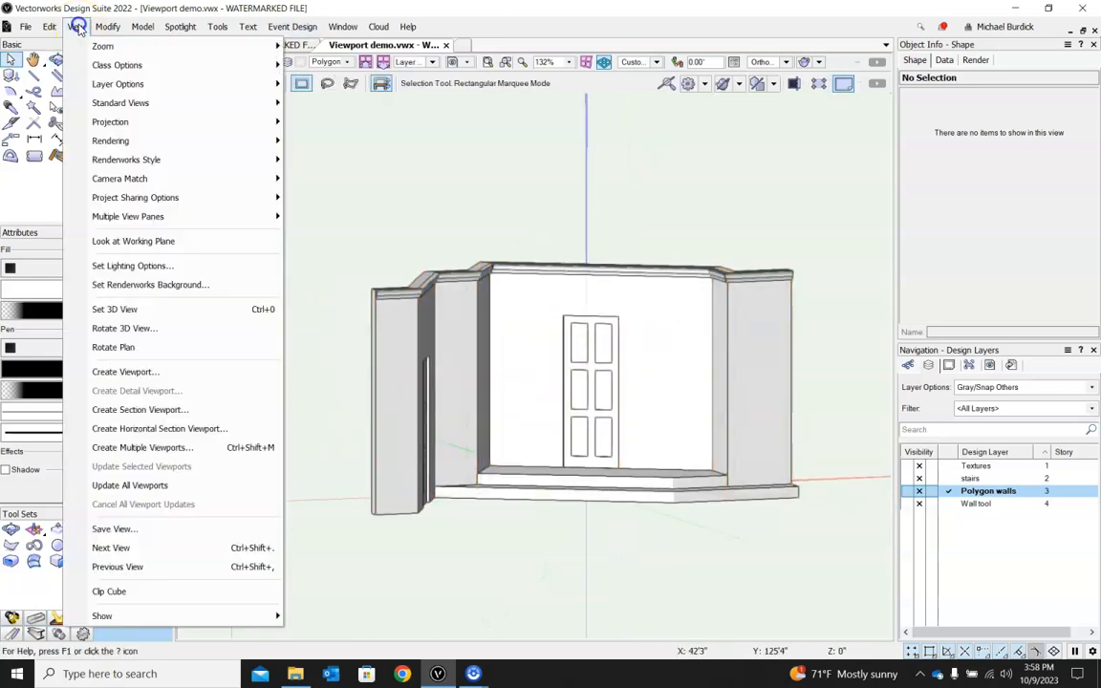
pyautogui.moveTo(49, 26)
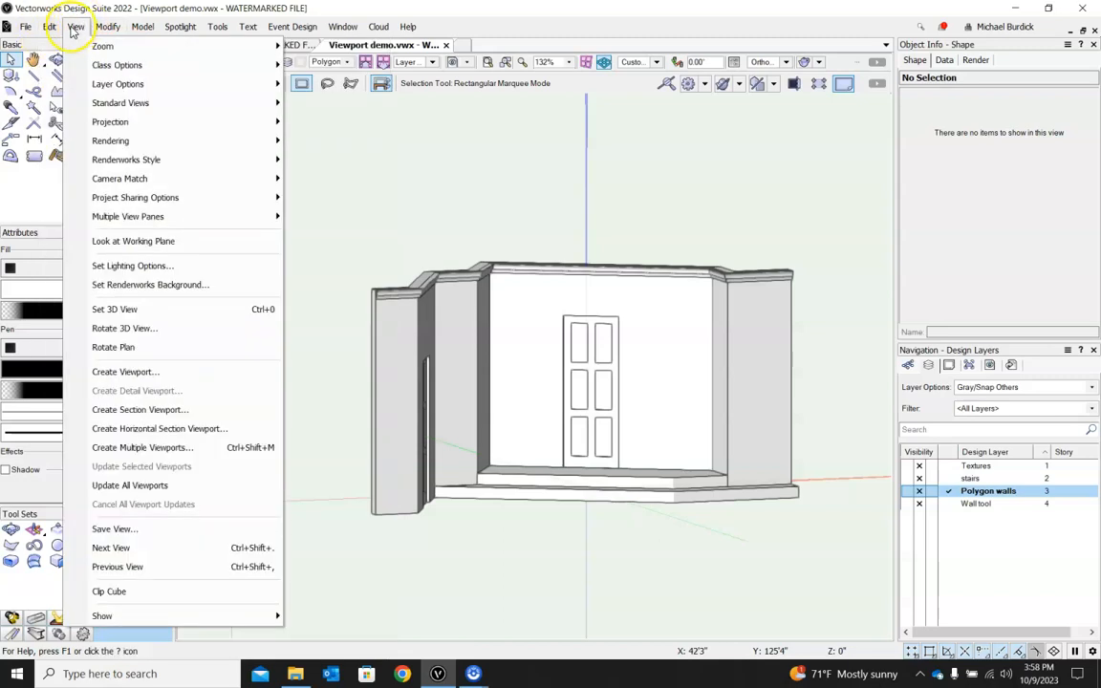
pyautogui.click(107, 373)
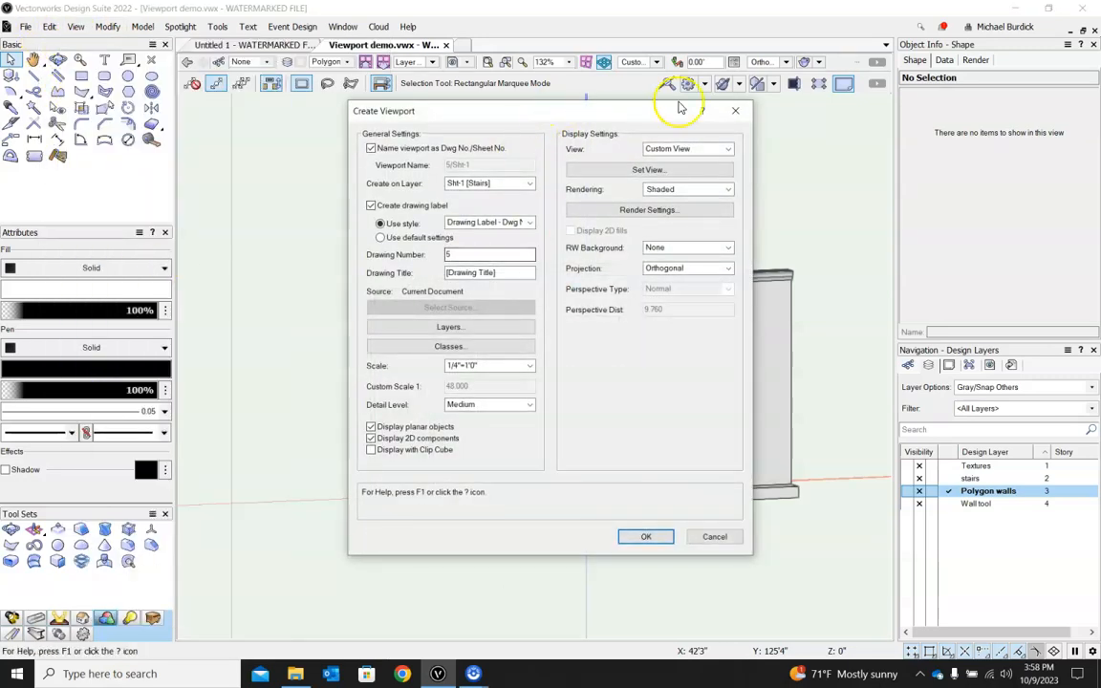
pyautogui.click(703, 150)
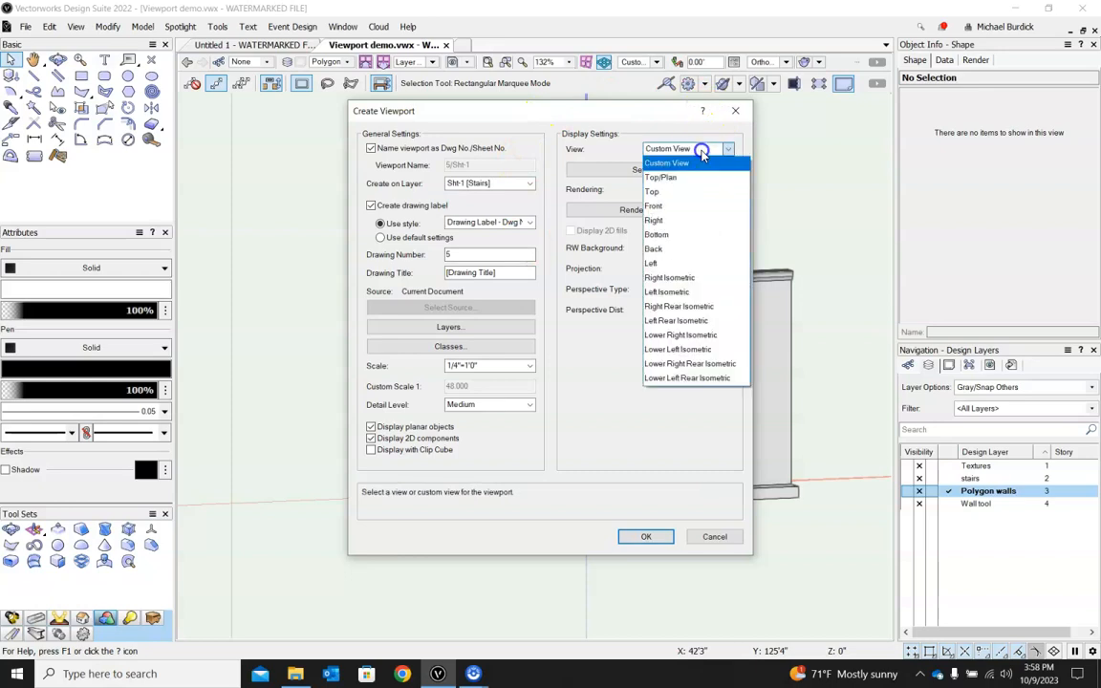
pyautogui.click(674, 207)
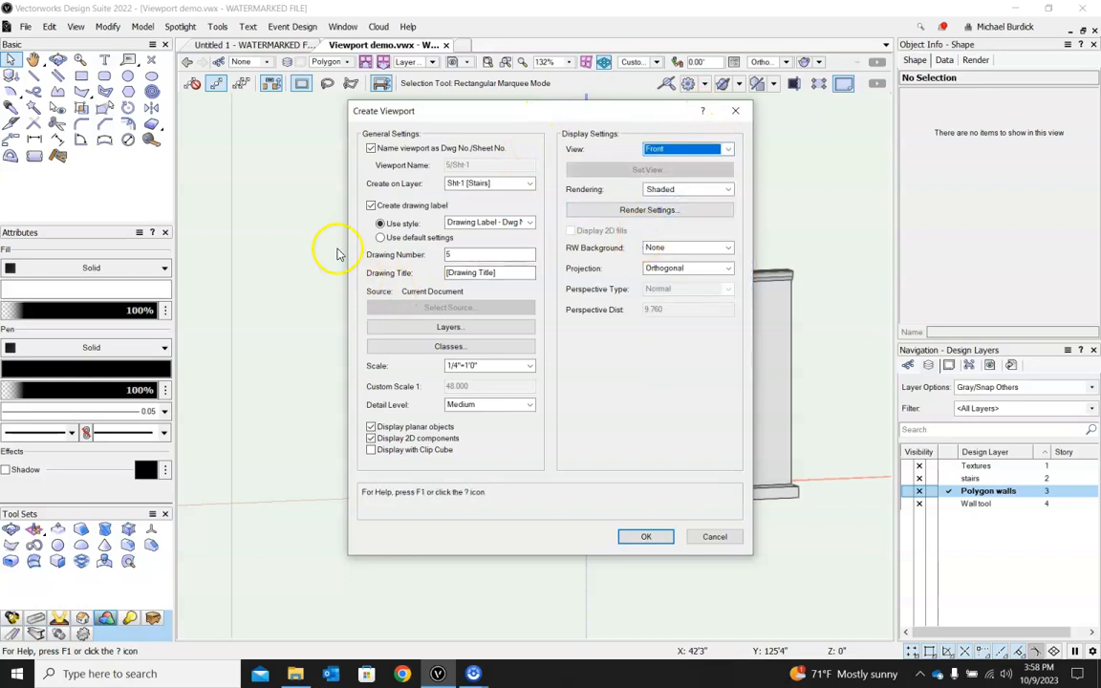
# Place the viewport on a new sheet layer with sheet number 2 and sheet title "Set 1".
pyautogui.click(516, 183)
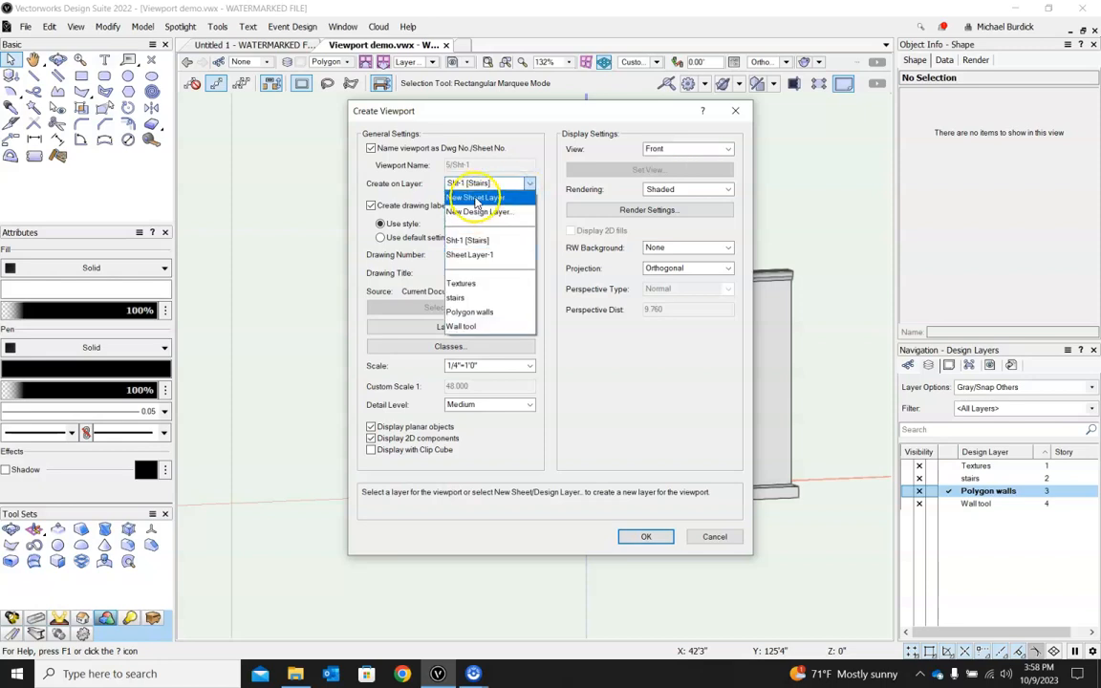
pyautogui.click(476, 199)
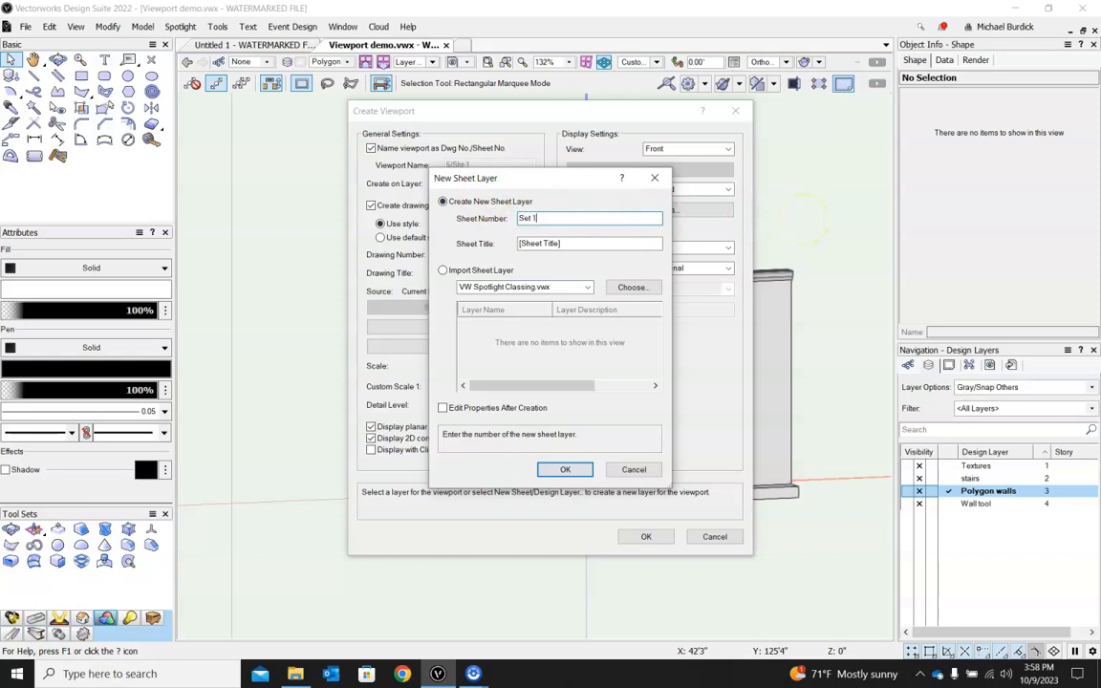
pyautogui.moveTo(578, 244); pyautogui.dragTo(439, 219)
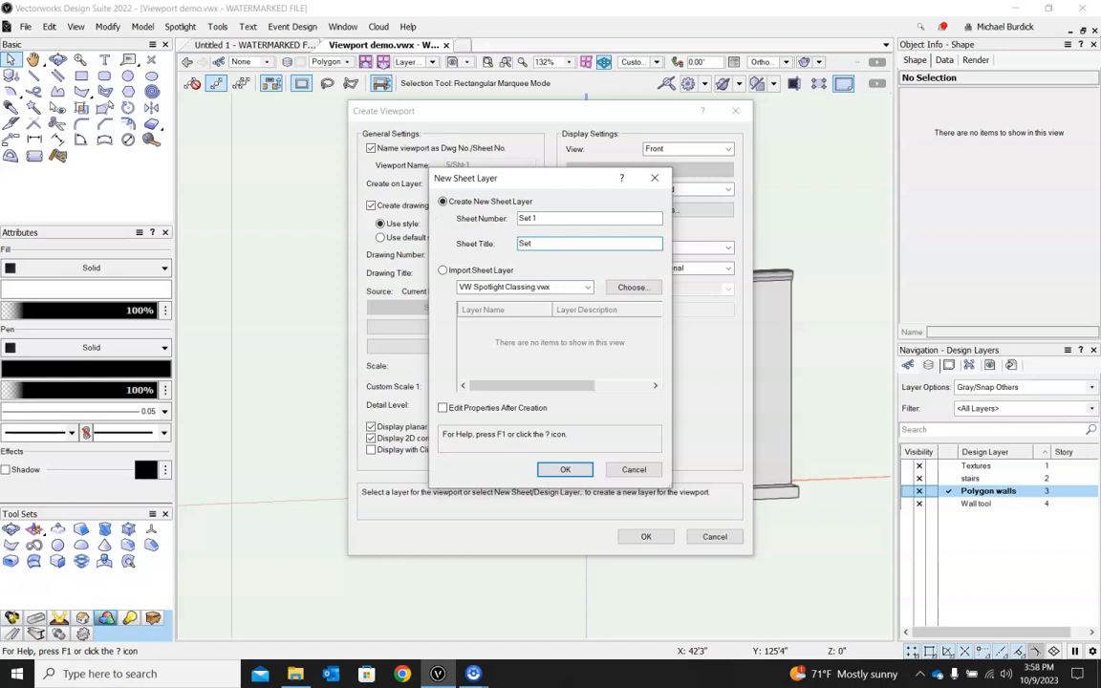
pyautogui.moveTo(568, 218); pyautogui.dragTo(449, 219)
pyautogui.click(564, 245)
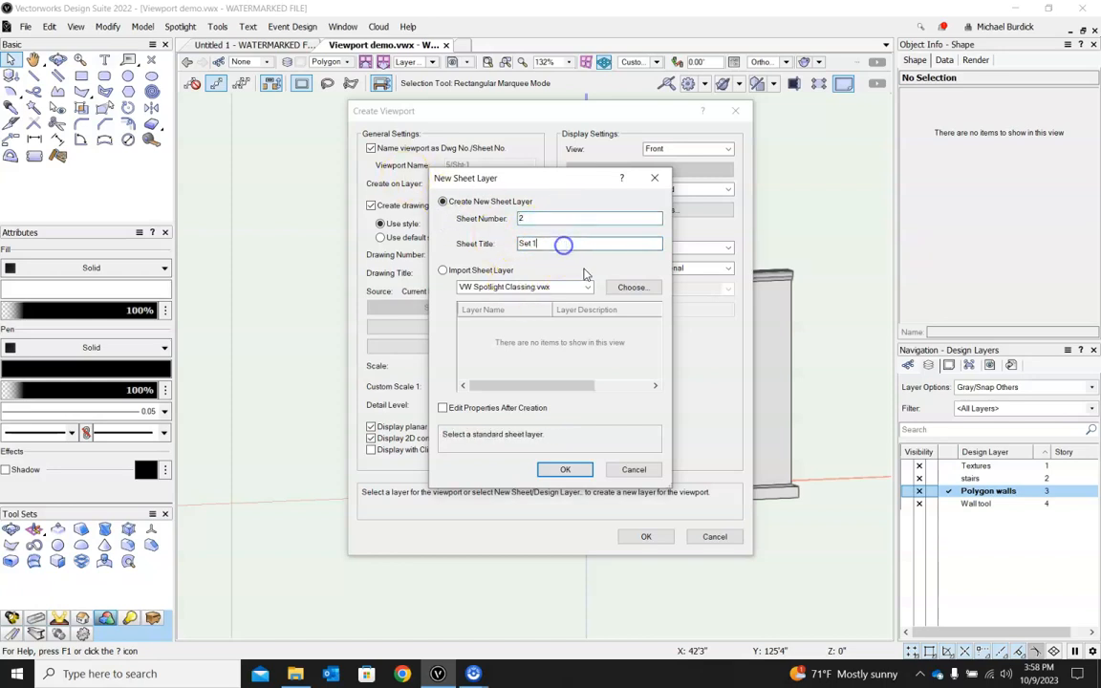
pyautogui.click(578, 469)
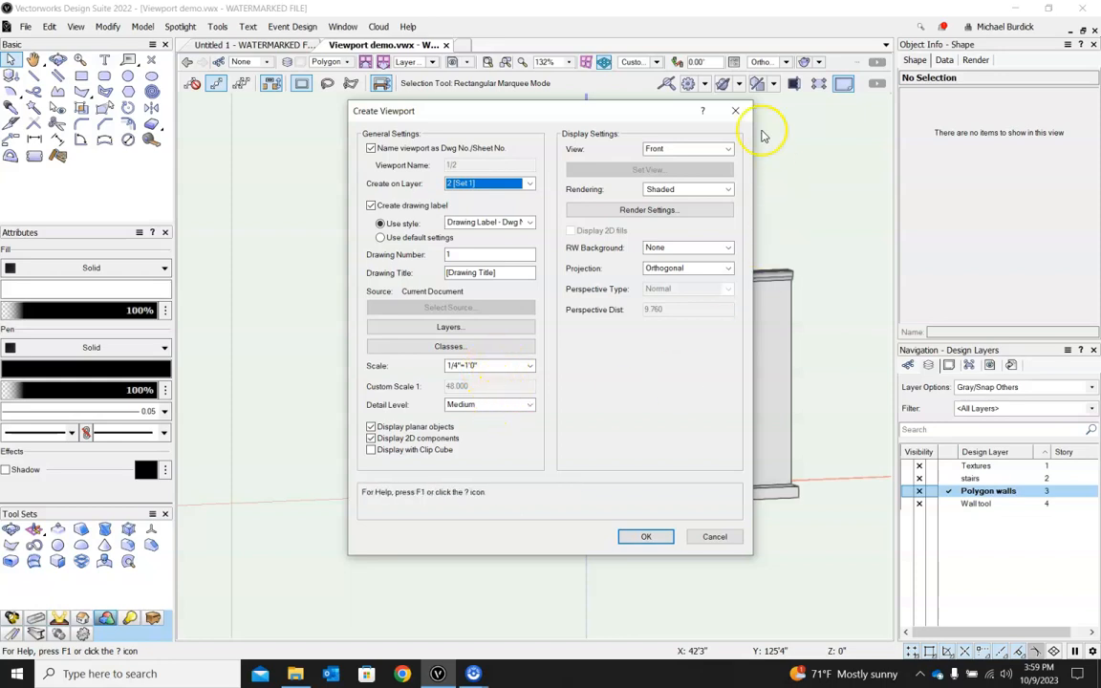
# Set the viewport's rendering to Hidden Line, create the viewport and update it on the sheet.
pyautogui.click(707, 195)
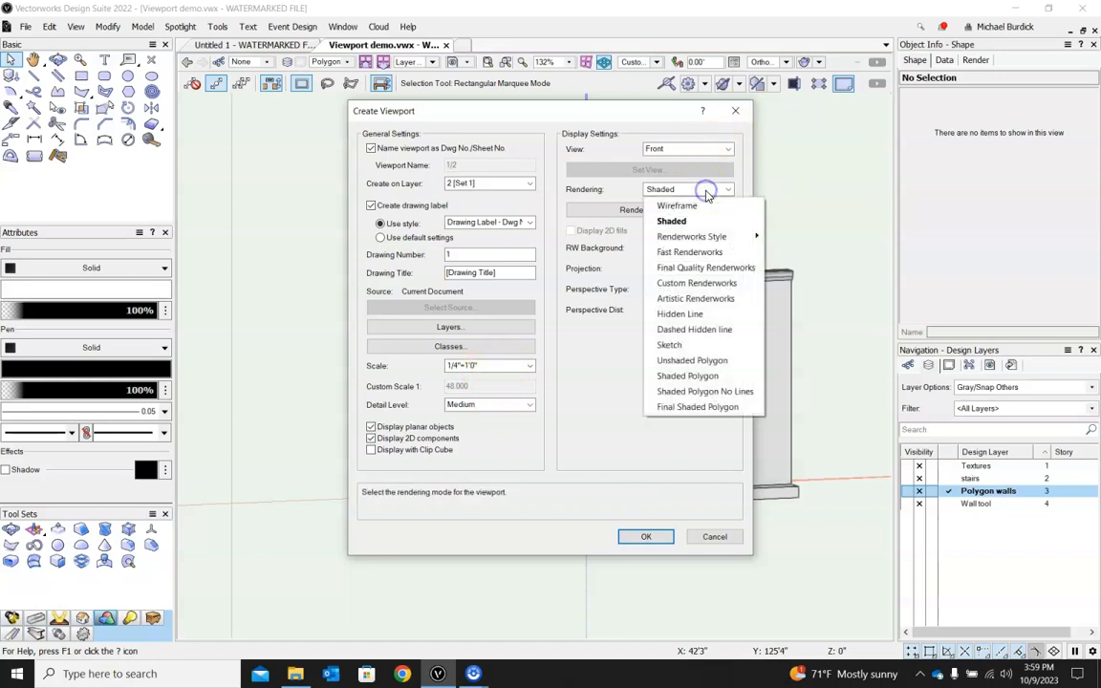
pyautogui.click(687, 314)
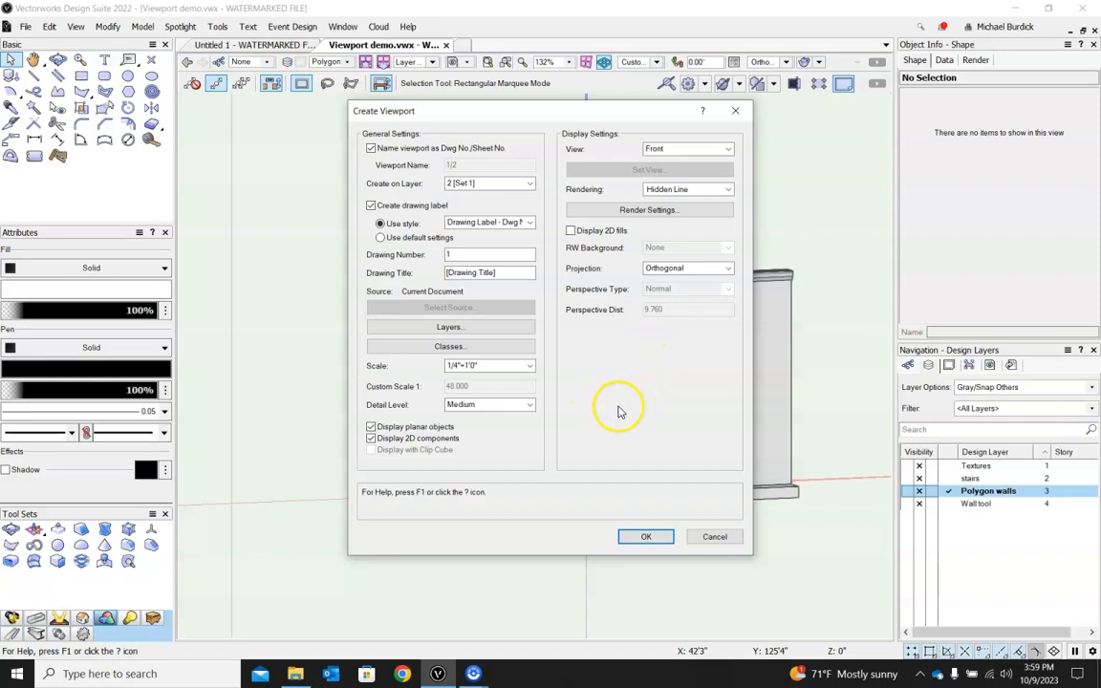
pyautogui.click(642, 537)
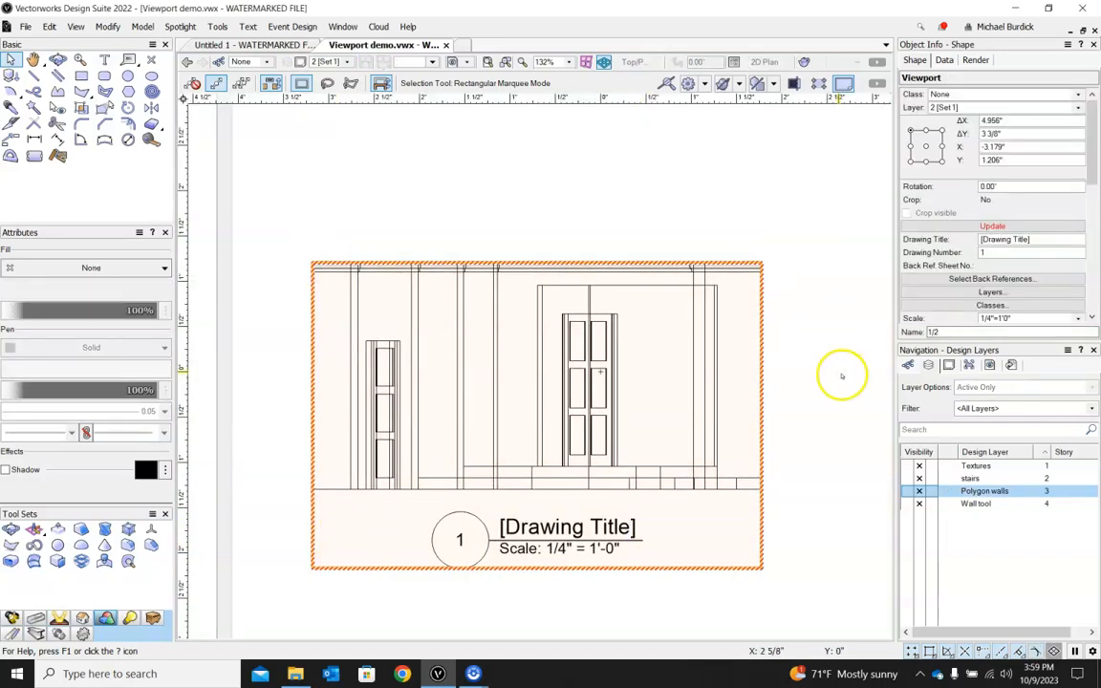
pyautogui.click(992, 227)
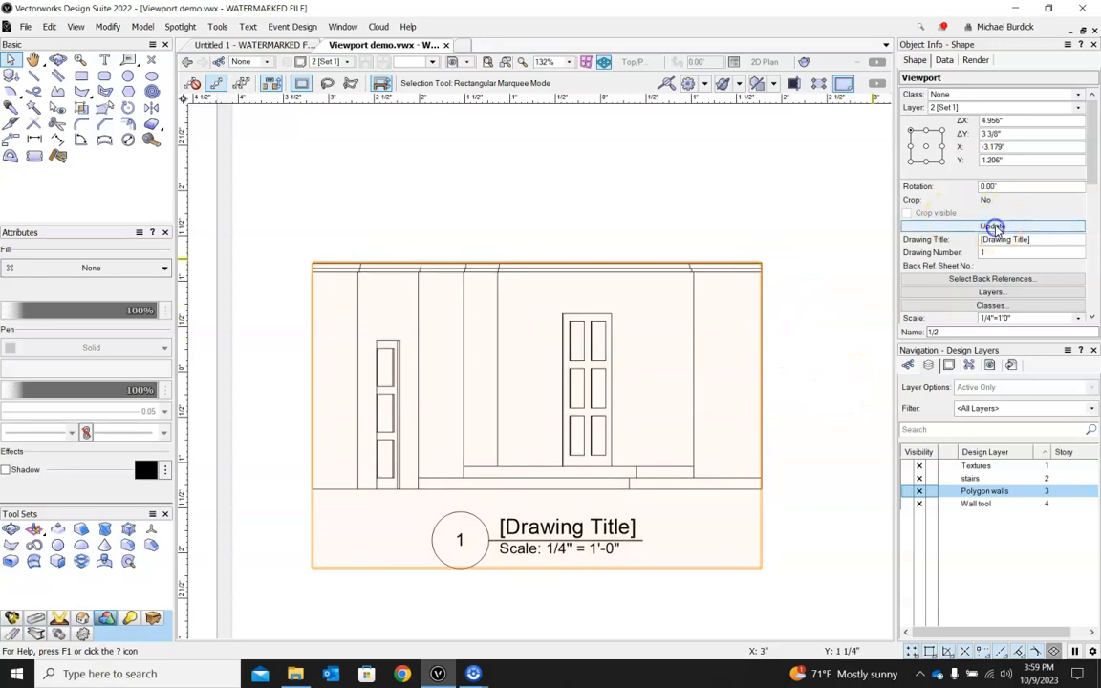
pyautogui.click(816, 209)
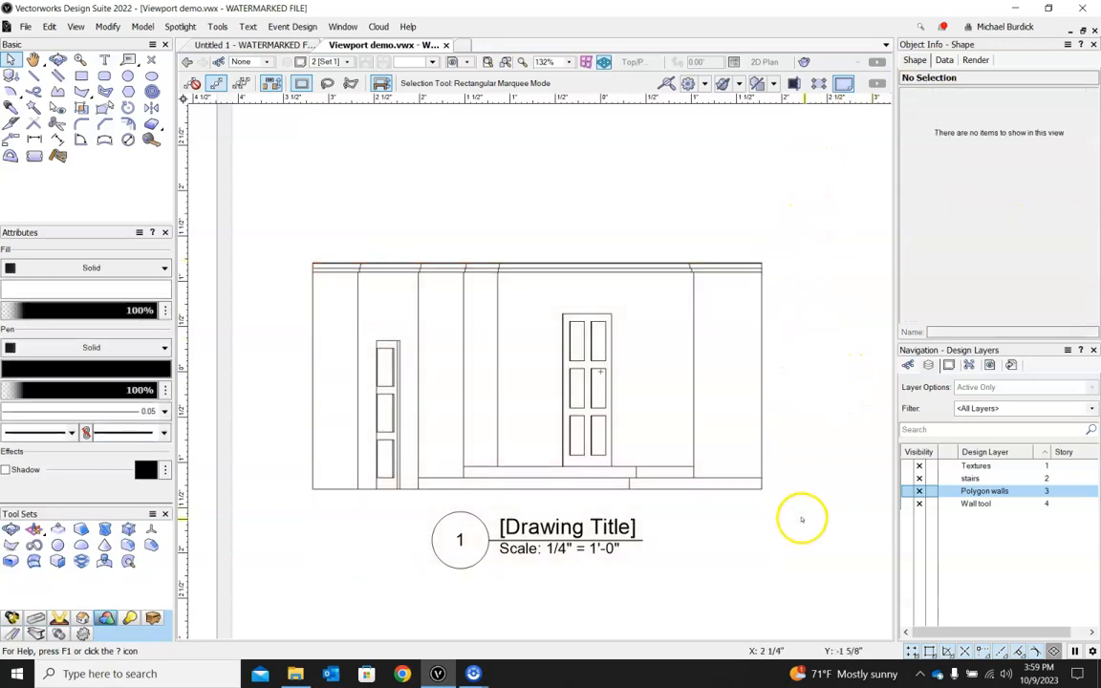
# Move the front view viewport up to the upper part of the sheet.
pyautogui.scroll(-5, 802, 519)
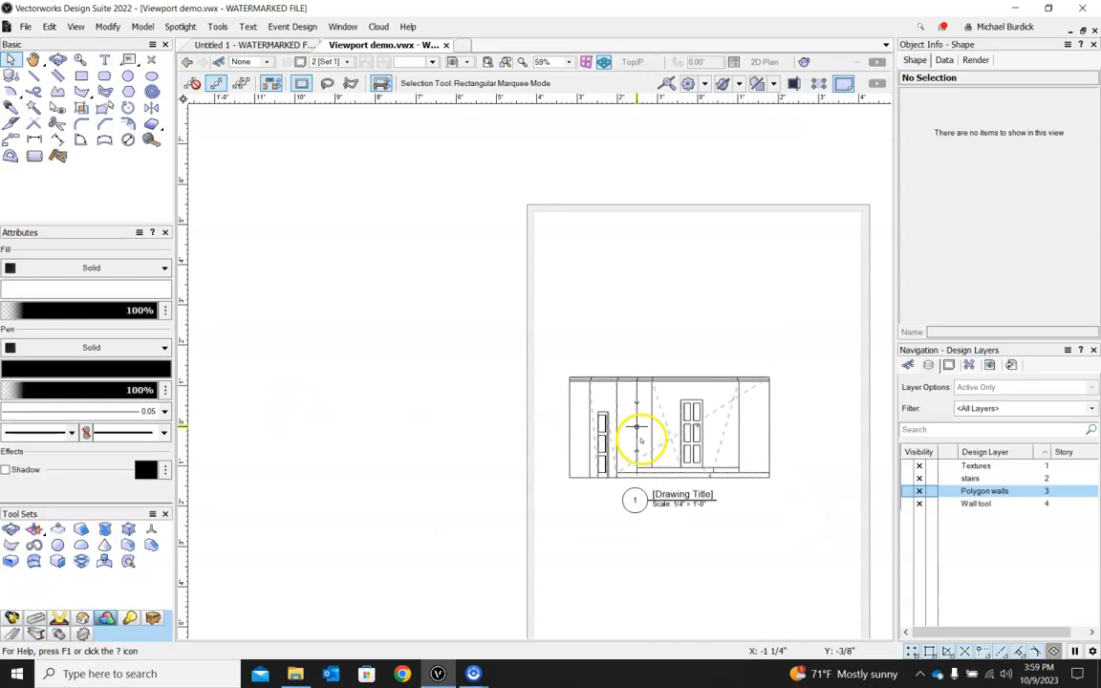
pyautogui.scroll(2, 783, 490)
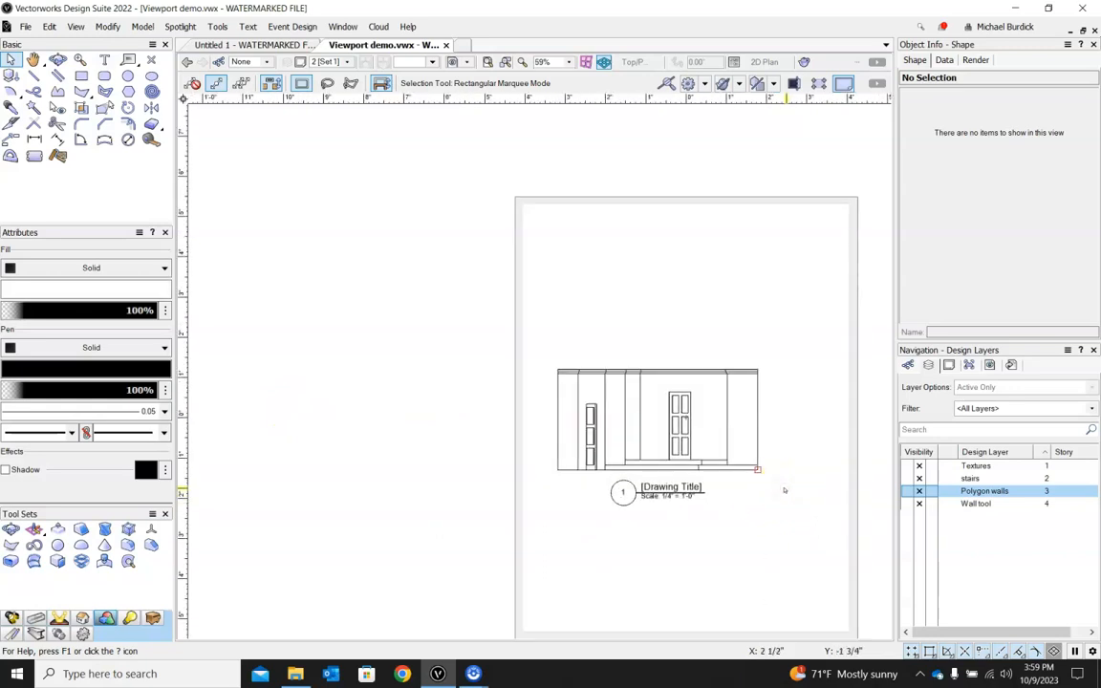
pyautogui.click(739, 442)
pyautogui.moveTo(704, 369); pyautogui.dragTo(720, 238)
pyautogui.click(735, 469)
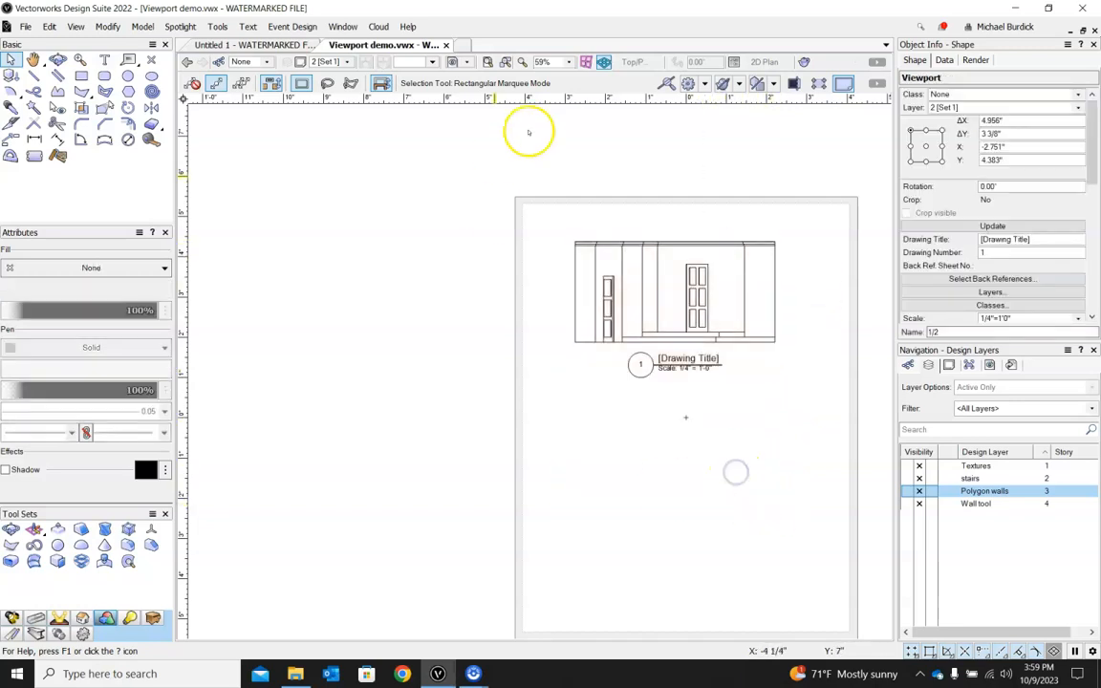
# Duplicate the front view viewport and place the copy inside the page below the original.
pyautogui.click(755, 299)
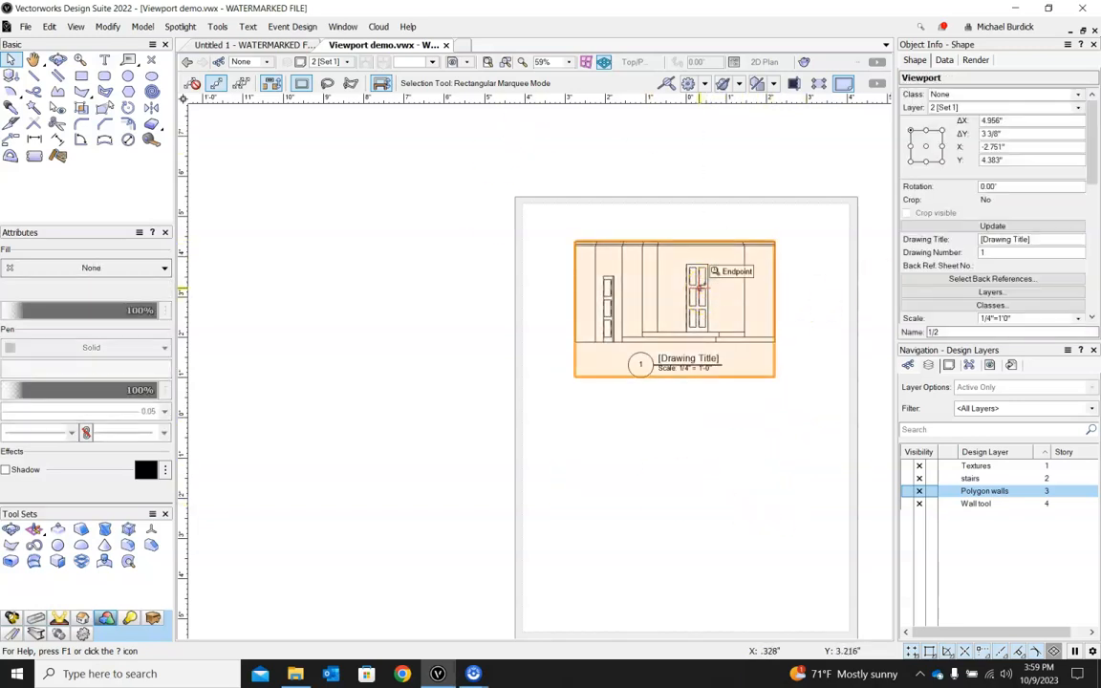
pyautogui.click(595, 477)
pyautogui.hotkey('ctrl', 'v')
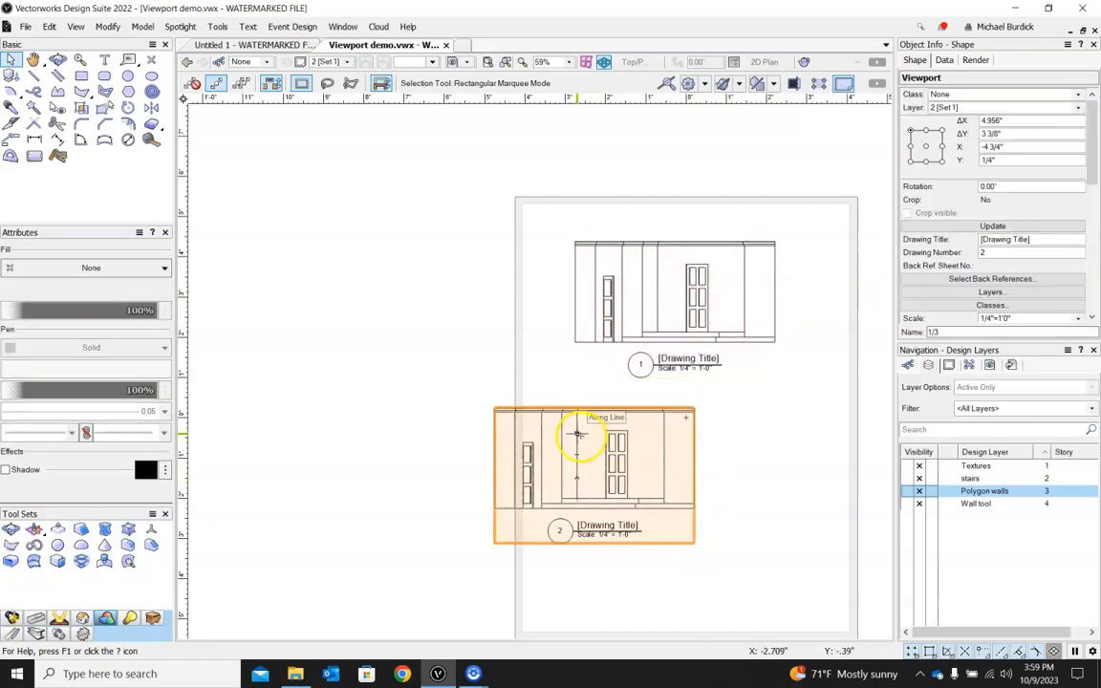
pyautogui.moveTo(576, 434); pyautogui.dragTo(640, 434)
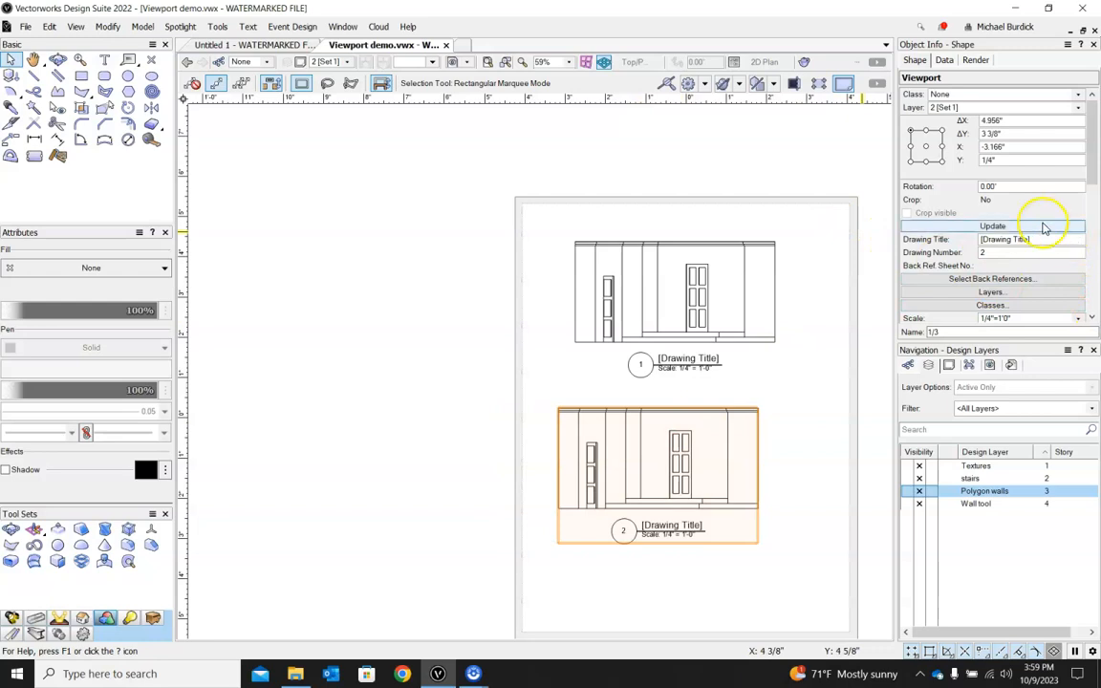
# Change the copied viewport's view from Front to Top/Plan.
pyautogui.scroll(-3, 1070, 244)
pyautogui.scroll(-2, 1062, 256)
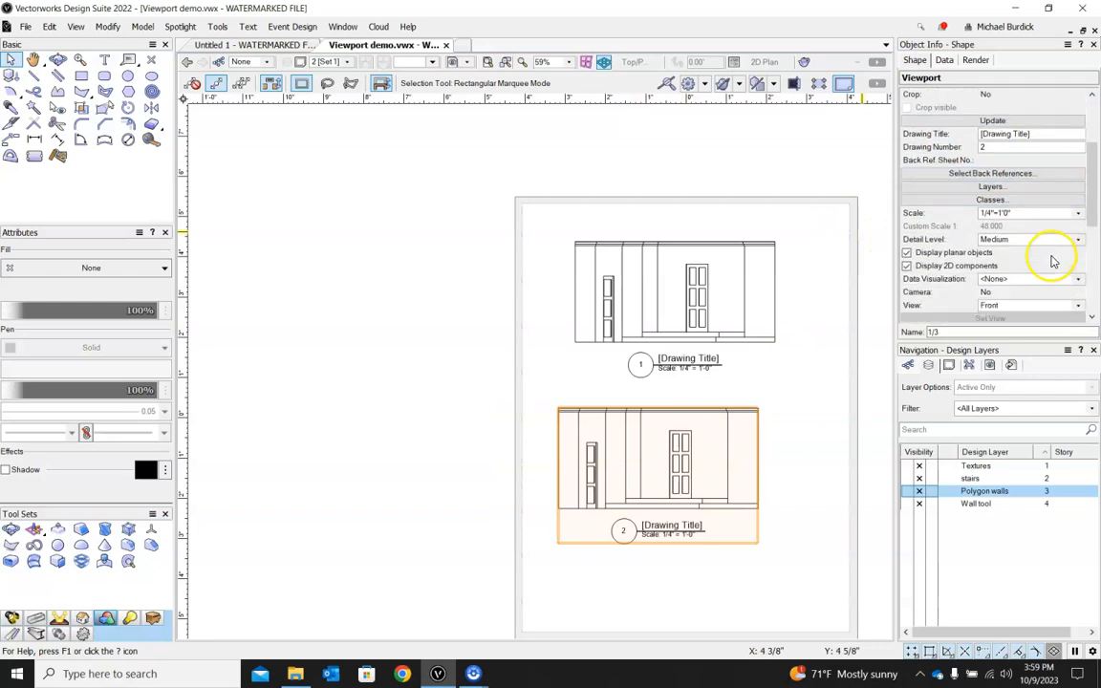
pyautogui.click(1078, 294)
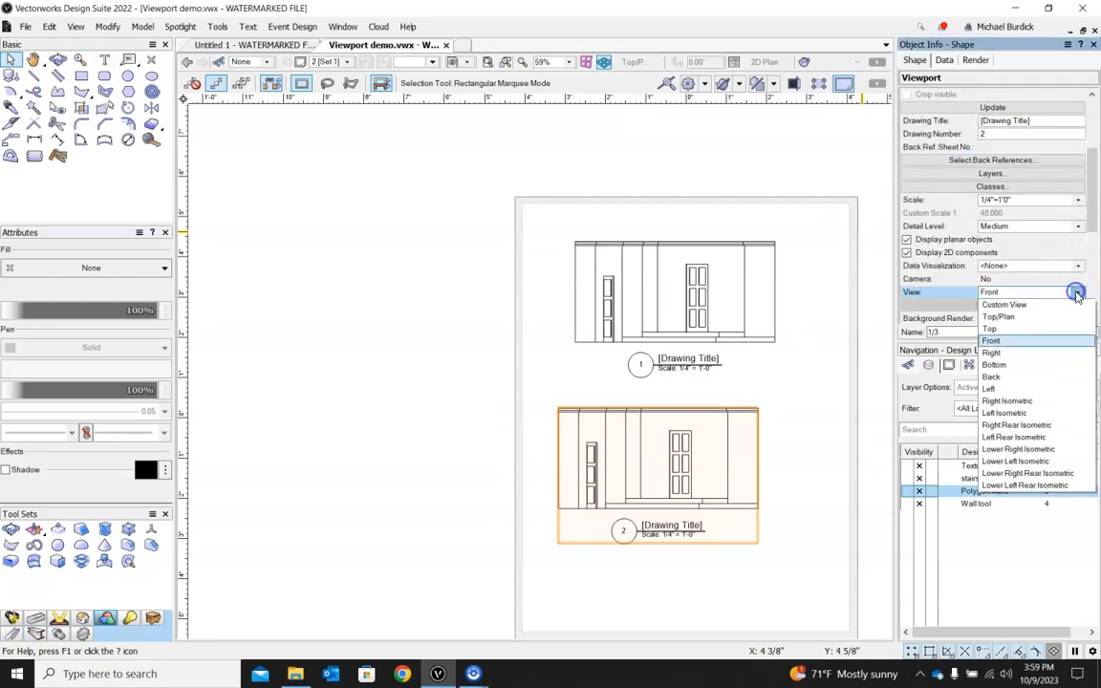
pyautogui.click(1026, 318)
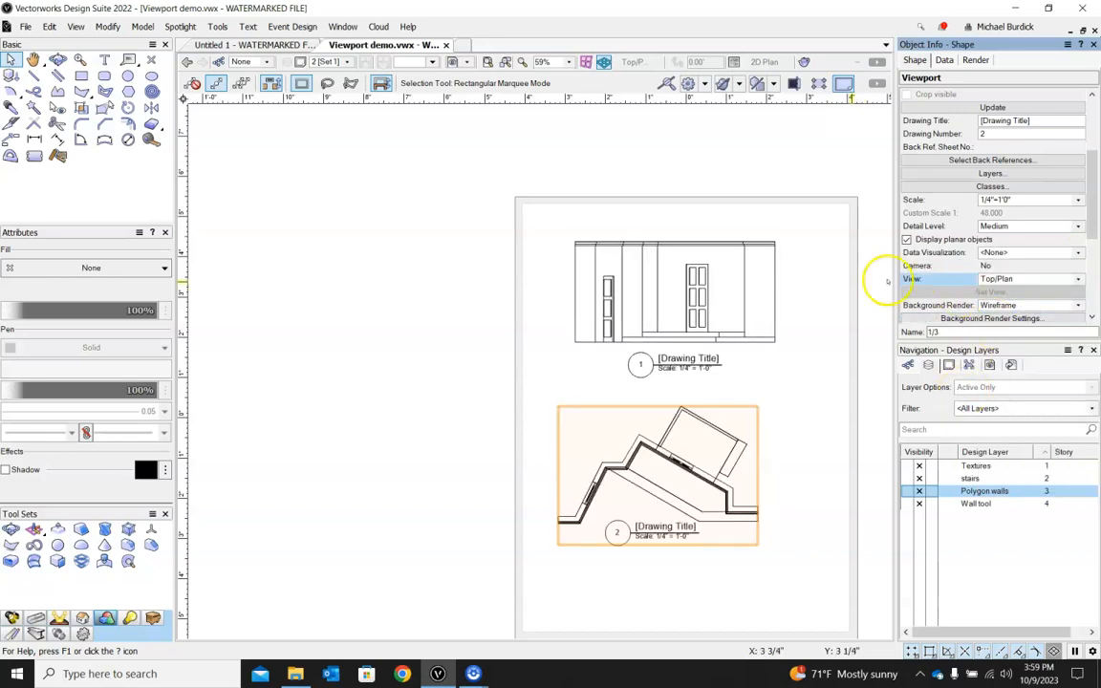
# Move the plan viewport so it lines up directly beneath the front view viewport, then deselect it.
pyautogui.scroll(4, 786, 499)
pyautogui.moveTo(704, 520); pyautogui.dragTo(725, 512)
pyautogui.click(807, 446)
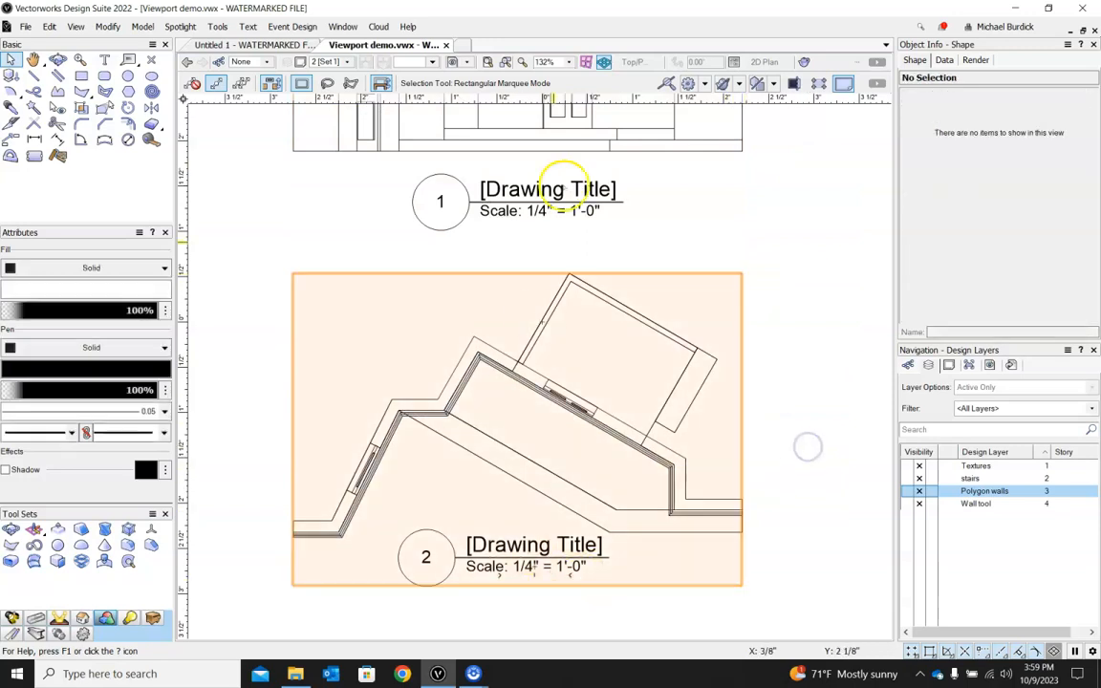
# Examine the wall, molding, door and platform linework in the plan viewport.
pyautogui.scroll(-2, 768, 339)
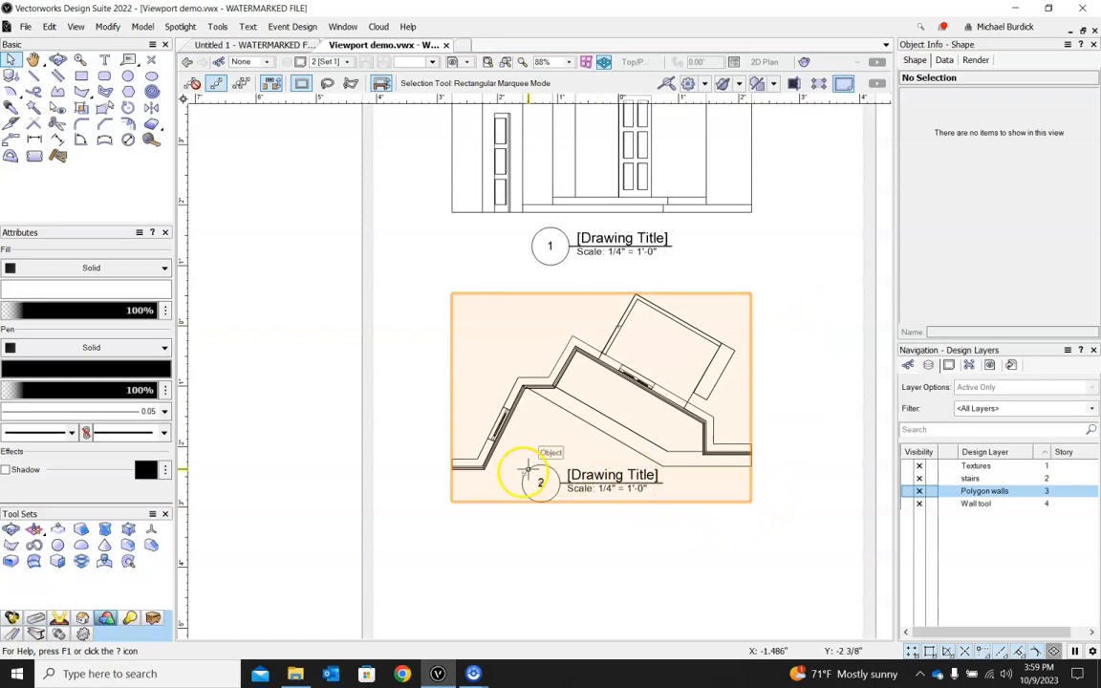
pyautogui.scroll(6, 501, 472)
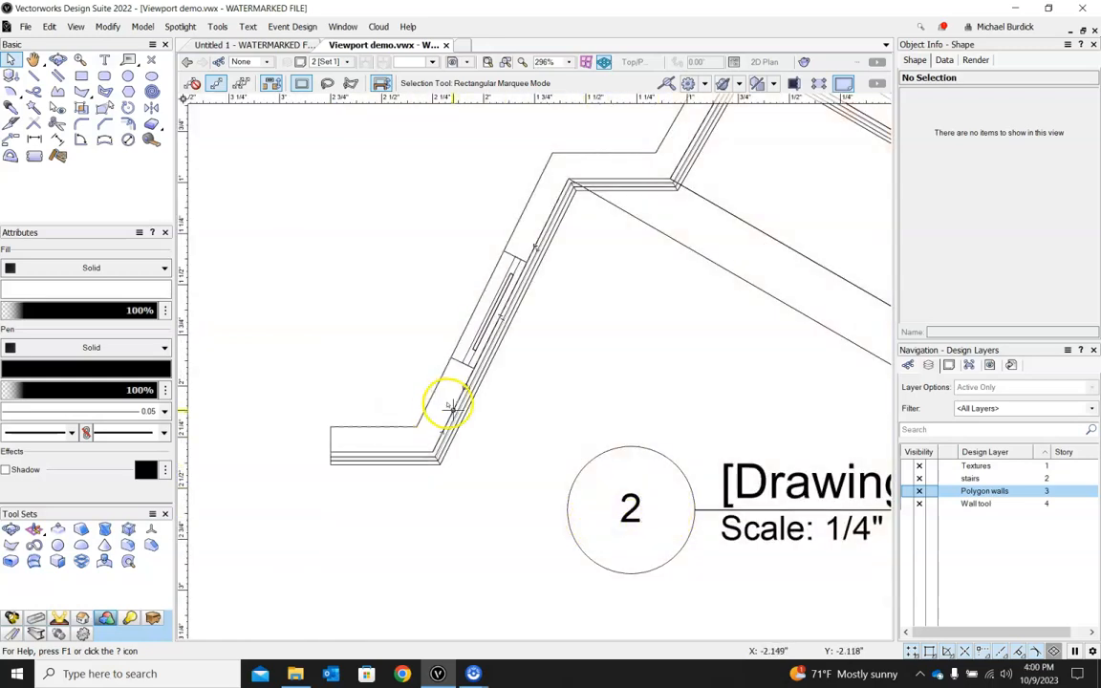
pyautogui.scroll(-4, 405, 468)
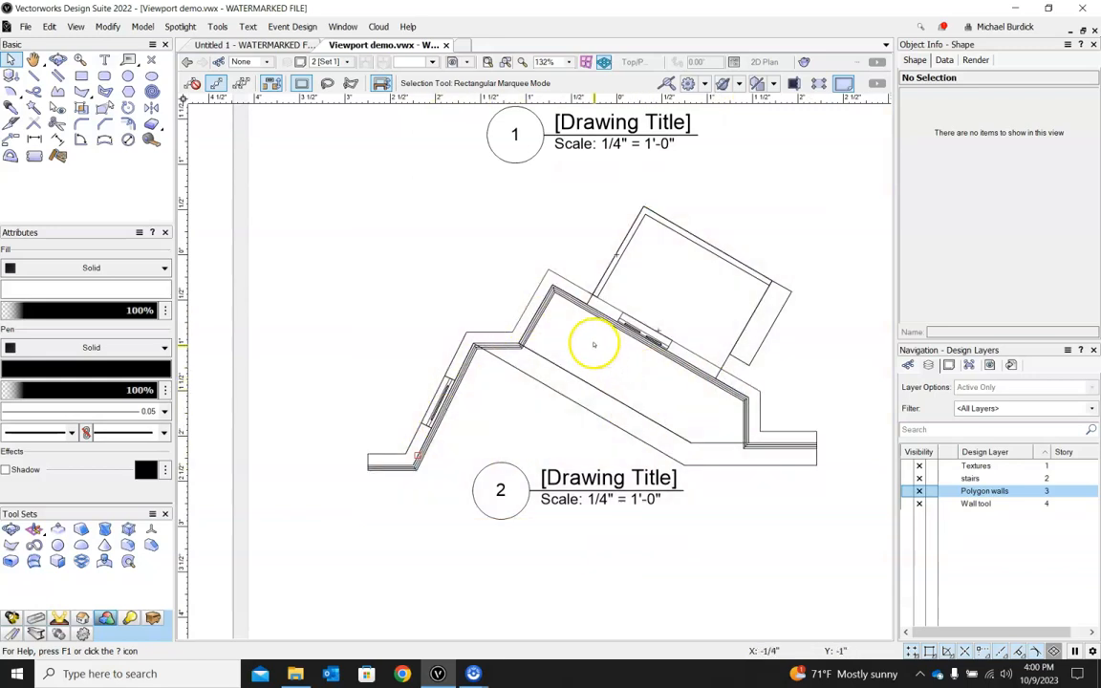
pyautogui.scroll(-3, 377, 254)
pyautogui.scroll(3, 462, 237)
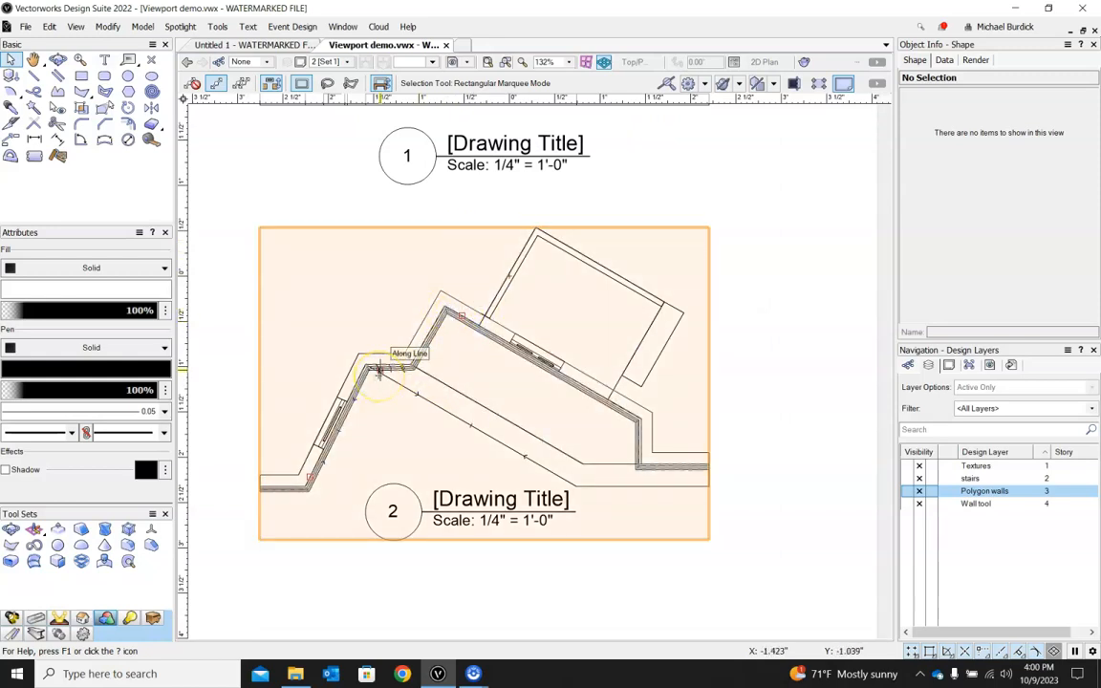
pyautogui.click(517, 359)
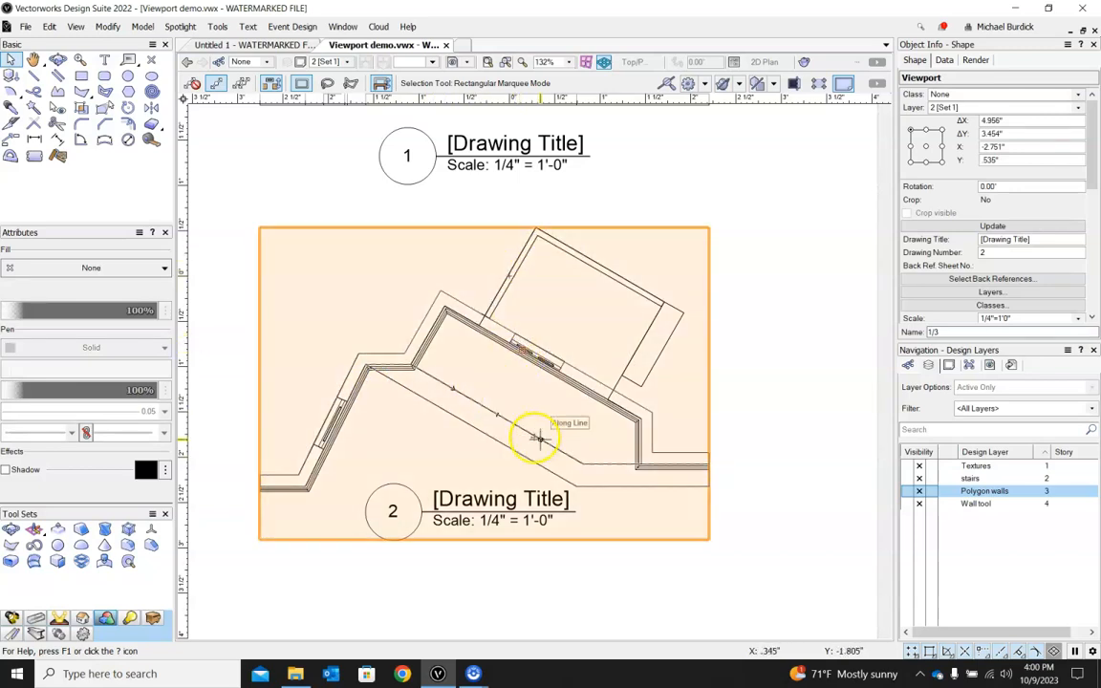
pyautogui.scroll(-4, 540, 438)
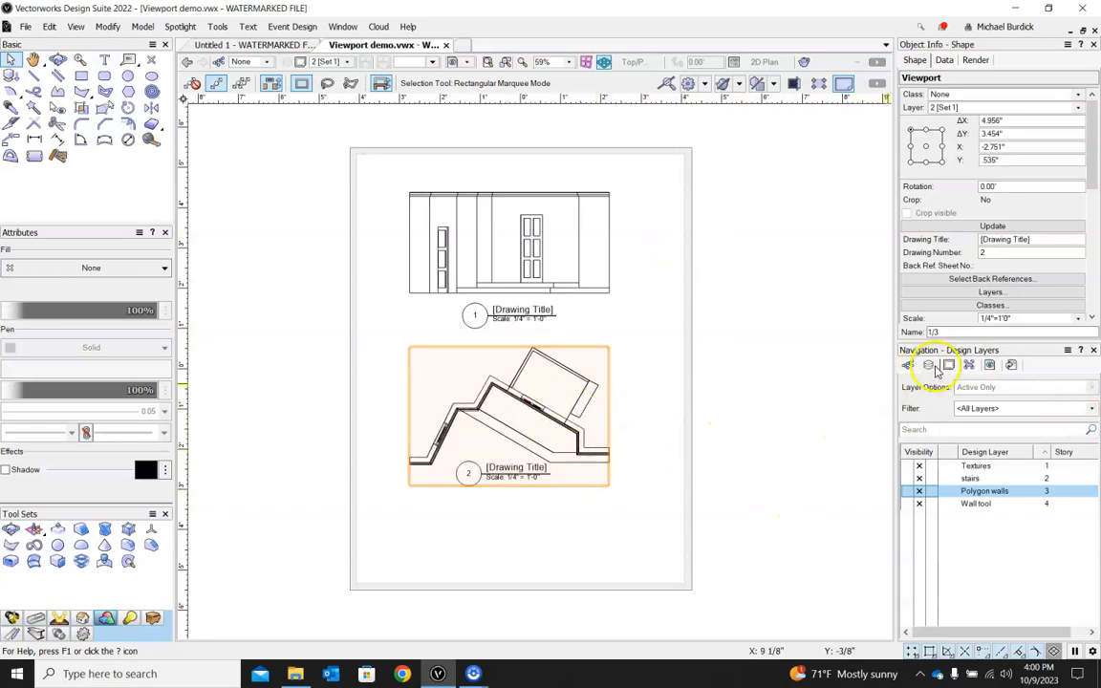
# Switch to the Polygon walls design layer and select the molding along the top of the walls to inspect its class.
pyautogui.click(948, 491)
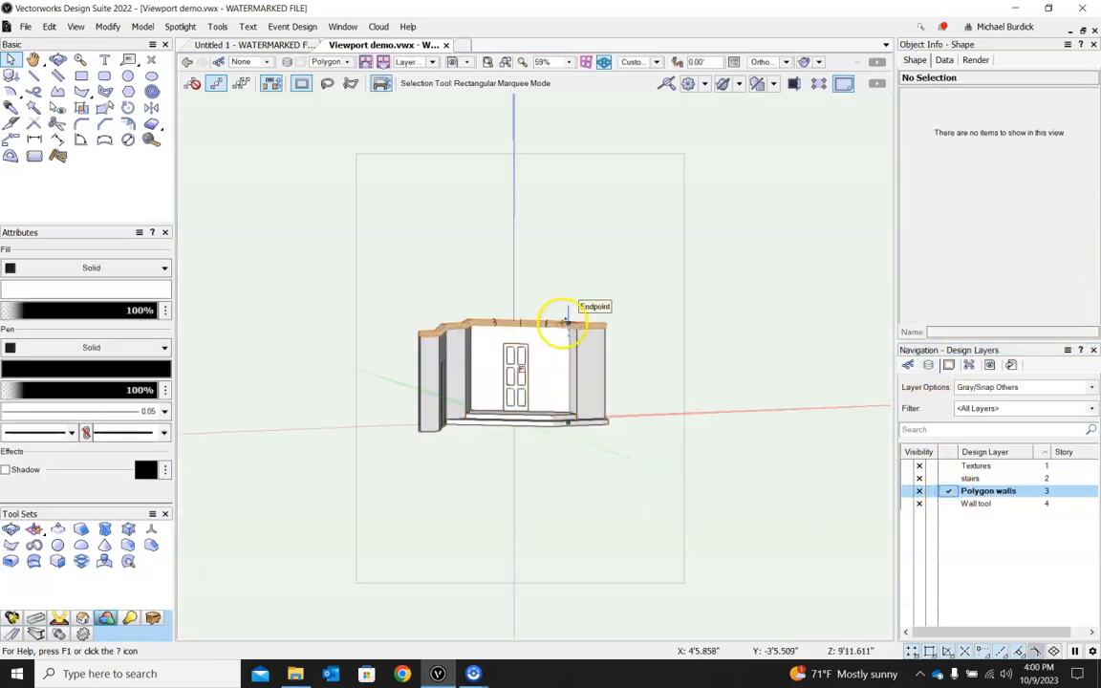
pyautogui.click(560, 319)
pyautogui.scroll(4, 714, 304)
pyautogui.scroll(-2, 736, 290)
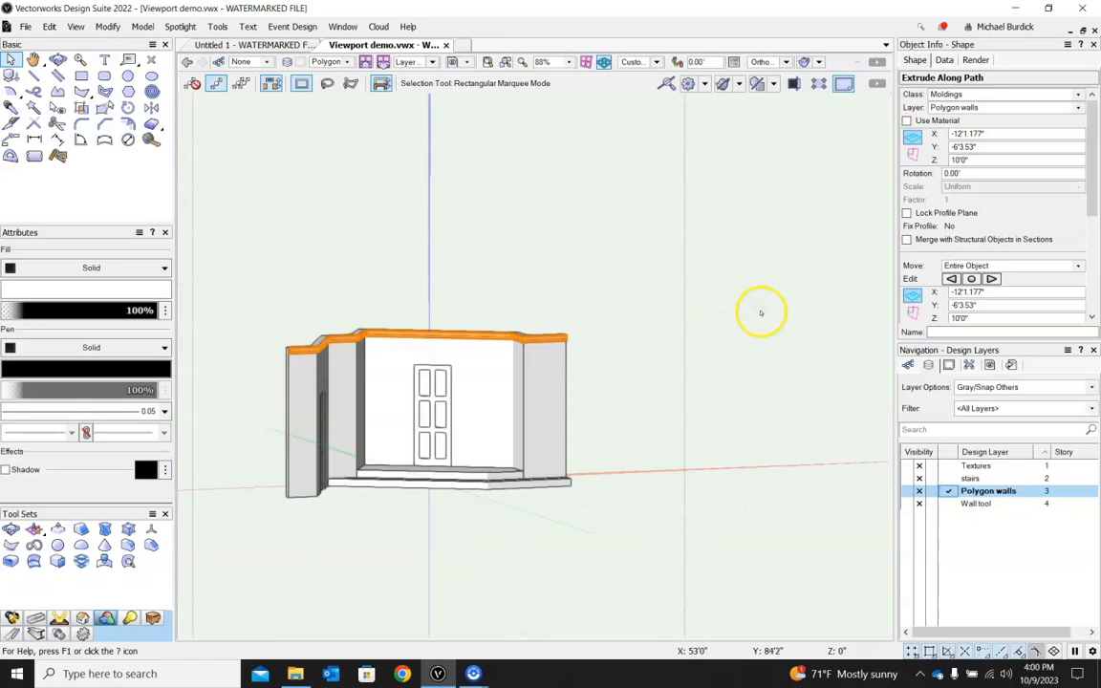
# Hide the Moldings and Doors classes on the design layer, and make both visible again.
pyautogui.click(908, 367)
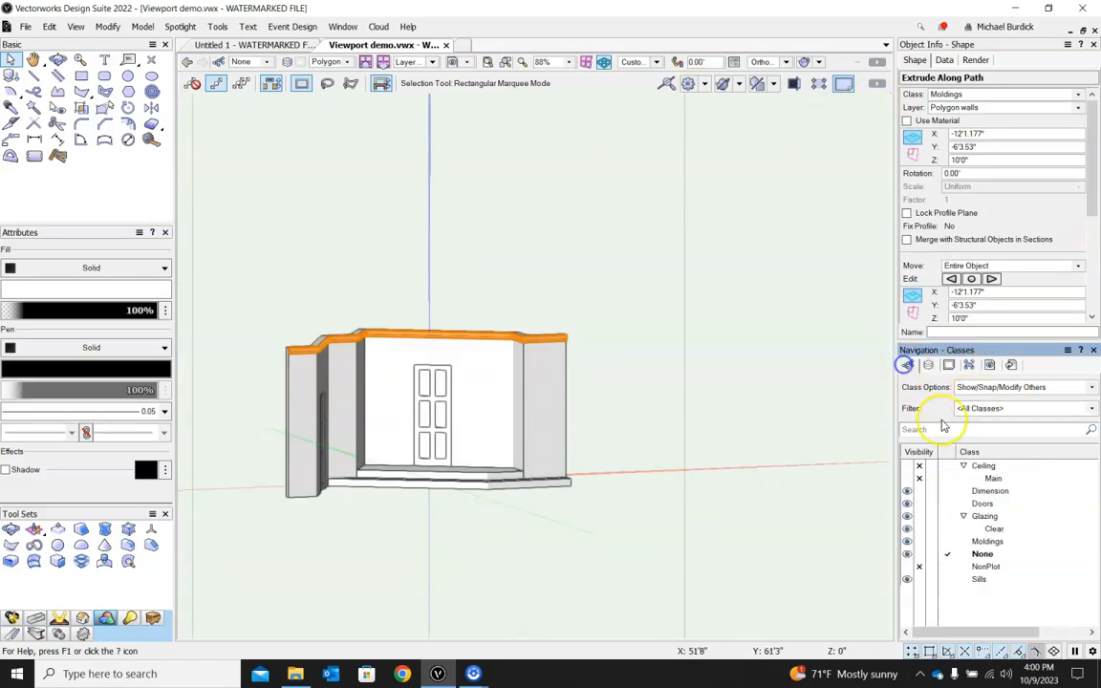
pyautogui.click(920, 542)
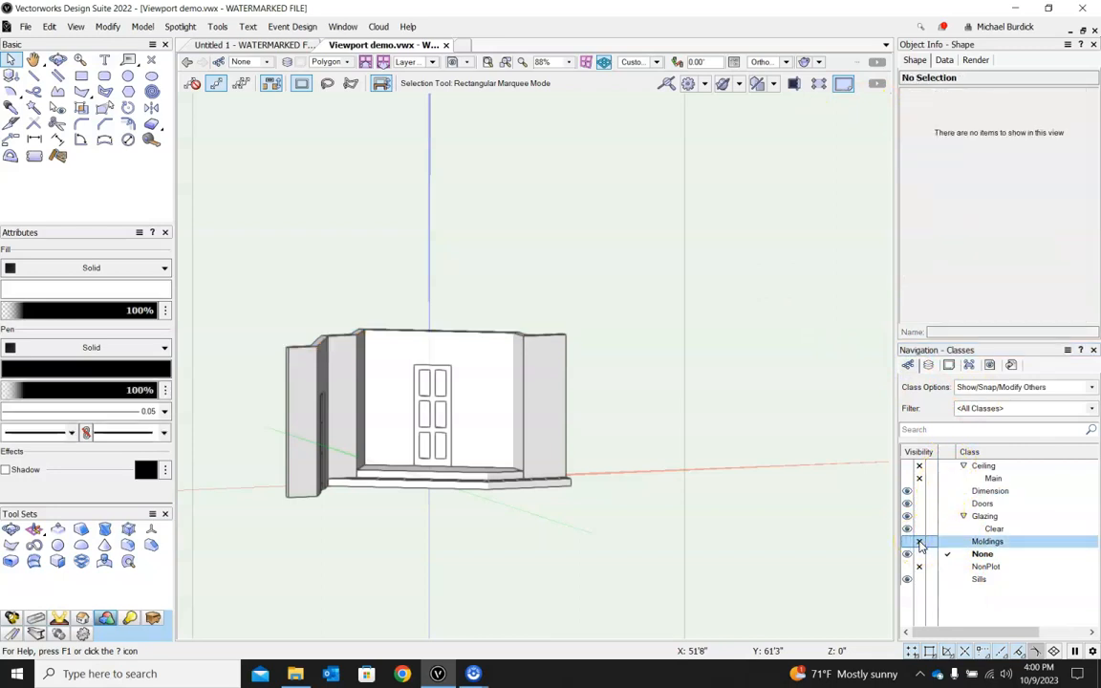
pyautogui.click(919, 504)
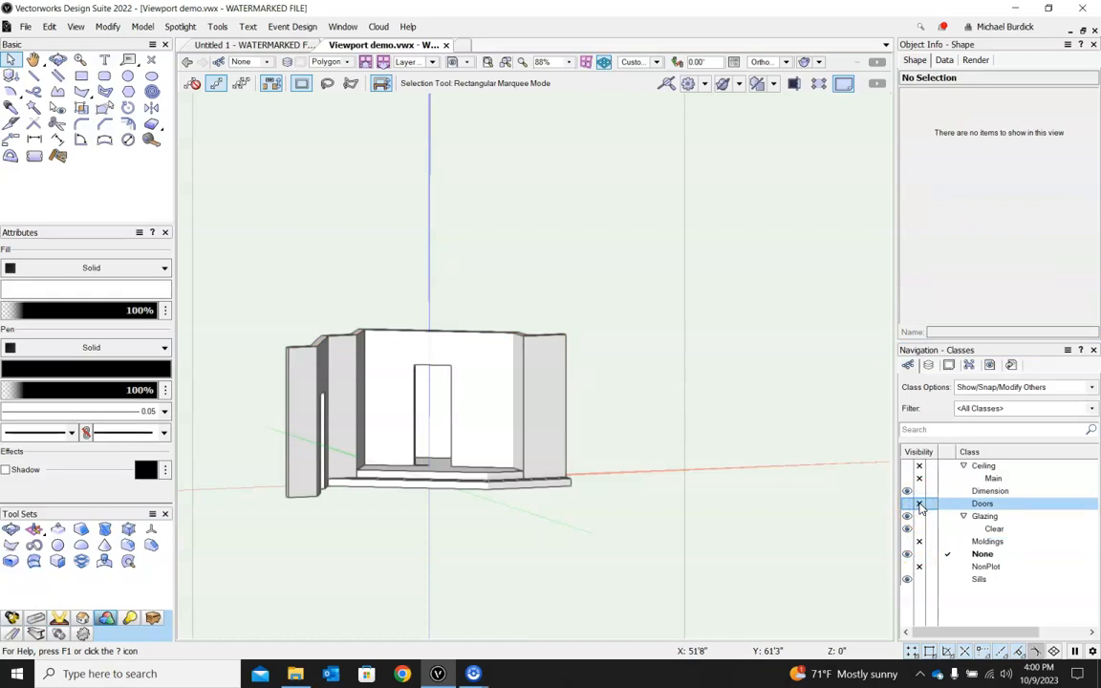
pyautogui.click(907, 504)
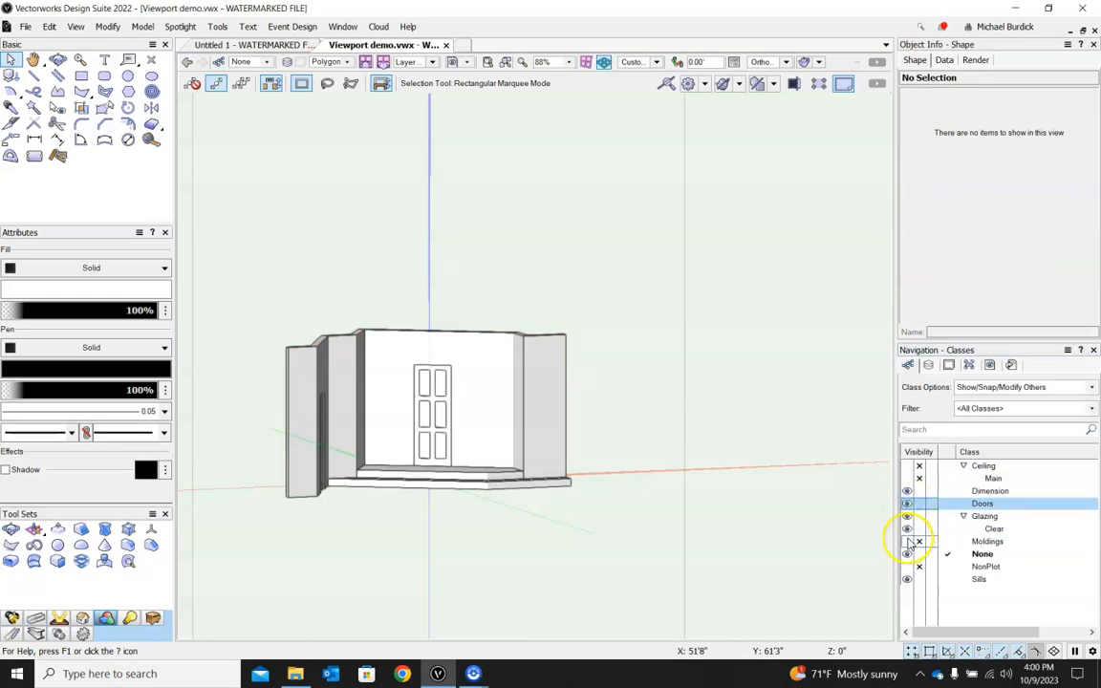
pyautogui.click(907, 542)
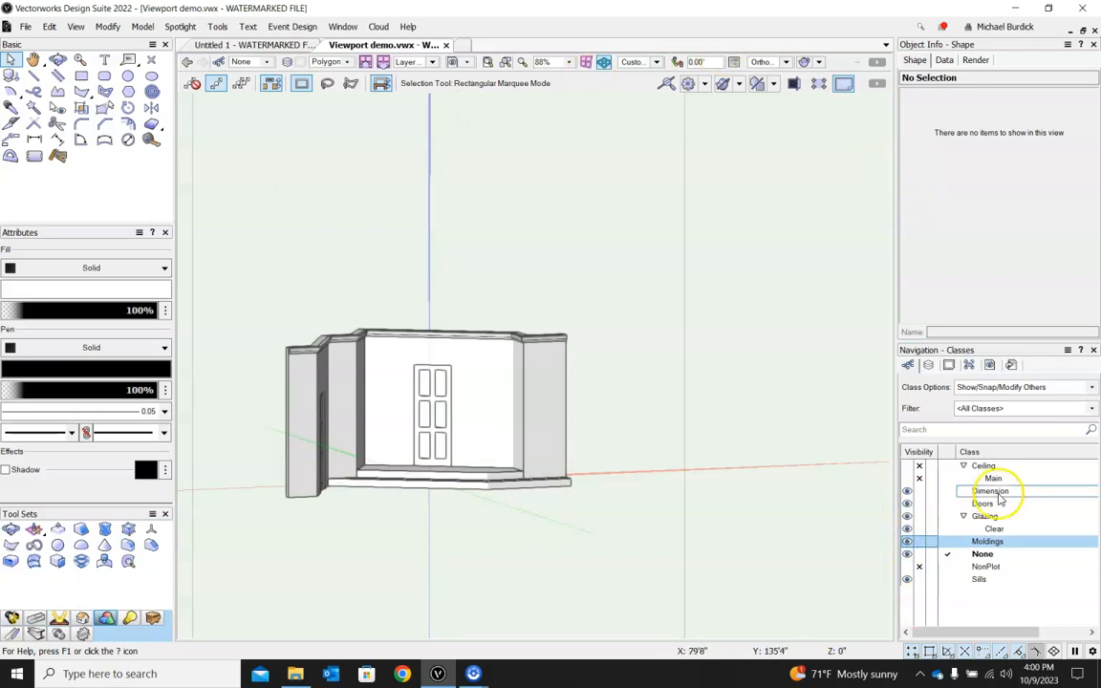
# Return to sheet 2 "Set 1" and set the Moldings and Doors classes to invisible in the plan viewport.
pyautogui.click(950, 365)
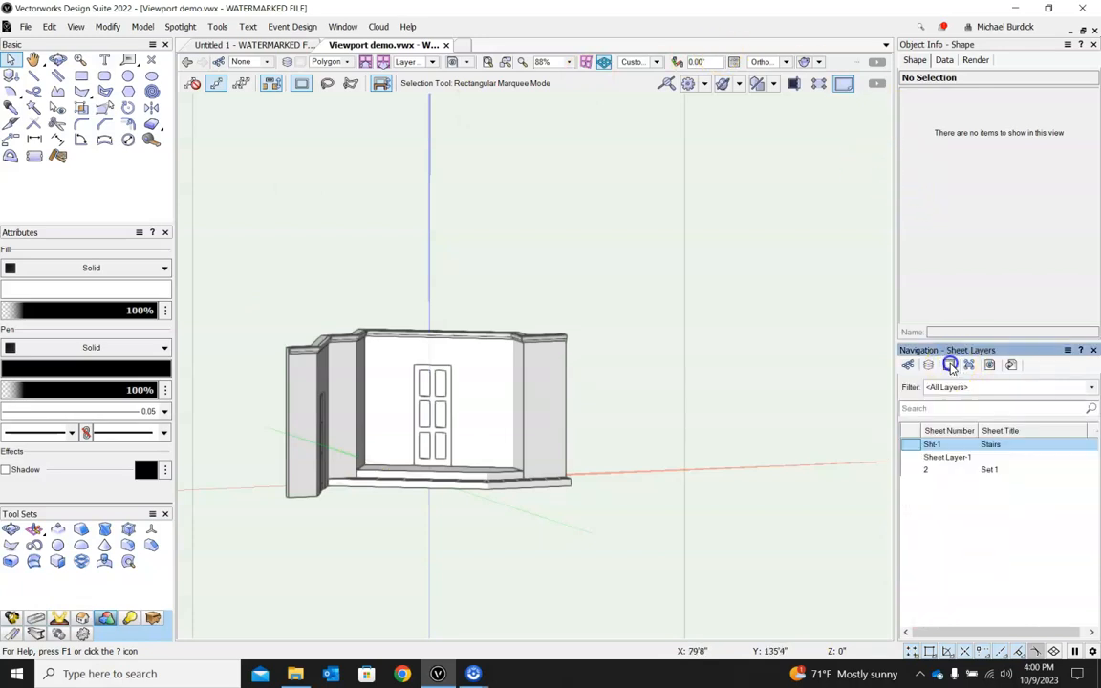
pyautogui.click(913, 468)
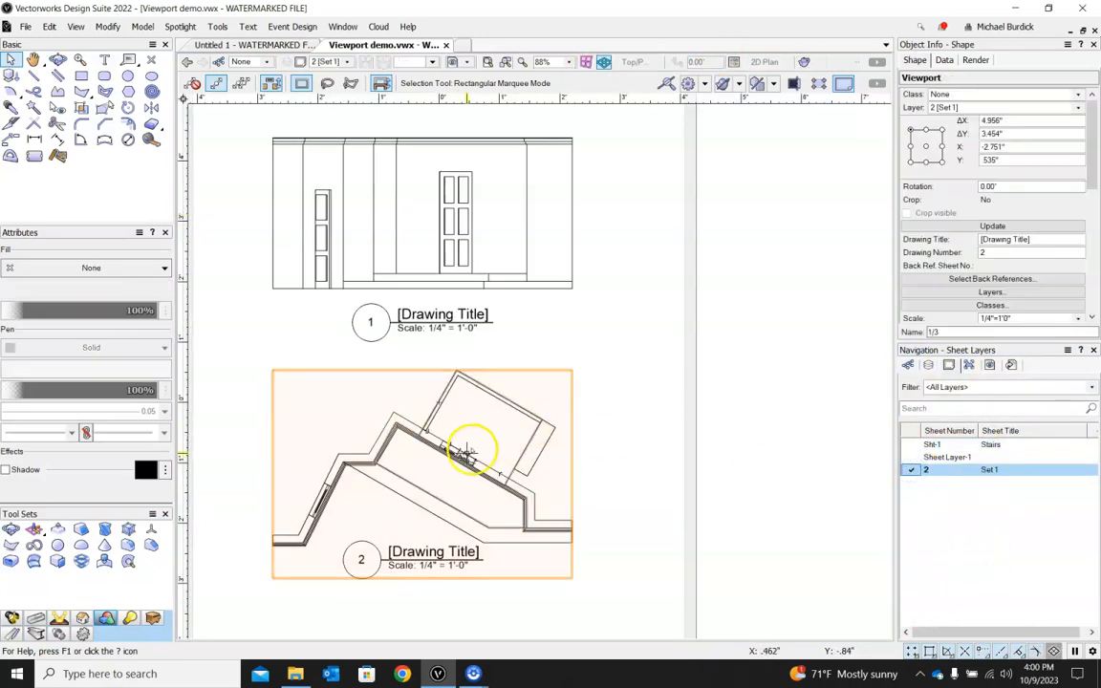
pyautogui.scroll(-1, 1039, 194)
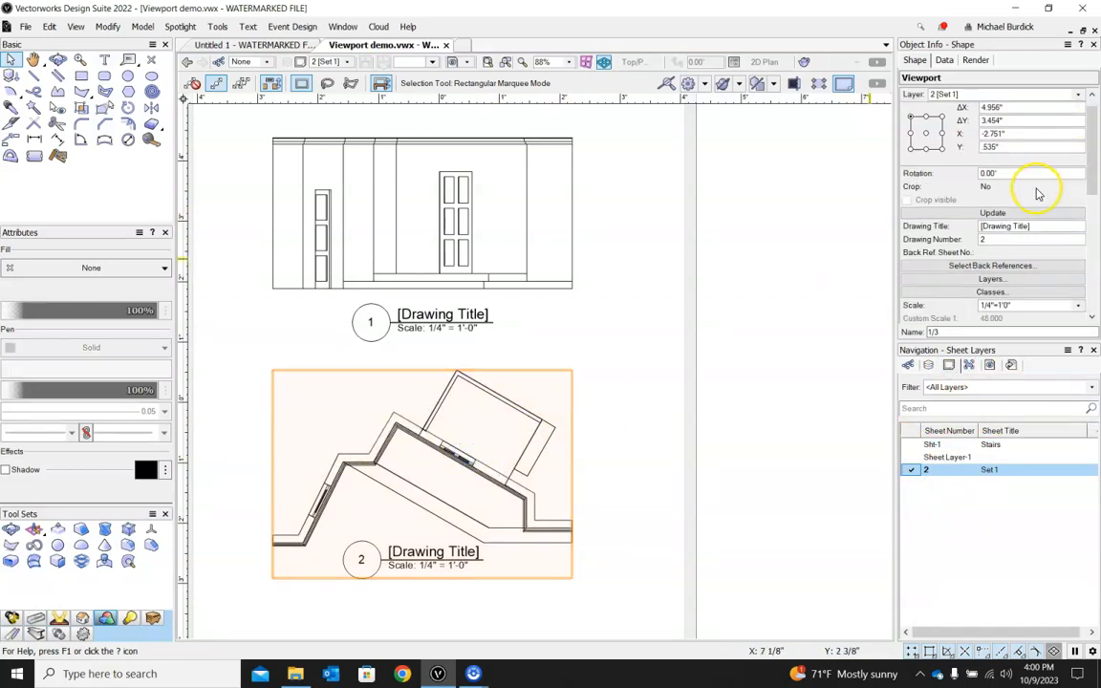
pyautogui.click(1005, 300)
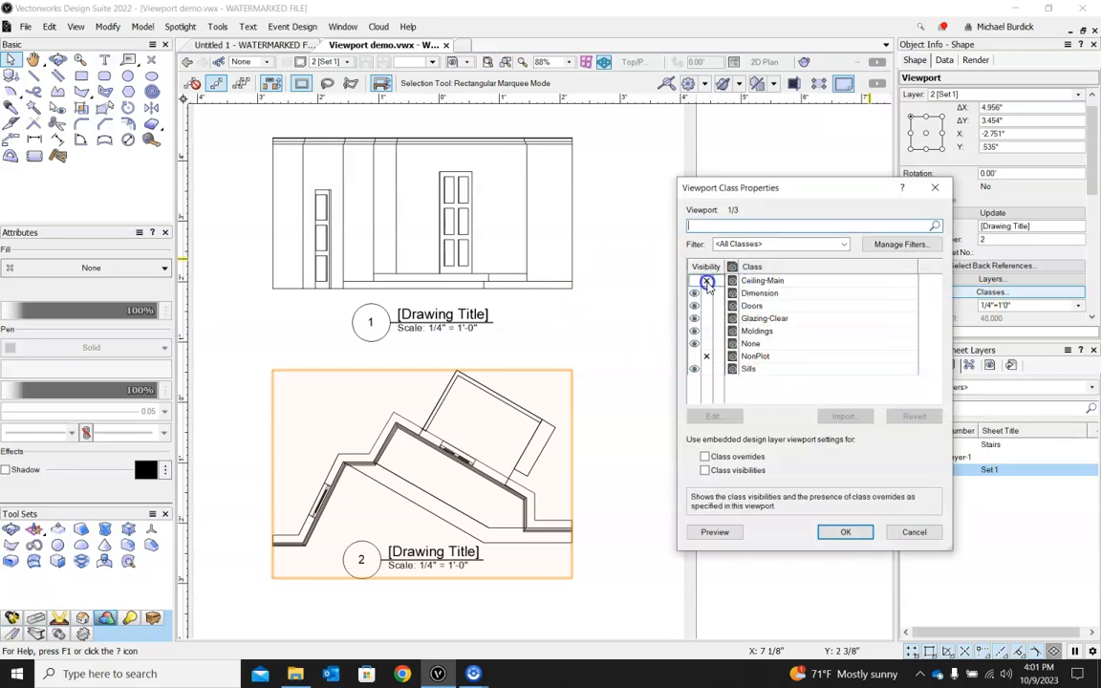
pyautogui.click(706, 330)
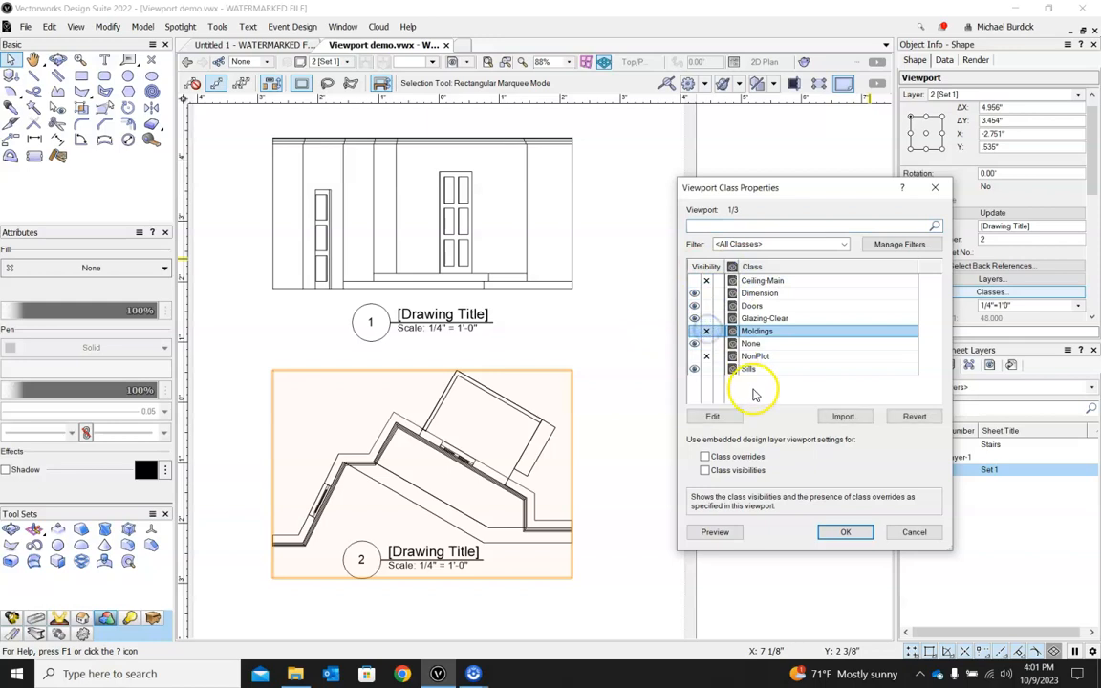
pyautogui.click(707, 305)
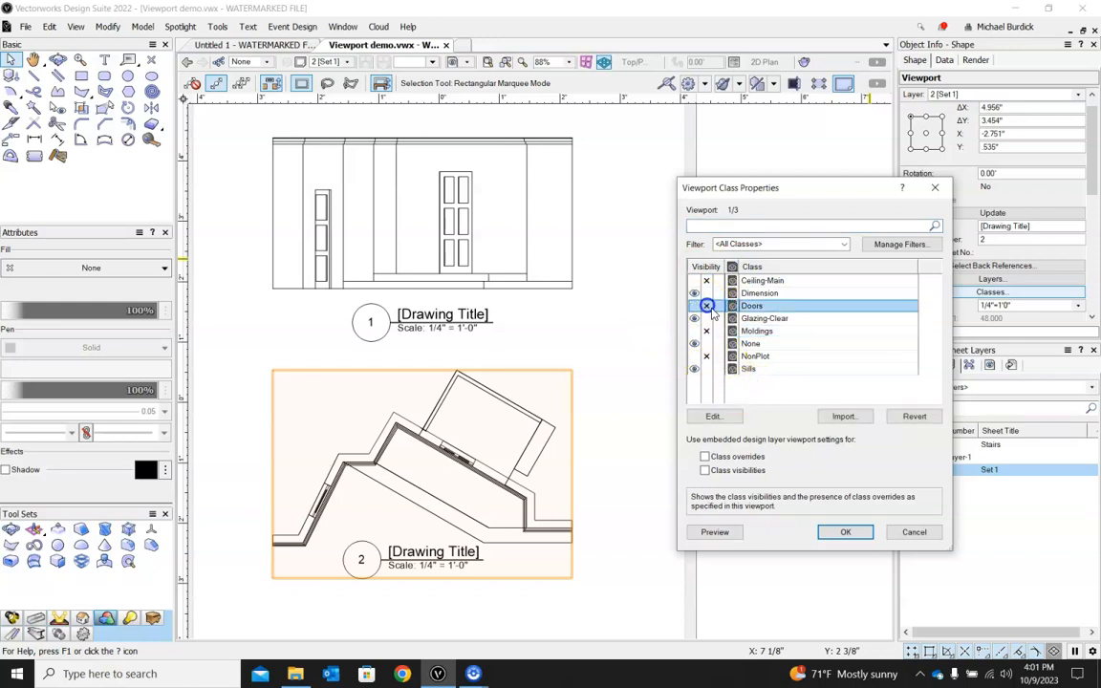
pyautogui.click(842, 533)
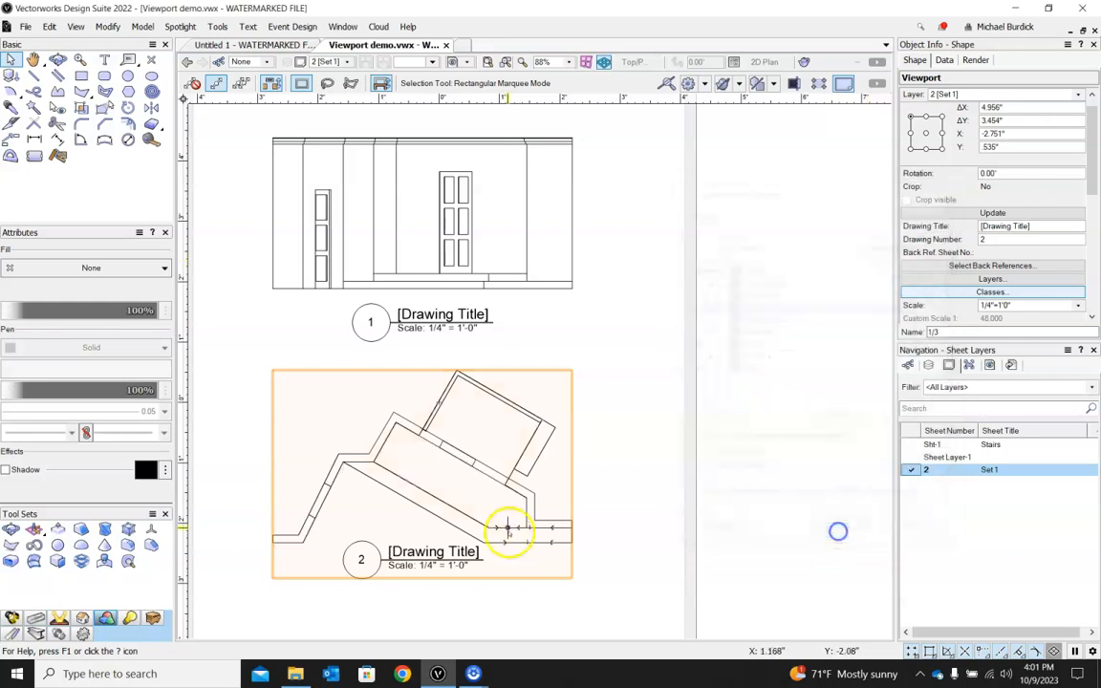
pyautogui.click(638, 485)
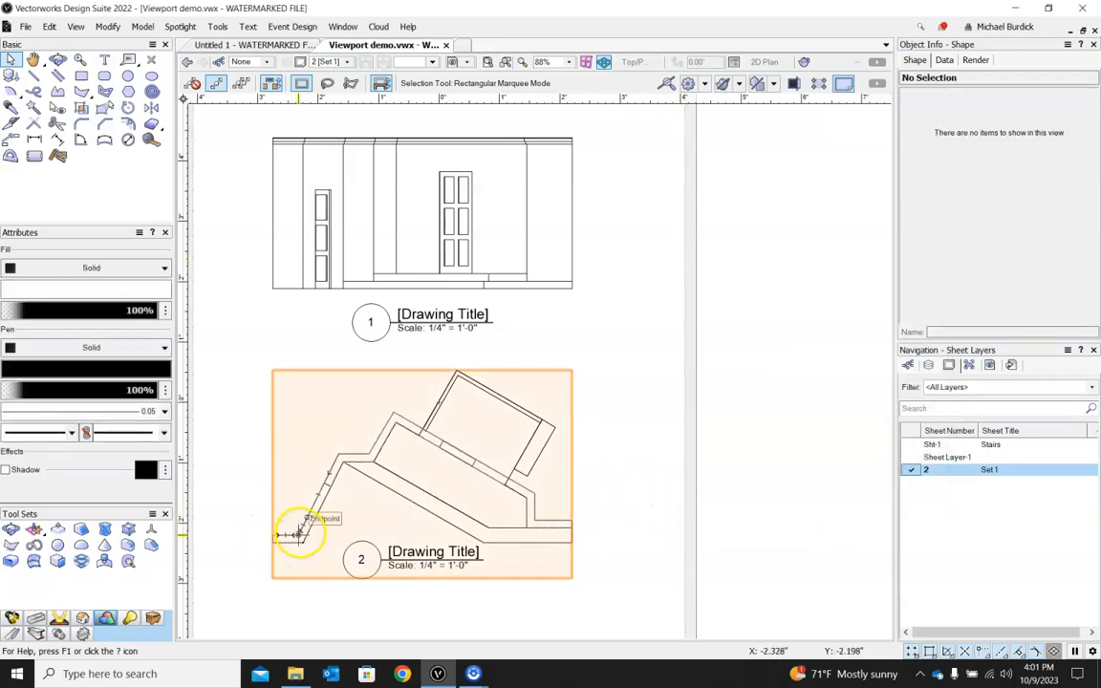
pyautogui.scroll(2, 297, 531)
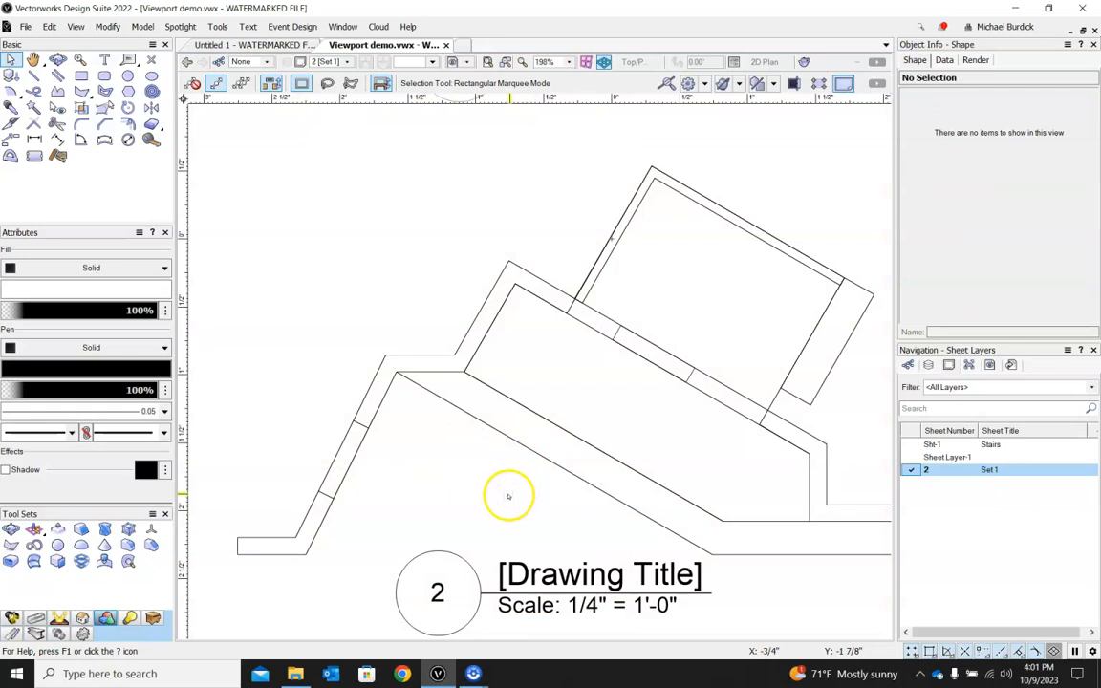
pyautogui.scroll(-3, 508, 496)
# Select the plan viewport and open its annotations for editing.
pyautogui.click(566, 451)
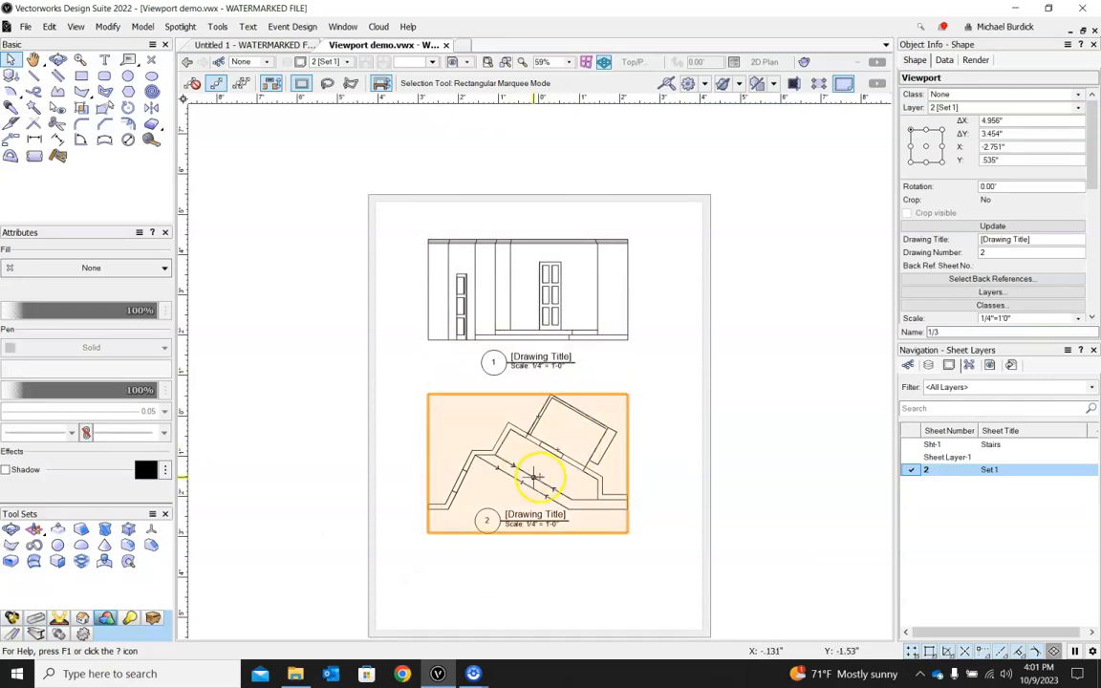
pyautogui.scroll(3, 544, 449)
pyautogui.scroll(-1, 544, 449)
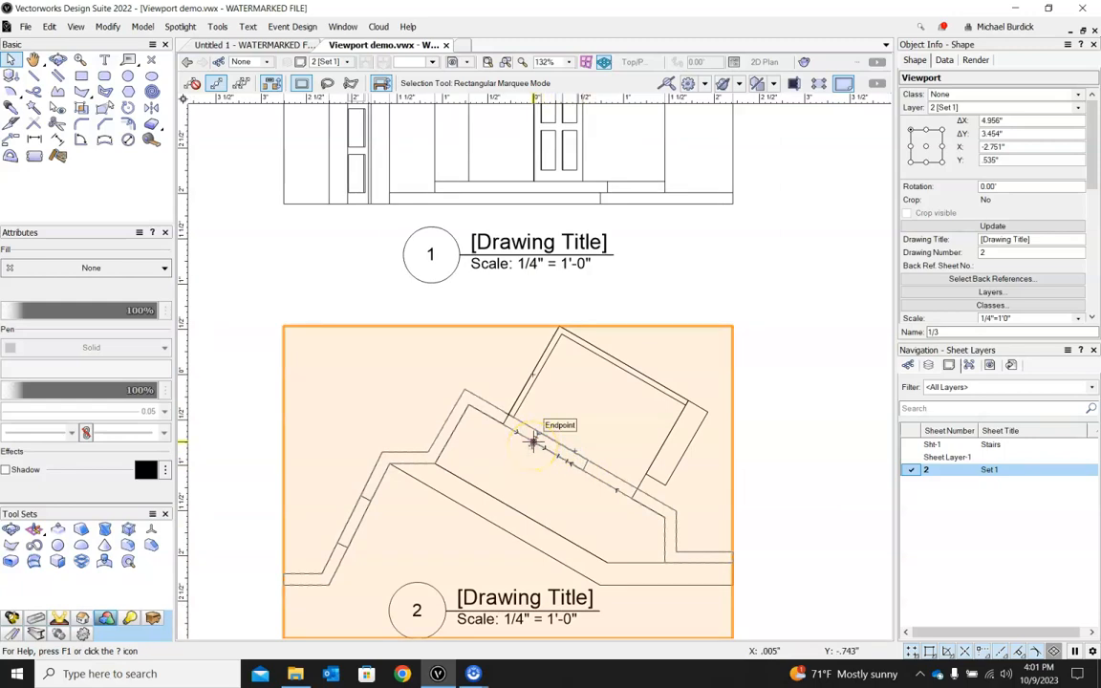
pyautogui.rightClick(533, 441)
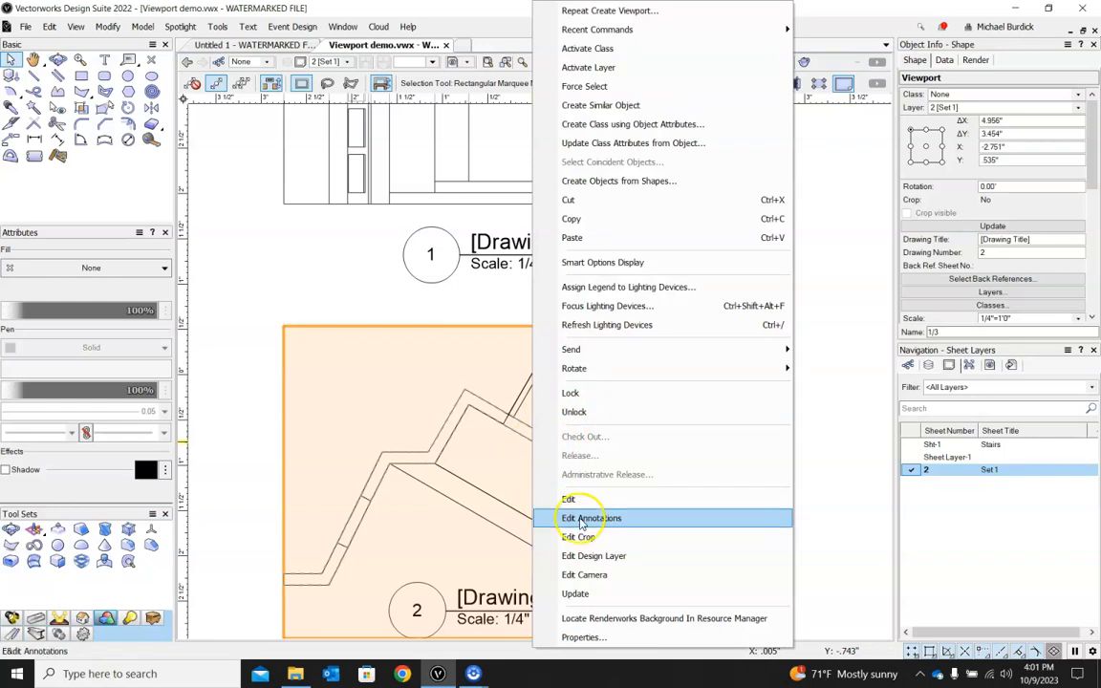
pyautogui.click(320, 392)
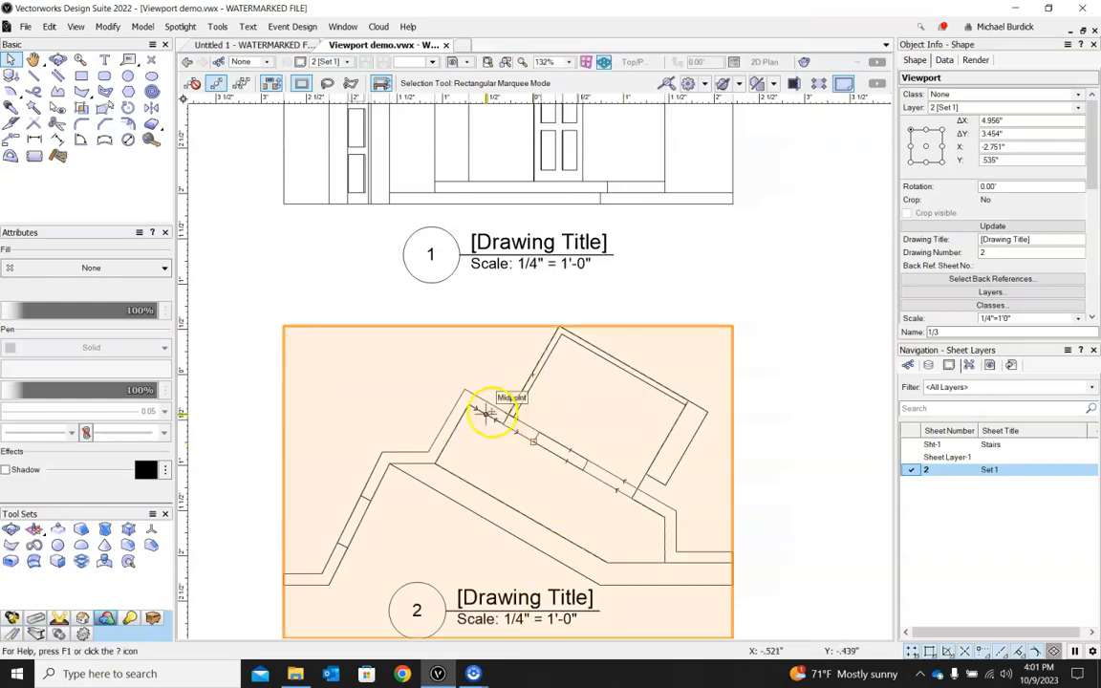
pyautogui.rightClick(494, 418)
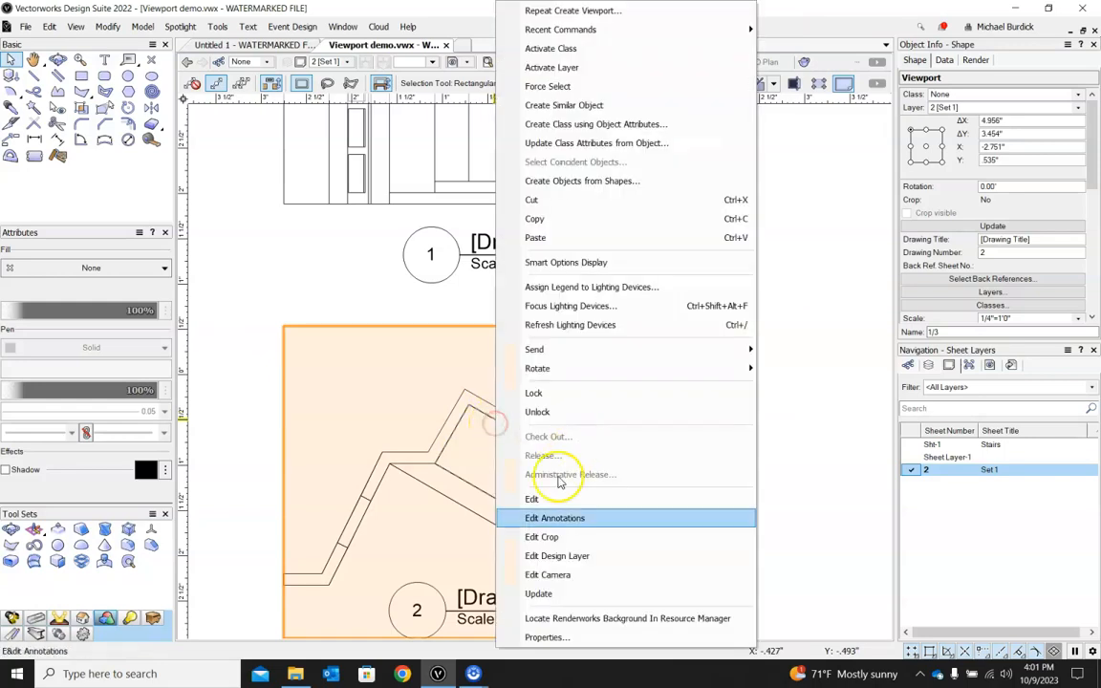
pyautogui.click(550, 519)
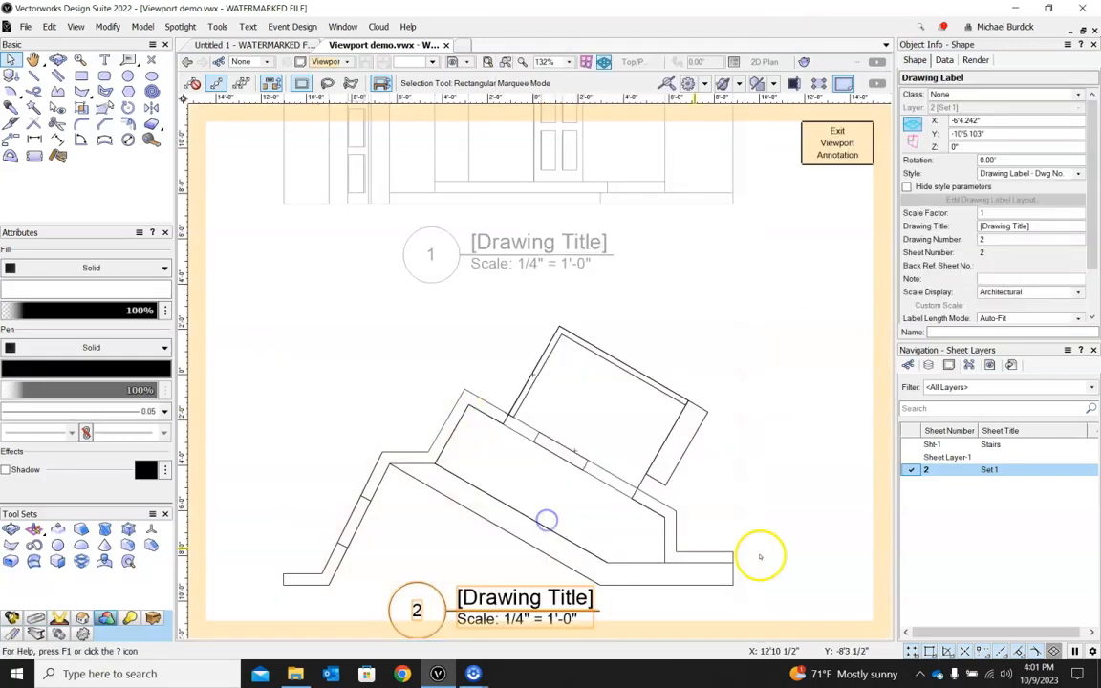
# Delete the number 2 drawing label from the plan viewport's annotations.
pyautogui.scroll(-2, 658, 358)
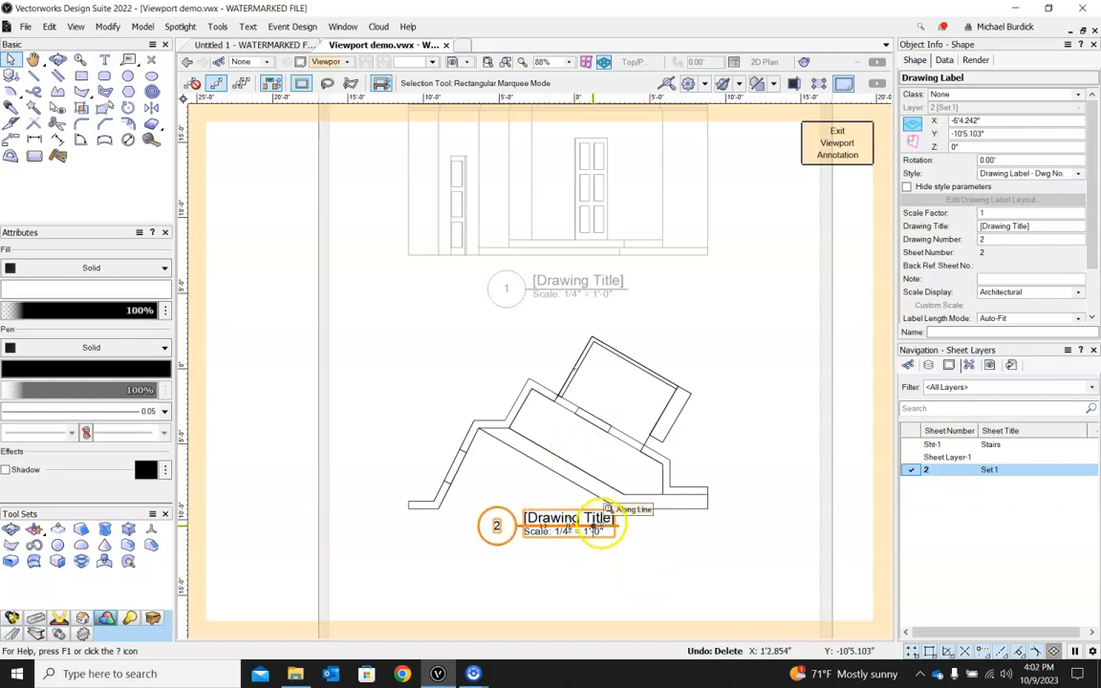
pyautogui.press('Delete')
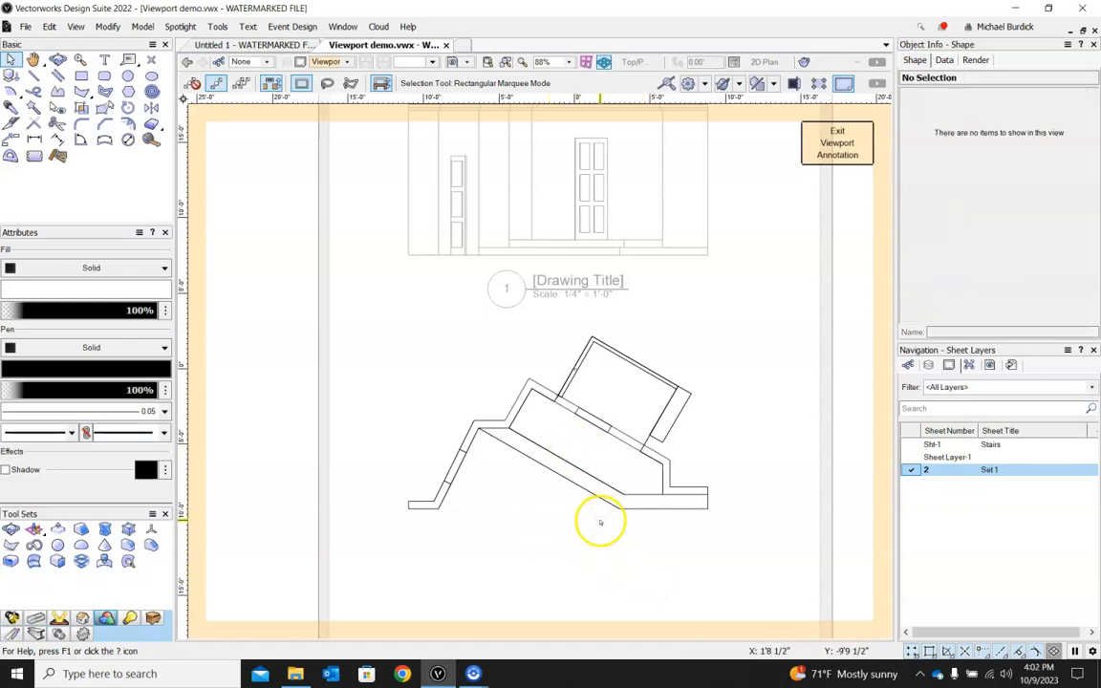
pyautogui.scroll(4, 486, 468)
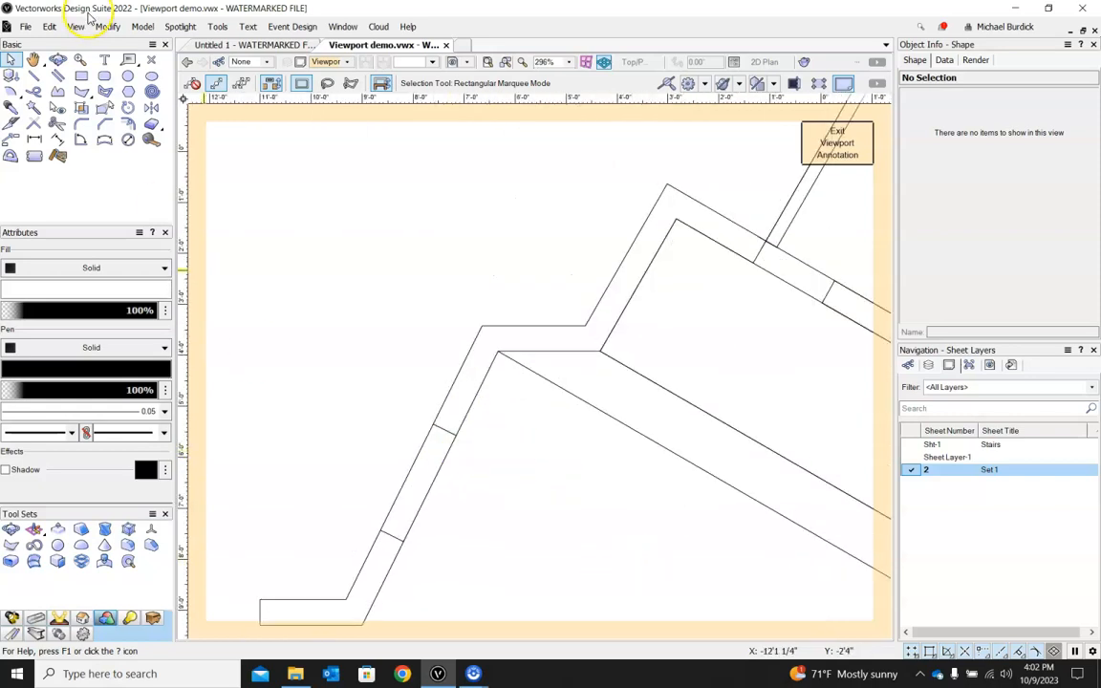
# Draw a 28-inch door line at about -27.8° from the upper jamb of the opening in the angled side wall.
pyautogui.click(34, 75)
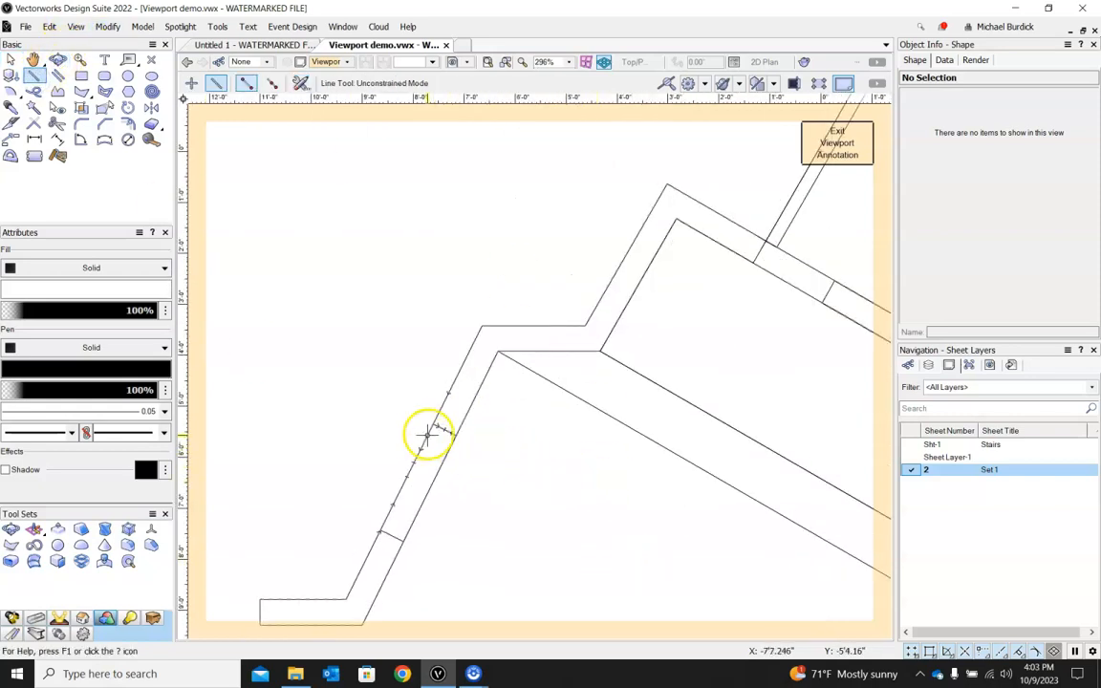
pyautogui.scroll(5, 449, 432)
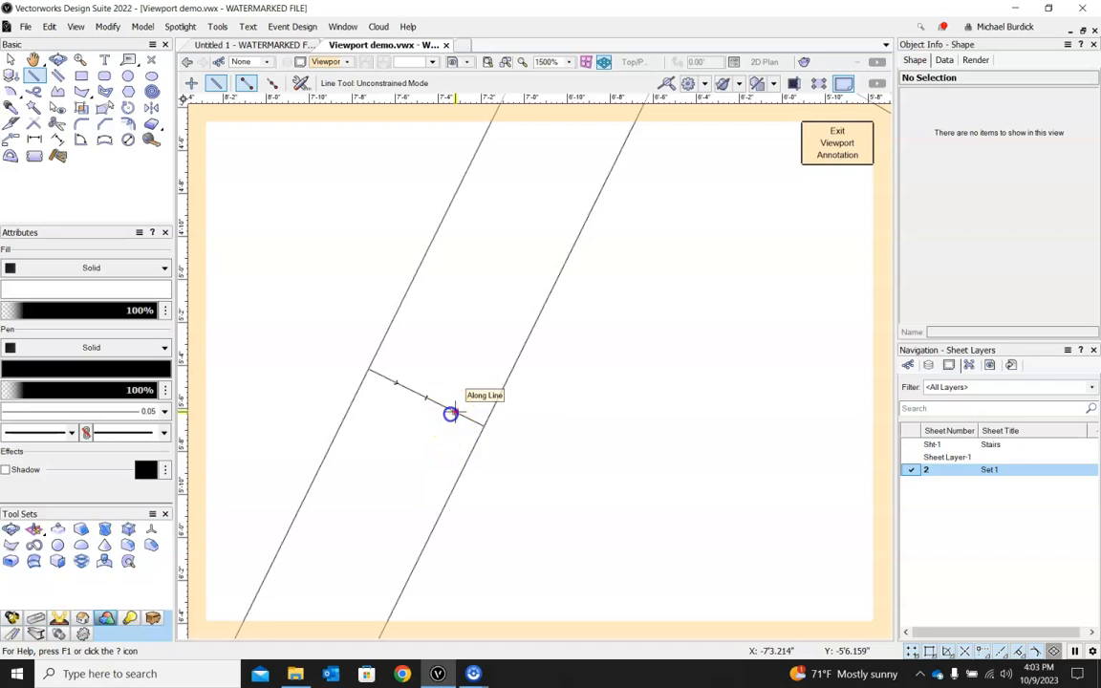
pyautogui.click(450, 413)
pyautogui.scroll(-5, 450, 413)
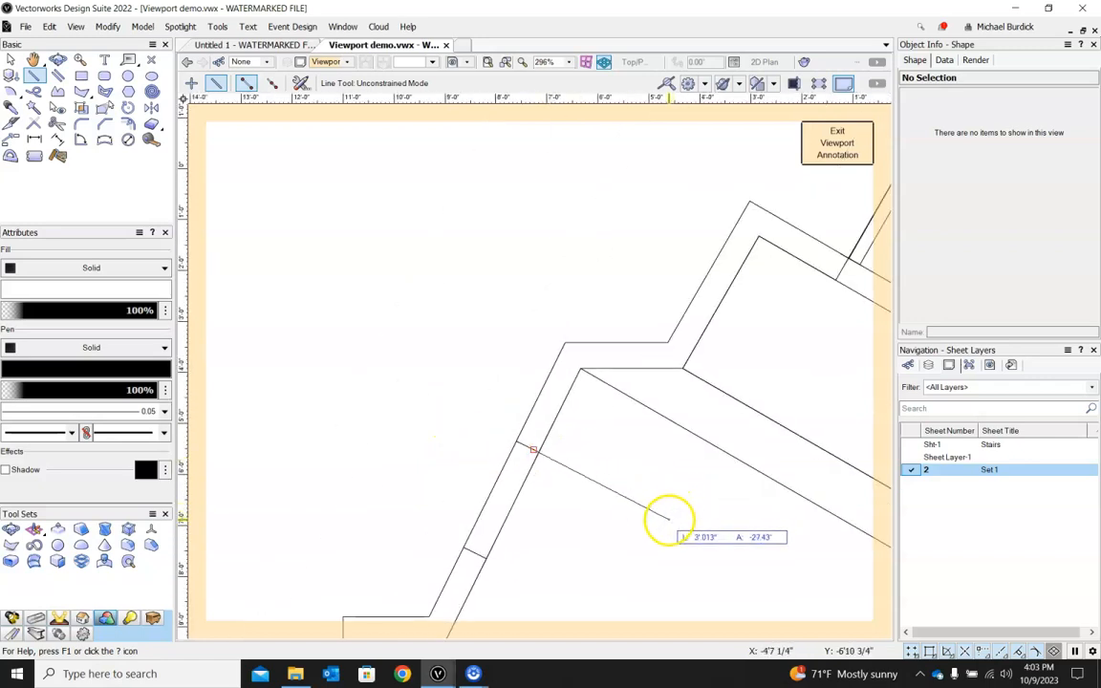
pyautogui.press('Tab')
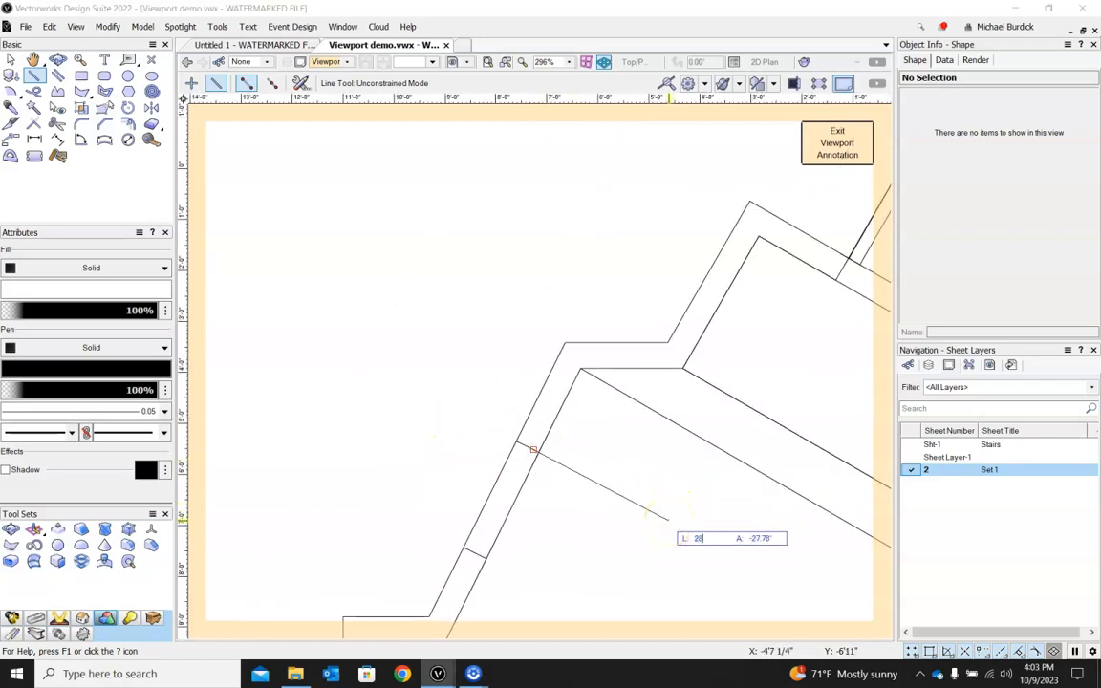
pyautogui.write('28')
pyautogui.press('Tab')
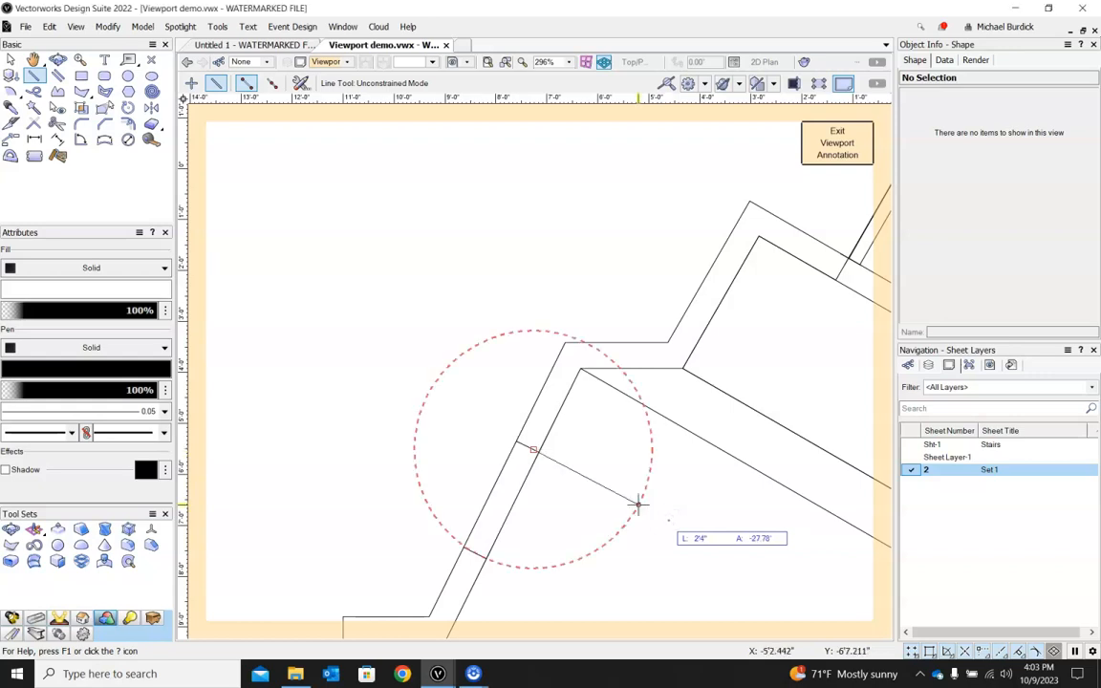
pyautogui.click(638, 505)
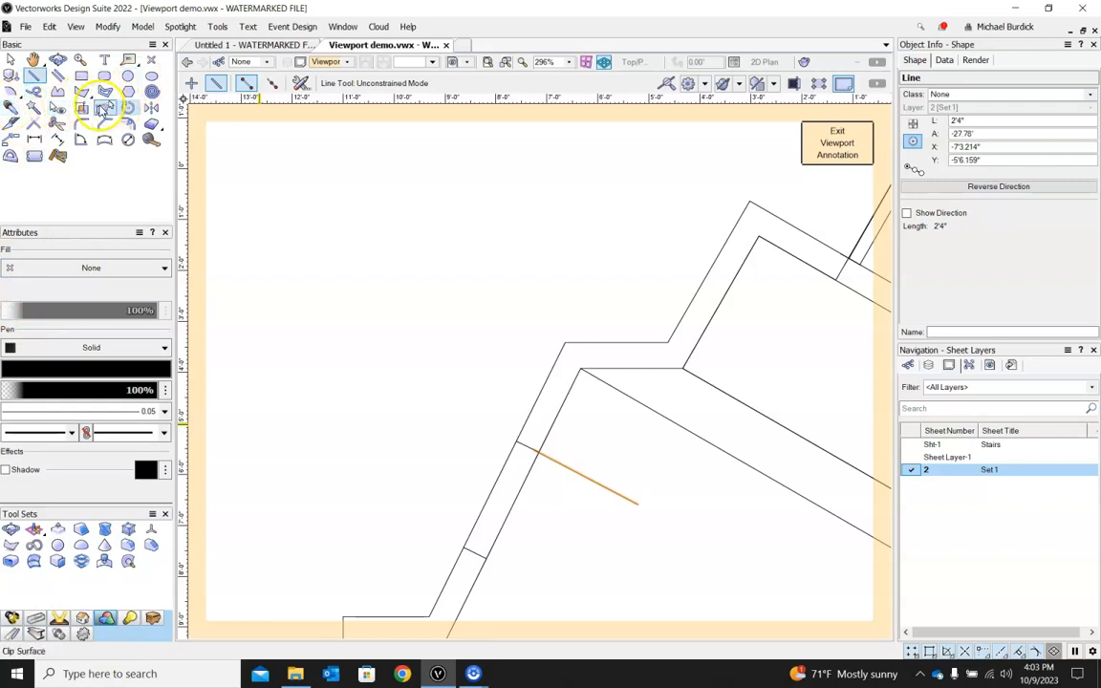
# Draw the door swing as an arc centred on the hinge point, from the door line's free end to the opposite jamb.
pyautogui.click(11, 90)
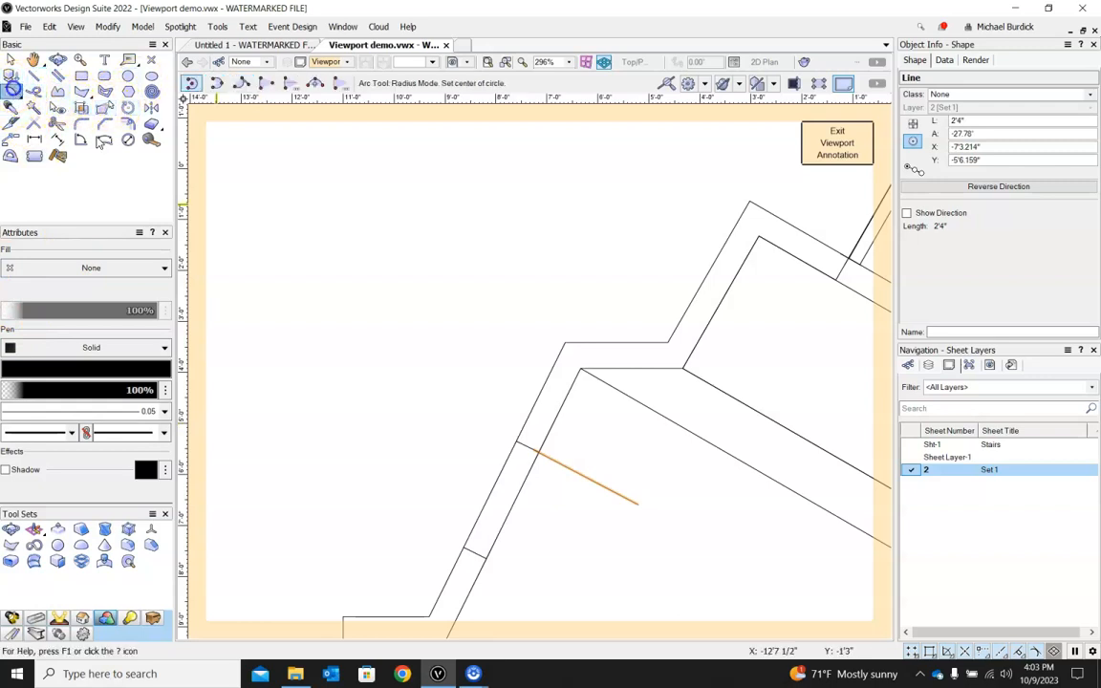
pyautogui.click(527, 450)
pyautogui.click(638, 504)
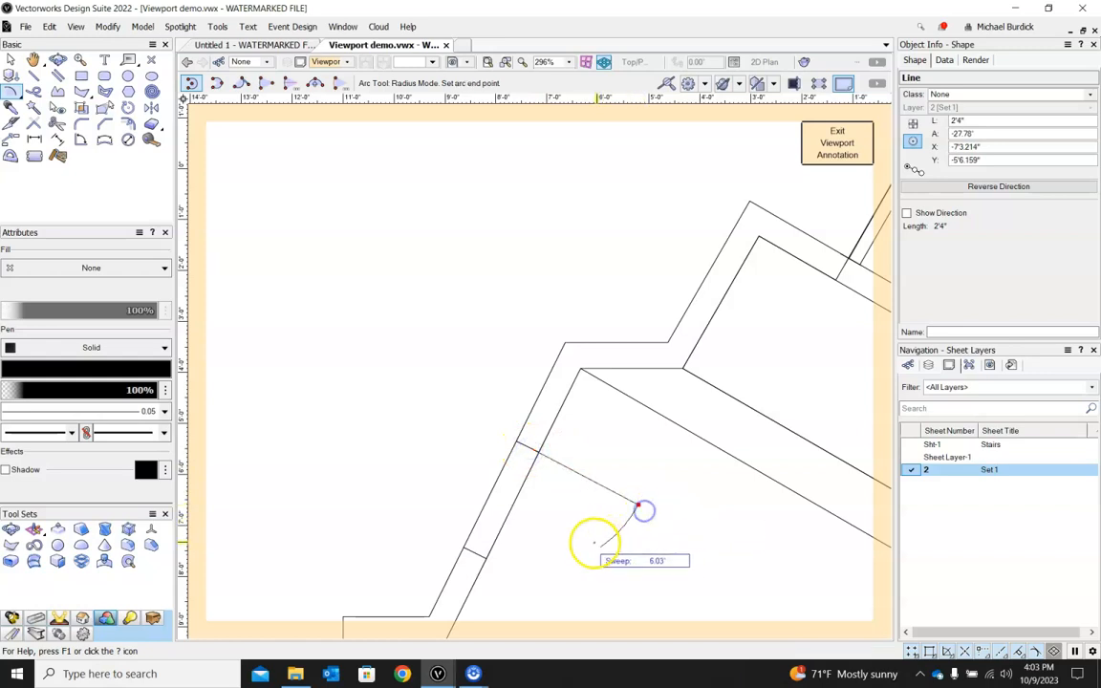
pyautogui.click(485, 560)
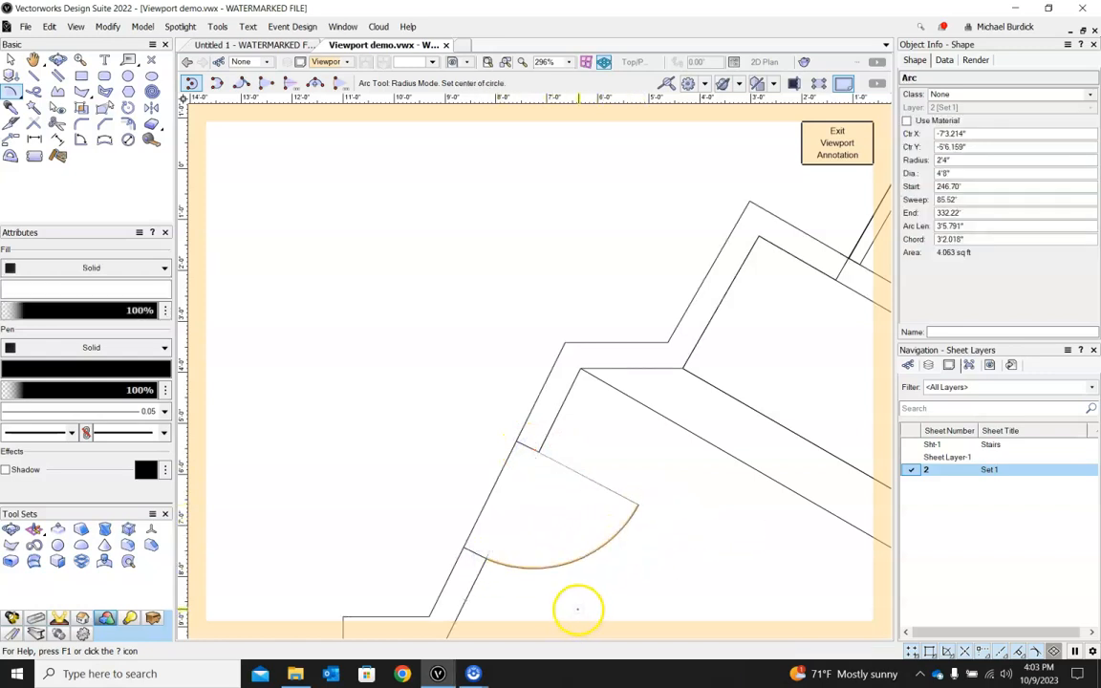
# Set the door swing arc's fill to None and deselect it.
pyautogui.click(10, 60)
pyautogui.click(101, 268)
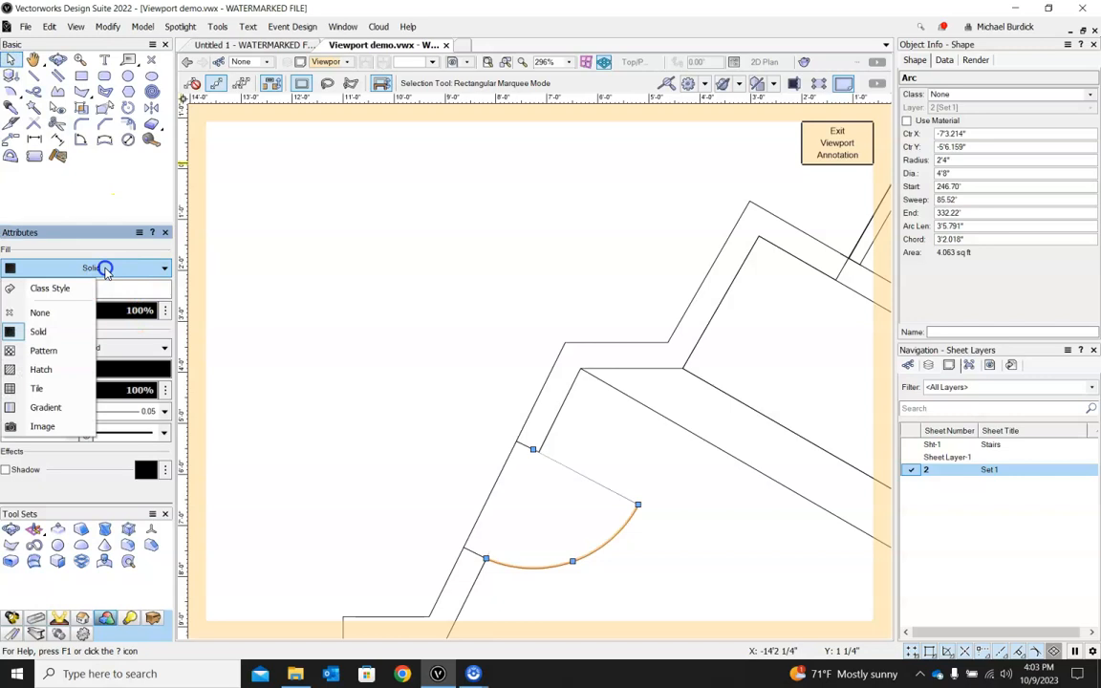
pyautogui.click(75, 312)
pyautogui.click(381, 430)
# Check the hand-drawn door in the plan, finish editing the viewport's annotations, and deselect the viewport.
pyautogui.scroll(-6, 302, 410)
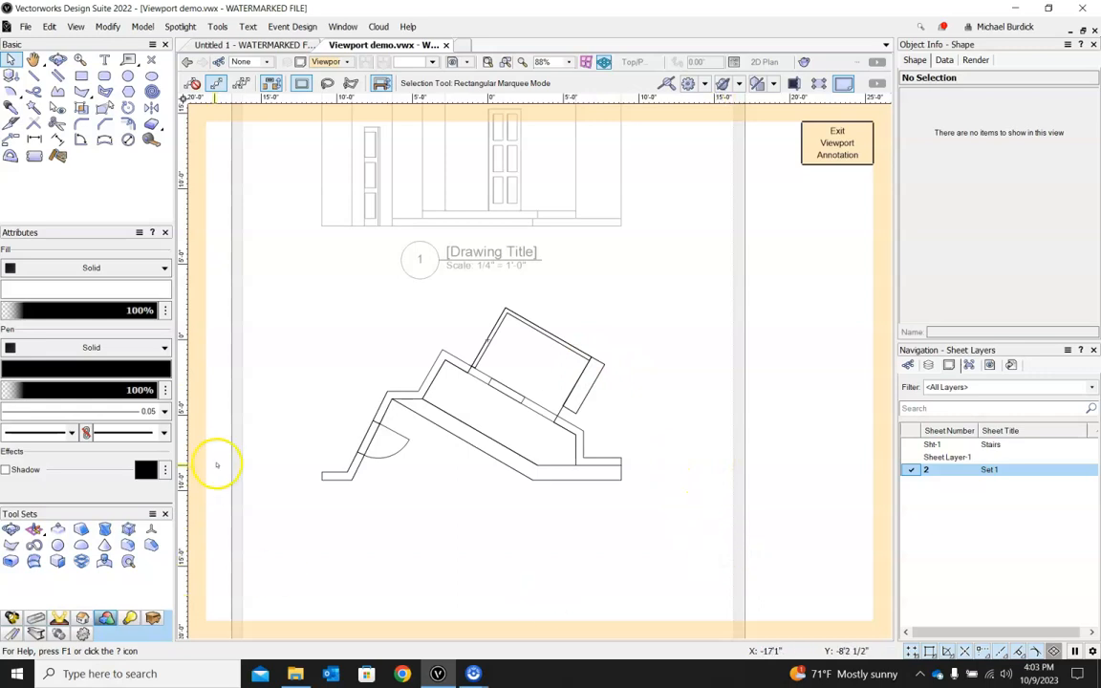
pyautogui.scroll(2, 342, 467)
pyautogui.scroll(4, 342, 469)
pyautogui.scroll(-2, 380, 511)
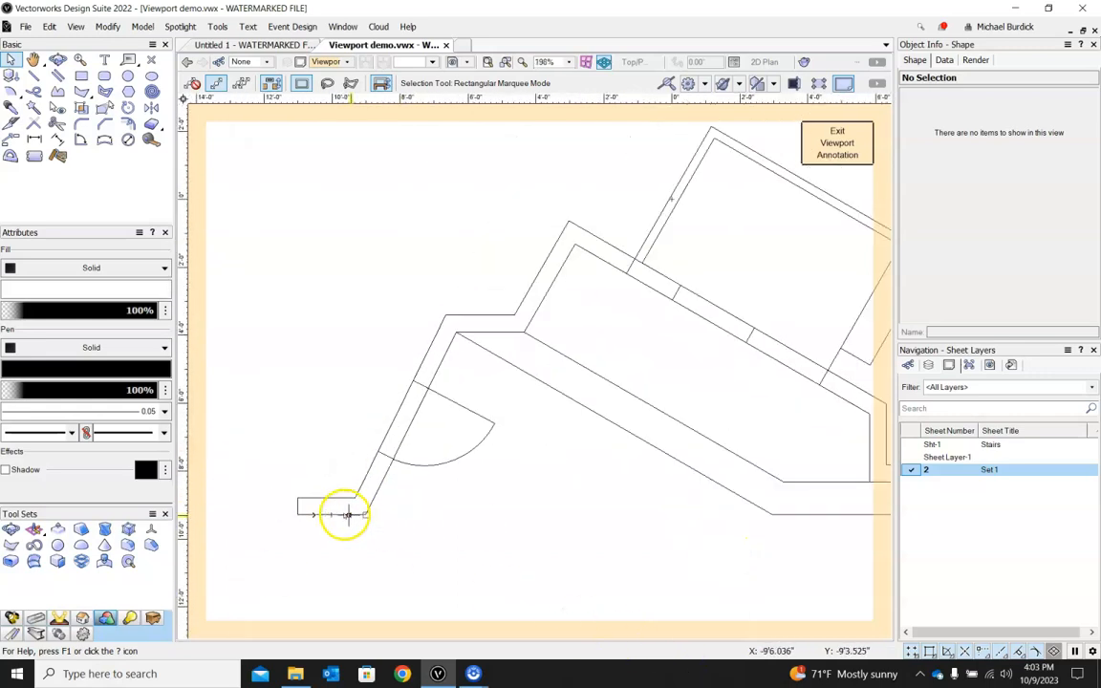
pyautogui.scroll(-4, 388, 506)
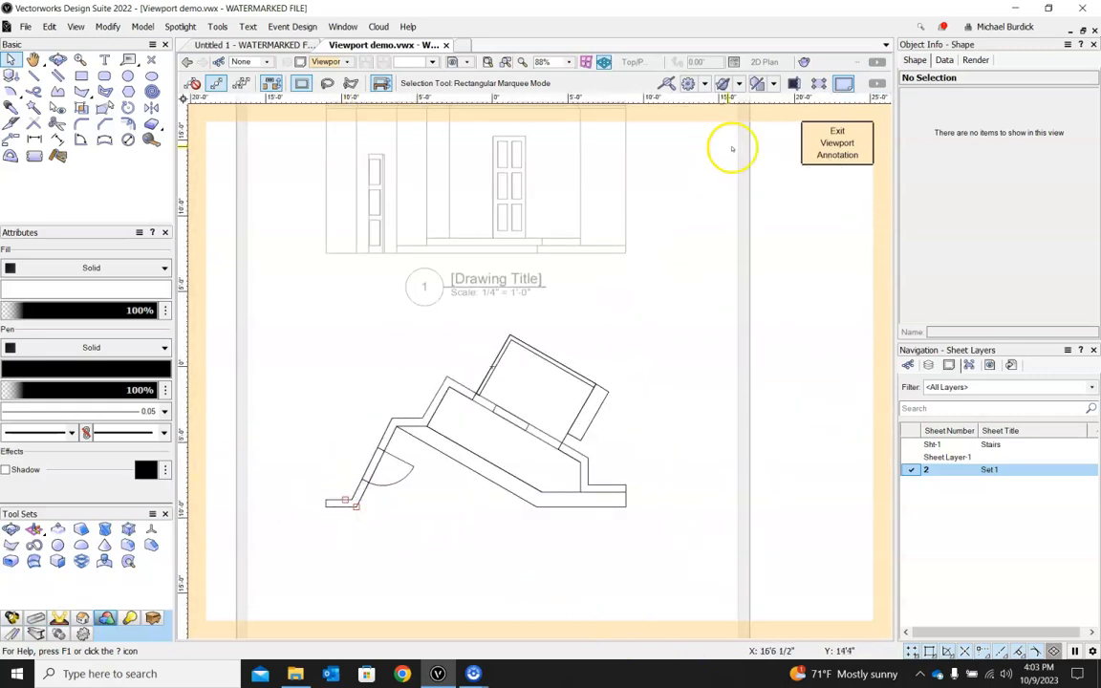
pyautogui.click(836, 143)
pyautogui.scroll(-3, 356, 405)
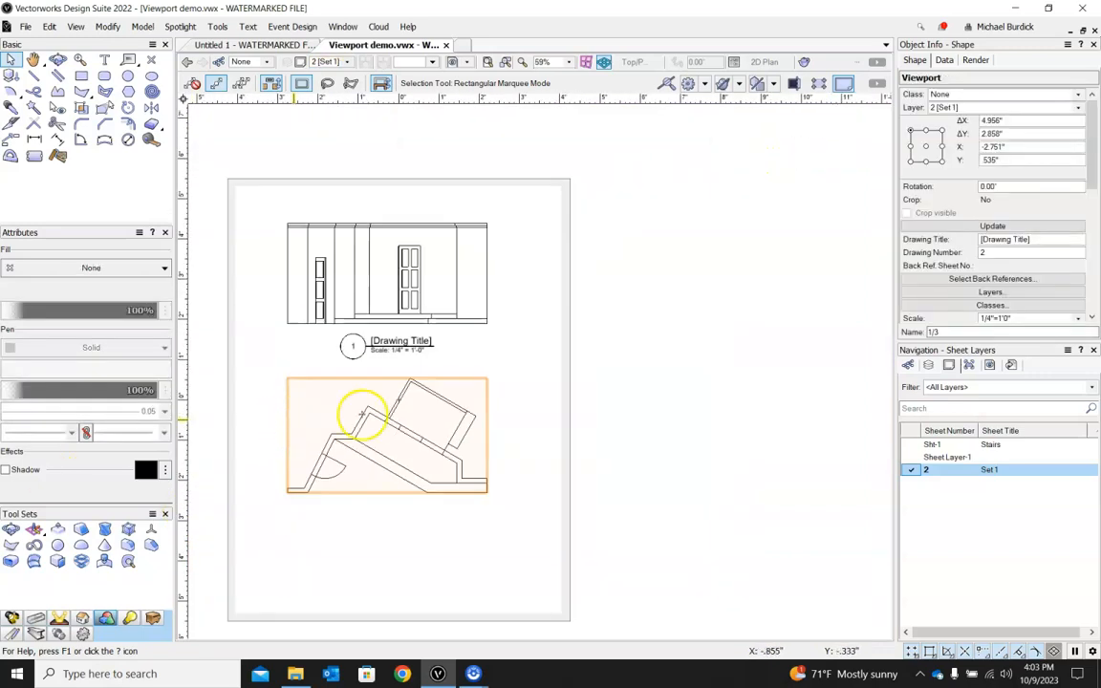
pyautogui.click(630, 394)
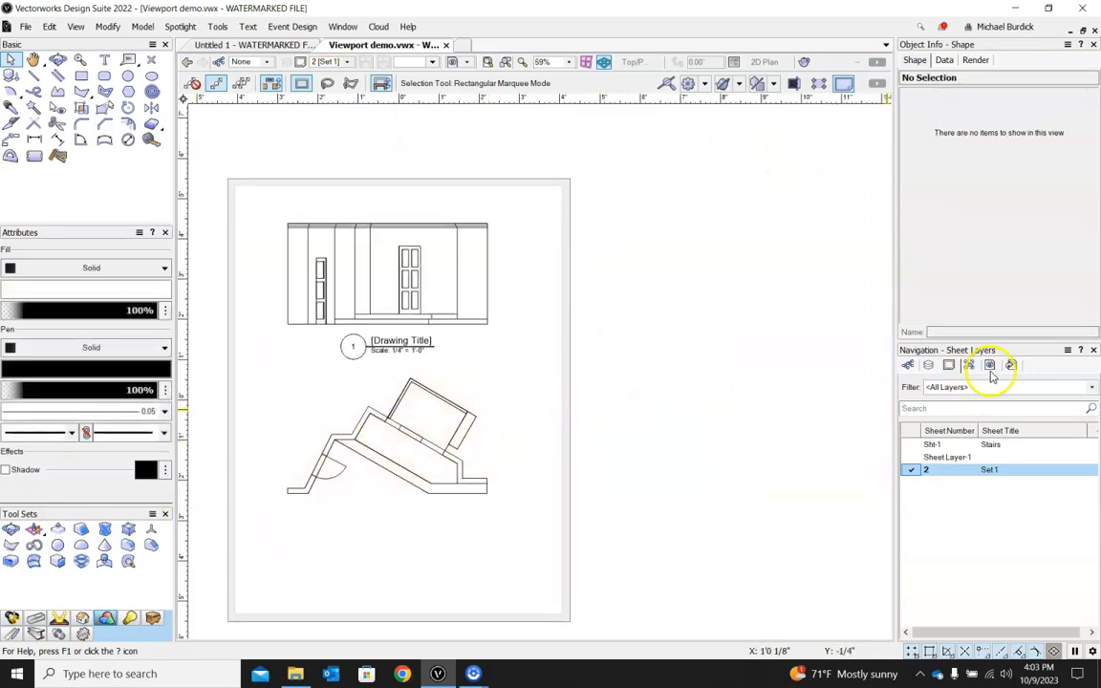
# Activate the Wall tool design layer and create a Top/Plan viewport of it on sheet layer 2 [Set 1].
pyautogui.click(929, 366)
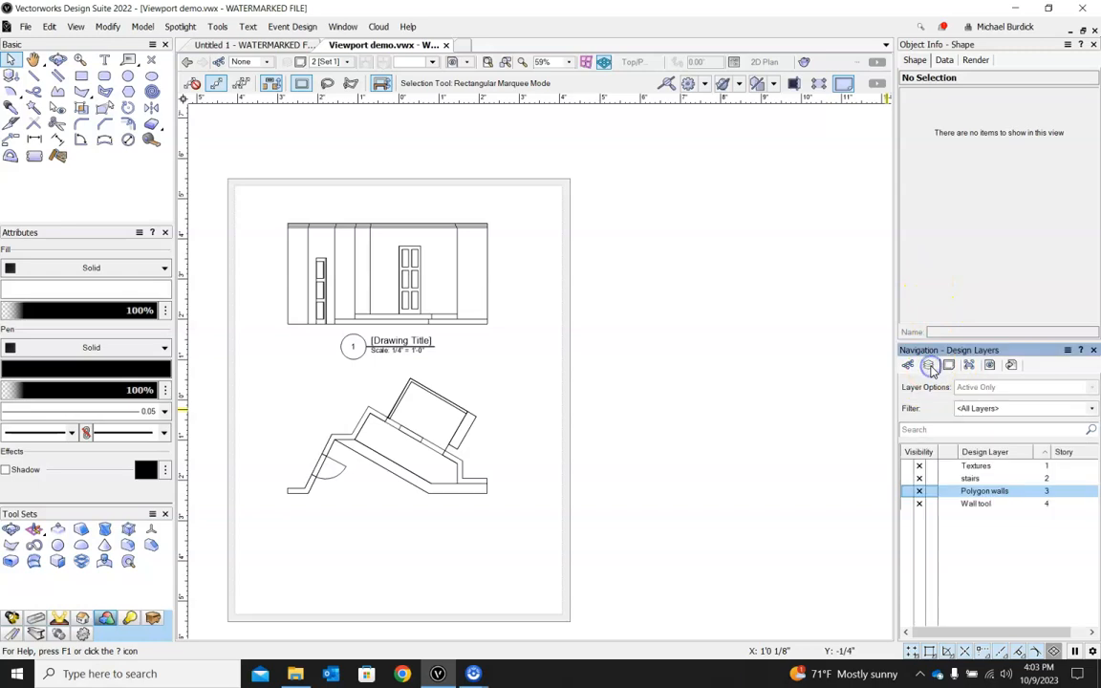
pyautogui.click(948, 503)
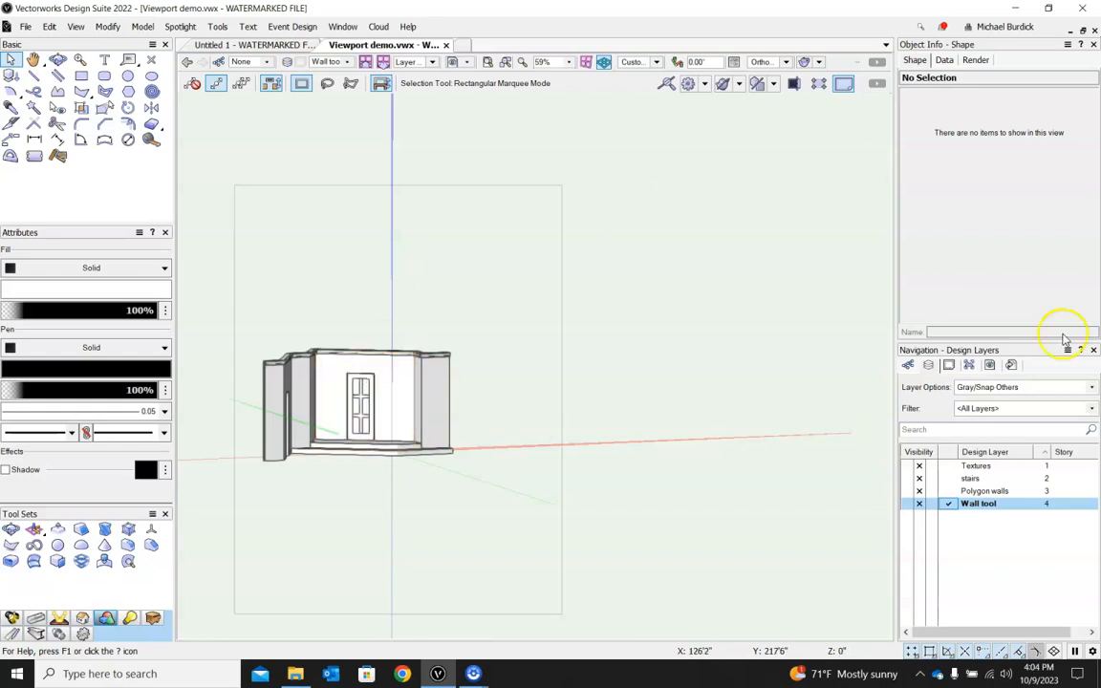
pyautogui.click(75, 25)
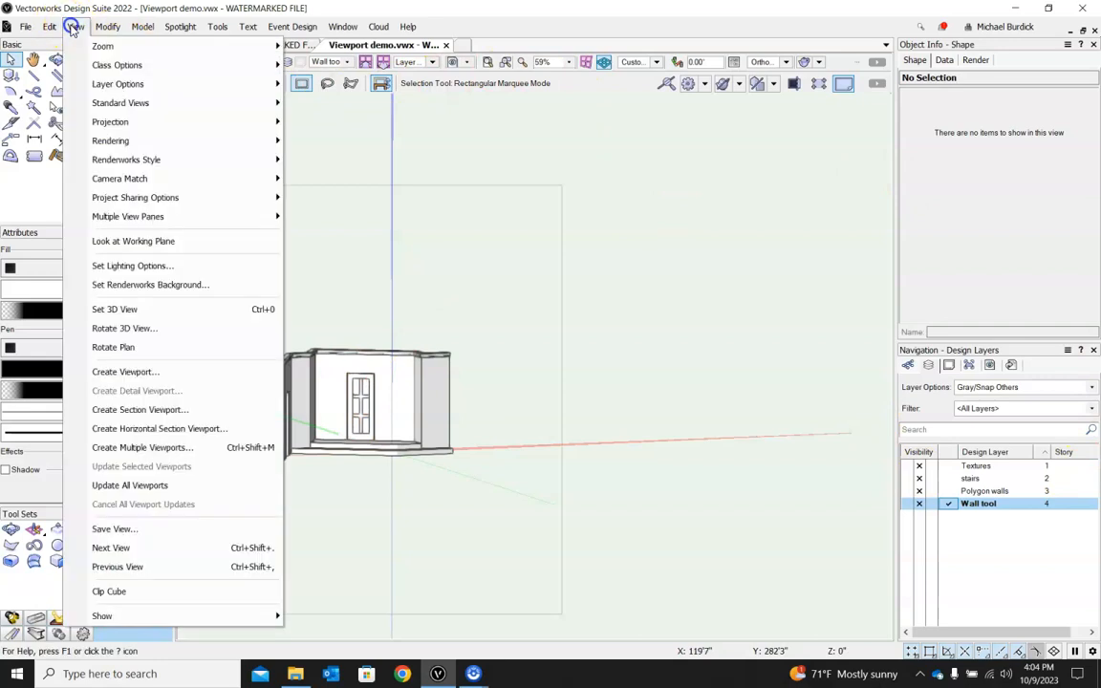
pyautogui.moveTo(108, 26)
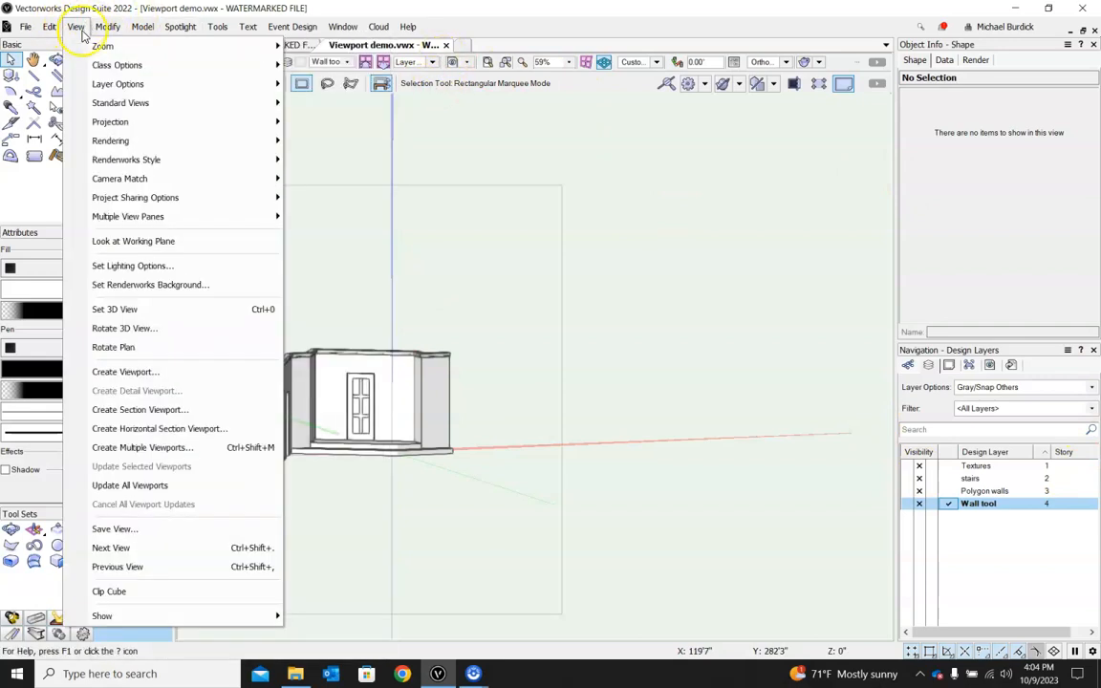
pyautogui.click(124, 373)
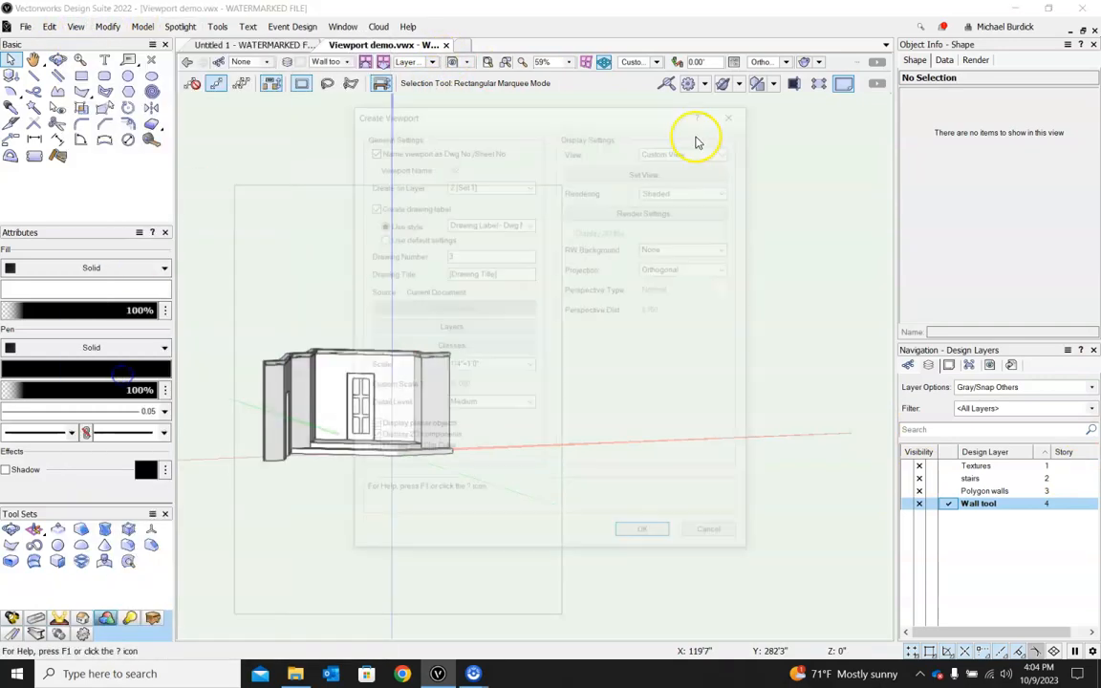
pyautogui.click(688, 150)
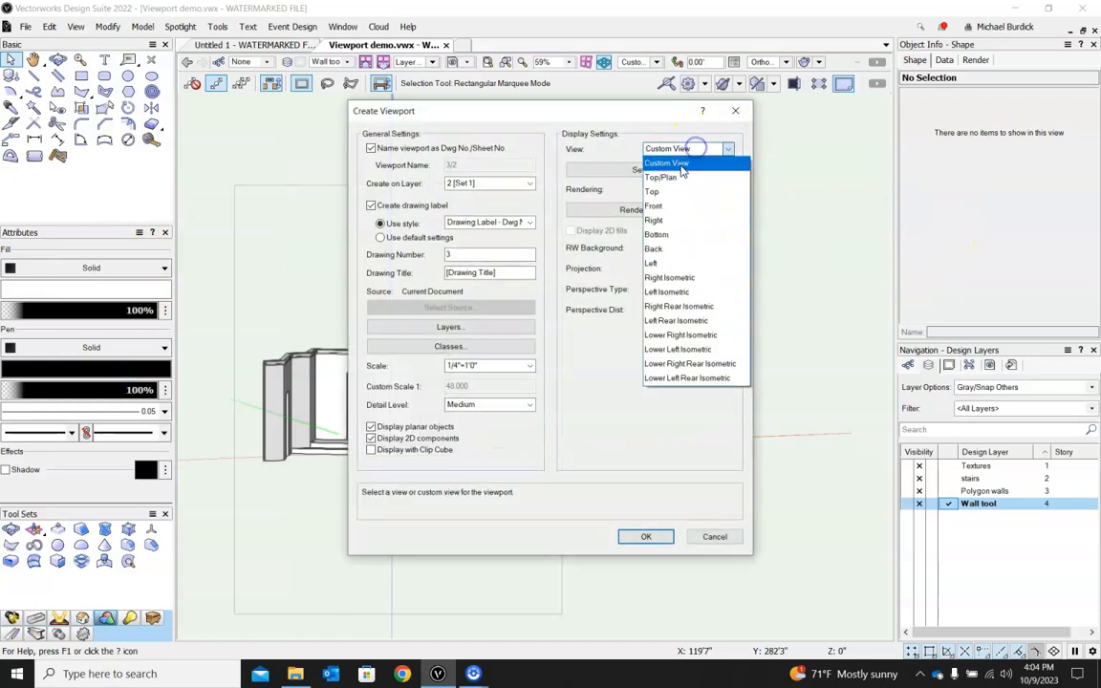
pyautogui.click(669, 178)
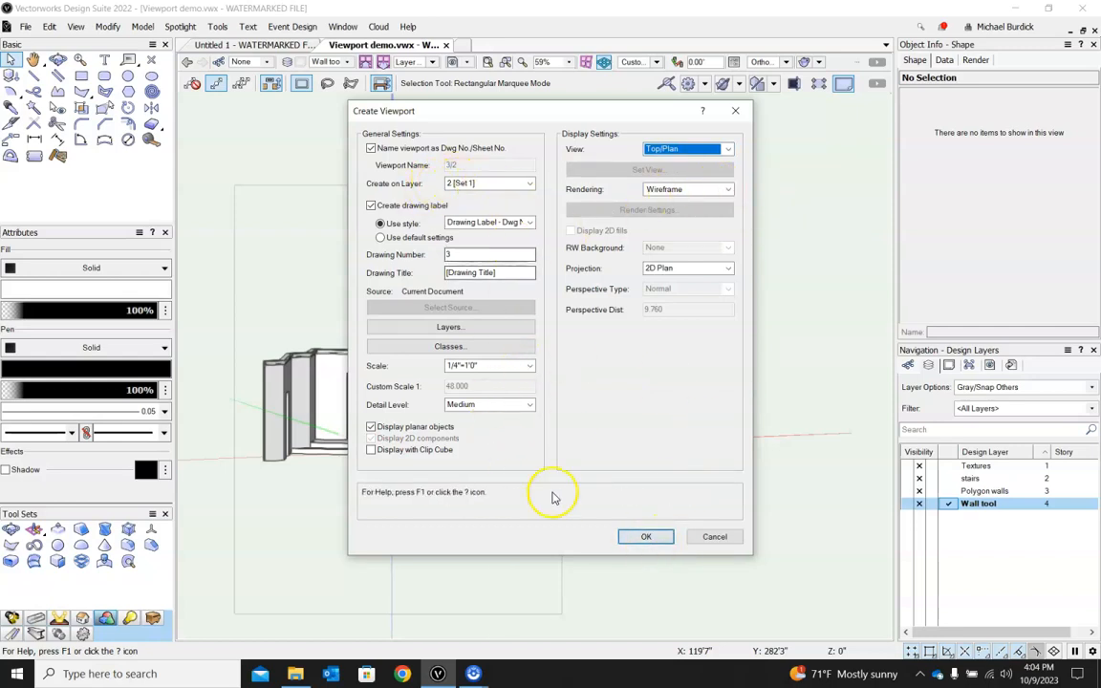
pyautogui.click(658, 535)
# Move the new number 3 plan viewport off the page, beside the existing plan viewport, and deselect it.
pyautogui.moveTo(297, 380); pyautogui.dragTo(657, 417)
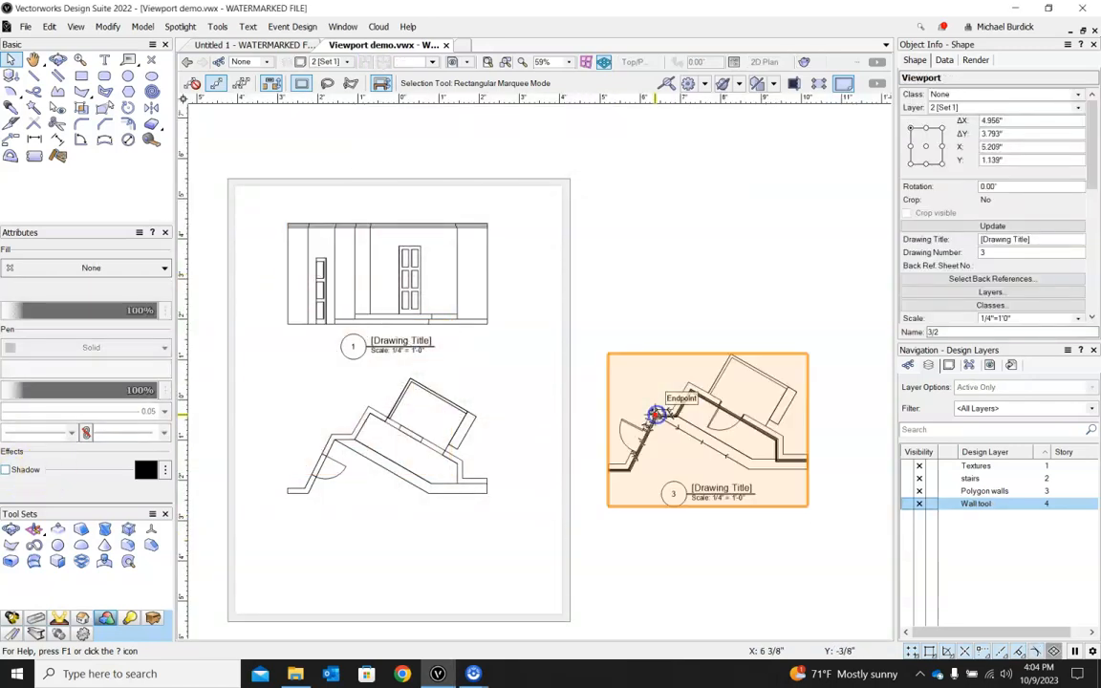
pyautogui.scroll(3, 737, 457)
pyautogui.scroll(-3, 598, 400)
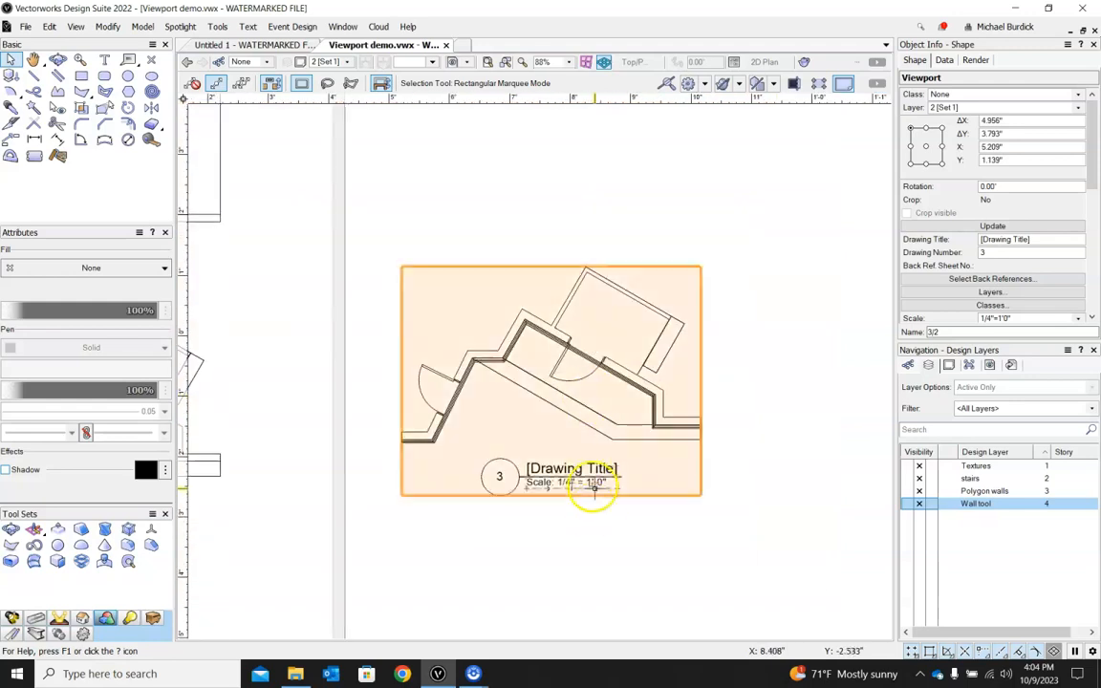
pyautogui.click(602, 531)
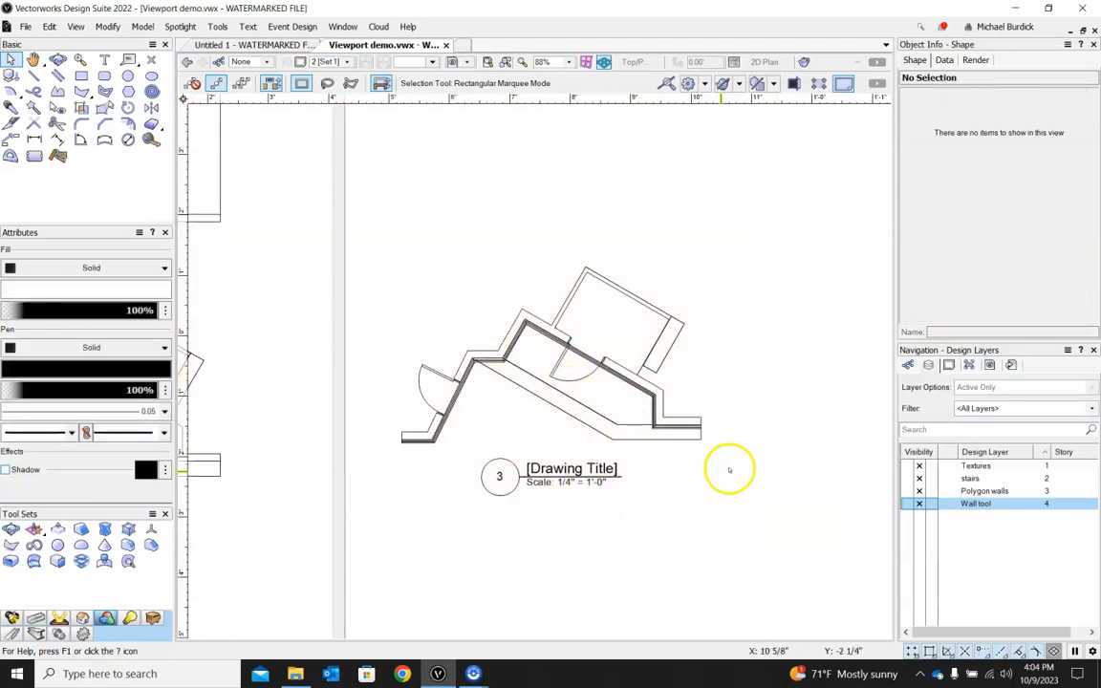
# Set the Moldings class to invisible in the number 3 plan viewport.
pyautogui.click(649, 387)
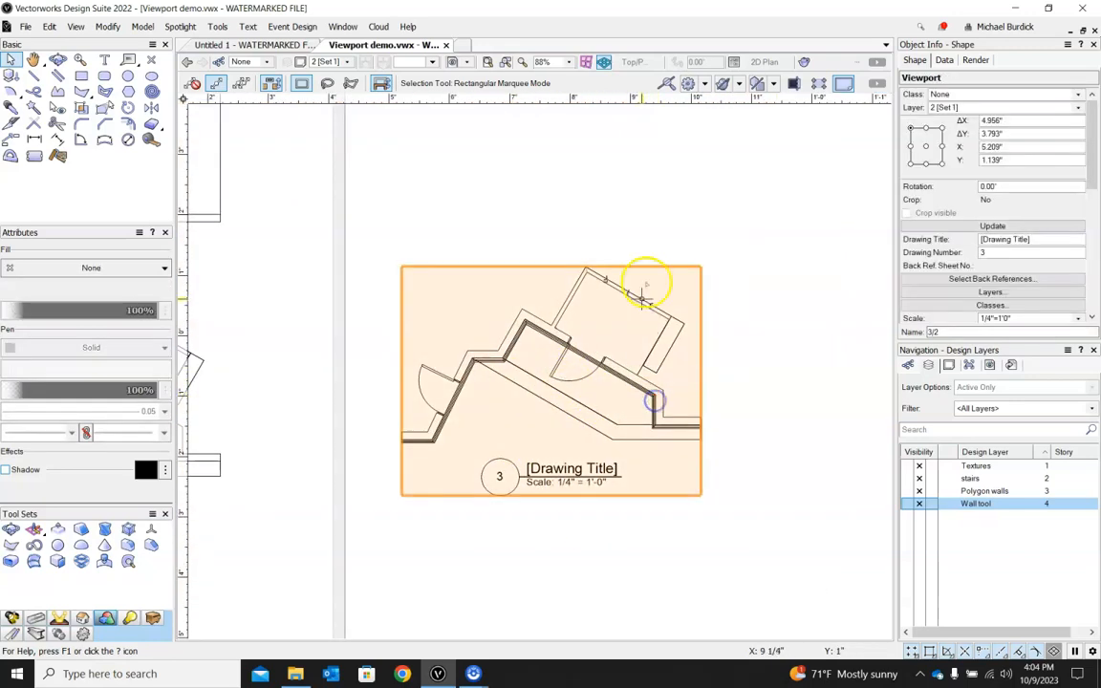
pyautogui.click(973, 305)
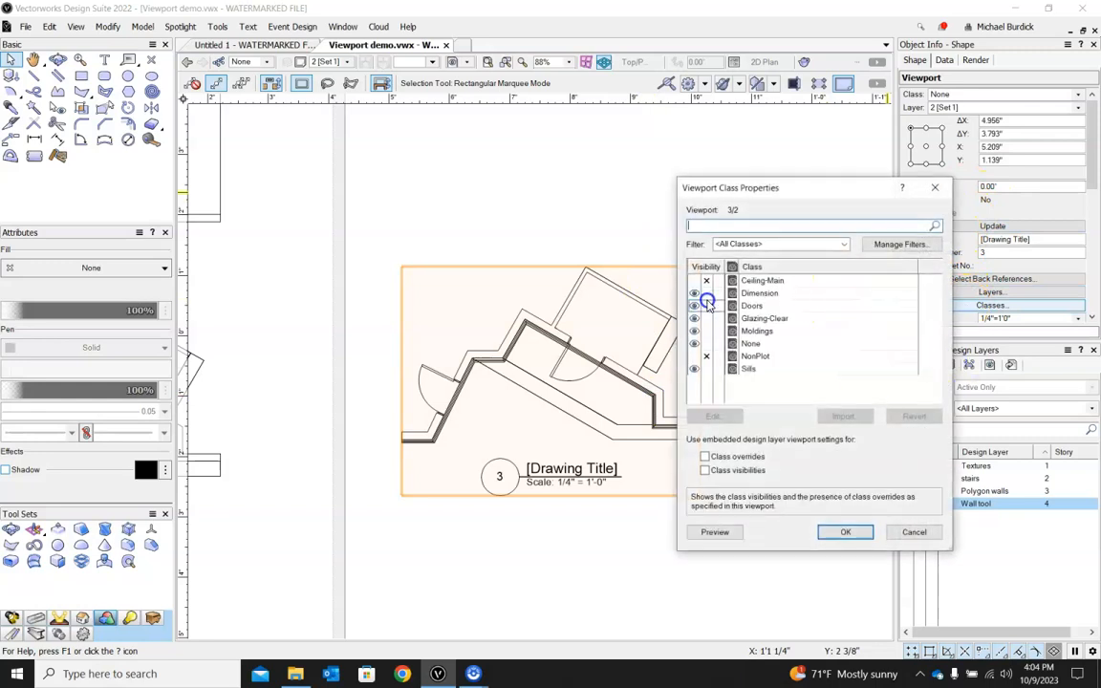
pyautogui.click(700, 330)
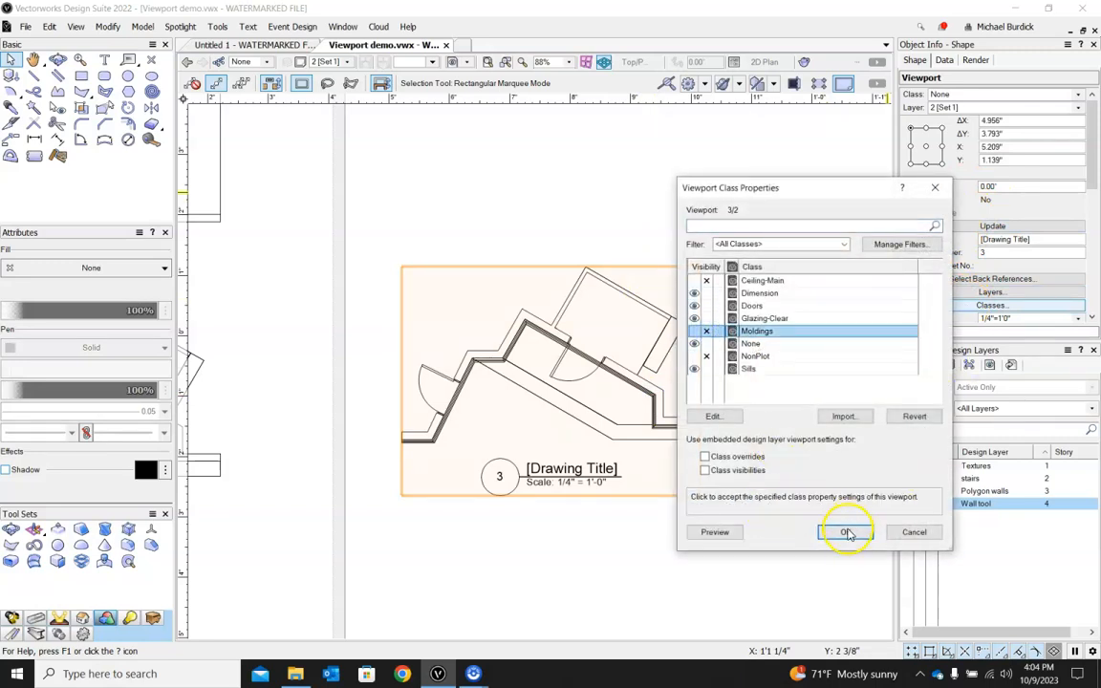
pyautogui.click(844, 531)
pyautogui.click(607, 517)
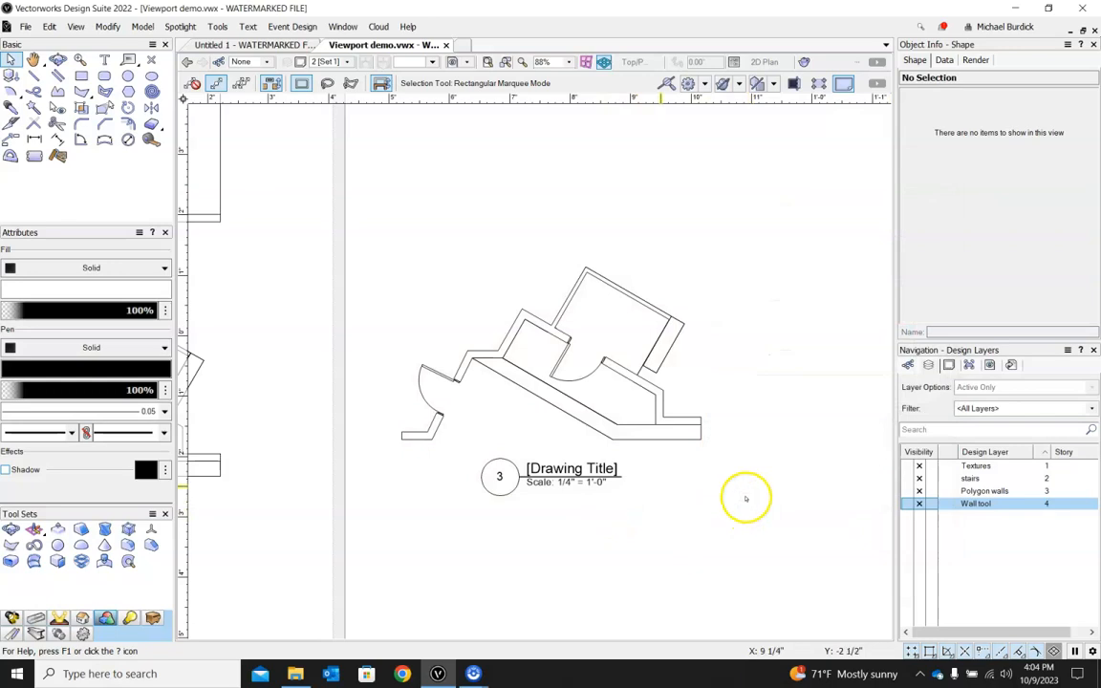
# Delete the drawing label from the number 3 viewport's annotations and exit annotation editing.
pyautogui.click(545, 458)
pyautogui.doubleClick(538, 470)
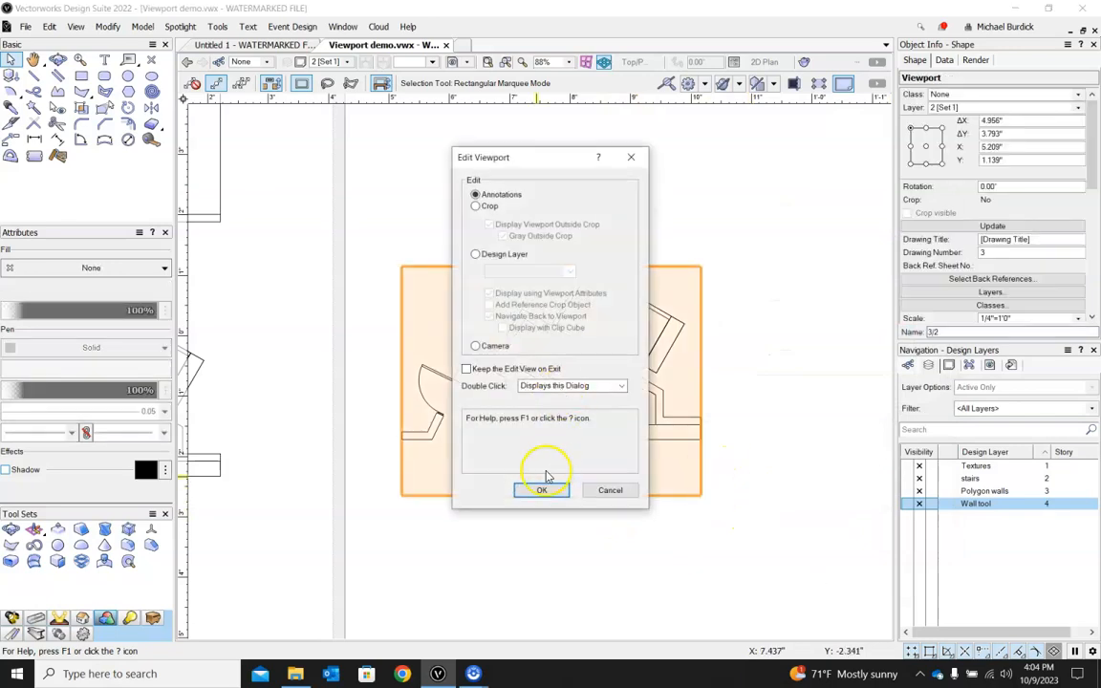
pyautogui.click(535, 491)
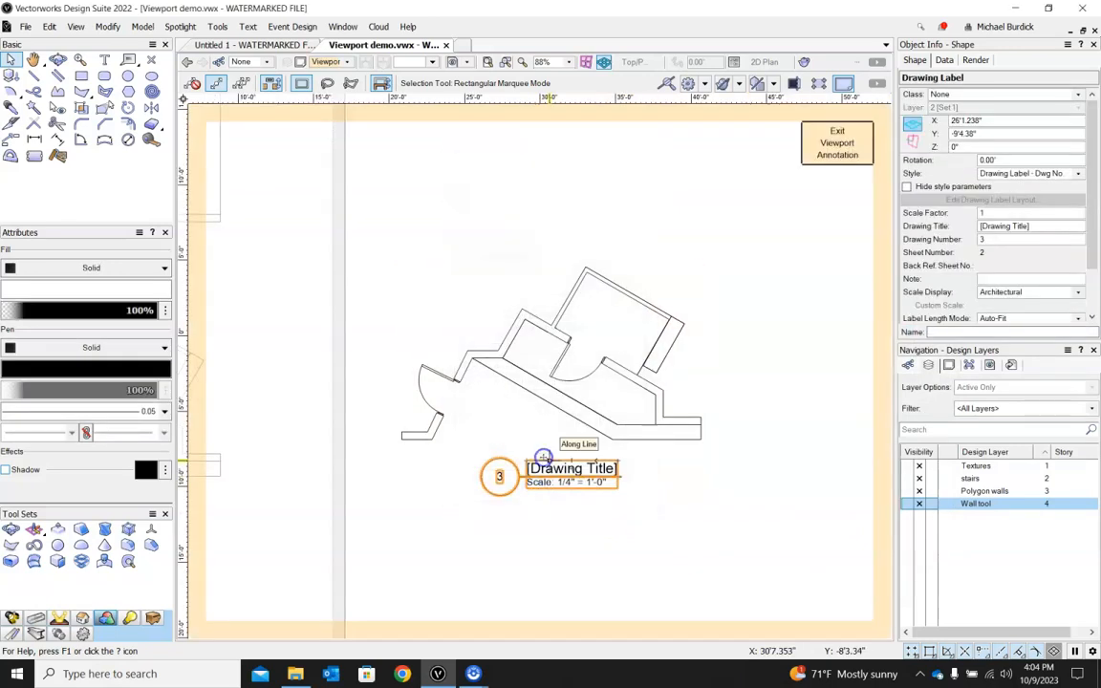
pyautogui.press('Delete')
pyautogui.click(837, 145)
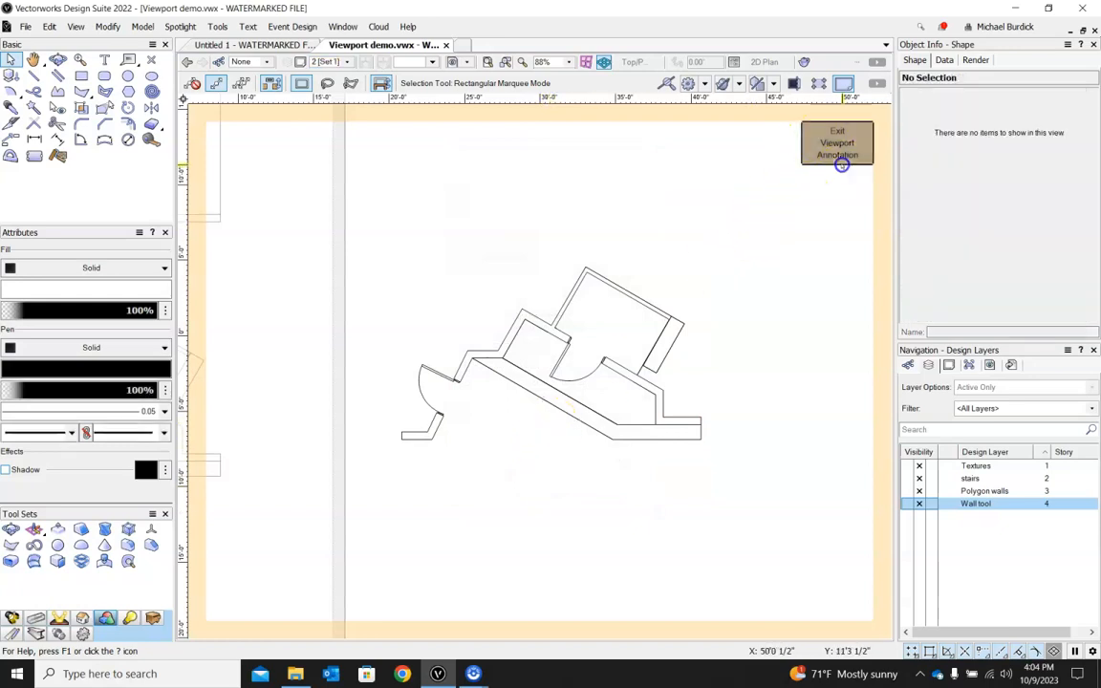
# Move the wall-tool plan viewport slightly lower beside the page and deselect it.
pyautogui.click(708, 393)
pyautogui.scroll(-2, 818, 375)
pyautogui.click(701, 420)
pyautogui.scroll(2, 631, 452)
pyautogui.scroll(-2, 720, 491)
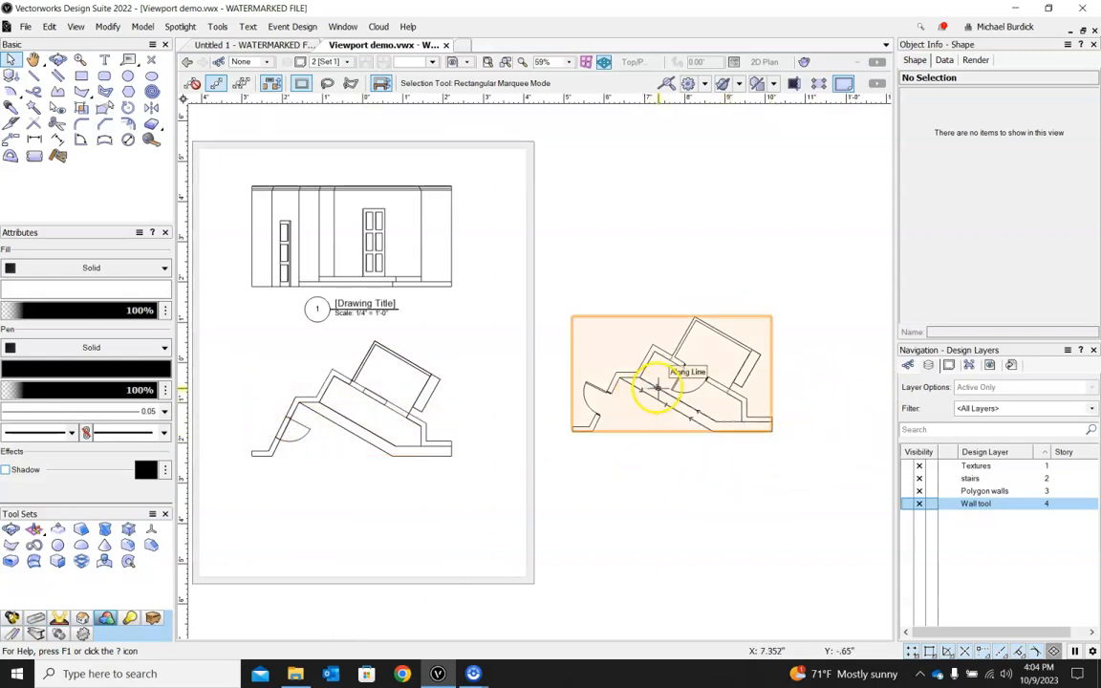
pyautogui.moveTo(664, 353); pyautogui.dragTo(676, 408)
pyautogui.click(737, 516)
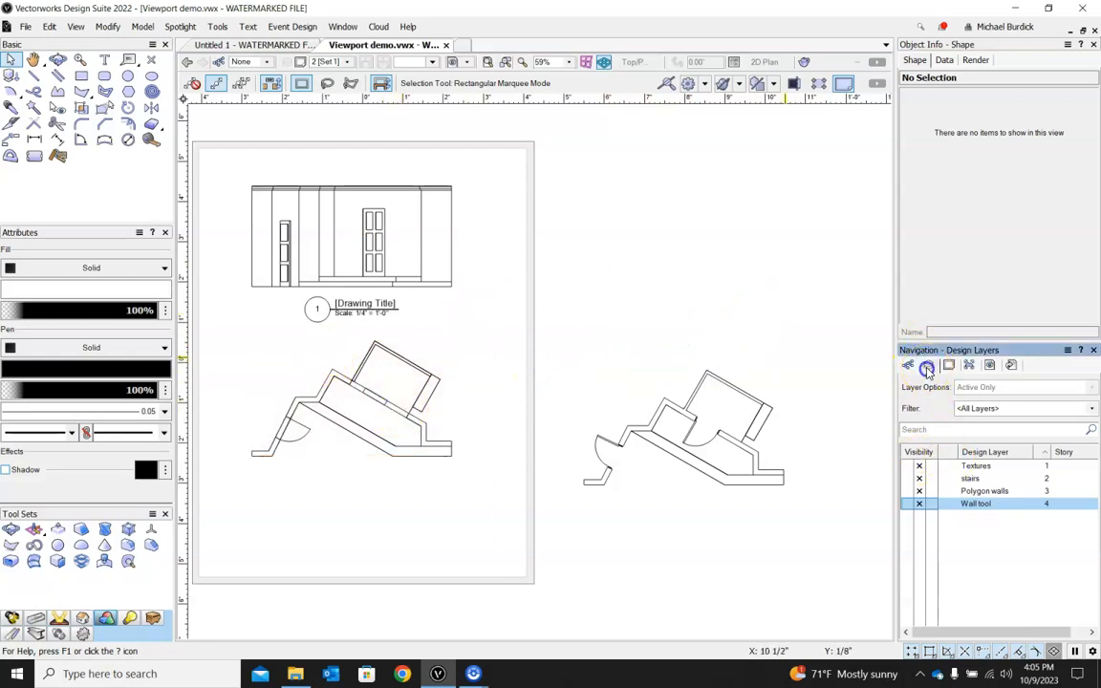
# Switch to the Polygon walls design layer.
pyautogui.doubleClick(992, 490)
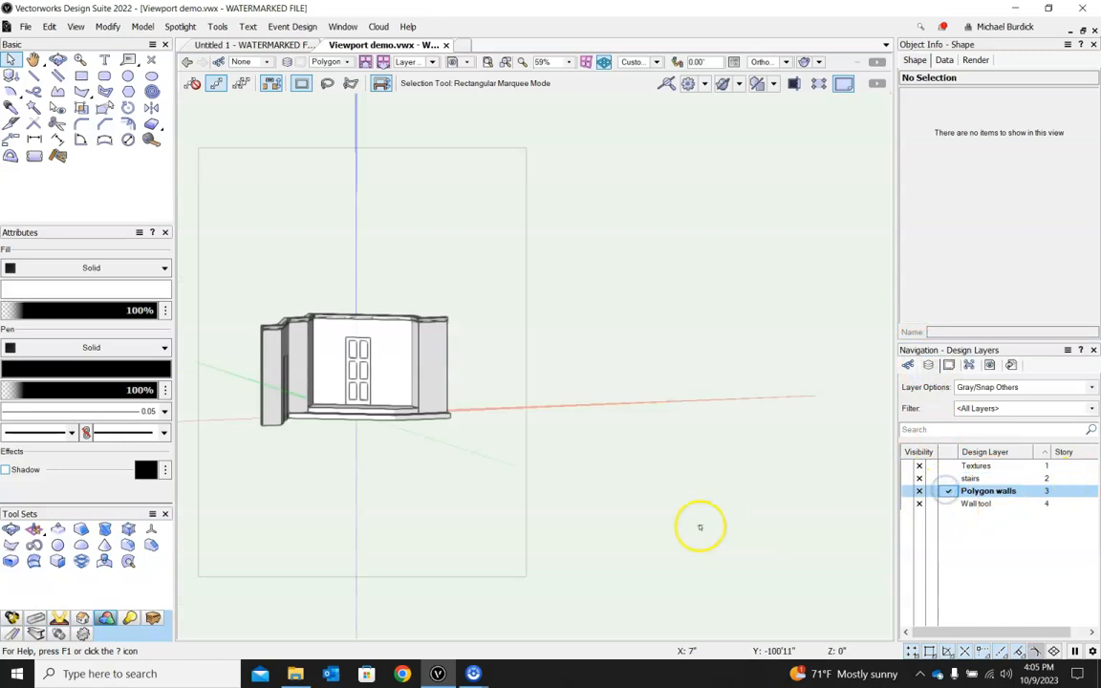
# Set the projection to Normal Perspective and orbit the polygon-walls model to a front view looking into the set.
pyautogui.keyDown('ctrl'); pyautogui.moveTo(622, 413); pyautogui.dragTo(481, 444, button='middle'); pyautogui.keyUp('ctrl')
pyautogui.scroll(3, 299, 301)
pyautogui.scroll(1, 300, 302)
pyautogui.scroll(-1, 336, 288)
pyautogui.keyDown('ctrl'); pyautogui.moveTo(377, 445); pyautogui.dragTo(331, 462, button='middle'); pyautogui.keyUp('ctrl')
pyautogui.click(785, 62)
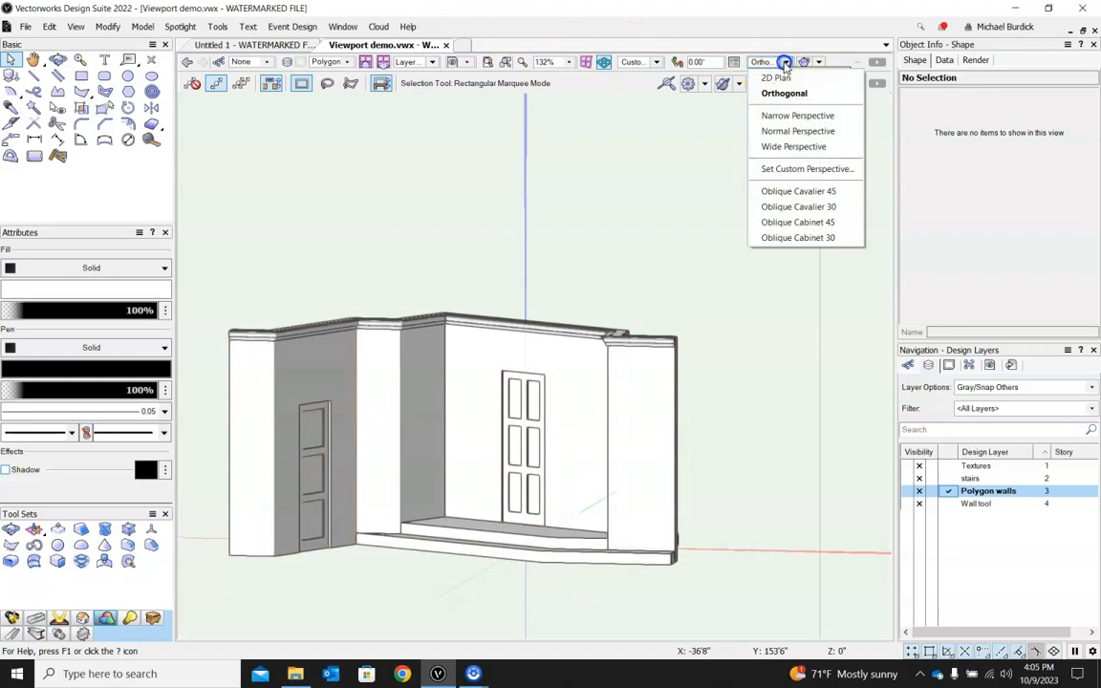
pyautogui.click(797, 132)
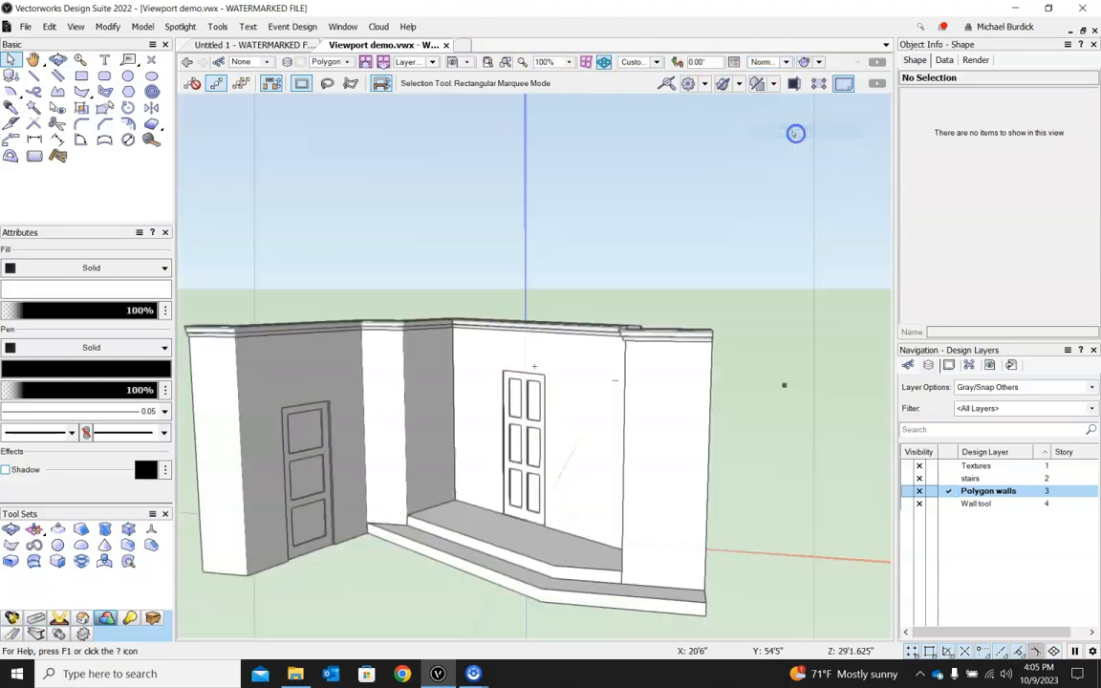
pyautogui.keyDown('ctrl'); pyautogui.moveTo(516, 401); pyautogui.dragTo(468, 382, button='middle'); pyautogui.keyUp('ctrl')
pyautogui.keyDown('ctrl'); pyautogui.moveTo(563, 422); pyautogui.dragTo(603, 428, button='middle'); pyautogui.keyUp('ctrl')
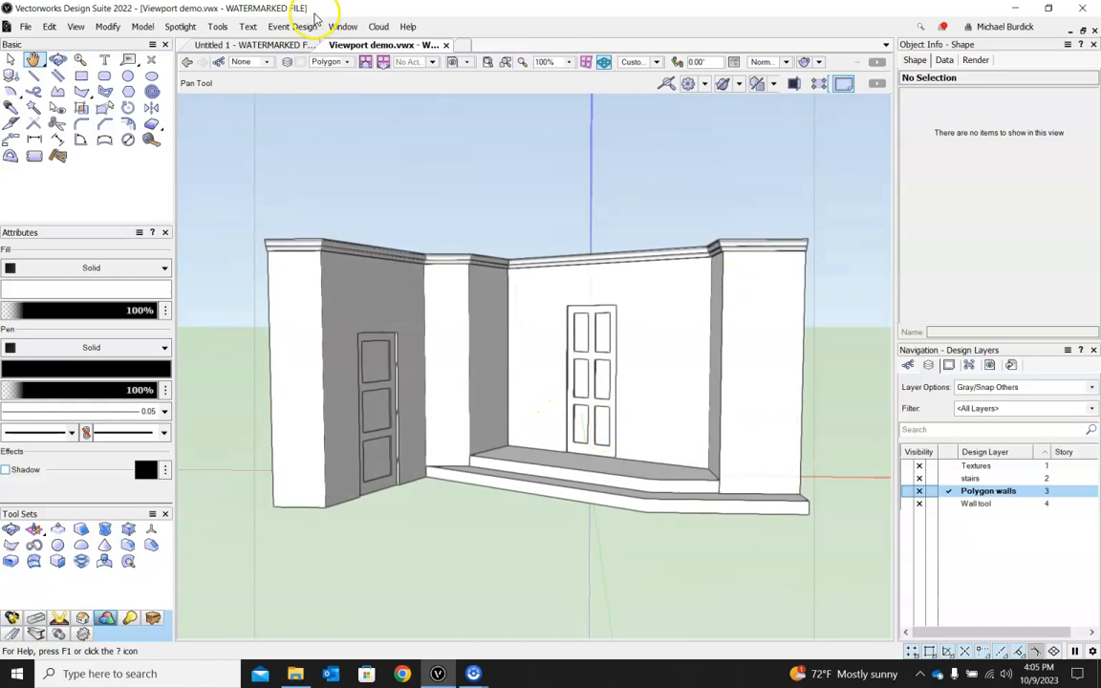
# Create a viewport of the perspective view on sheet layer 2 [Set 1] with drawing number 4, Shaded rendering and 1/4"=1'0" scale.
pyautogui.click(76, 27)
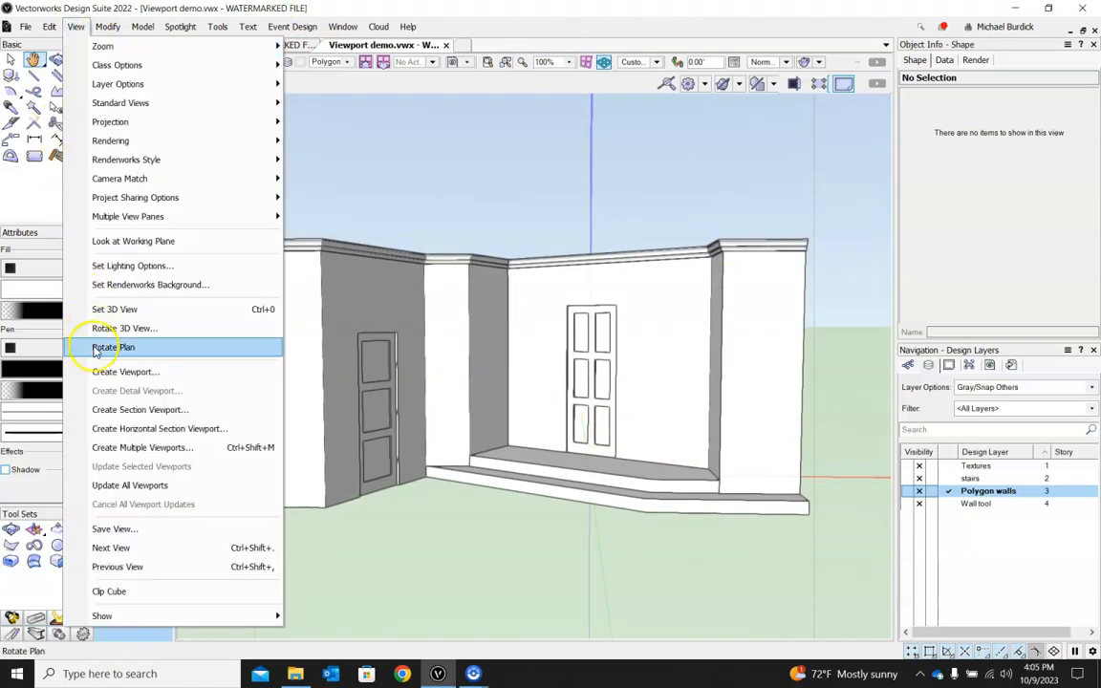
pyautogui.click(124, 371)
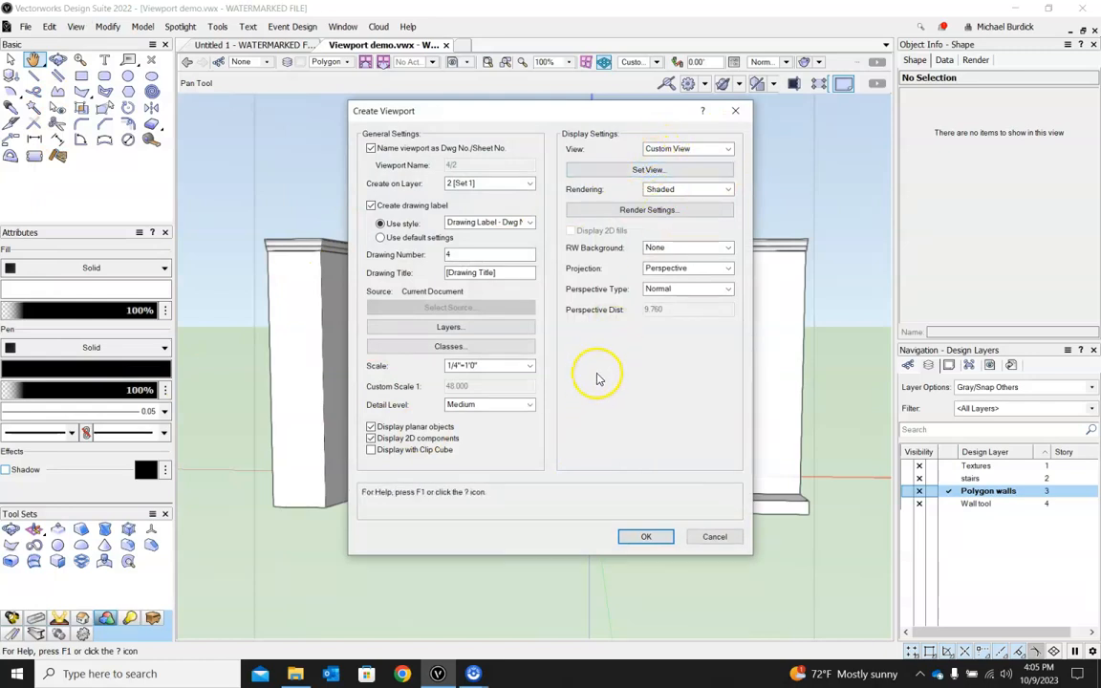
pyautogui.click(643, 535)
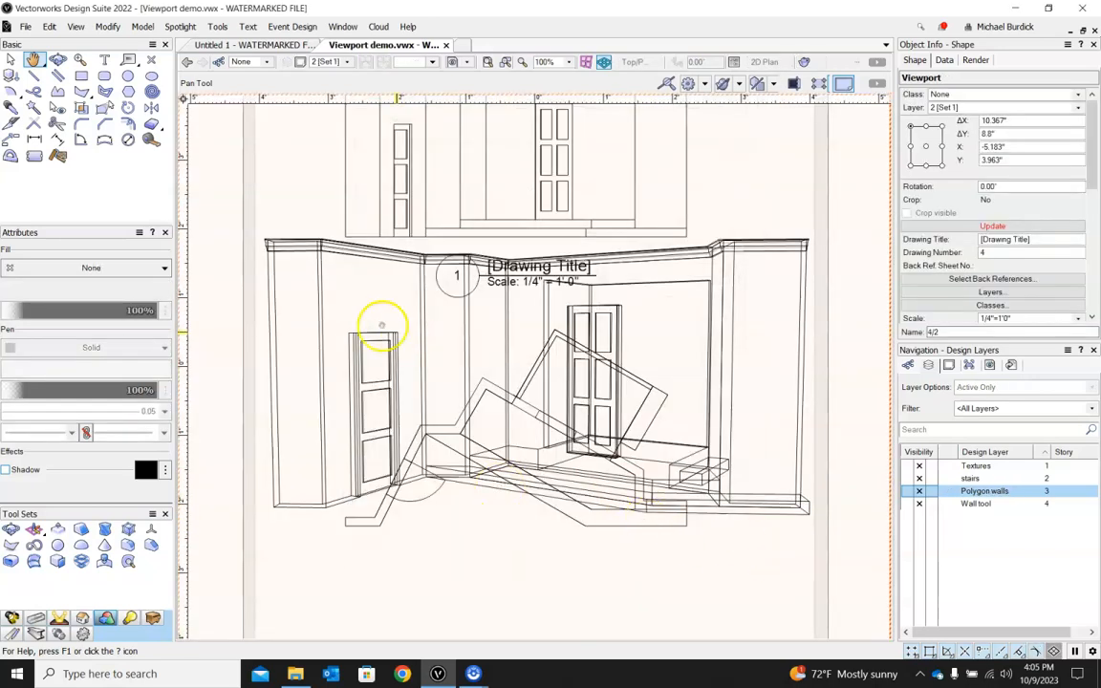
# Move the number 4 perspective viewport off the page to the empty area below the wall-tool plan viewport.
pyautogui.scroll(-5, 381, 326)
pyautogui.click(10, 59)
pyautogui.moveTo(450, 335); pyautogui.dragTo(698, 497)
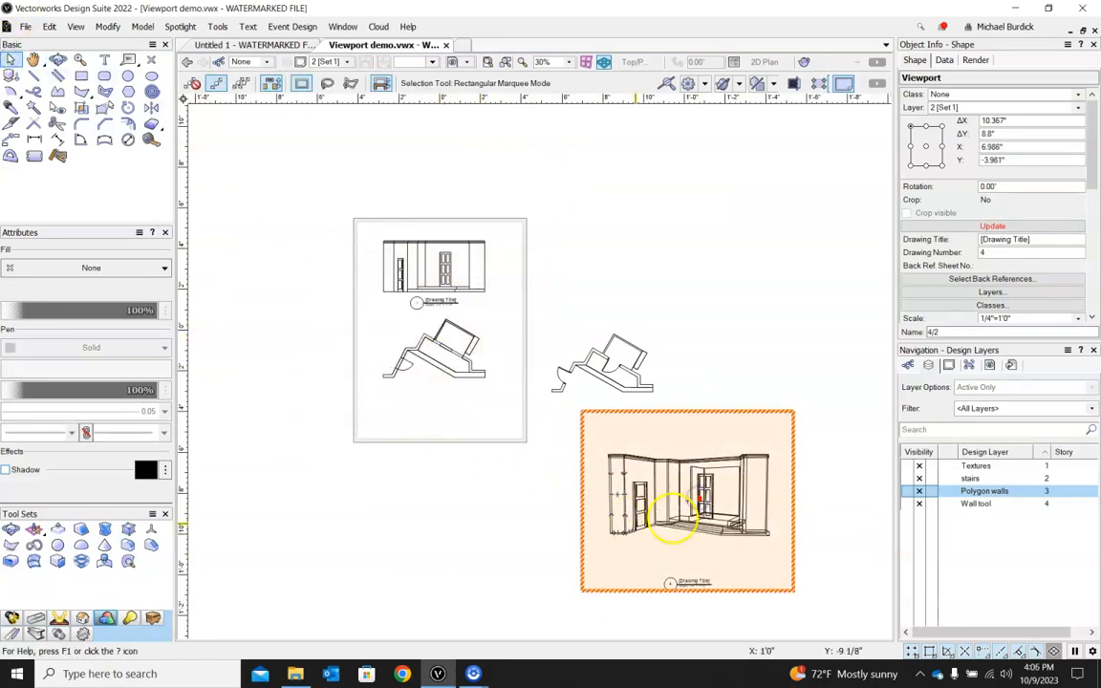
pyautogui.scroll(5, 812, 514)
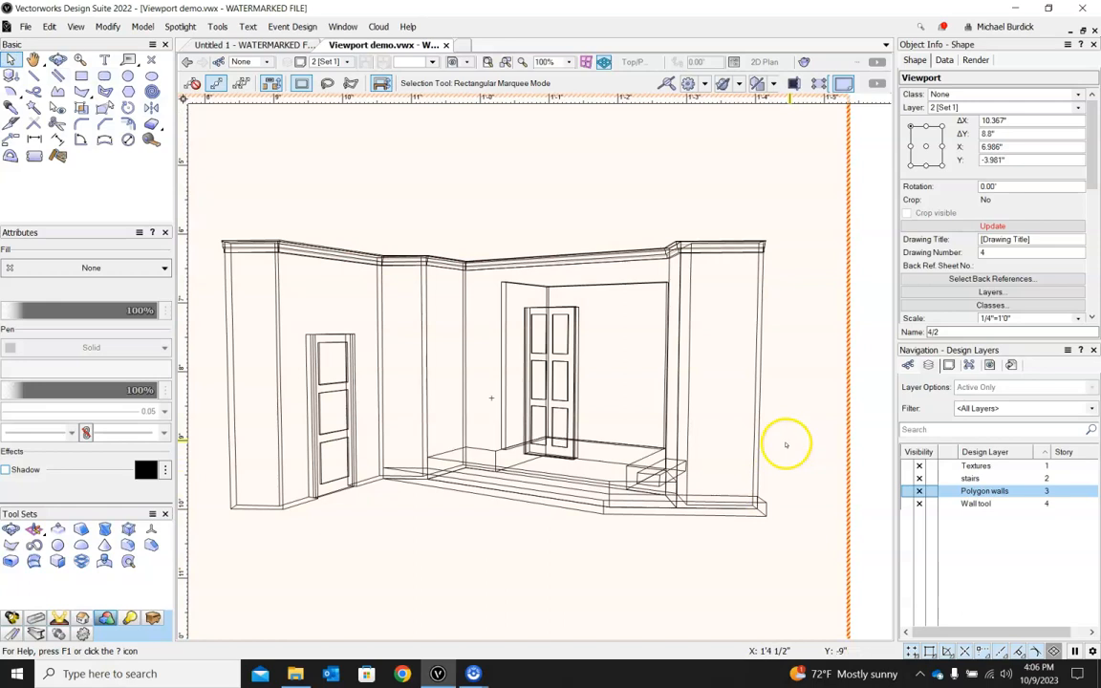
# Update the perspective viewport and examine the line quality of its shaded rendering up close.
pyautogui.scroll(-2, 765, 420)
pyautogui.click(1011, 226)
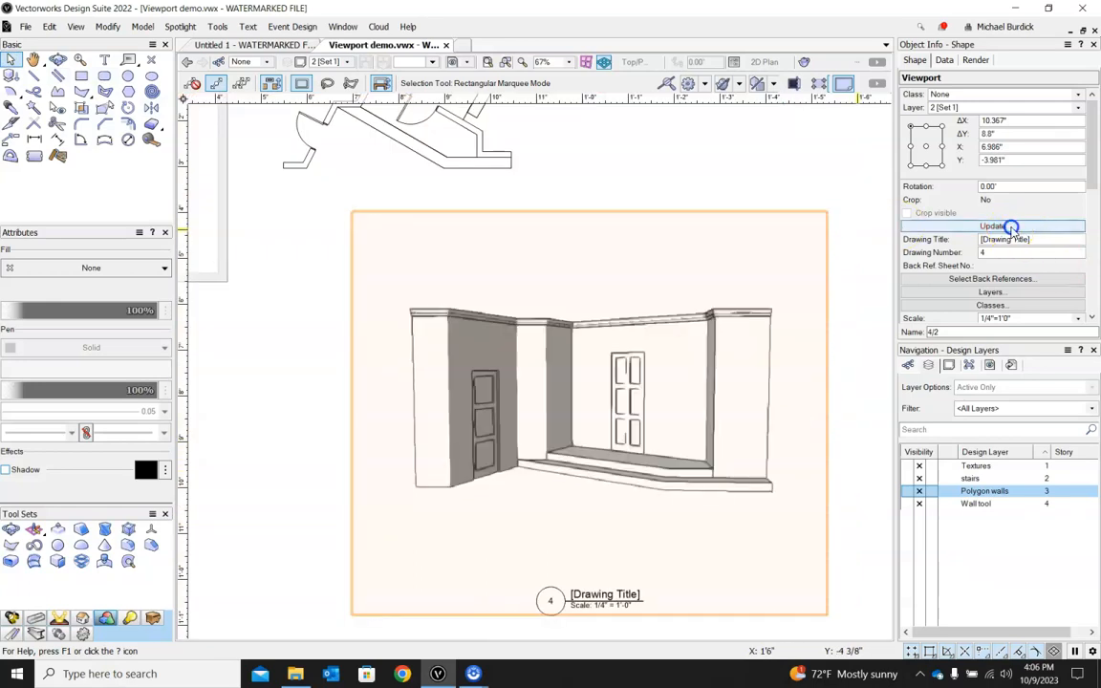
pyautogui.scroll(4, 769, 445)
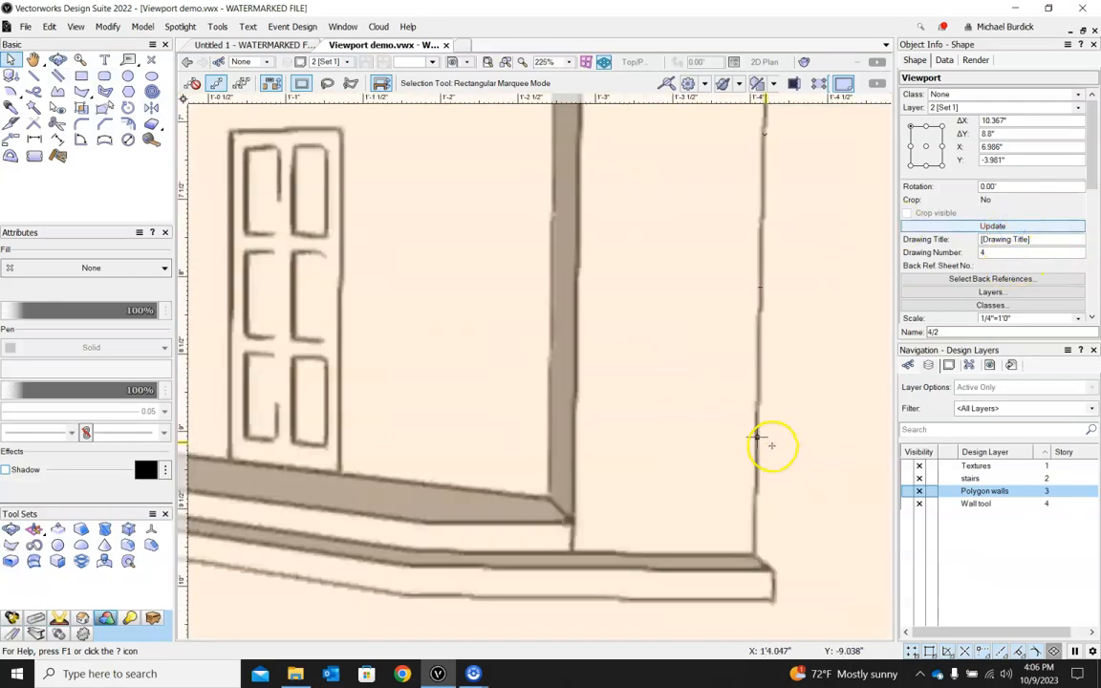
pyautogui.scroll(-1, 744, 422)
pyautogui.scroll(-2, 819, 445)
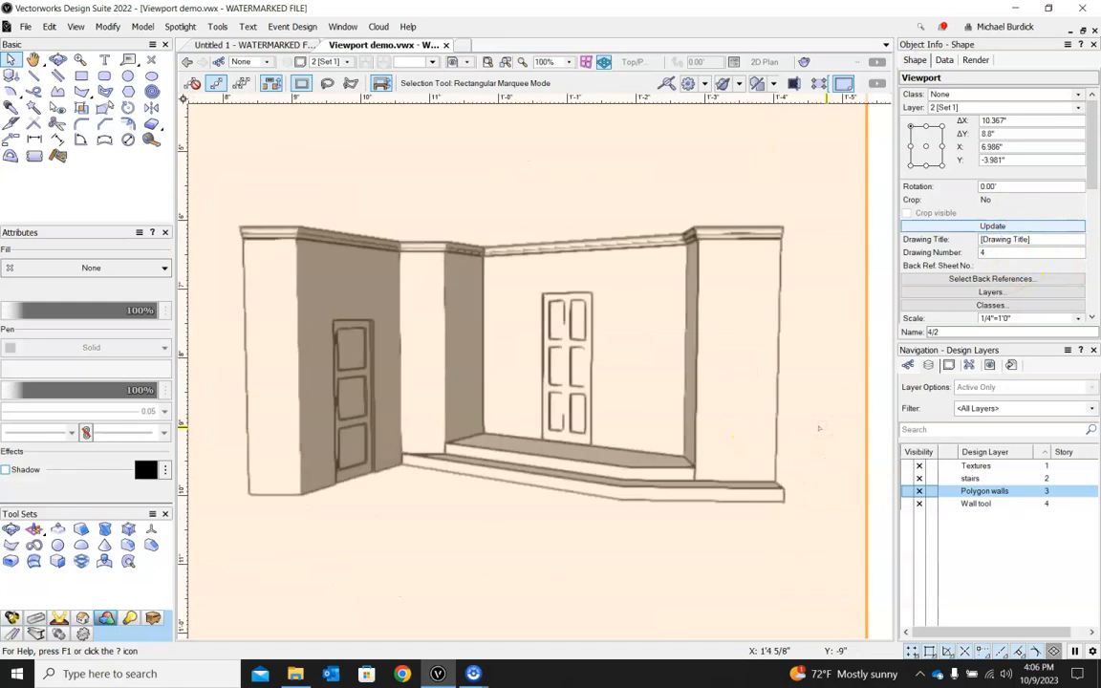
pyautogui.scroll(-2, 841, 401)
pyautogui.click(858, 400)
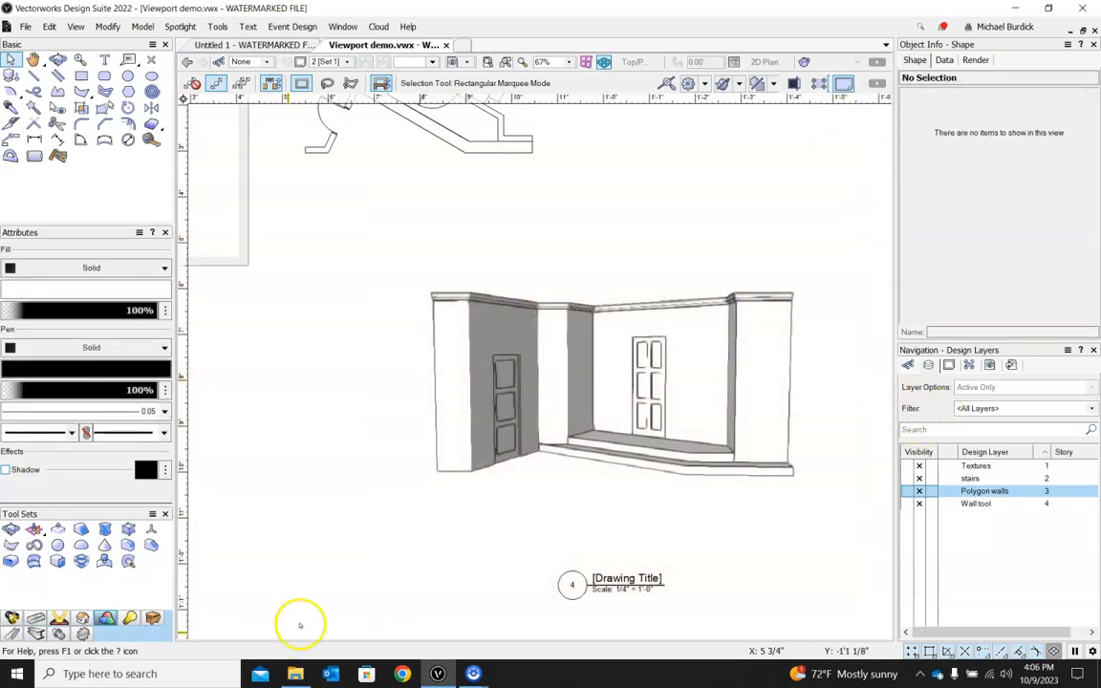
pyautogui.scroll(3, 438, 337)
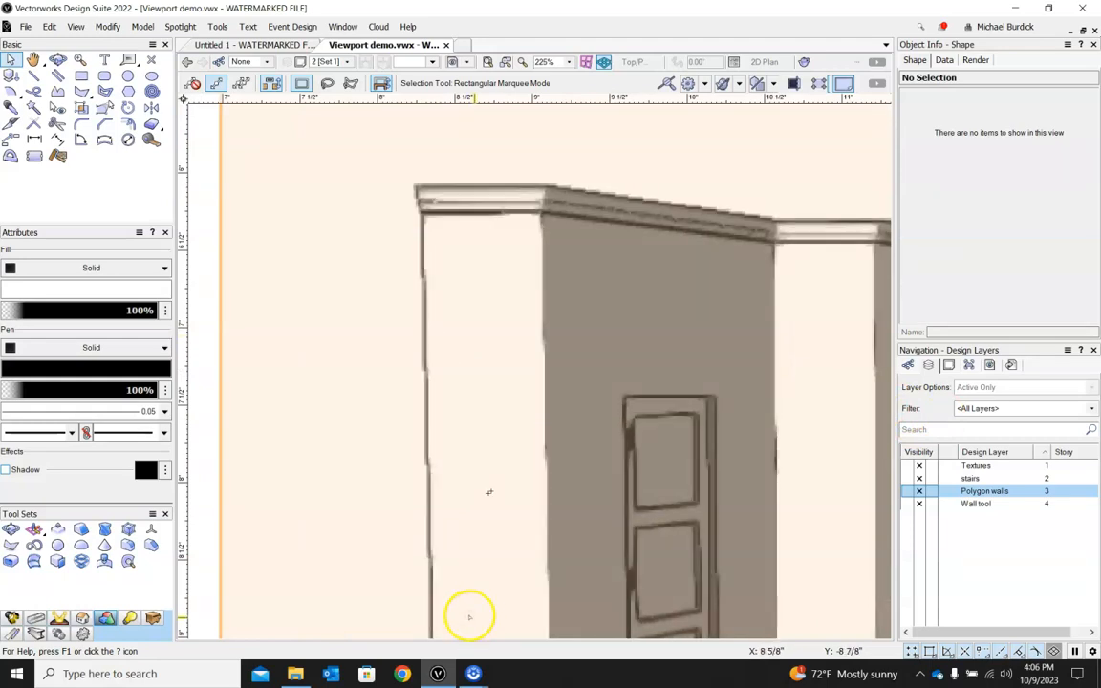
pyautogui.scroll(-3, 474, 400)
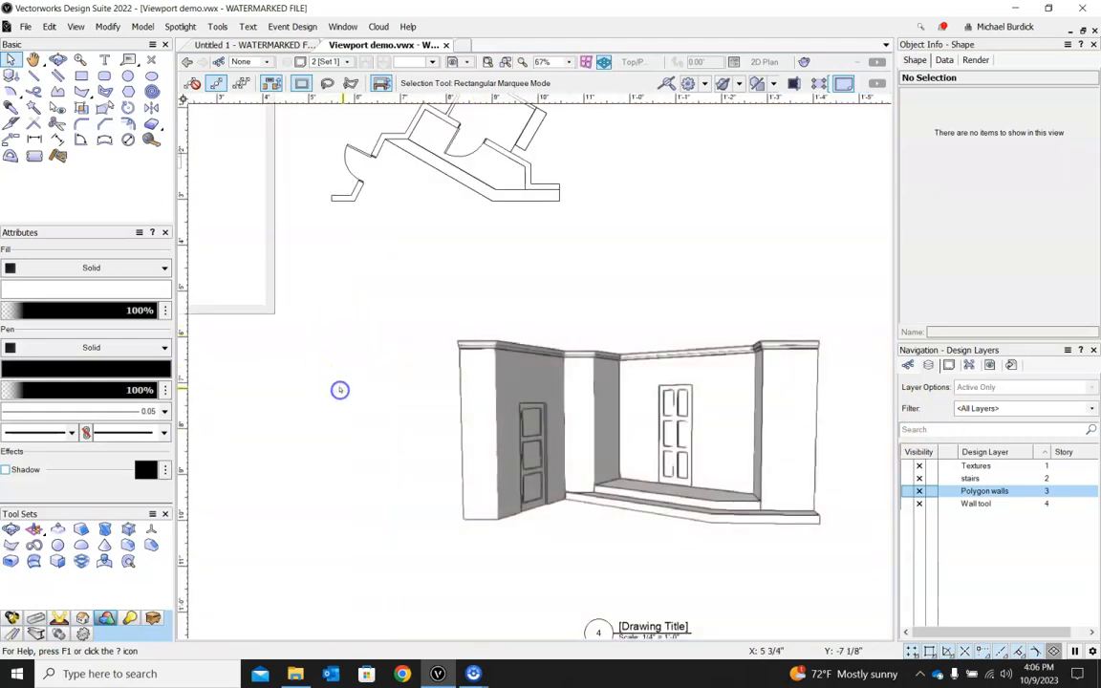
# Set the perspective viewport's background render to Wireframe.
pyautogui.click(541, 483)
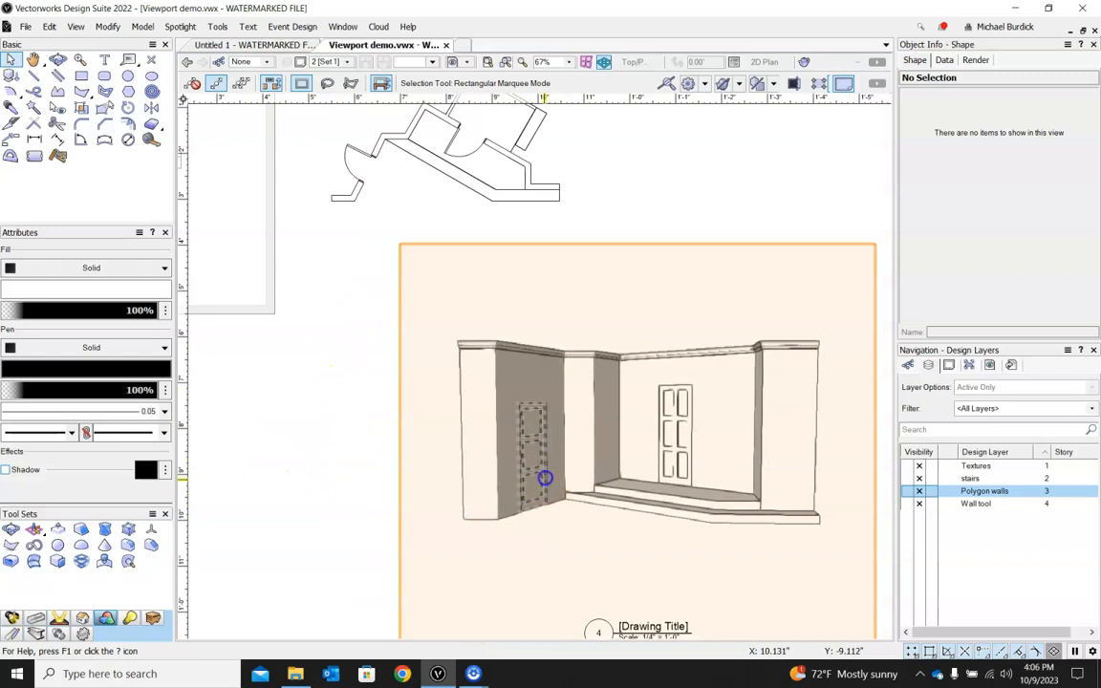
pyautogui.scroll(-8, 1032, 172)
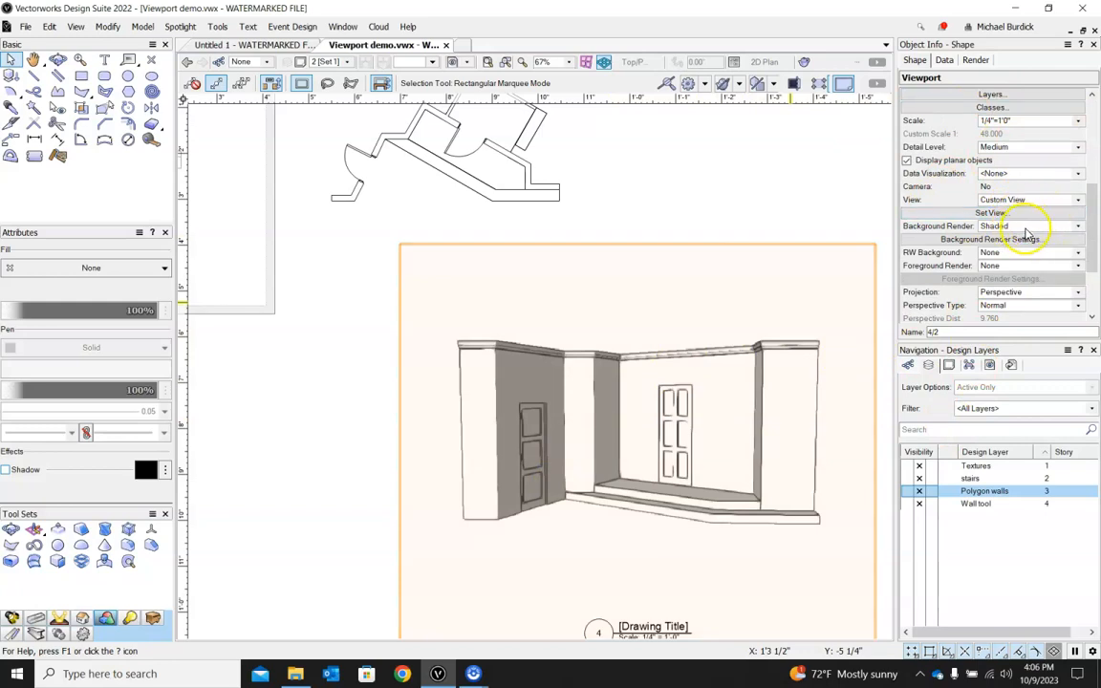
pyautogui.click(1078, 228)
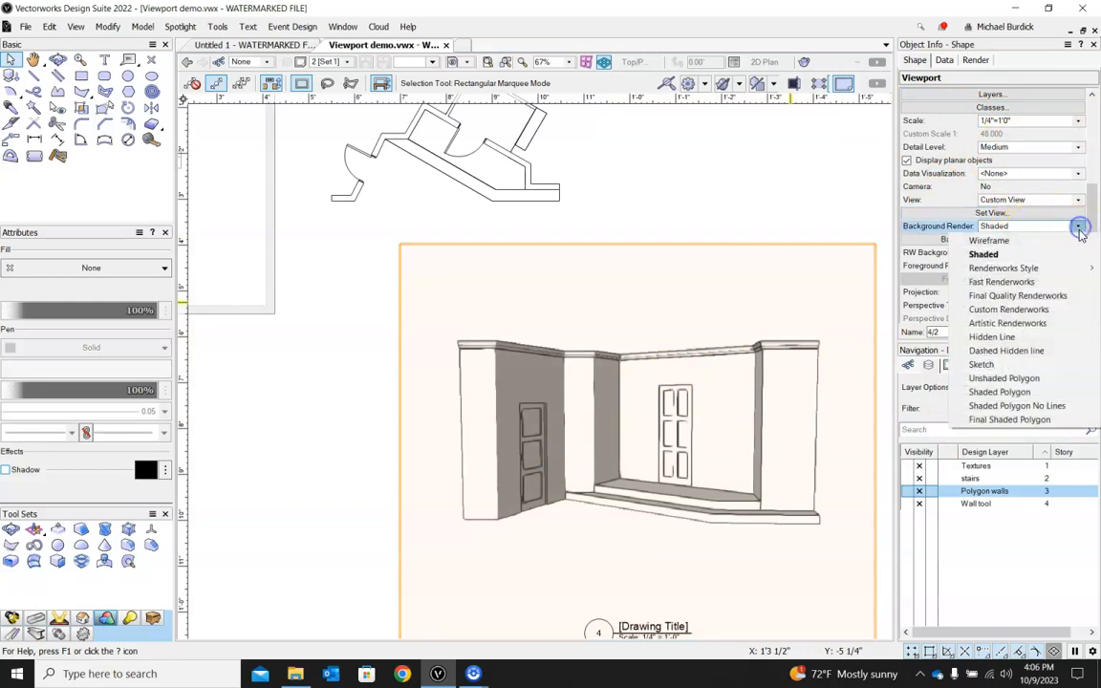
pyautogui.click(1011, 243)
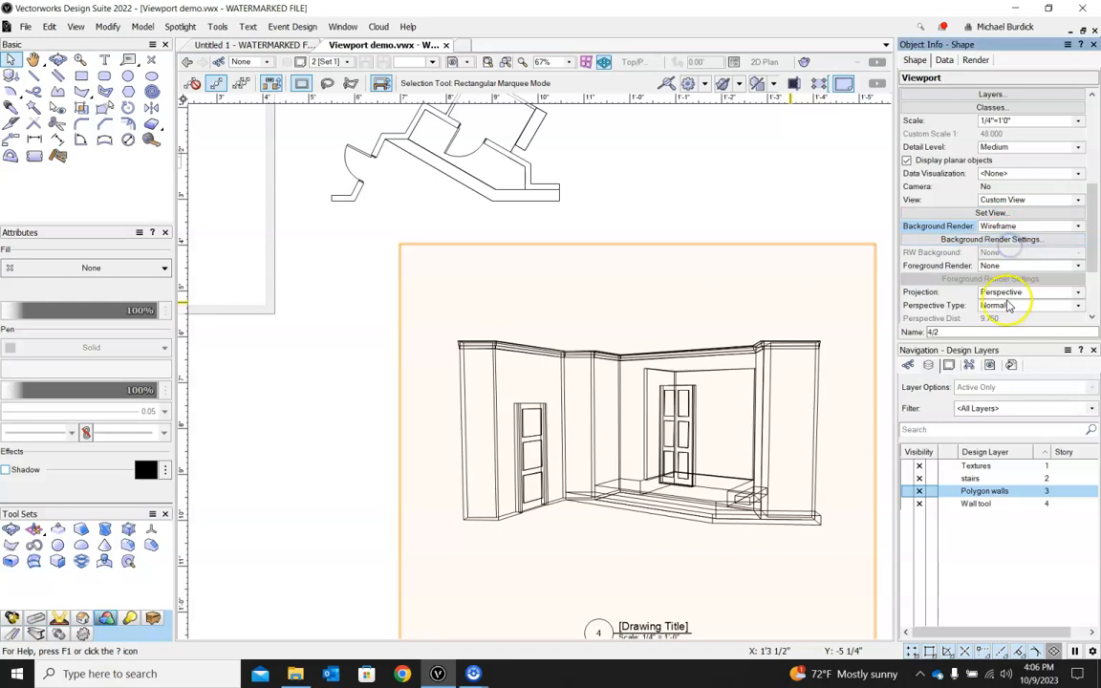
# Set the perspective viewport's background render to Final Quality Renderworks, update it and inspect the rendered walls.
pyautogui.click(1077, 226)
pyautogui.moveTo(1003, 274)
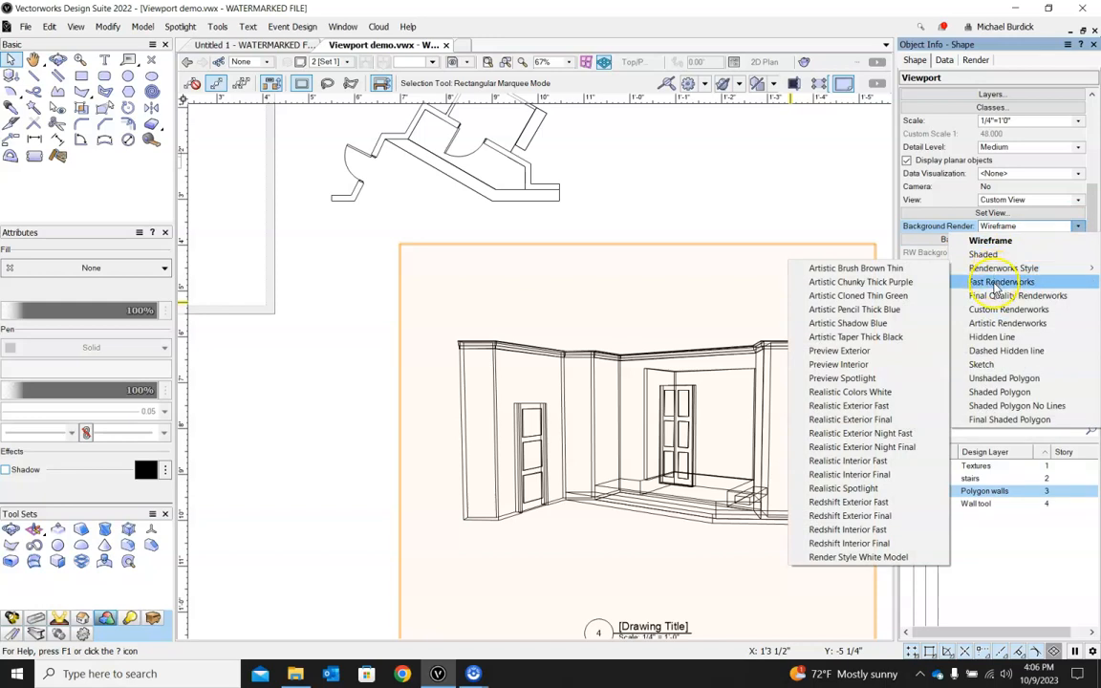
pyautogui.click(994, 295)
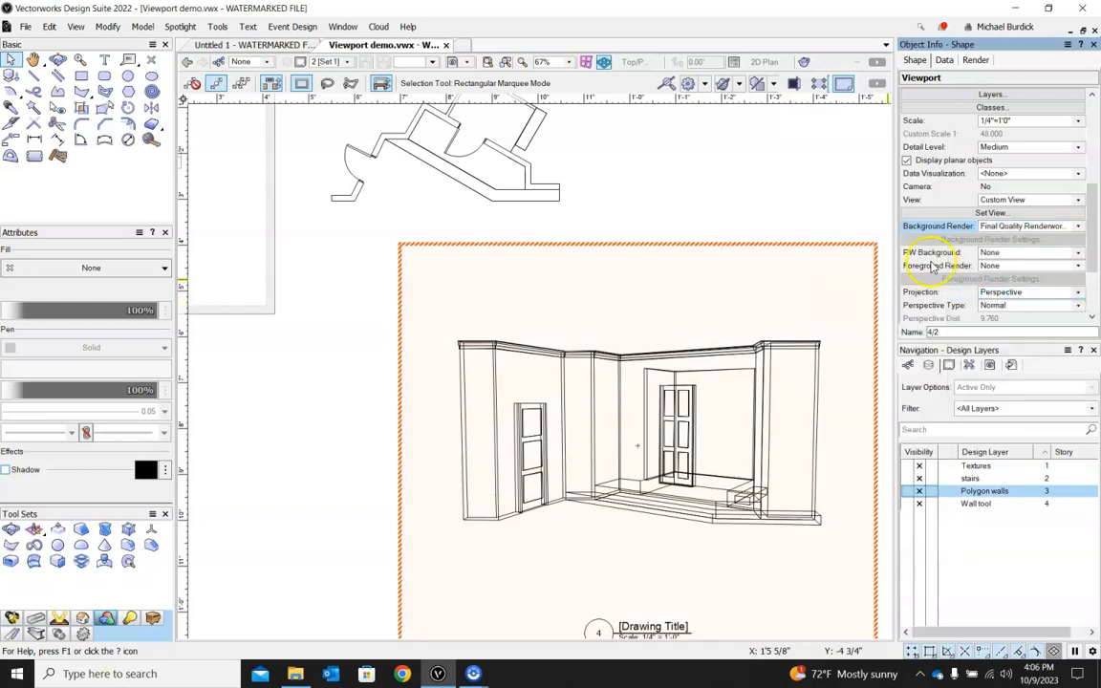
pyautogui.scroll(2, 953, 256)
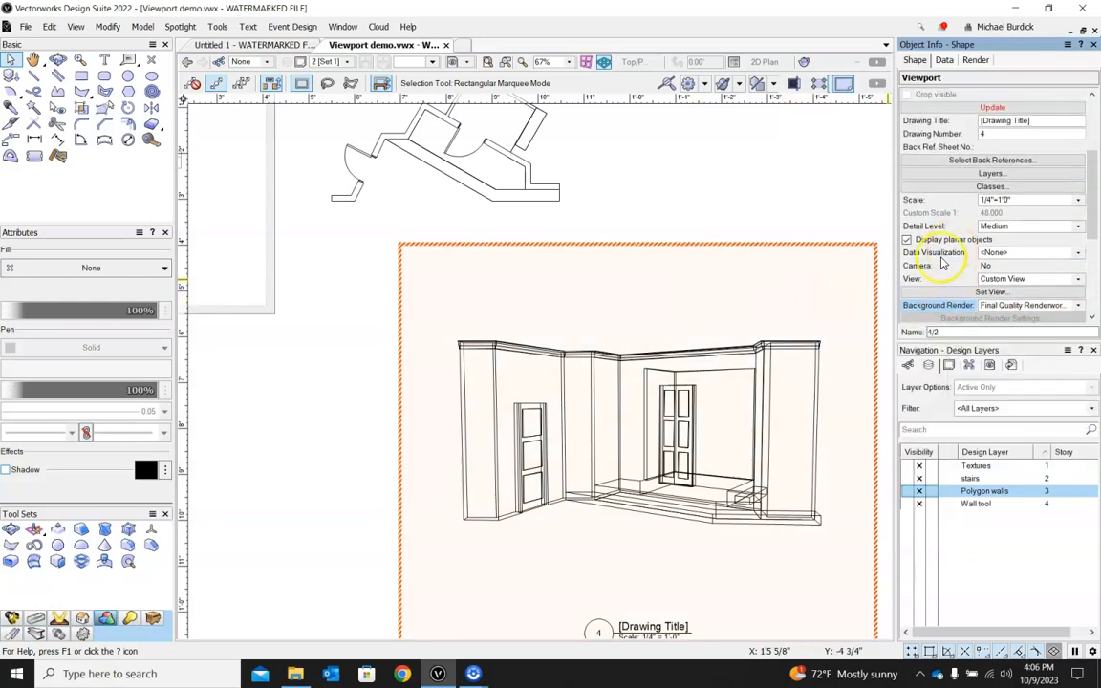
pyautogui.click(946, 108)
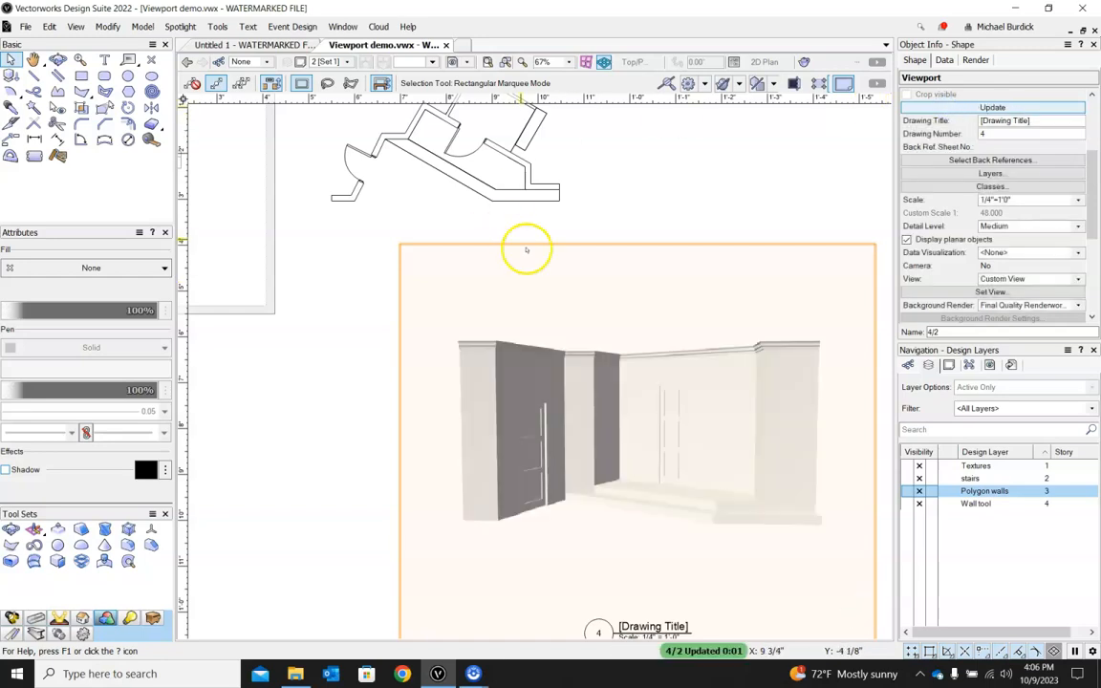
pyautogui.scroll(6, 468, 410)
pyautogui.scroll(-5, 468, 306)
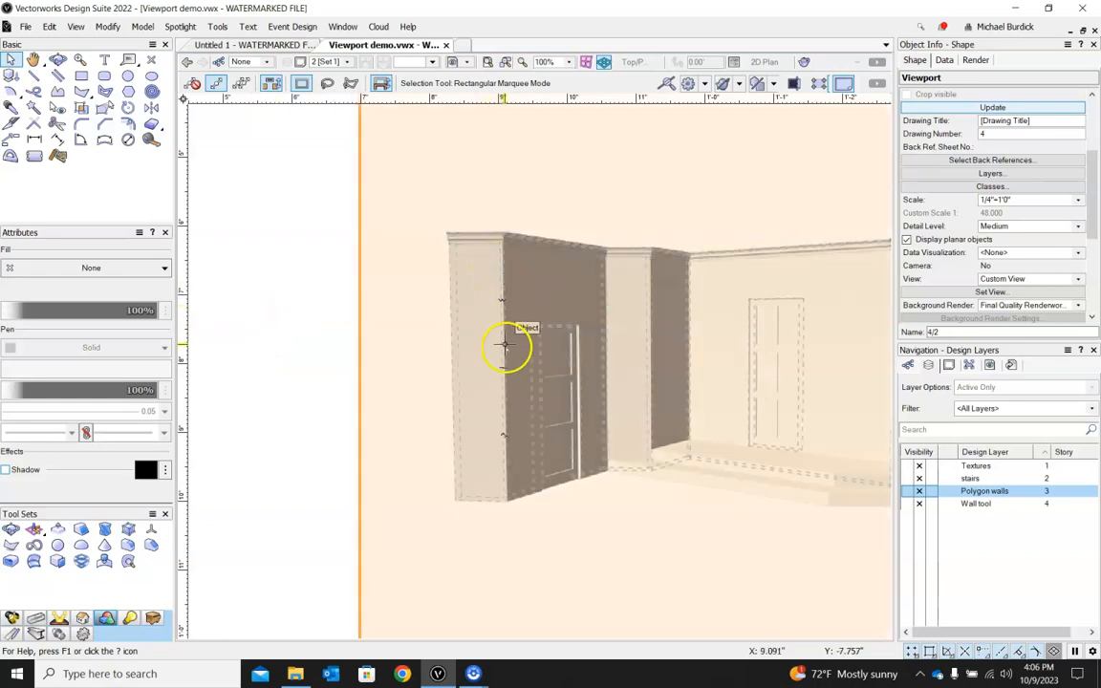
# Set the perspective viewport's foreground render to Hidden Line and update the viewport.
pyautogui.scroll(-1, 1077, 267)
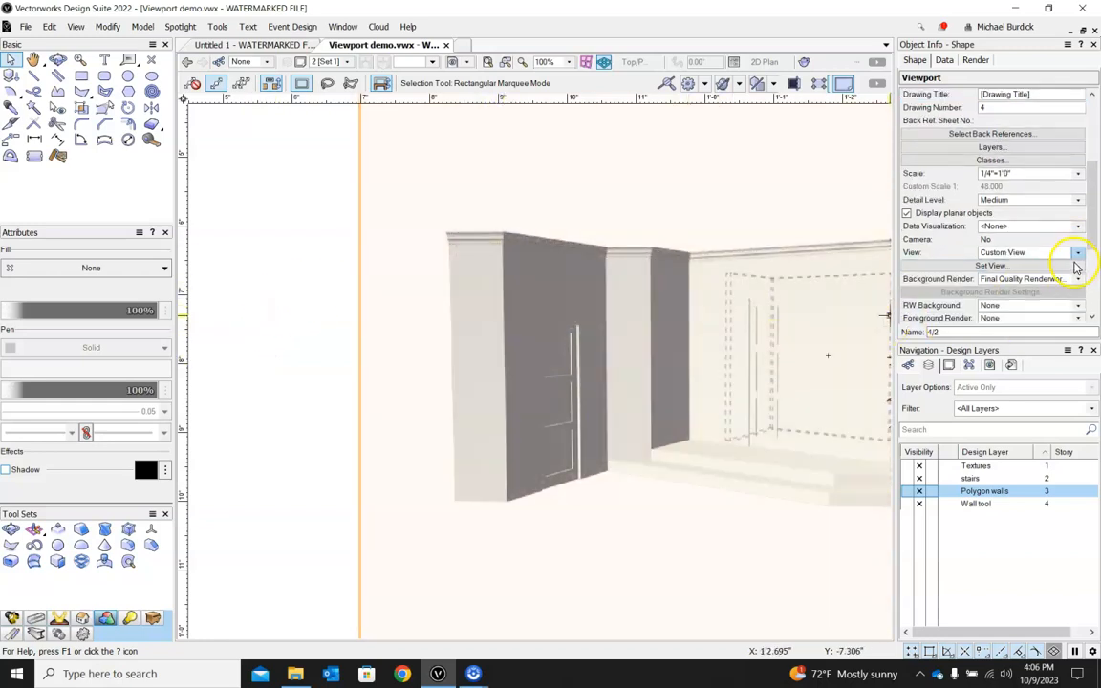
pyautogui.scroll(3, 1066, 268)
pyautogui.scroll(-5, 1058, 268)
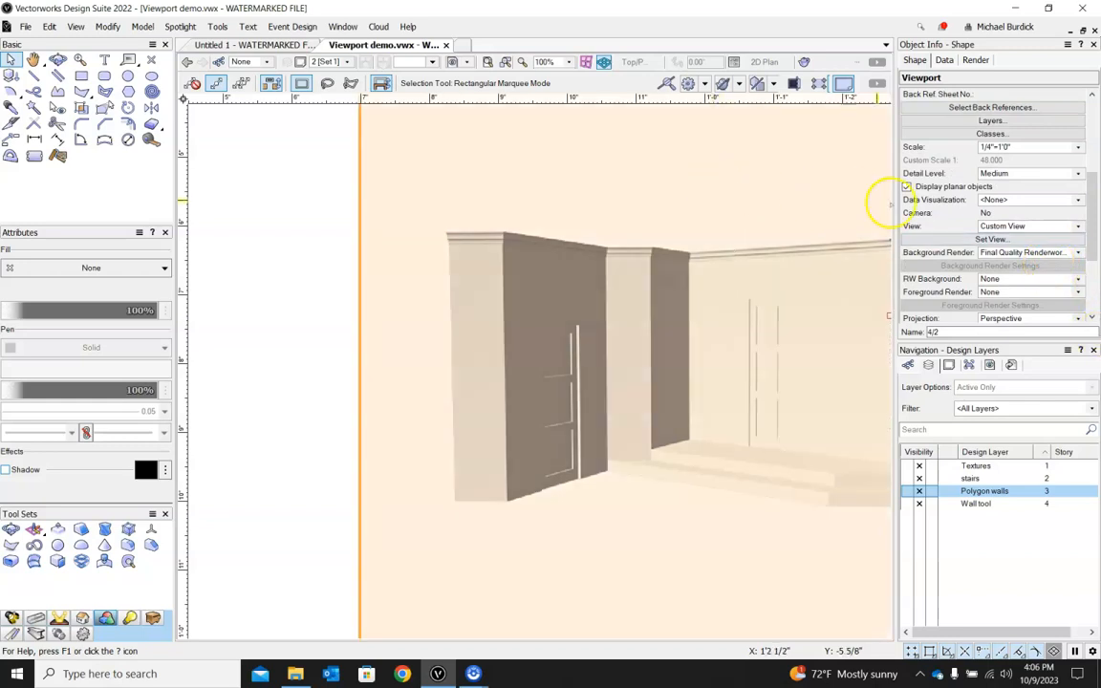
pyautogui.scroll(-3, 1032, 204)
pyautogui.scroll(3, 975, 148)
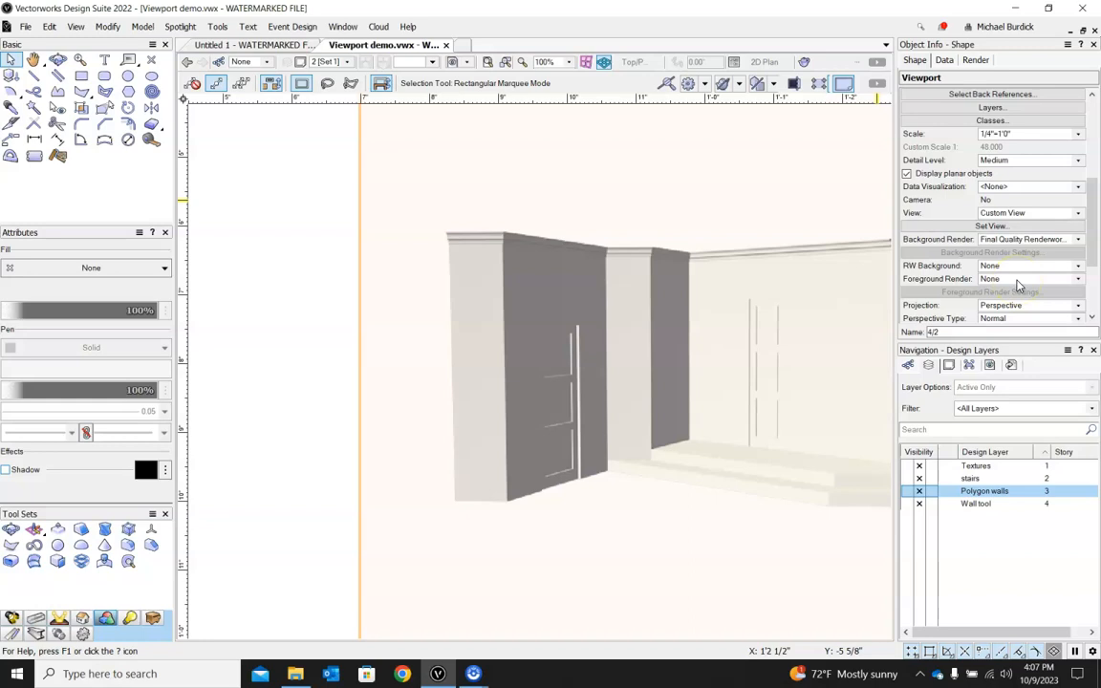
pyautogui.click(1077, 279)
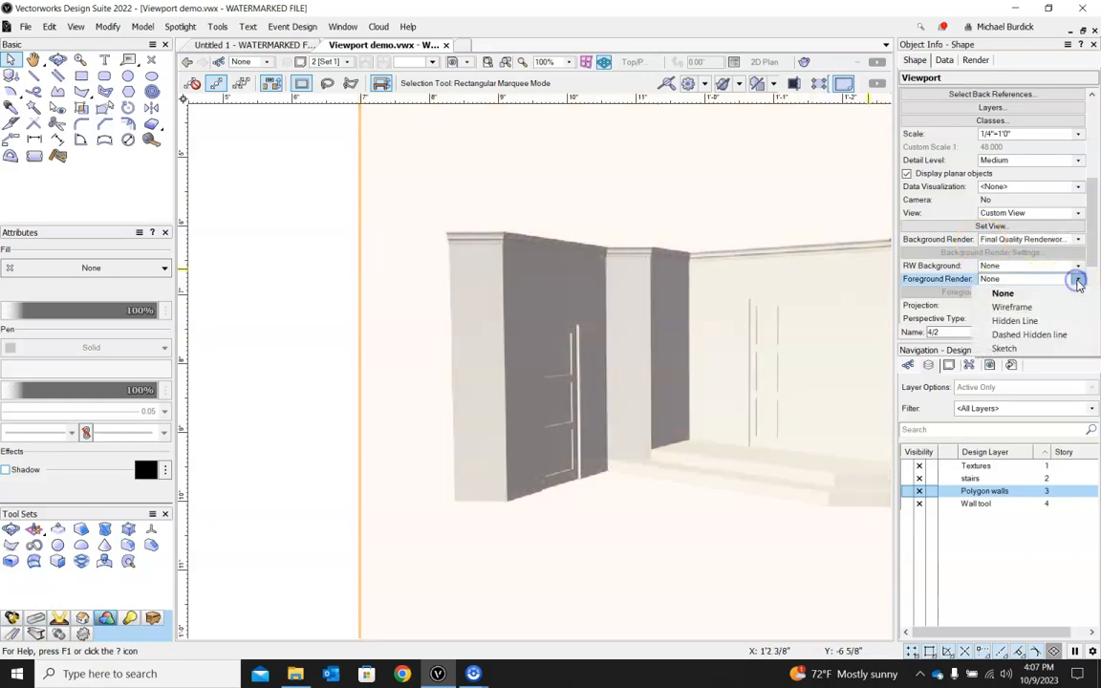
pyautogui.click(1025, 321)
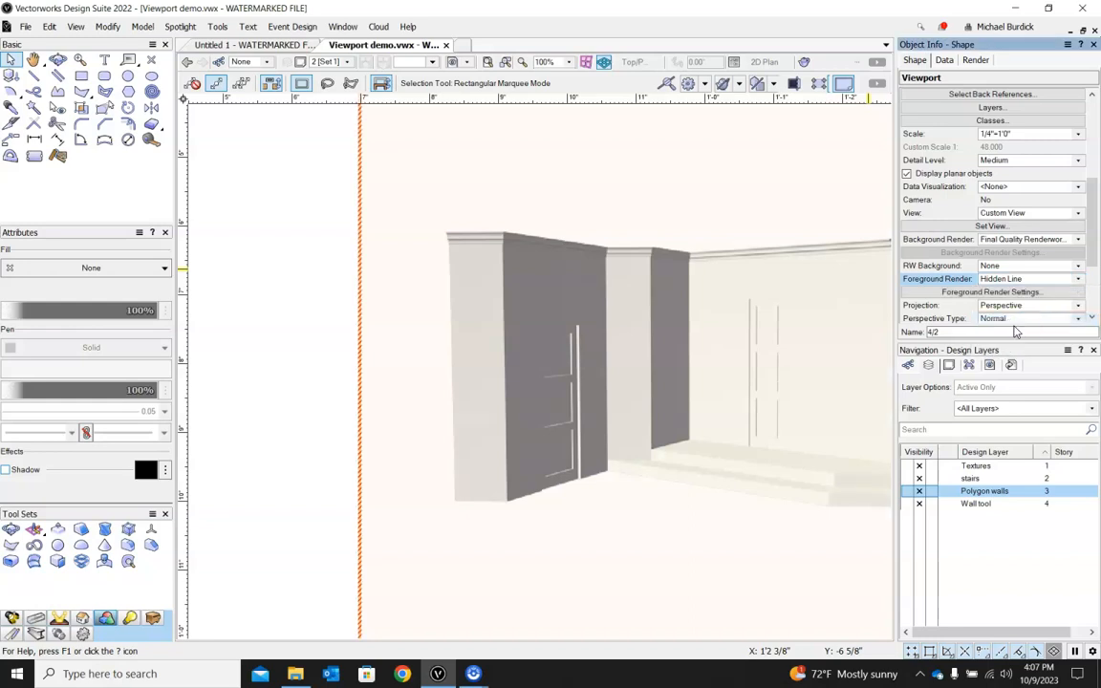
pyautogui.scroll(3, 982, 198)
pyautogui.click(967, 122)
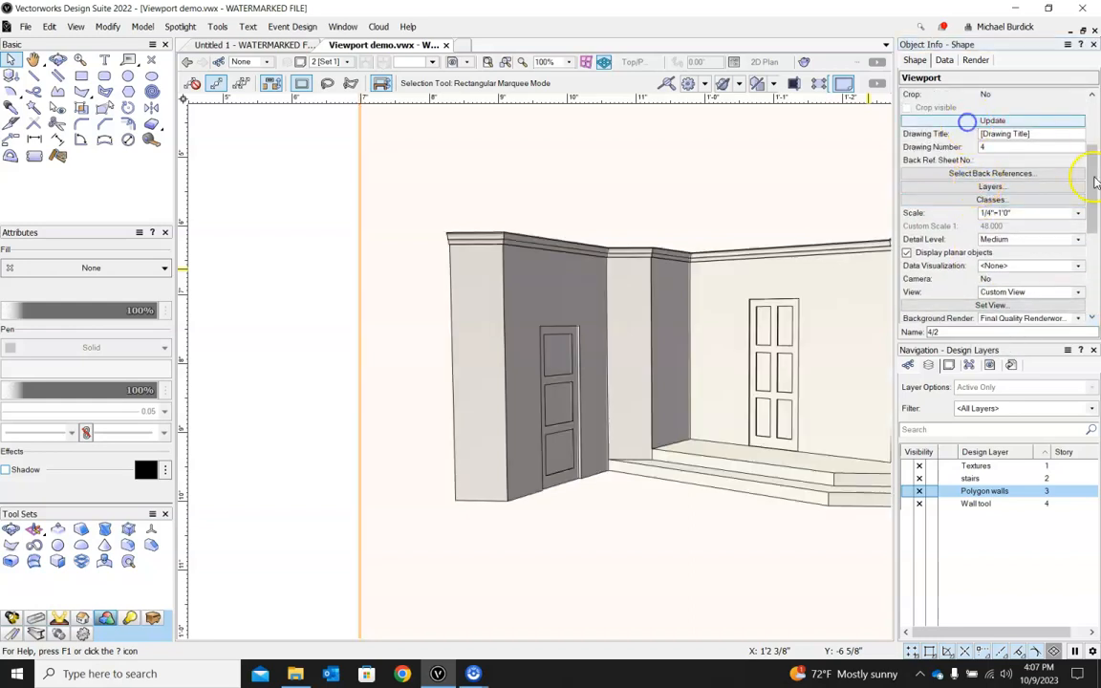
# Deselect the perspective viewport and examine its combined Renderworks and hidden-line rendering on the sheet.
pyautogui.scroll(-3, 216, 250)
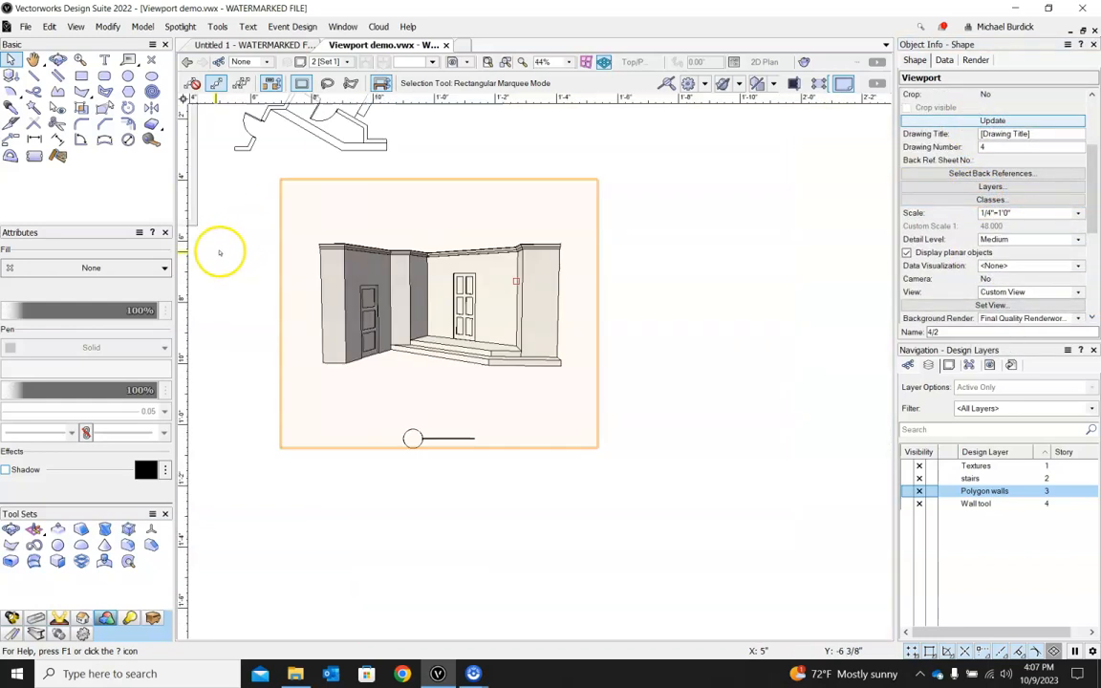
pyautogui.click(701, 334)
pyautogui.scroll(-3, 669, 336)
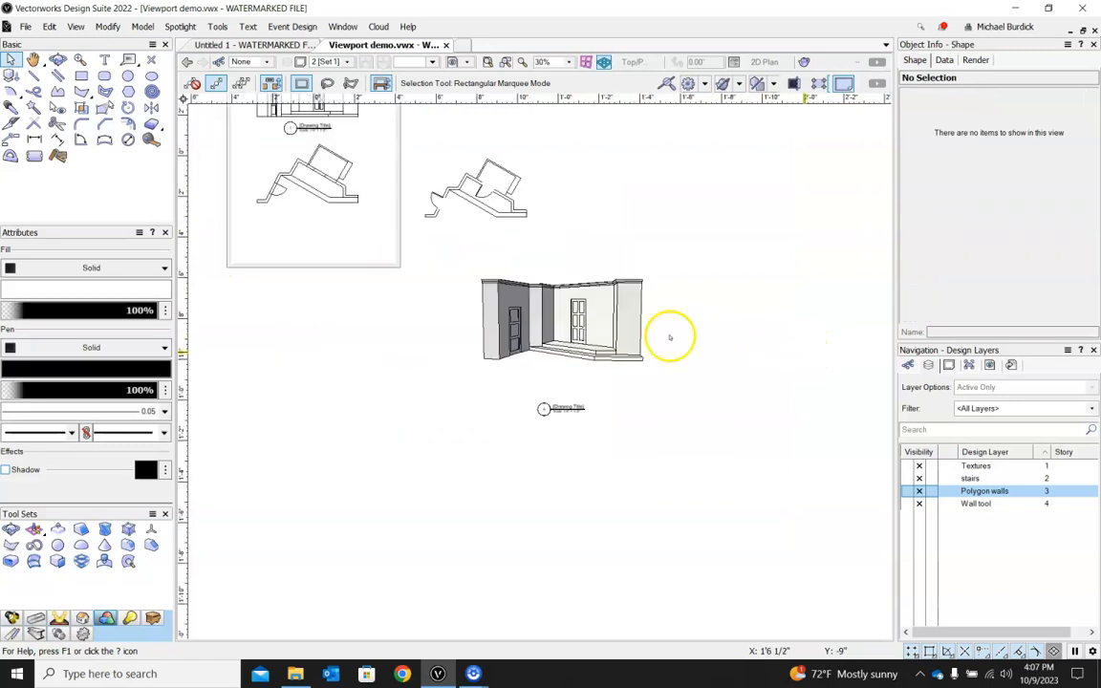
pyautogui.scroll(5, 568, 312)
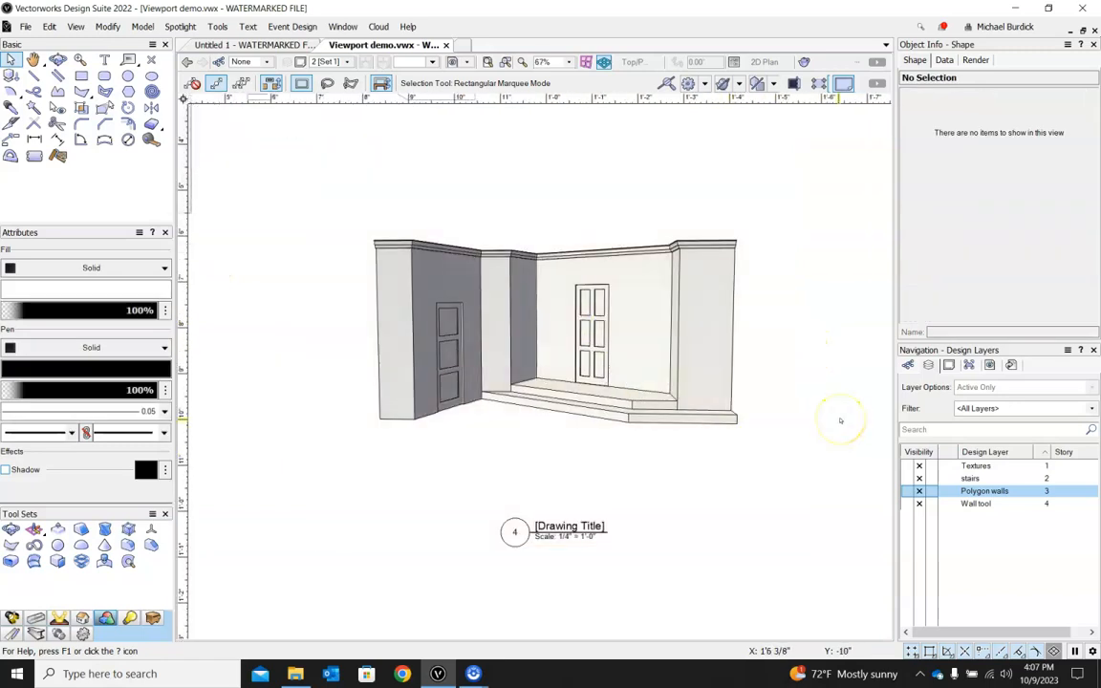
pyautogui.scroll(-2, 840, 421)
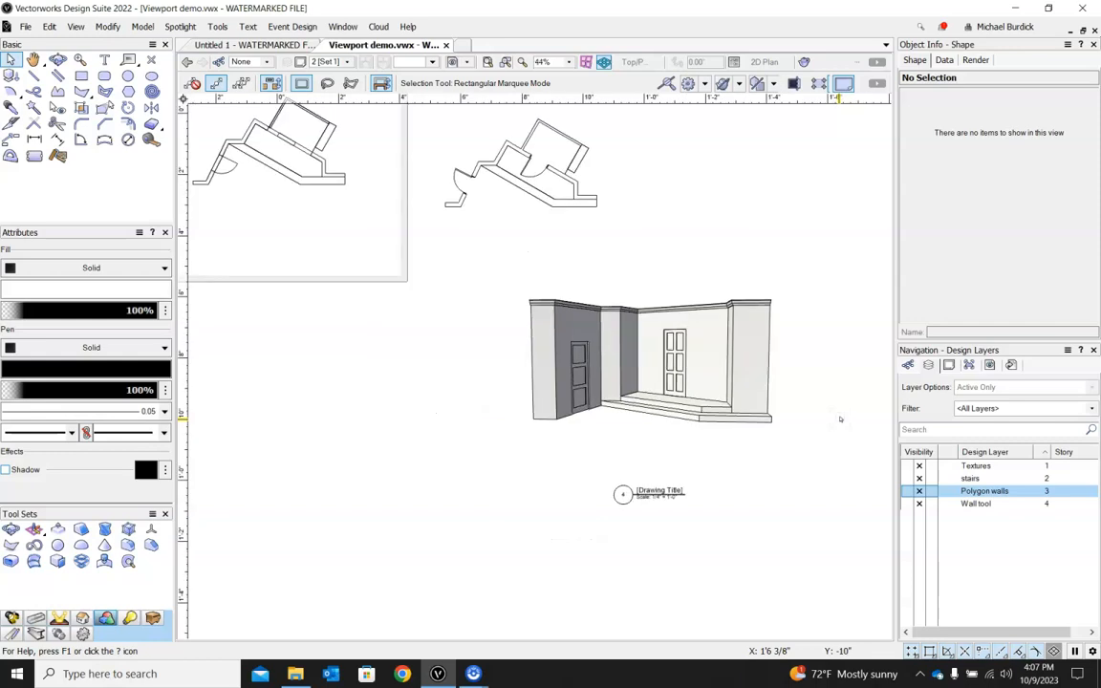
# Select the perspective viewport again and review its scale and detail level properties.
pyautogui.click(735, 324)
pyautogui.scroll(-2, 971, 263)
pyautogui.scroll(-2, 1067, 271)
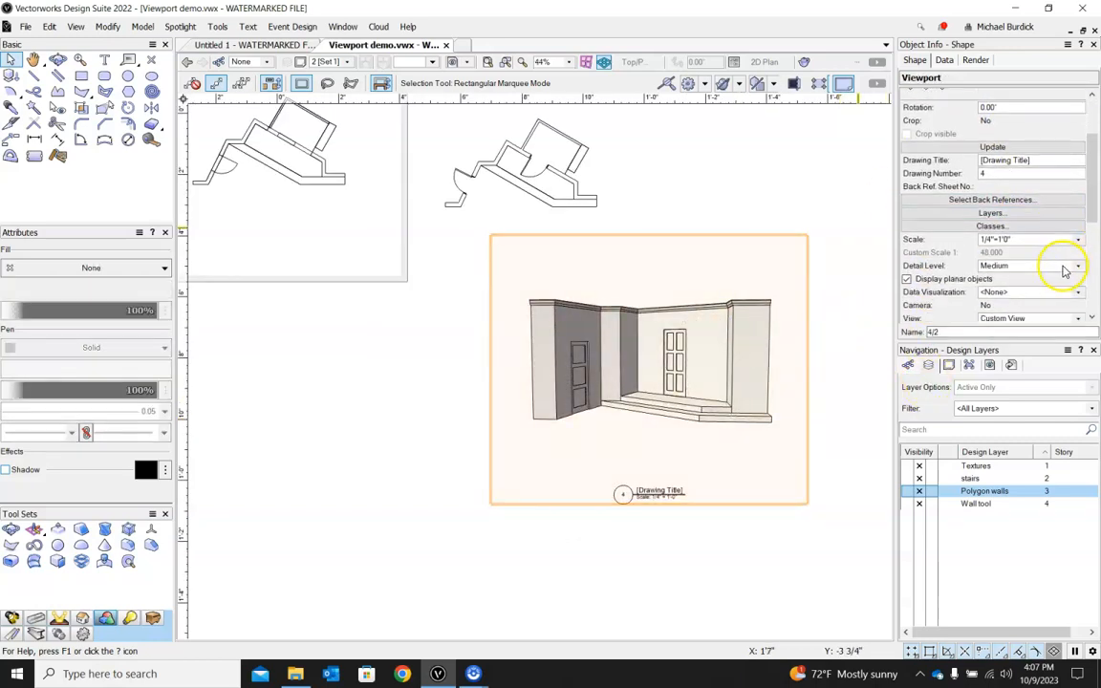
pyautogui.scroll(1, 1058, 271)
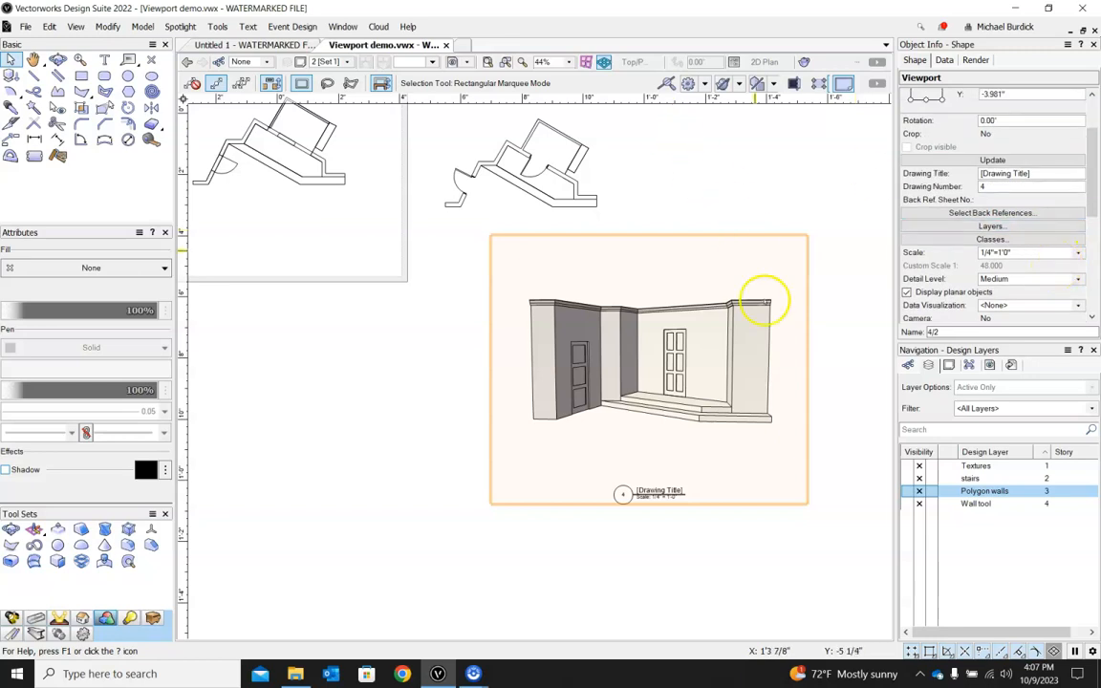
# Set the background render of the front elevation viewport to Final Quality Renderworks.
pyautogui.scroll(-3, 775, 361)
pyautogui.scroll(4, 649, 251)
pyautogui.click(564, 300)
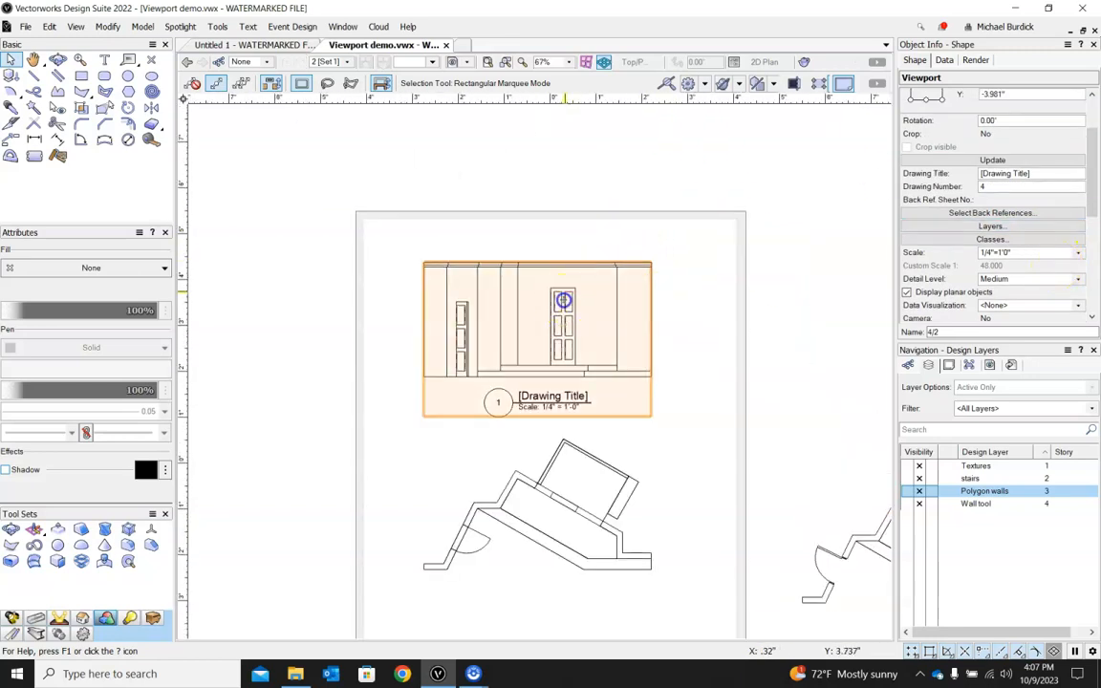
pyautogui.scroll(5, 609, 323)
pyautogui.click(477, 305)
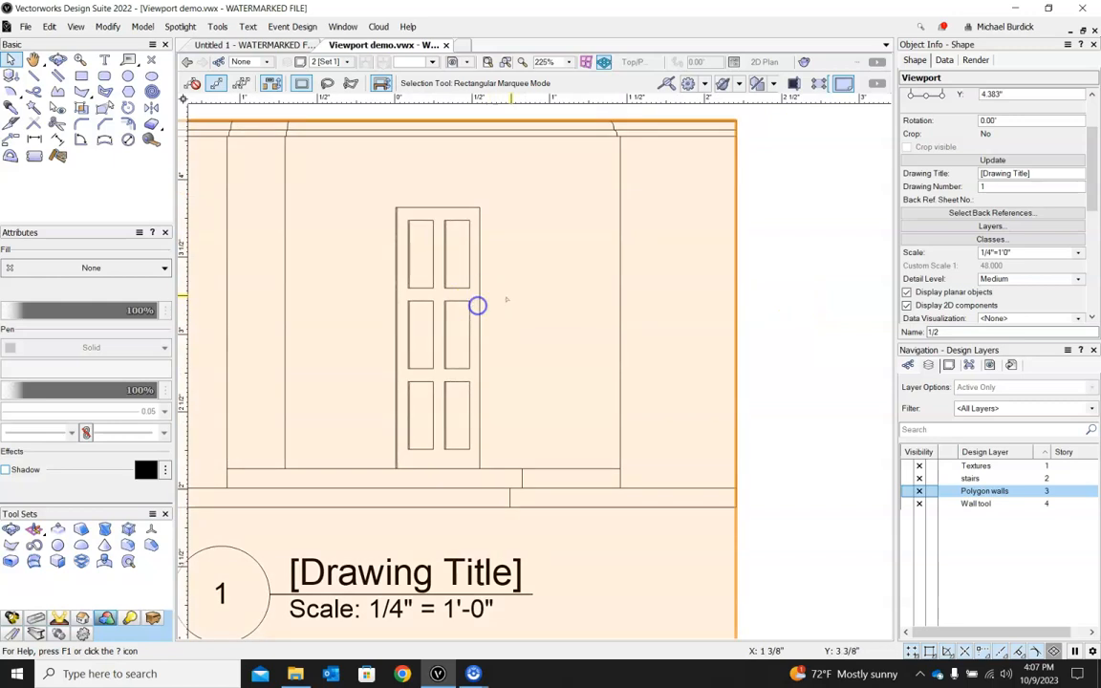
pyautogui.scroll(-7, 1074, 282)
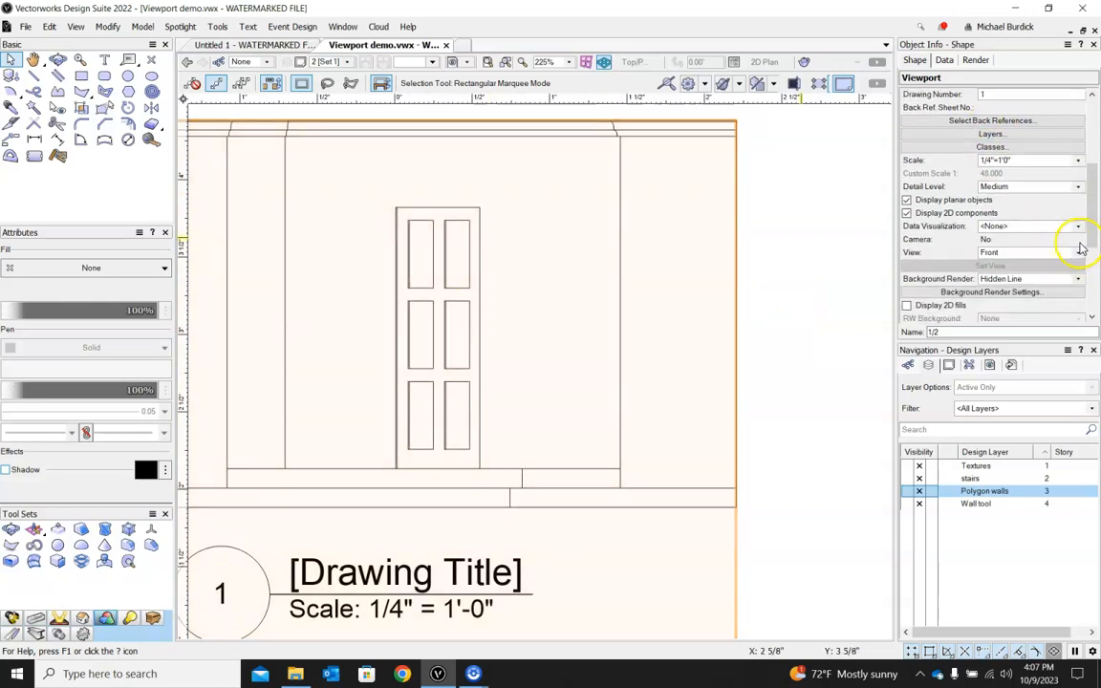
pyautogui.scroll(-1, 1081, 263)
pyautogui.click(1078, 239)
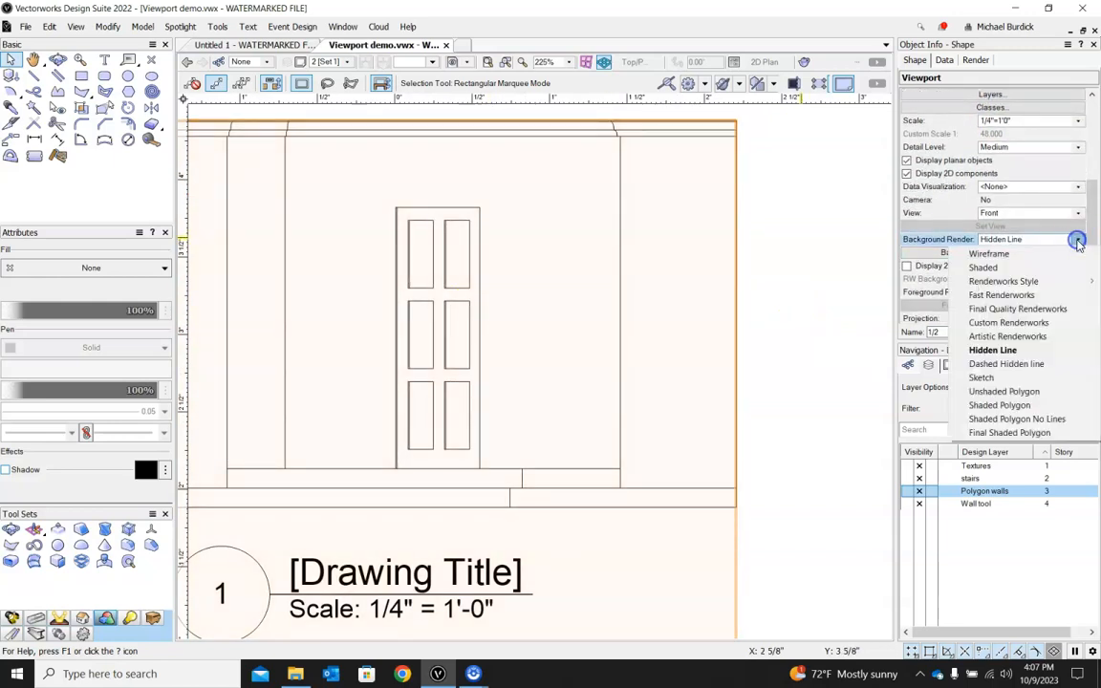
pyautogui.click(1015, 308)
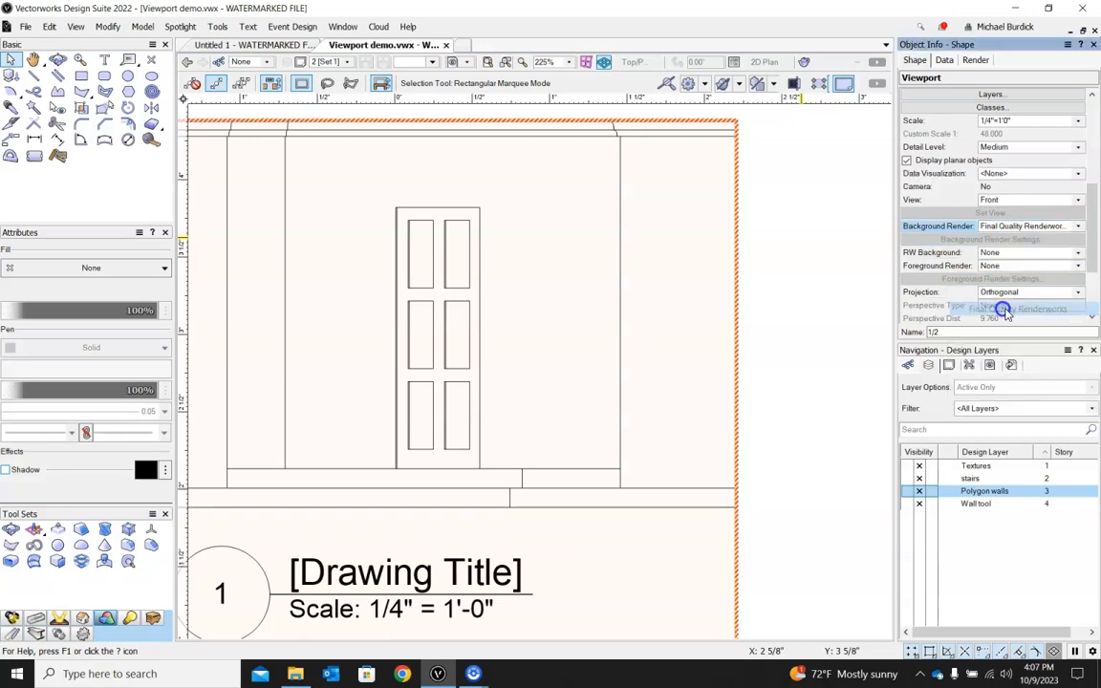
# Set the front elevation viewport's foreground render to Hidden Line, update the viewport and deselect it.
pyautogui.click(1077, 267)
pyautogui.click(995, 306)
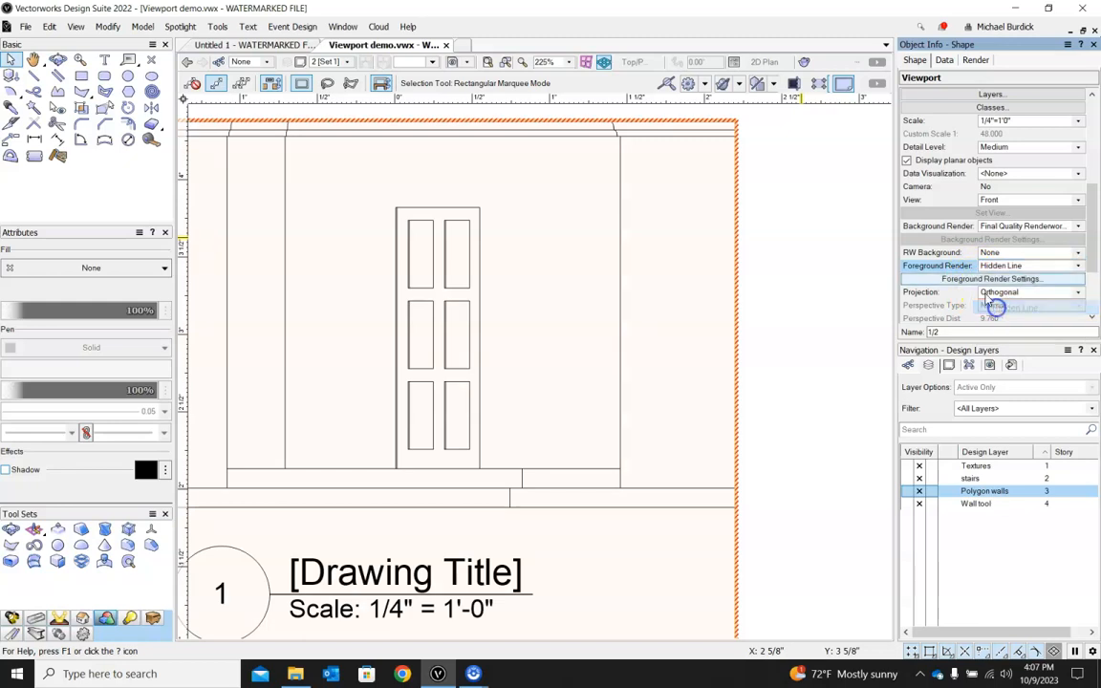
pyautogui.scroll(-7, 840, 300)
pyautogui.scroll(2, 967, 148)
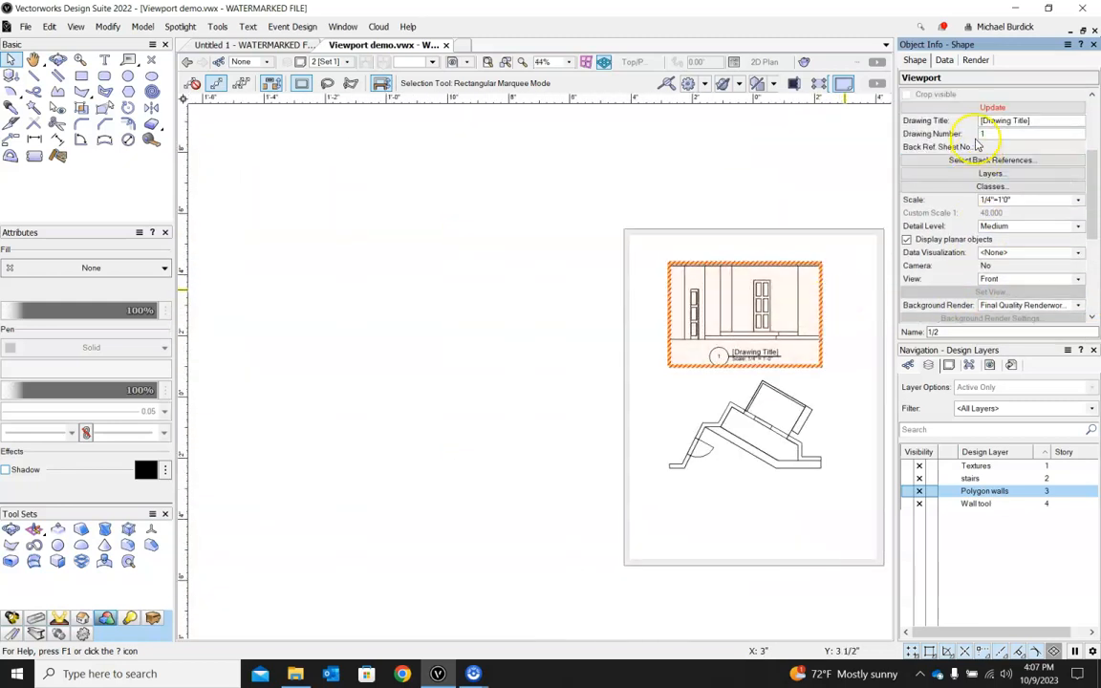
pyautogui.click(975, 107)
pyautogui.scroll(4, 822, 286)
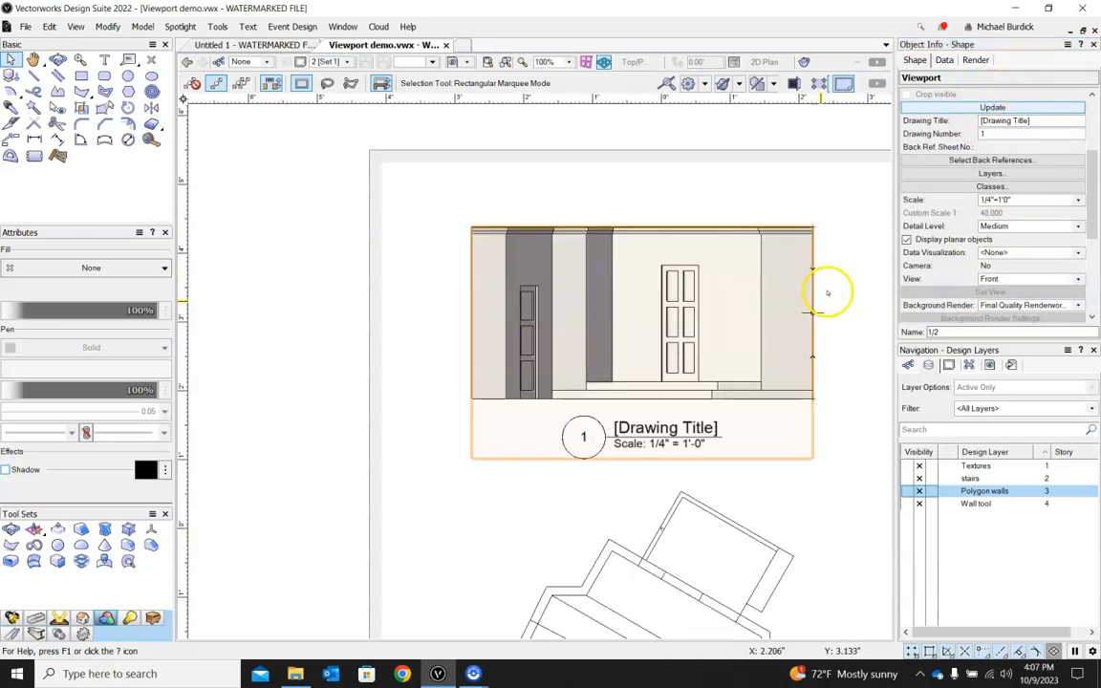
pyautogui.click(707, 131)
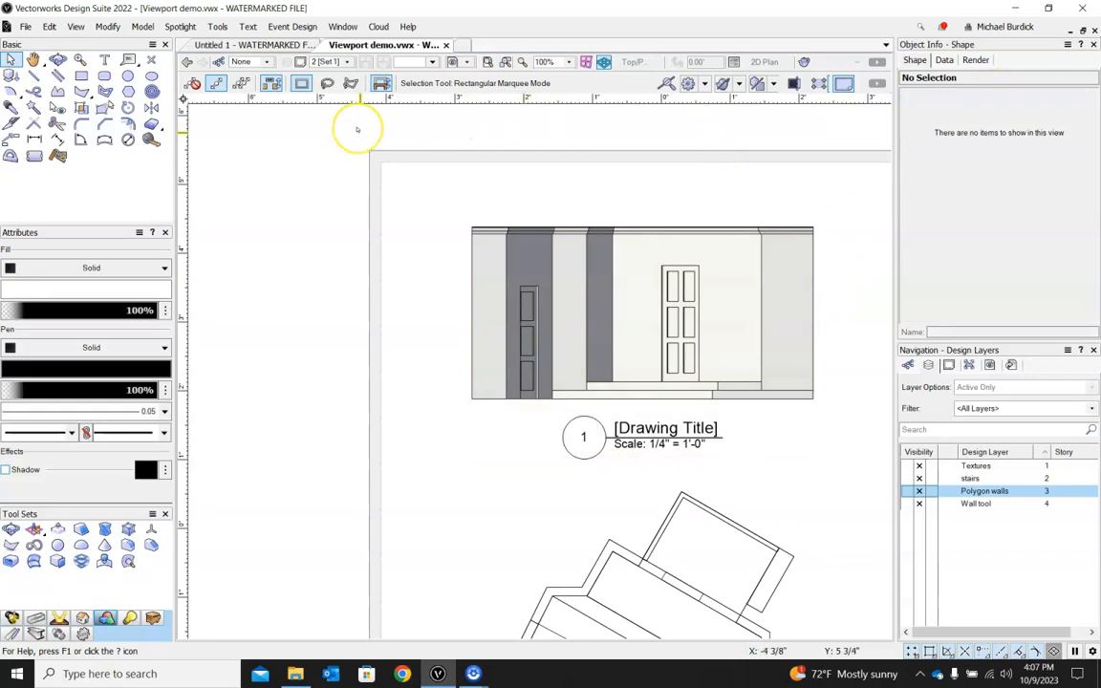
# Move the perspective viewport closer to the sheet's page, overlapping its lower corner.
pyautogui.scroll(-4, 357, 129)
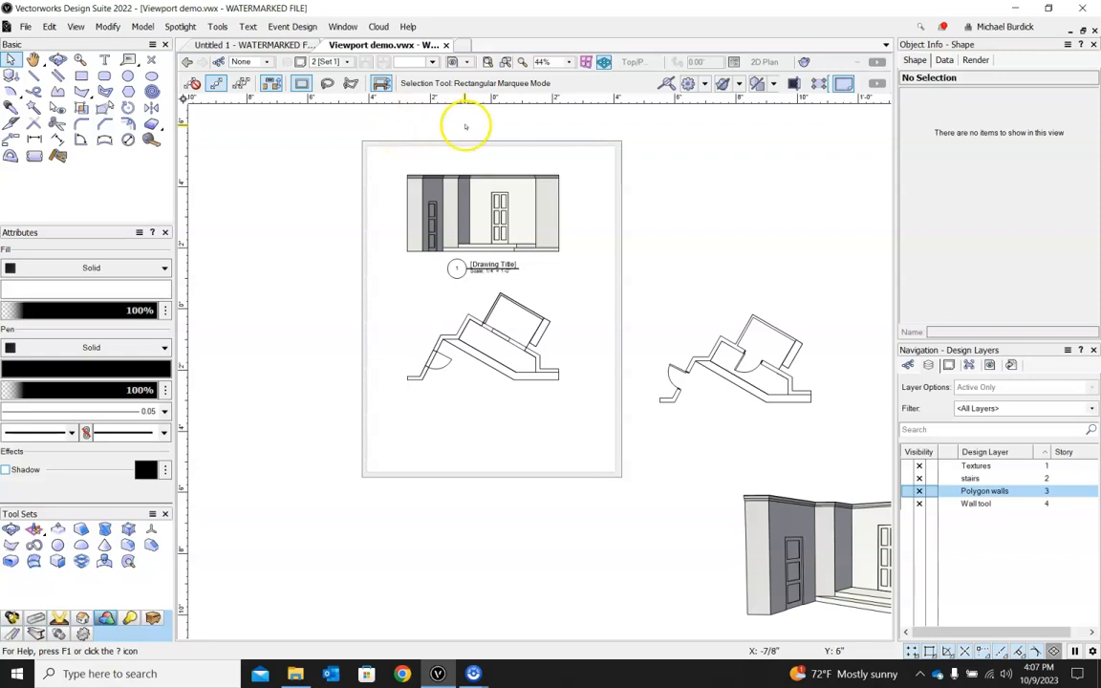
pyautogui.scroll(-4, 362, 361)
pyautogui.scroll(3, 386, 386)
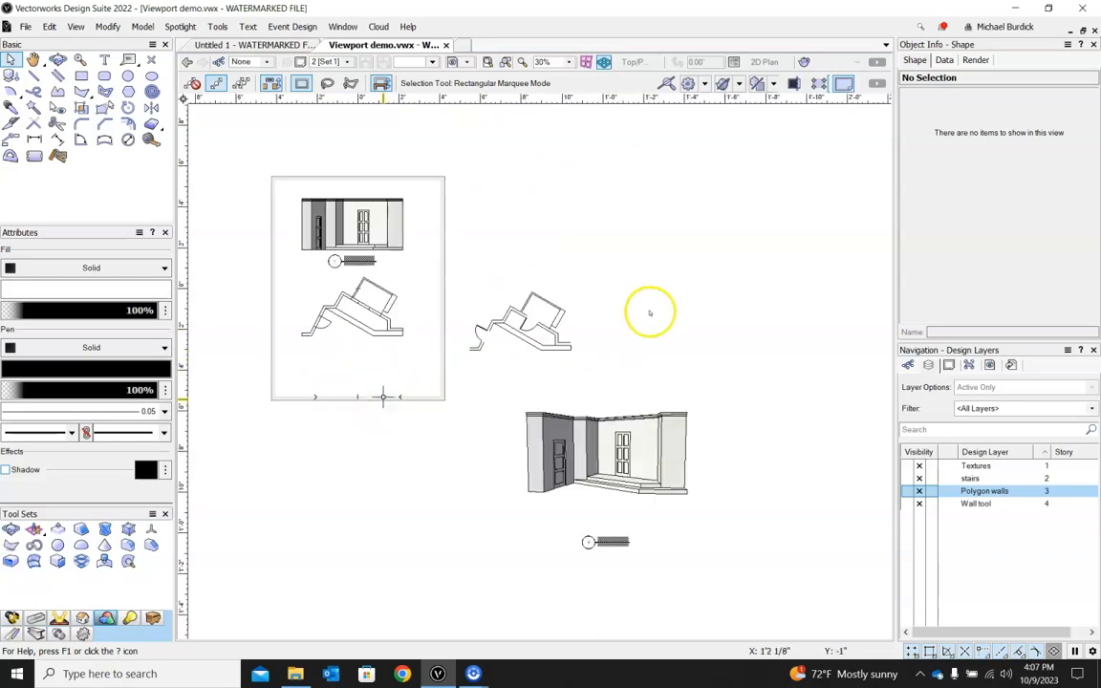
pyautogui.click(607, 442)
pyautogui.moveTo(619, 432); pyautogui.dragTo(526, 446)
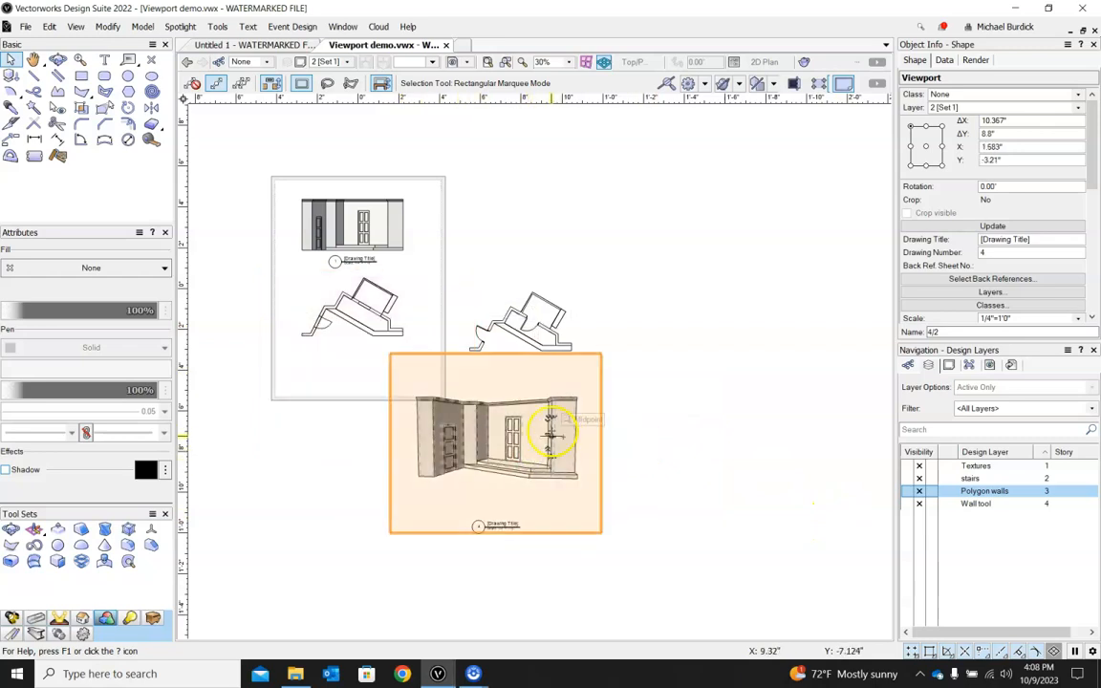
# Set the perspective viewport's scale to 1/8"=1'0", update it and place it on the page below the plan viewport.
pyautogui.scroll(-2, 1056, 305)
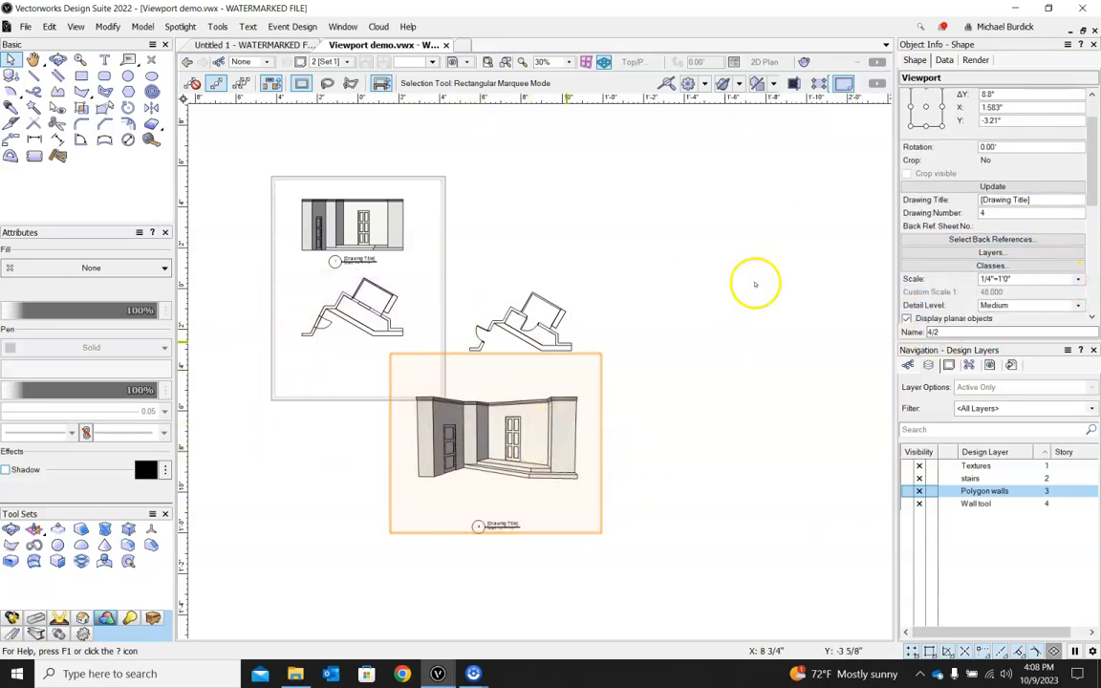
pyautogui.click(1077, 279)
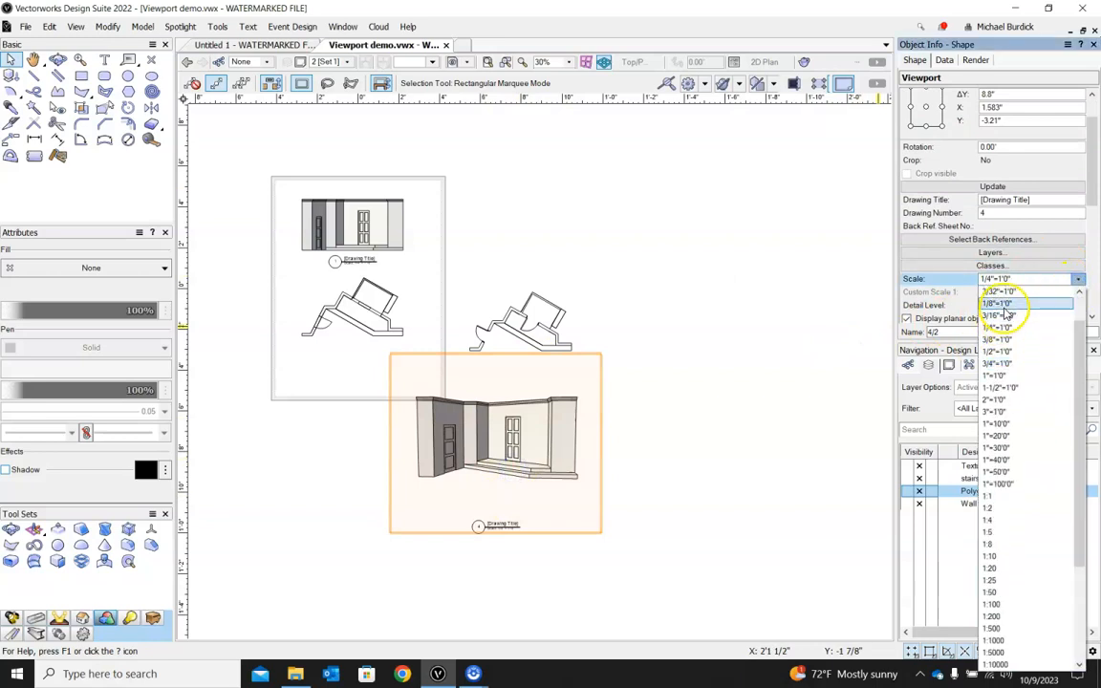
pyautogui.click(998, 304)
pyautogui.click(975, 186)
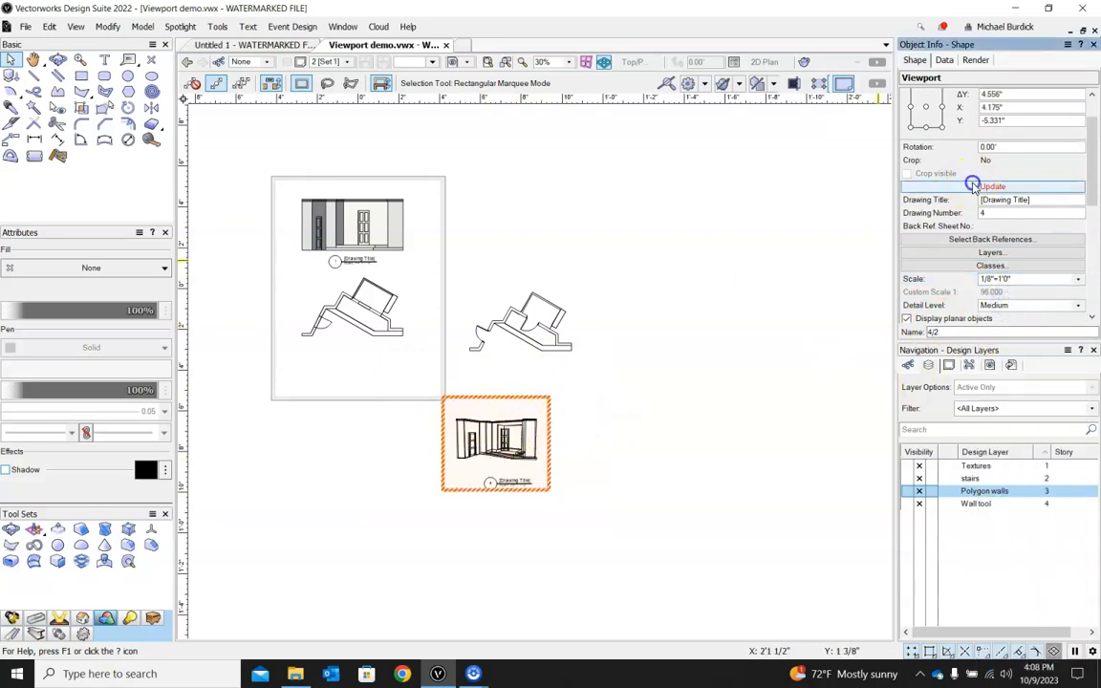
pyautogui.scroll(5, 478, 438)
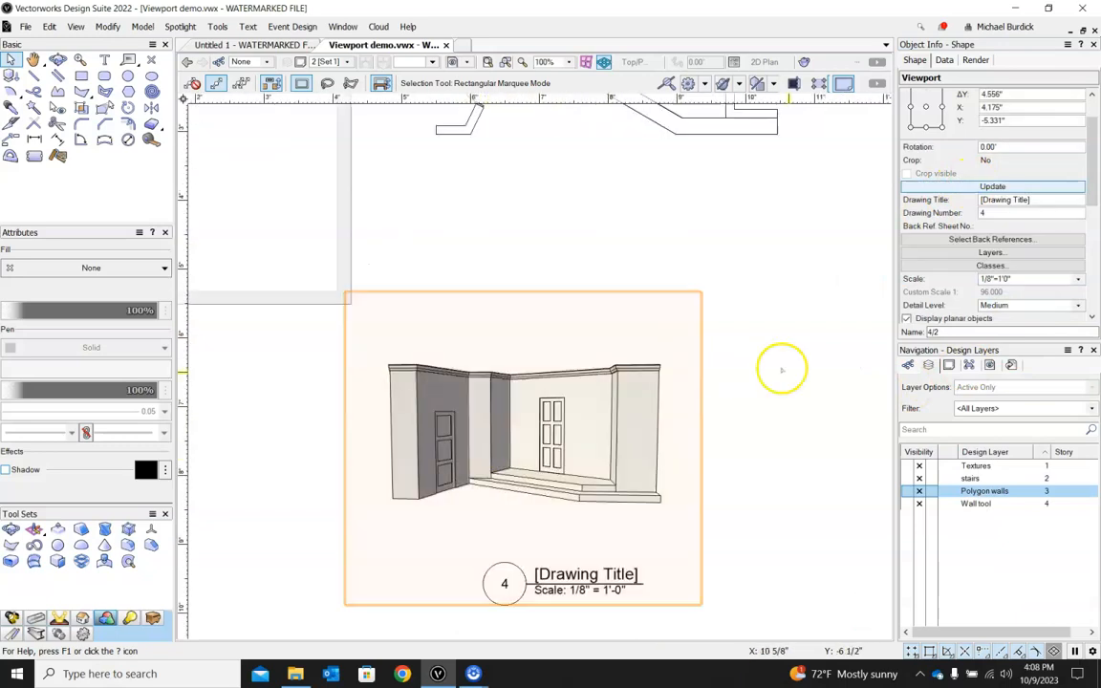
pyautogui.scroll(-2, 781, 401)
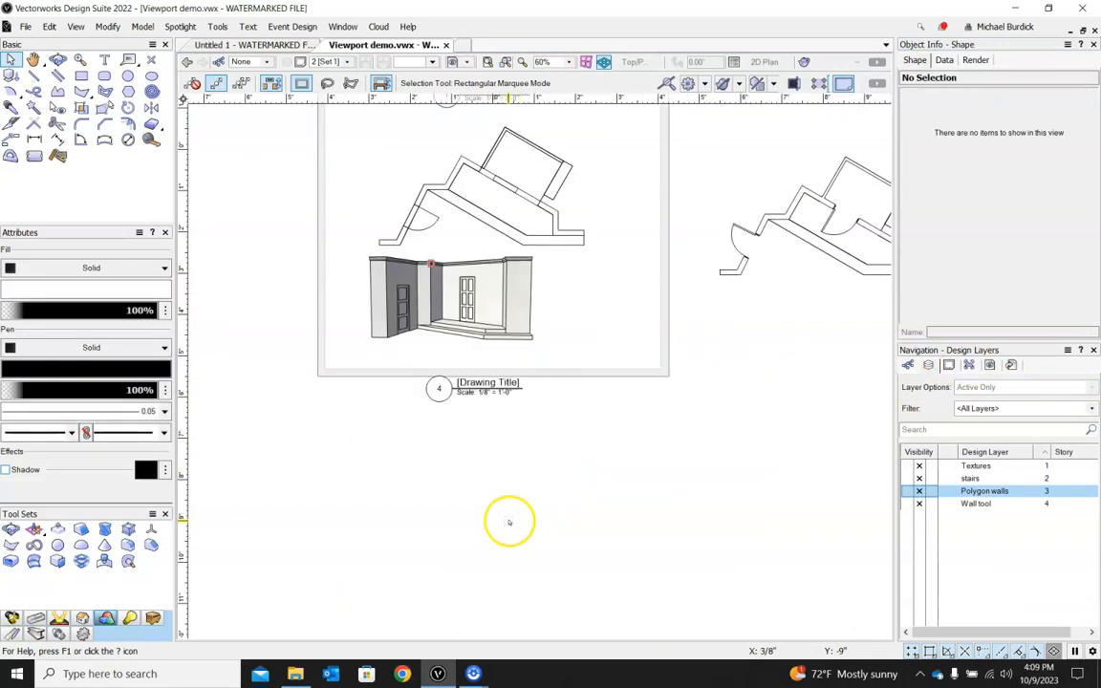
# Review the viewport arrangement on the Set 1 sheet and switch to the Sht-1 Stairs sheet layer.
pyautogui.scroll(-4, 505, 521)
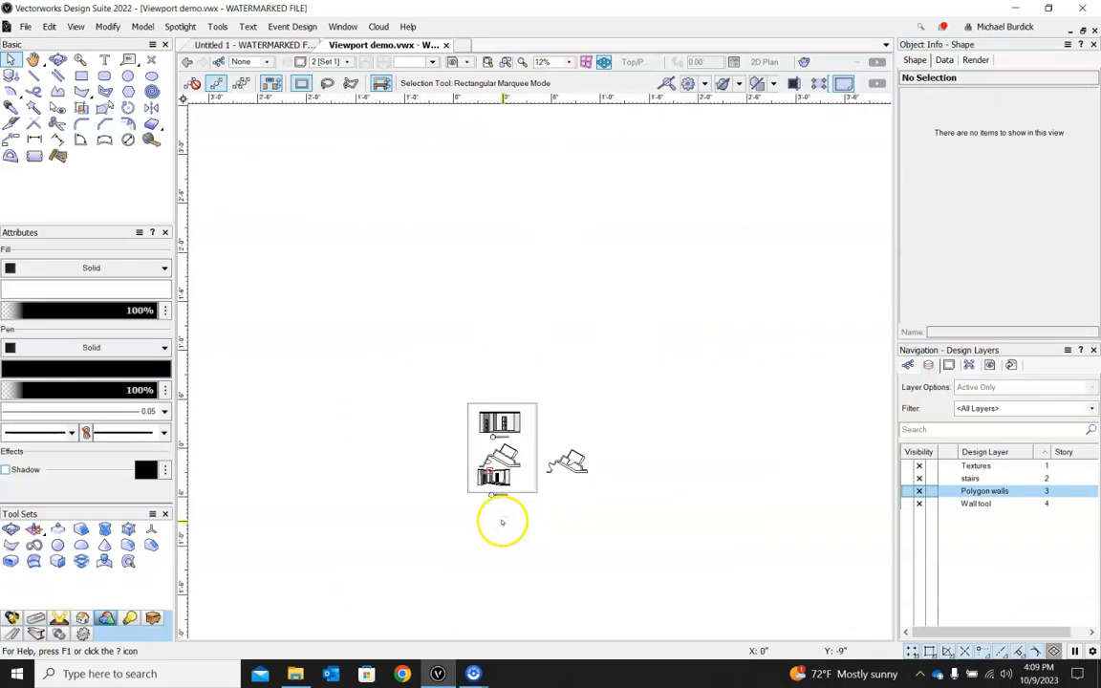
pyautogui.scroll(4, 492, 464)
pyautogui.scroll(2, 663, 335)
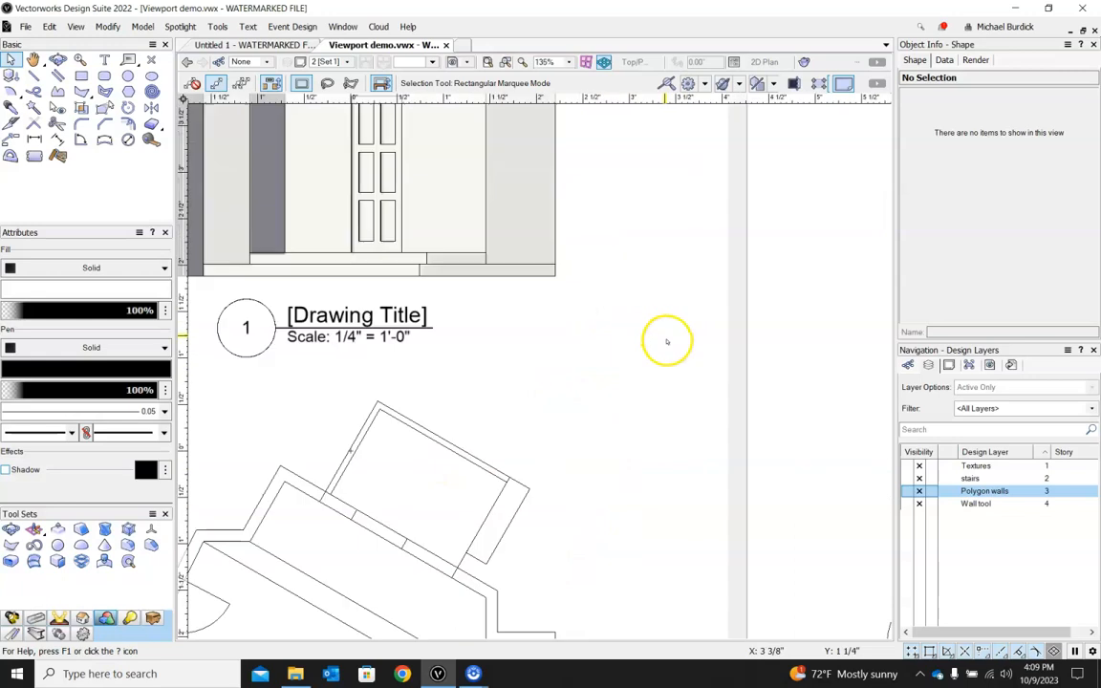
pyautogui.scroll(-1, 709, 332)
pyautogui.scroll(-1, 709, 331)
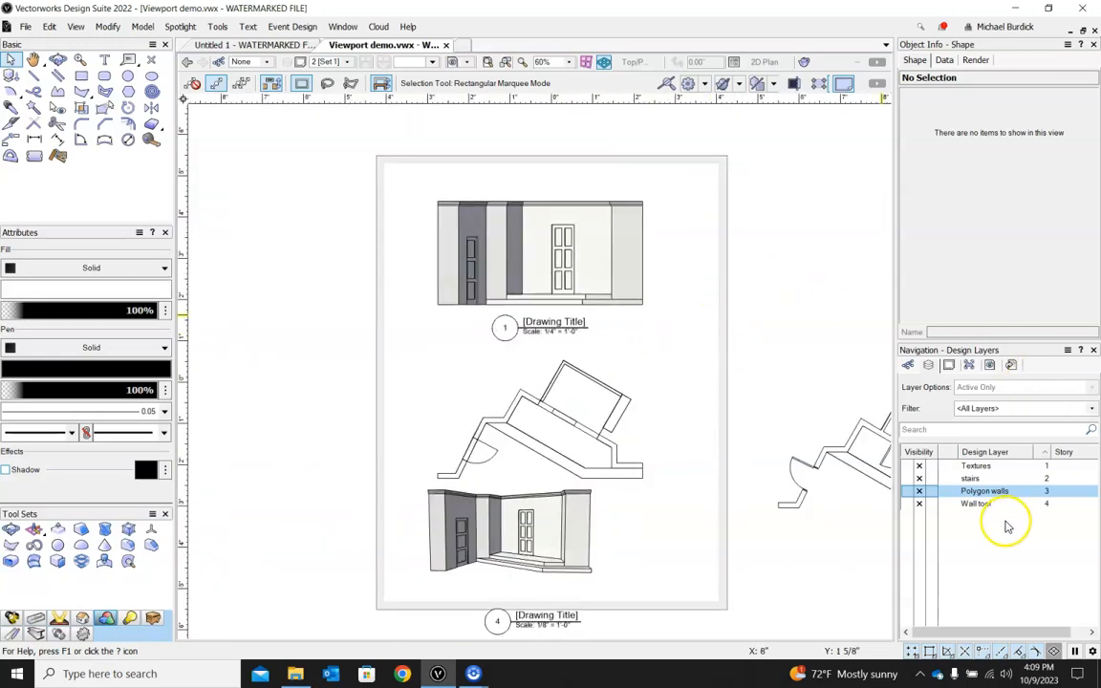
pyautogui.click(968, 365)
pyautogui.click(913, 445)
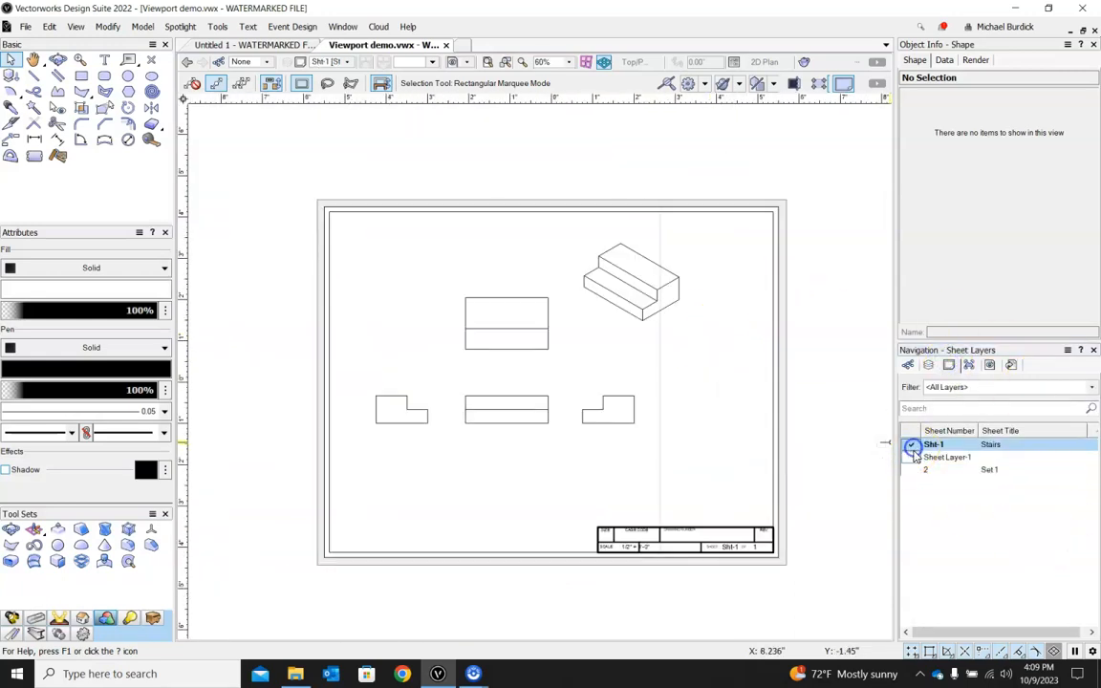
# Examine the stair viewports and title block on the Stairs sheet, and select the title block border.
pyautogui.click(495, 409)
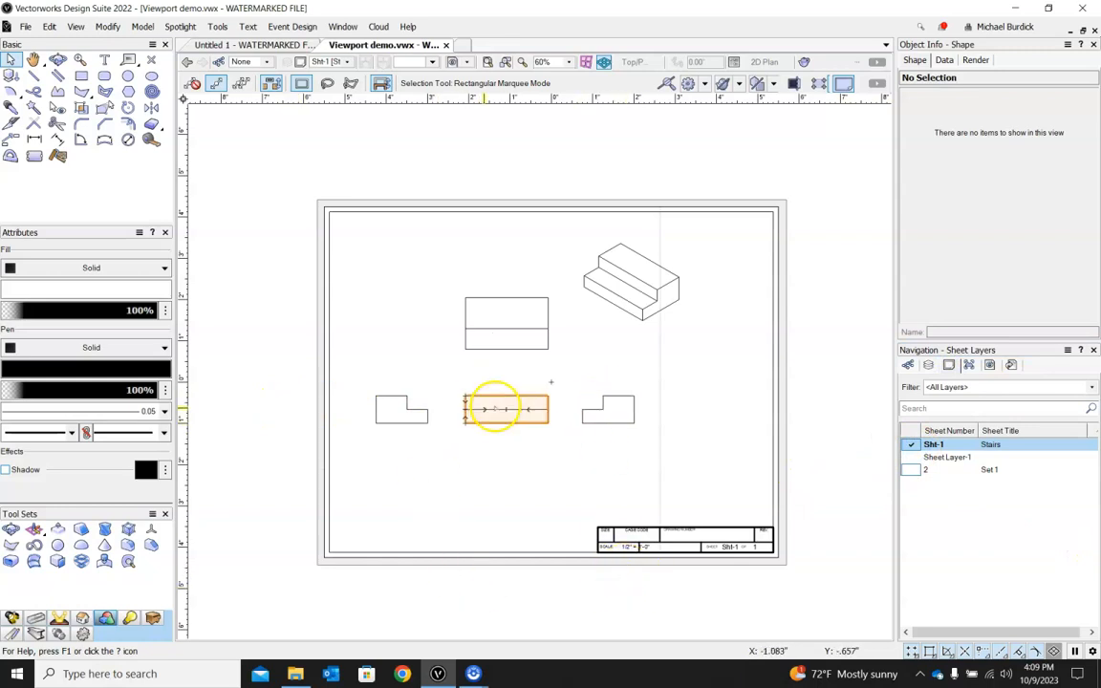
pyautogui.click(474, 336)
pyautogui.click(479, 405)
pyautogui.click(386, 393)
pyautogui.click(454, 365)
pyautogui.scroll(5, 698, 519)
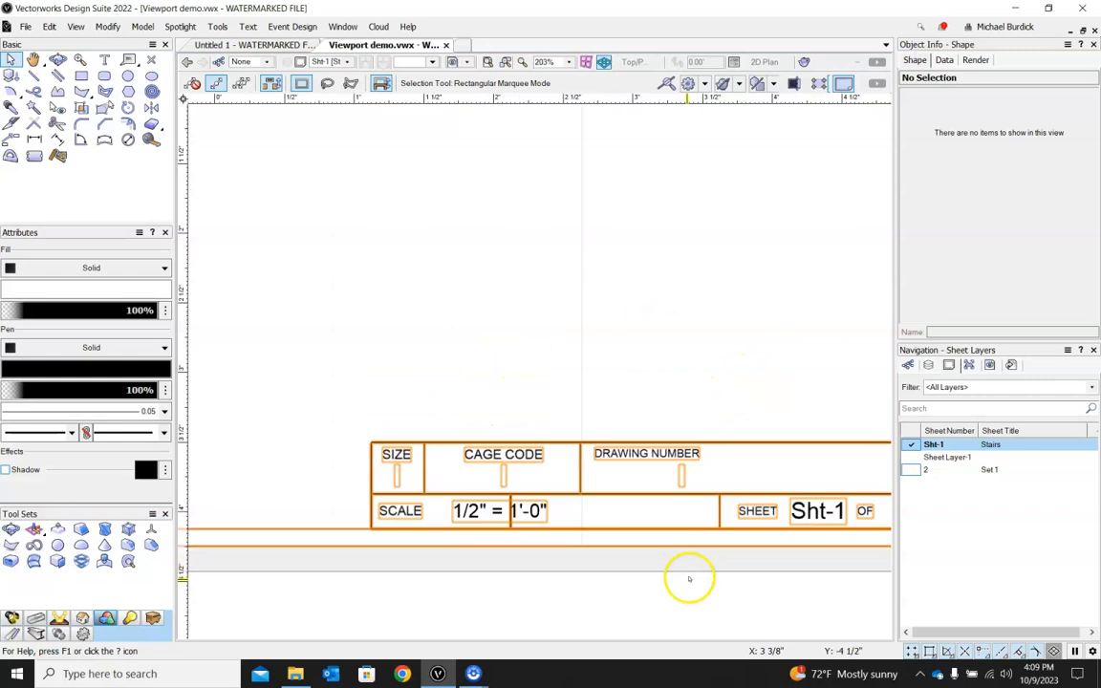
pyautogui.scroll(-8, 675, 541)
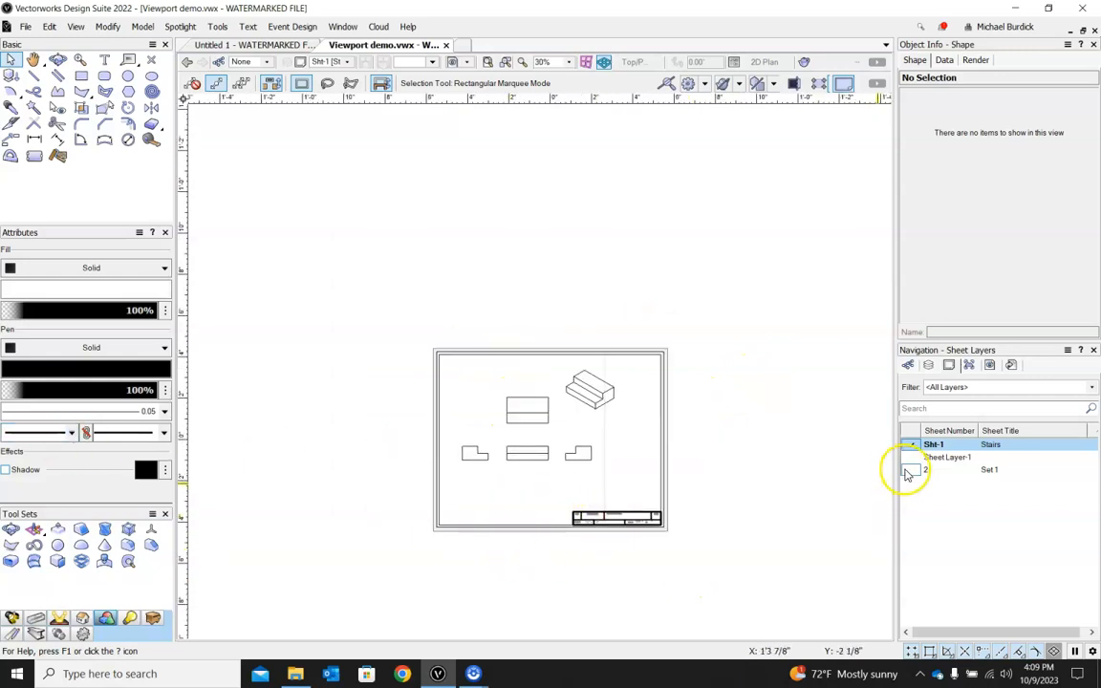
pyautogui.click(753, 507)
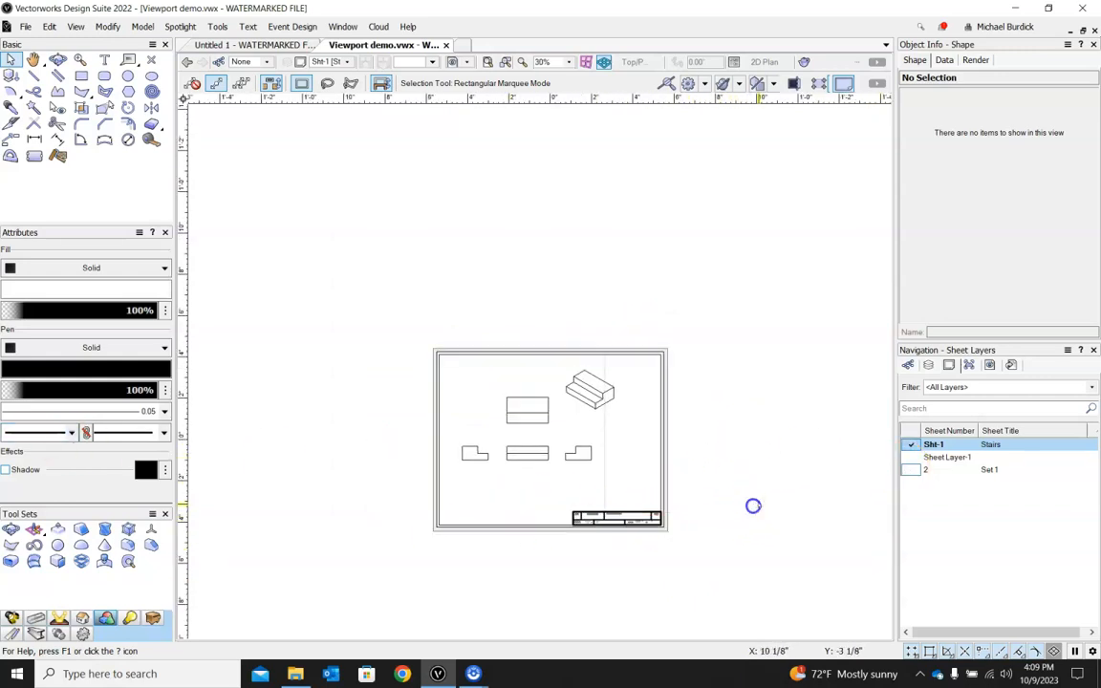
pyautogui.click(612, 518)
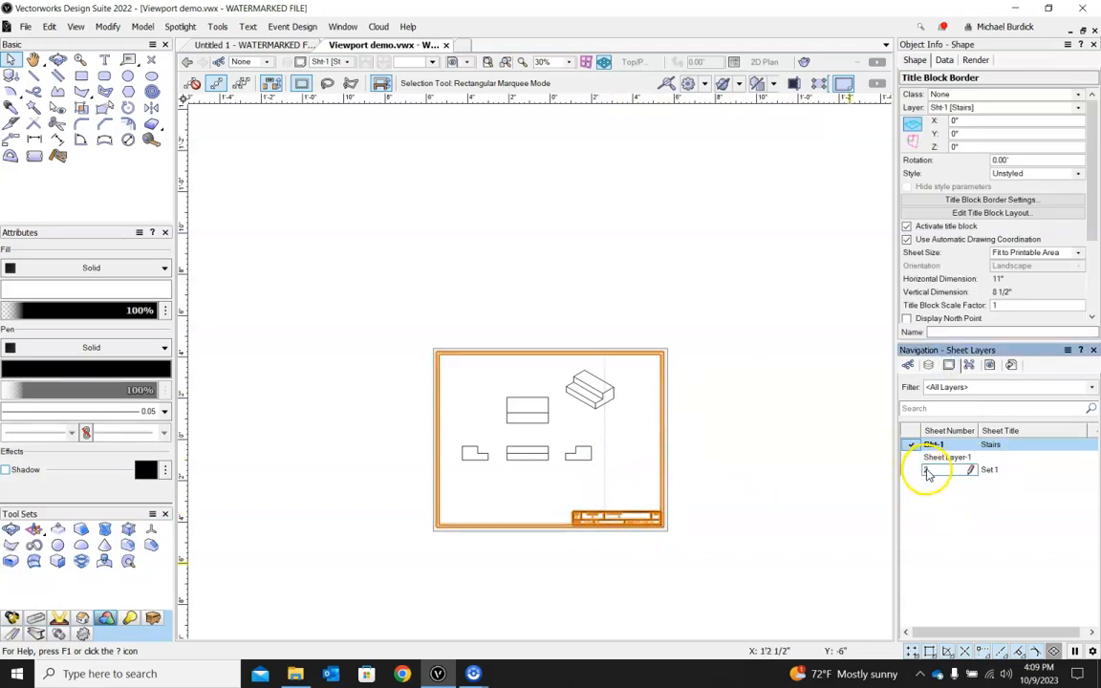
# Place a copy of the title block border on sheet layer 2, Set 1.
pyautogui.click(913, 469)
pyautogui.click(704, 577)
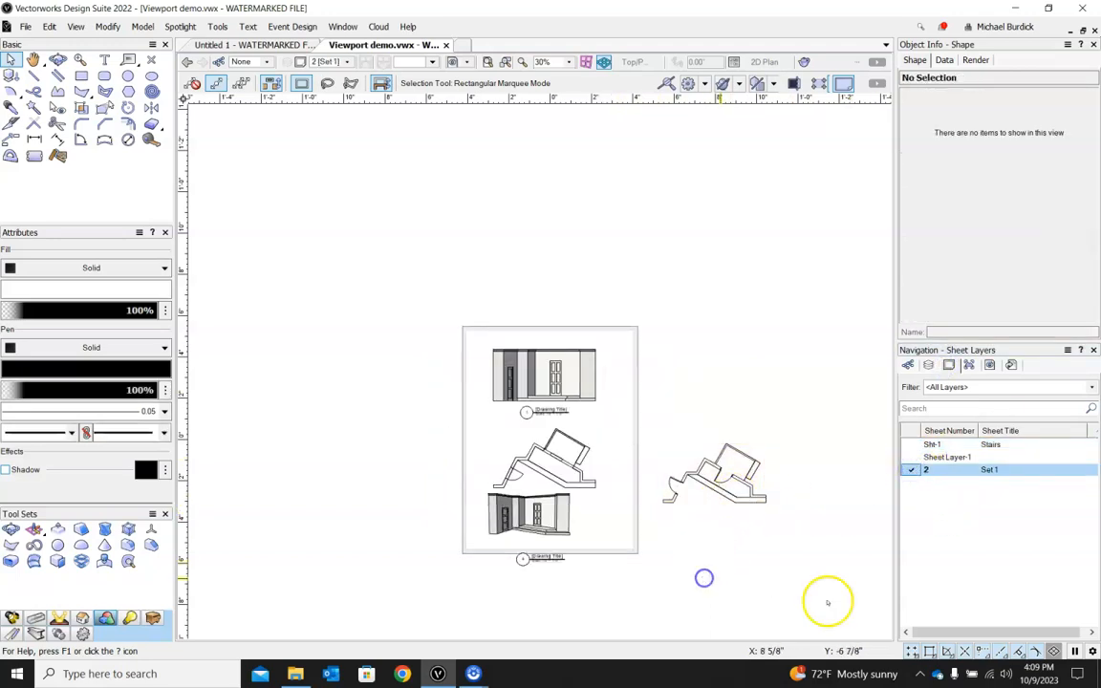
pyautogui.scroll(5, 579, 543)
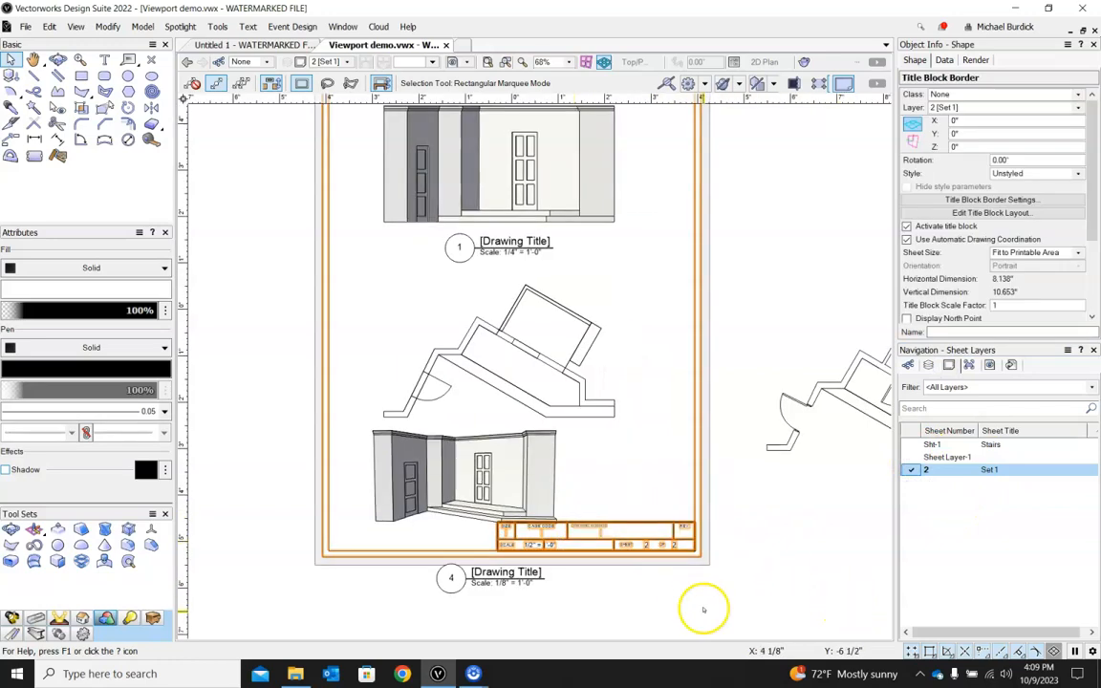
# Move the plan viewport off the page to the empty area beside the Set 1 sheet.
pyautogui.scroll(-2, 801, 559)
pyautogui.scroll(-3, 801, 559)
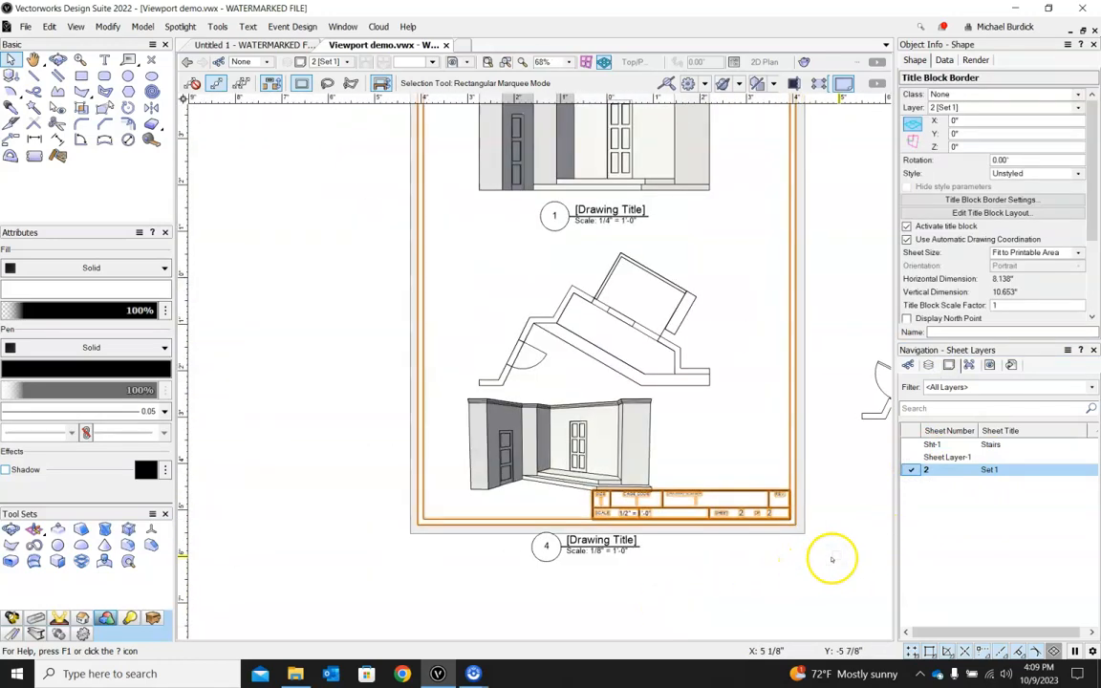
pyautogui.moveTo(702, 380); pyautogui.dragTo(417, 291)
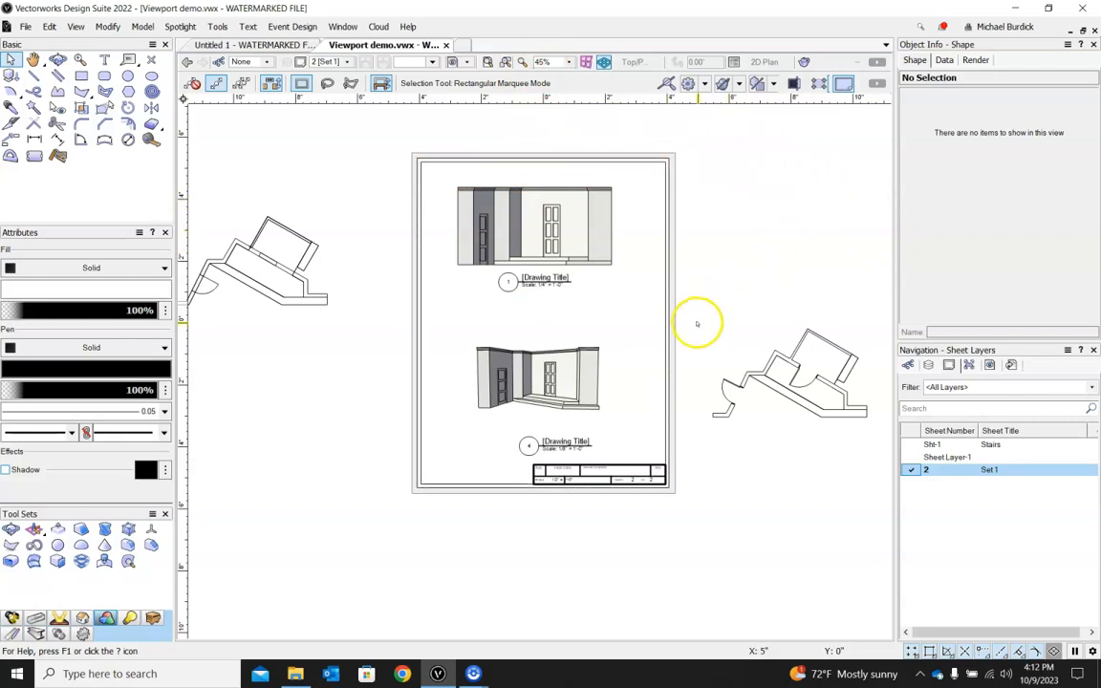
# Examine the sheet numbering in the Sht-1 Stairs title block and return to the Set 1 sheet to review its layout.
pyautogui.click(911, 444)
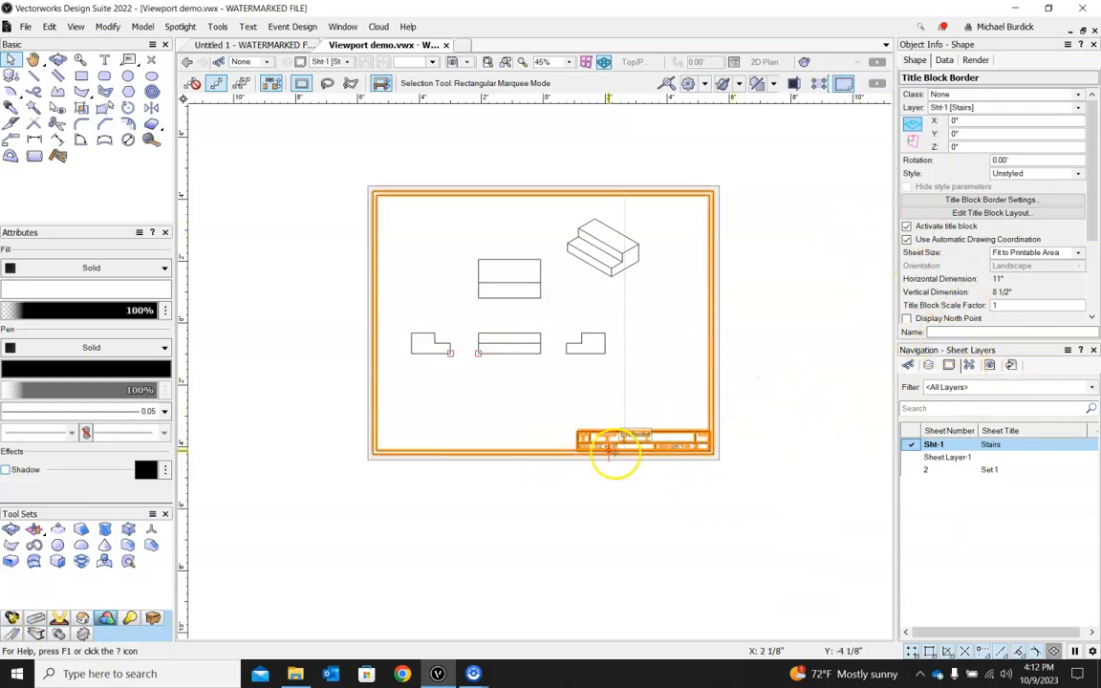
pyautogui.click(636, 498)
pyautogui.scroll(3, 669, 527)
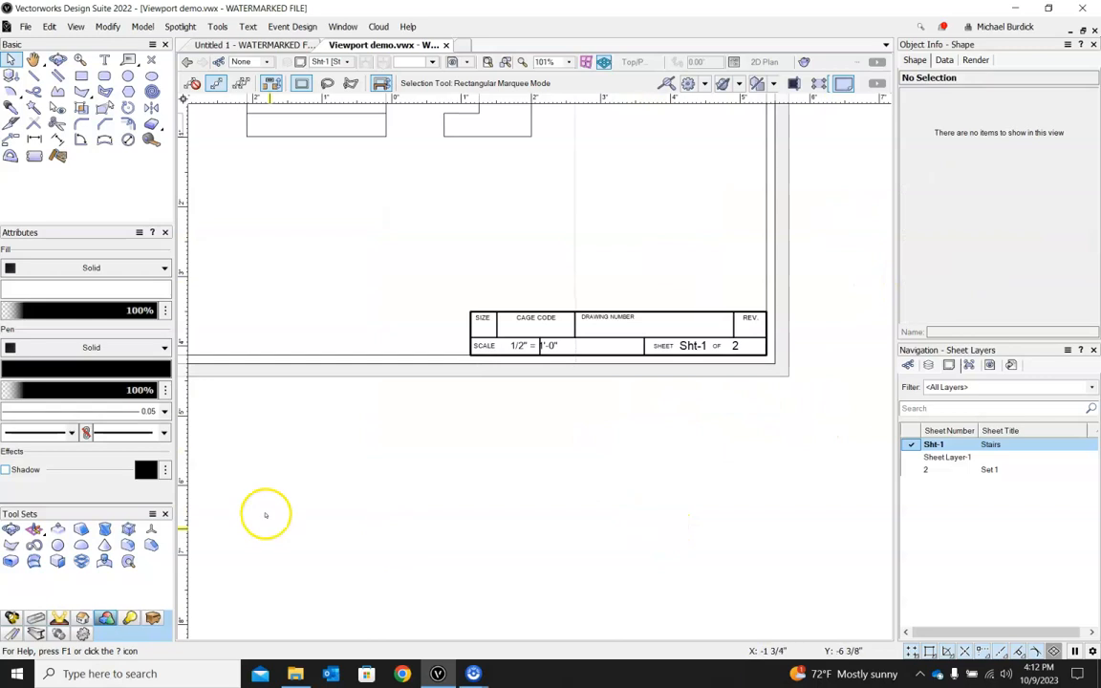
pyautogui.scroll(-2, 263, 513)
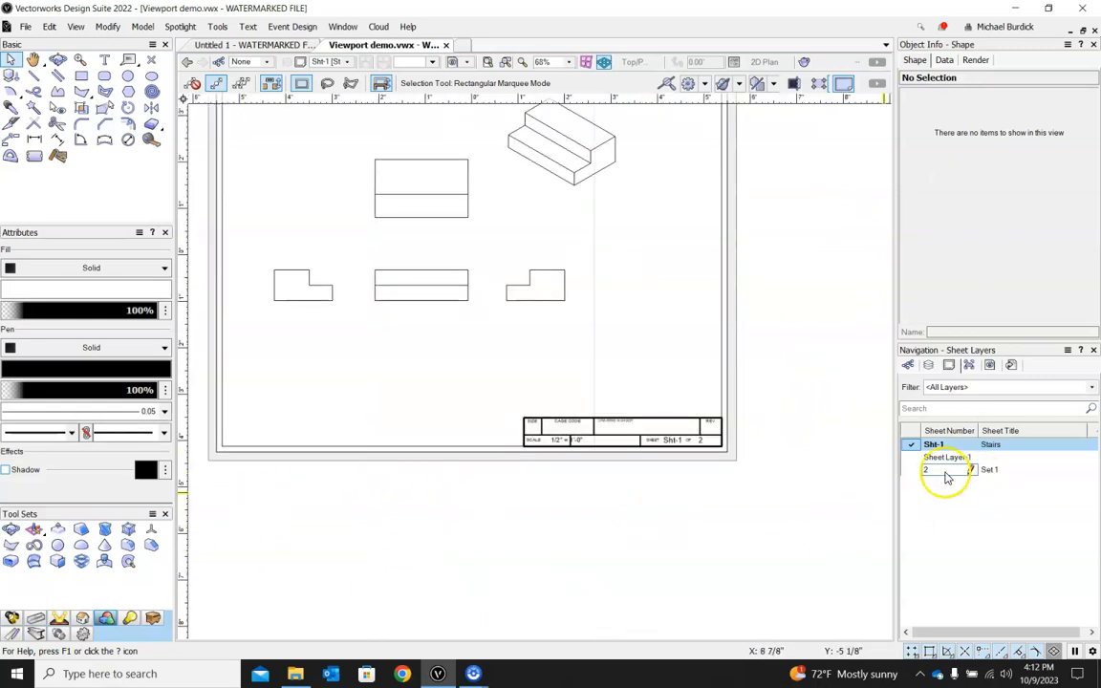
pyautogui.click(913, 469)
pyautogui.scroll(-3, 476, 573)
pyautogui.scroll(3, 484, 572)
pyautogui.scroll(-2, 615, 564)
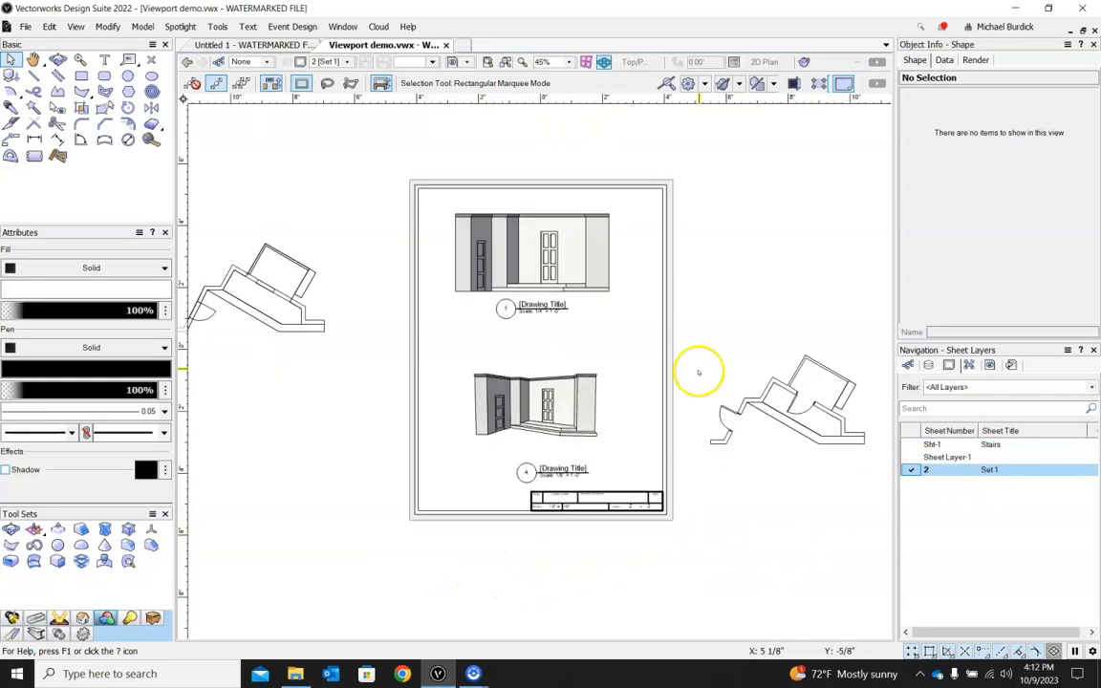